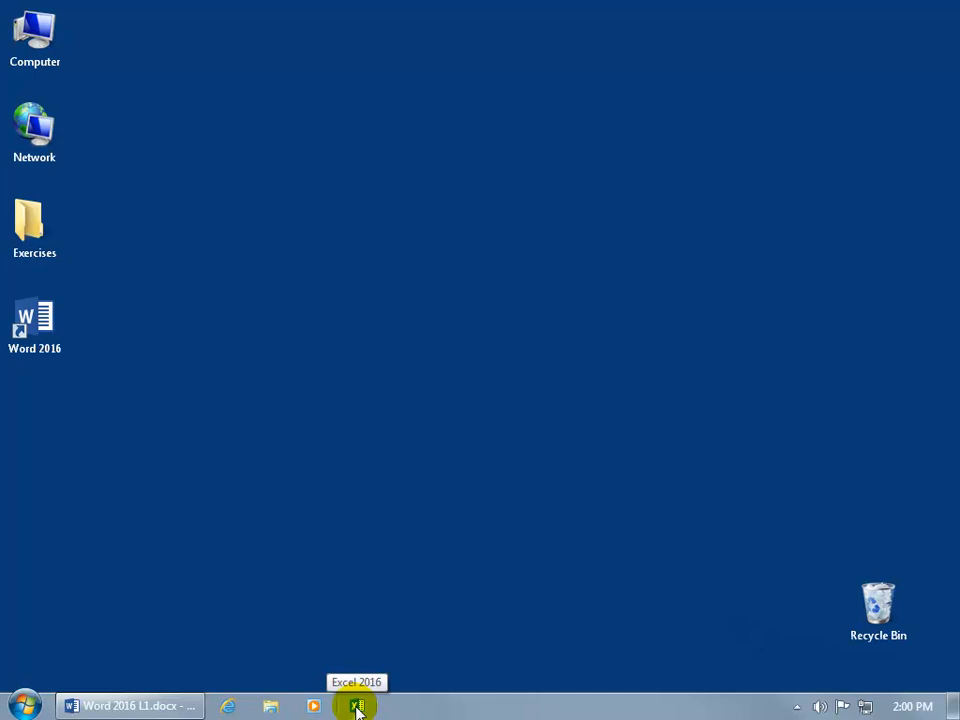
Start Word 2016 and remove Word 2016 L1.docx from the recent documents list.
{"action": "left_click", "coordinate": [357, 707]}
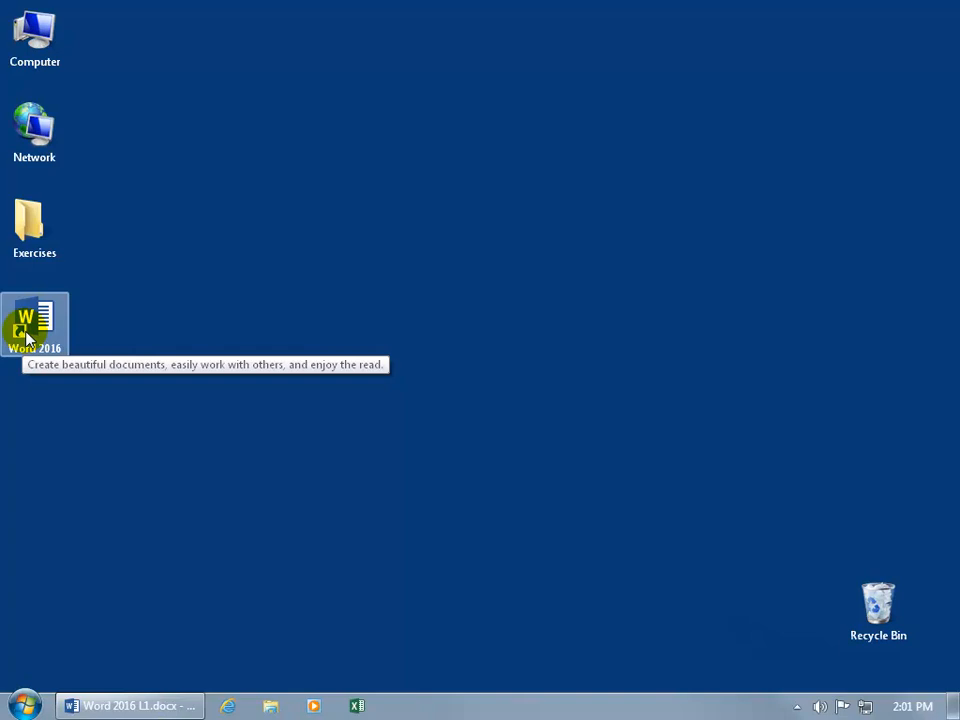
{"action": "double_click", "coordinate": [26, 336]}
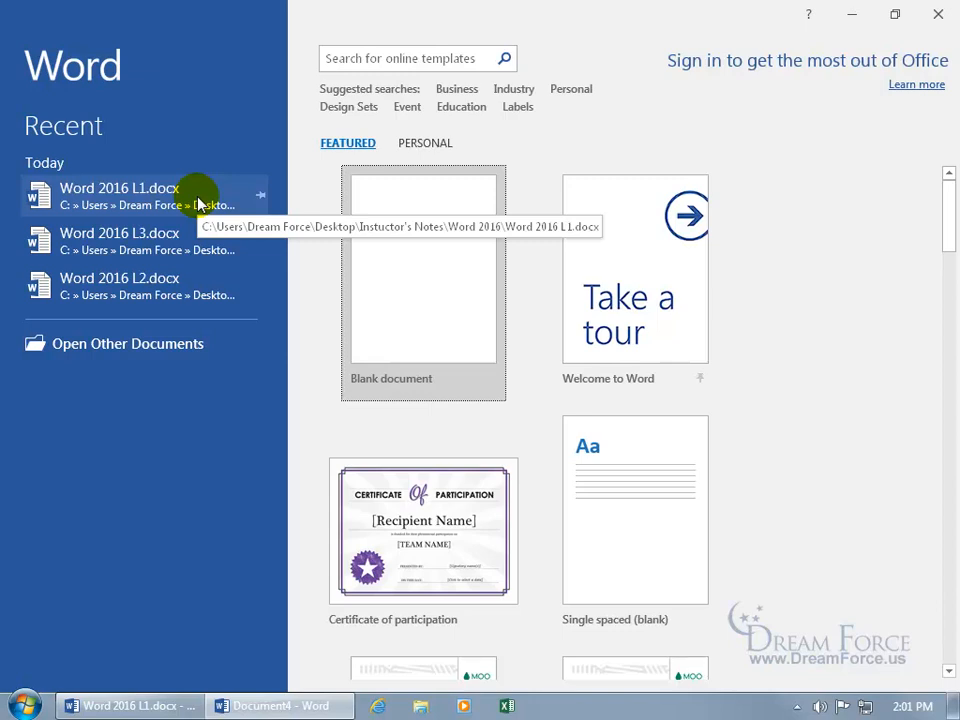
{"action": "right_click", "coordinate": [133, 200]}
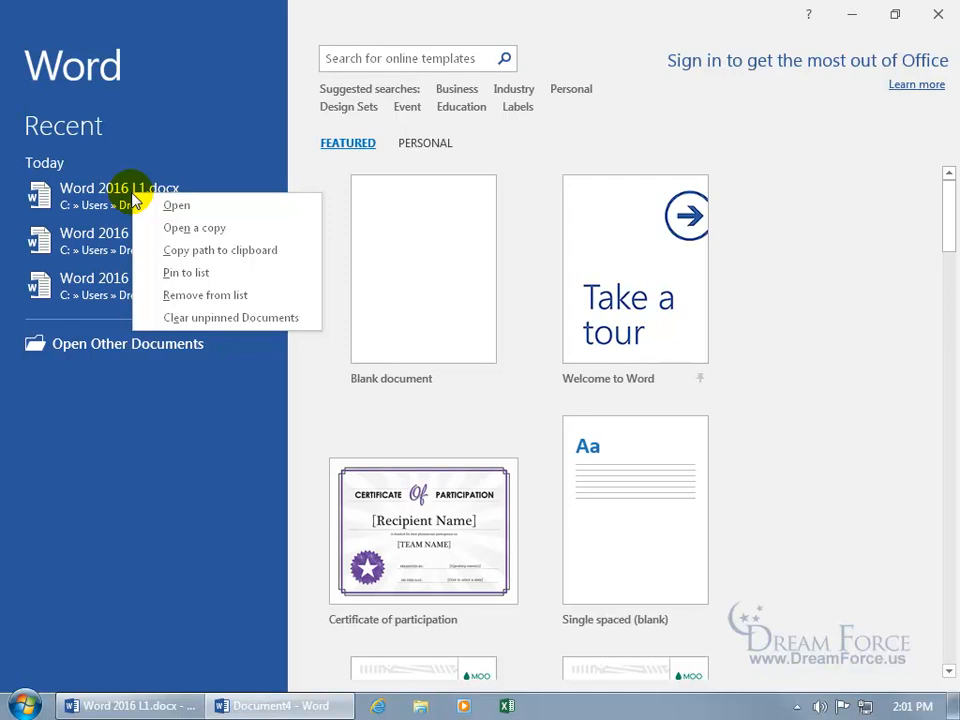
{"action": "left_click", "coordinate": [190, 297]}
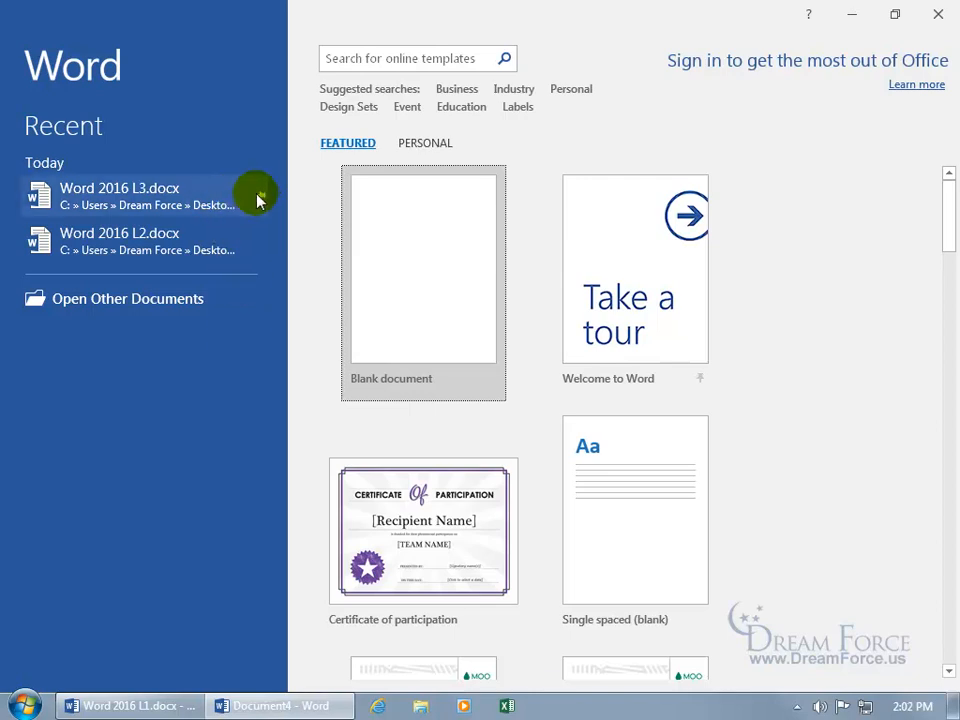
Pin Word 2016 L3.docx in the recent documents list and unpin it again.
{"action": "left_click", "coordinate": [260, 197]}
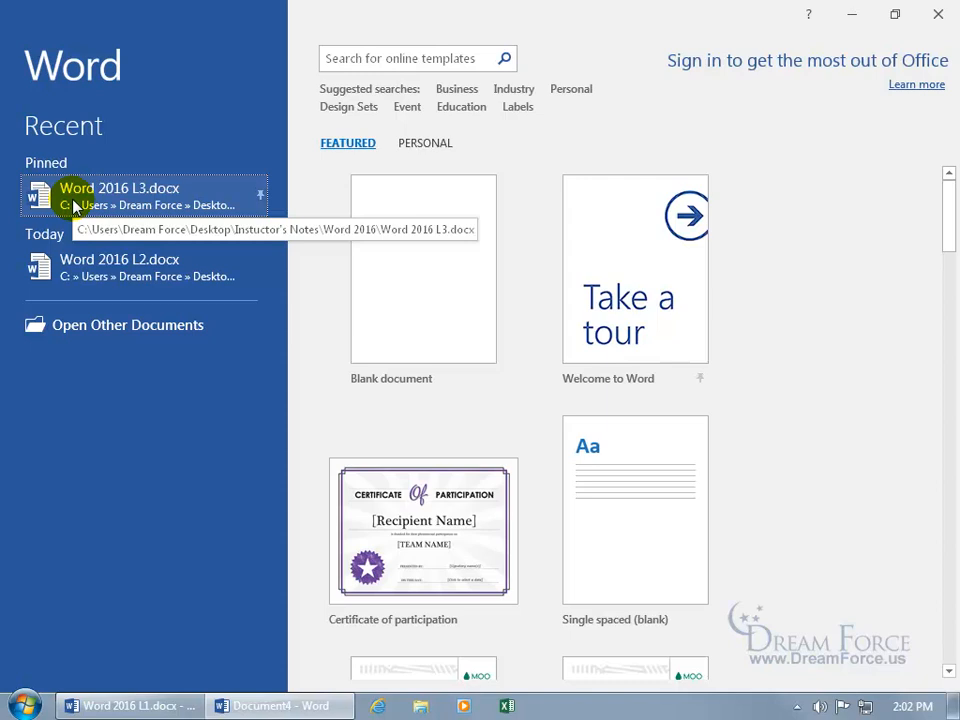
{"action": "left_click", "coordinate": [261, 196]}
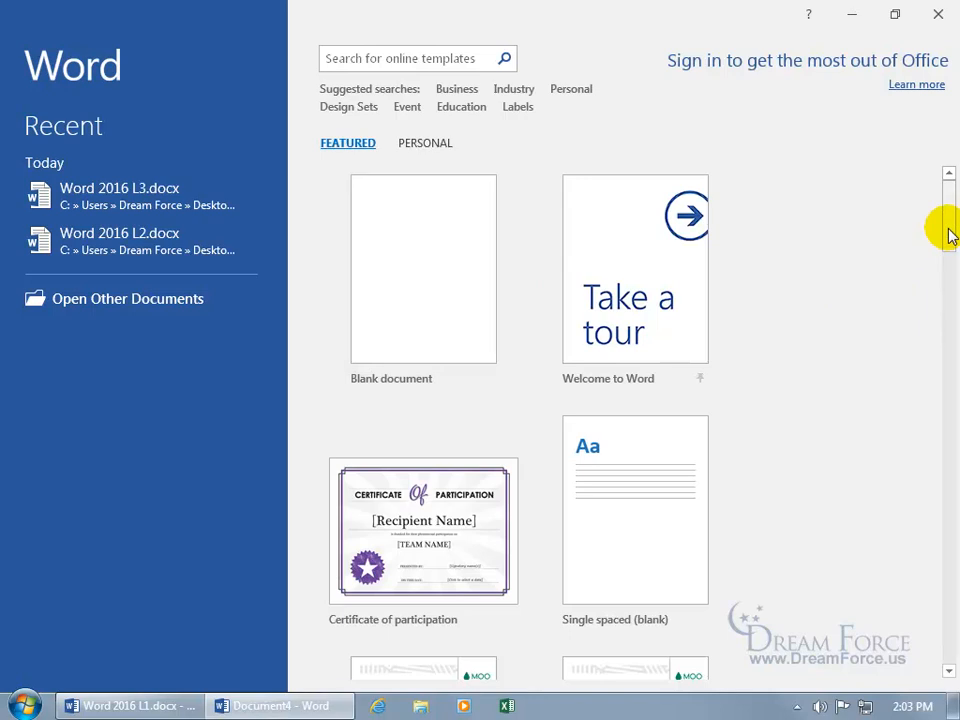
Look through the featured templates and create a new blank document.
{"action": "left_click_drag", "start_coordinate": [950, 235], "coordinate": [951, 462]}
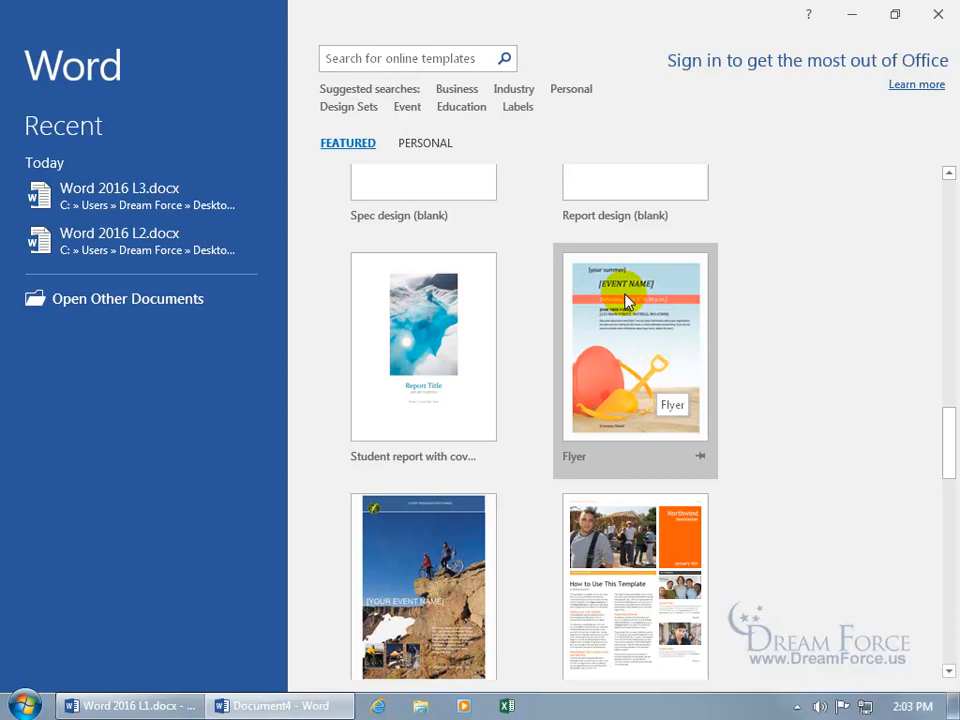
{"action": "left_click_drag", "start_coordinate": [949, 443], "coordinate": [943, 193]}
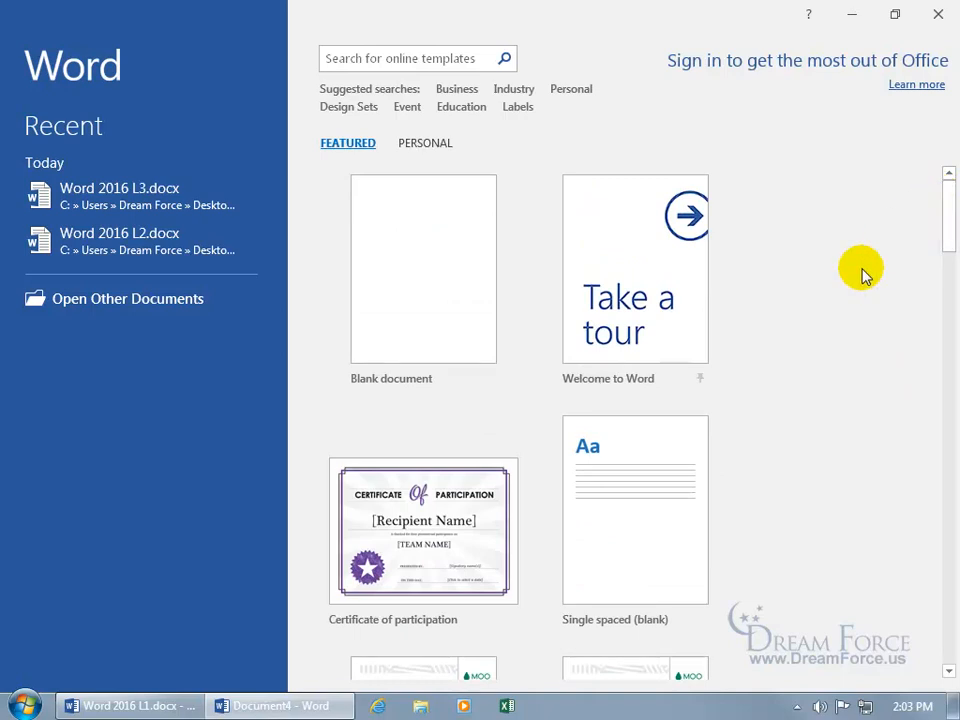
{"action": "left_click", "coordinate": [443, 269]}
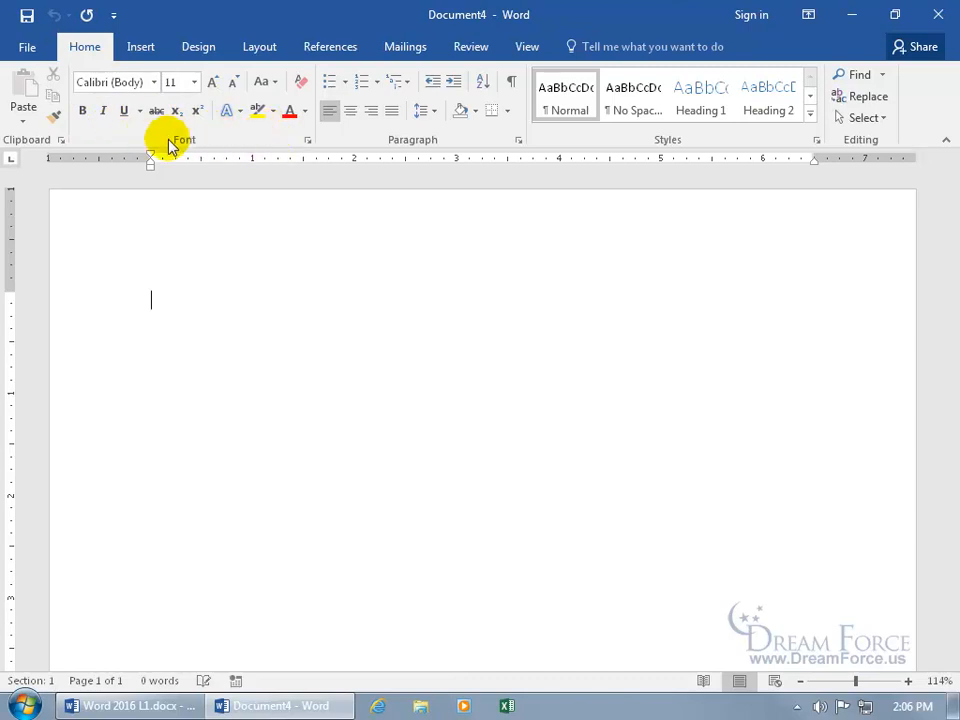
Preview the Strikethrough effect in the advanced font settings and discard the change.
{"action": "left_click", "coordinate": [307, 143]}
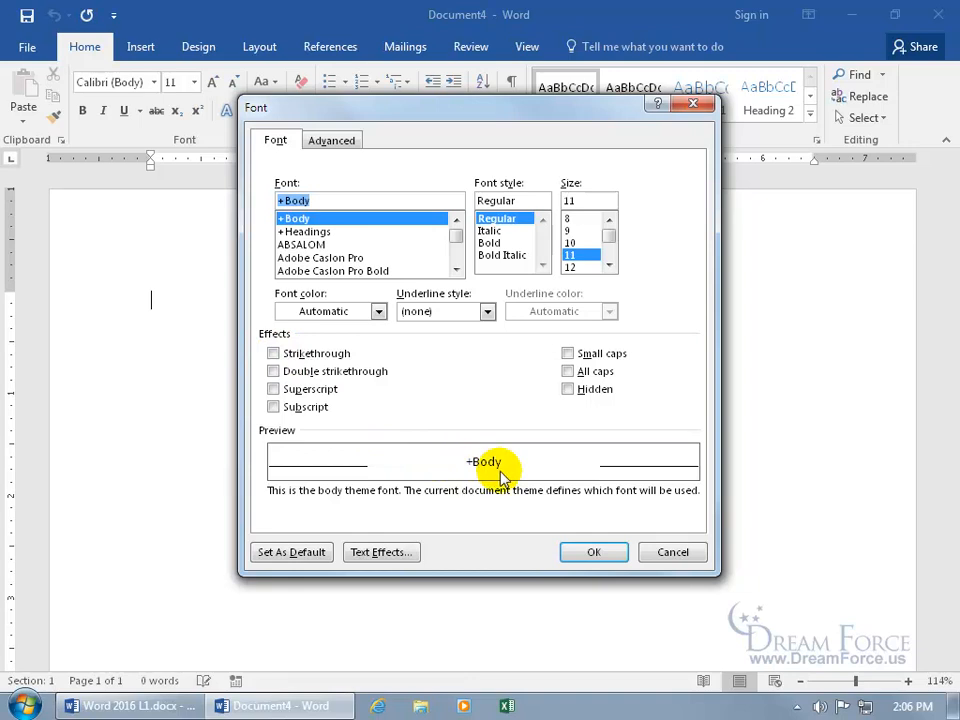
{"action": "left_click", "coordinate": [273, 353]}
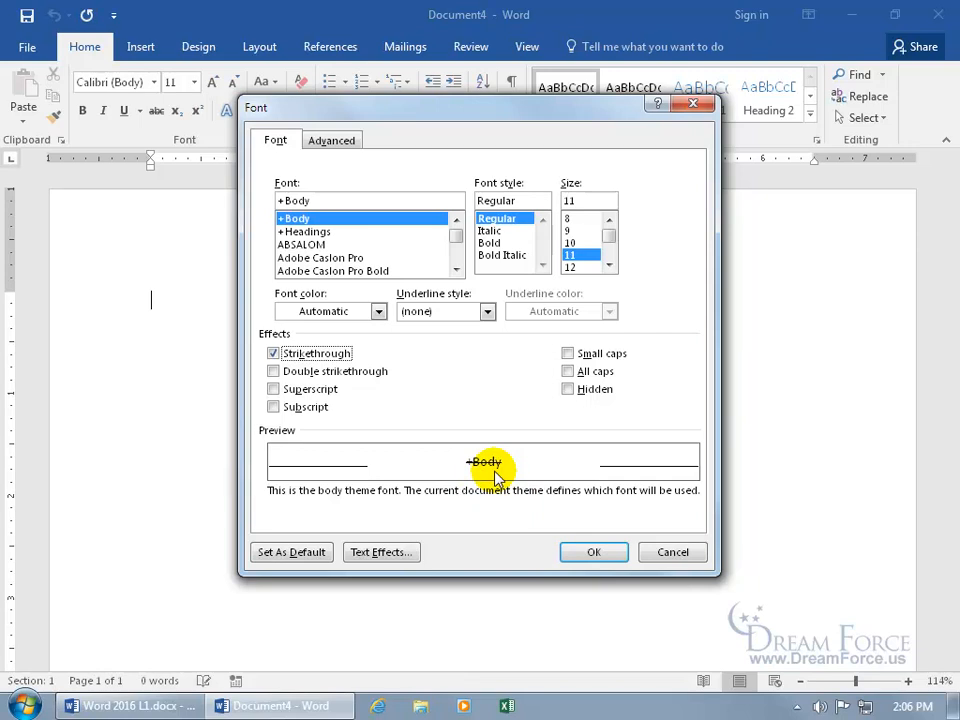
{"action": "left_click", "coordinate": [669, 551]}
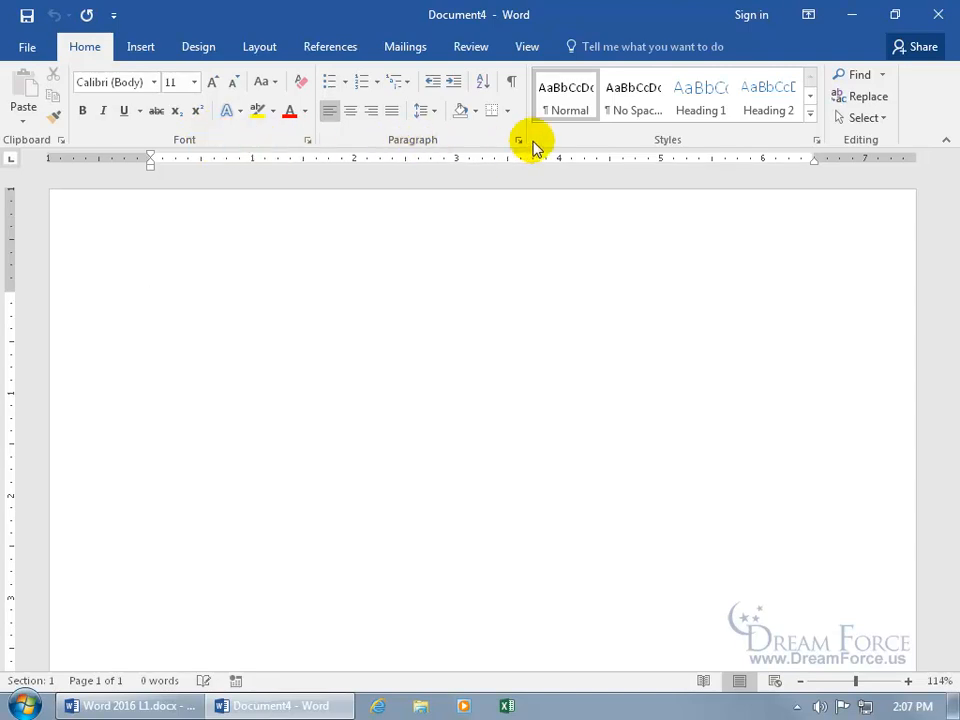
Examine the Insert, Design and Layout commands and the file management options, and return to the Home commands.
{"action": "left_click", "coordinate": [148, 48]}
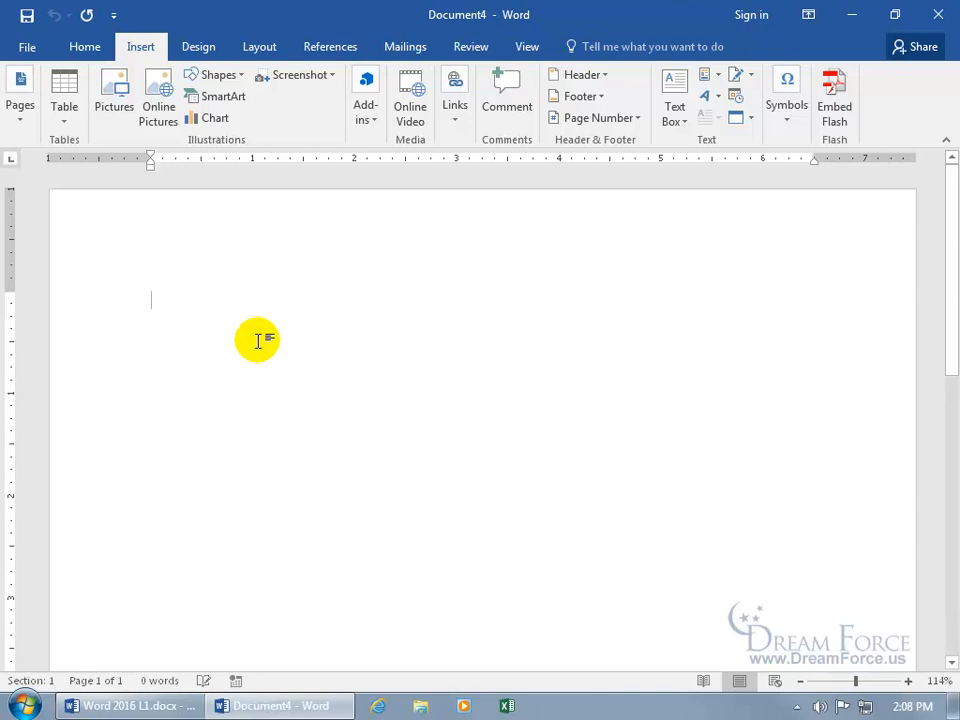
{"action": "left_click", "coordinate": [202, 47]}
{"action": "left_click", "coordinate": [261, 47]}
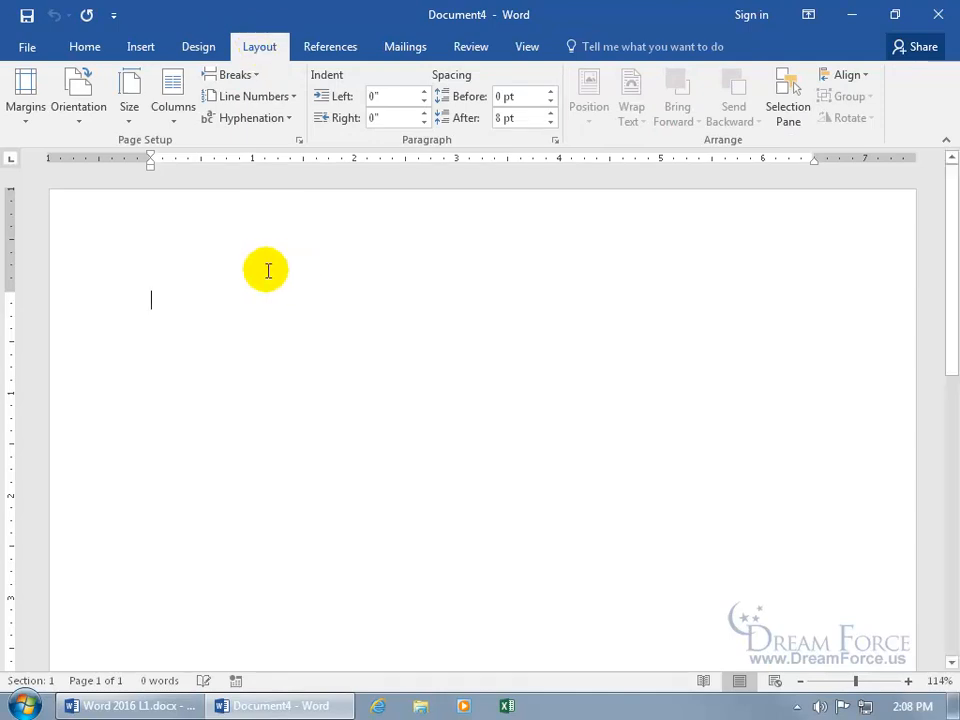
{"action": "left_click", "coordinate": [27, 48]}
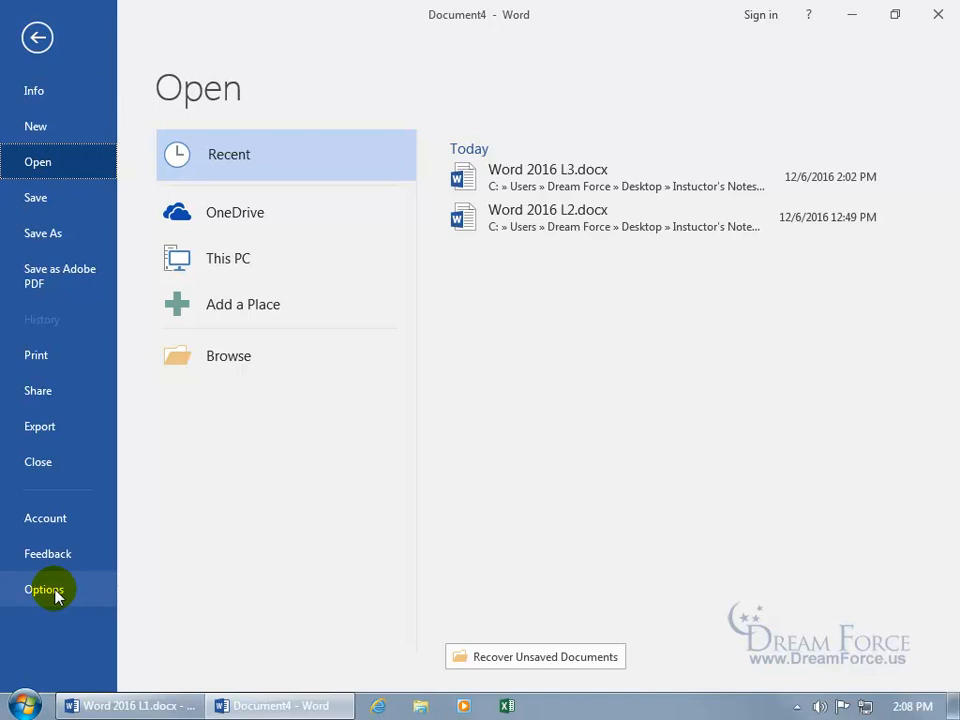
{"action": "left_click", "coordinate": [38, 38]}
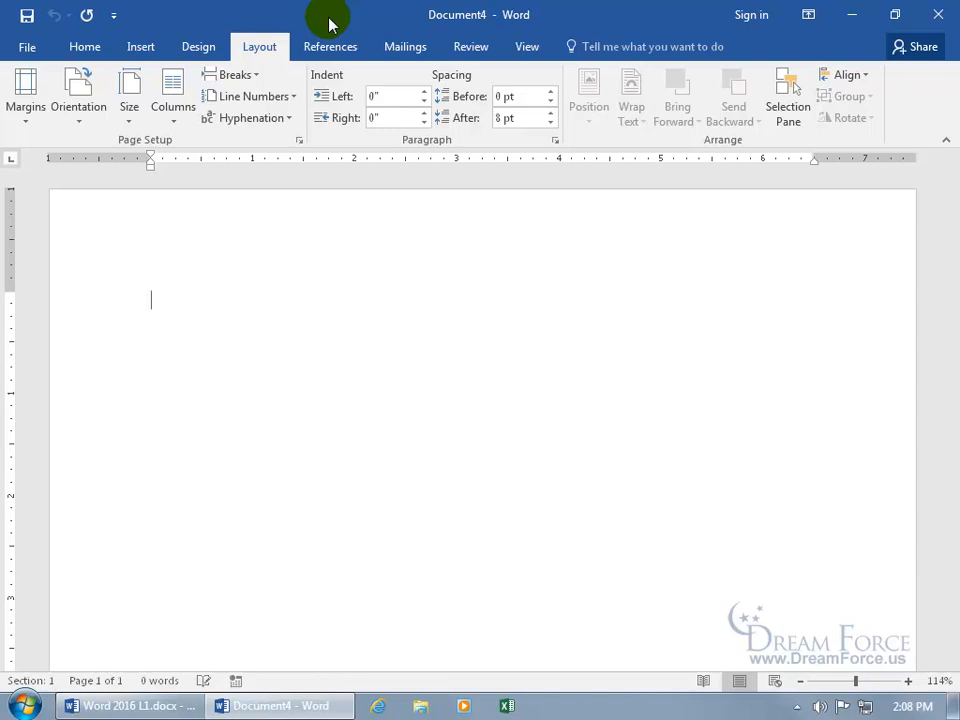
{"action": "left_click", "coordinate": [28, 45]}
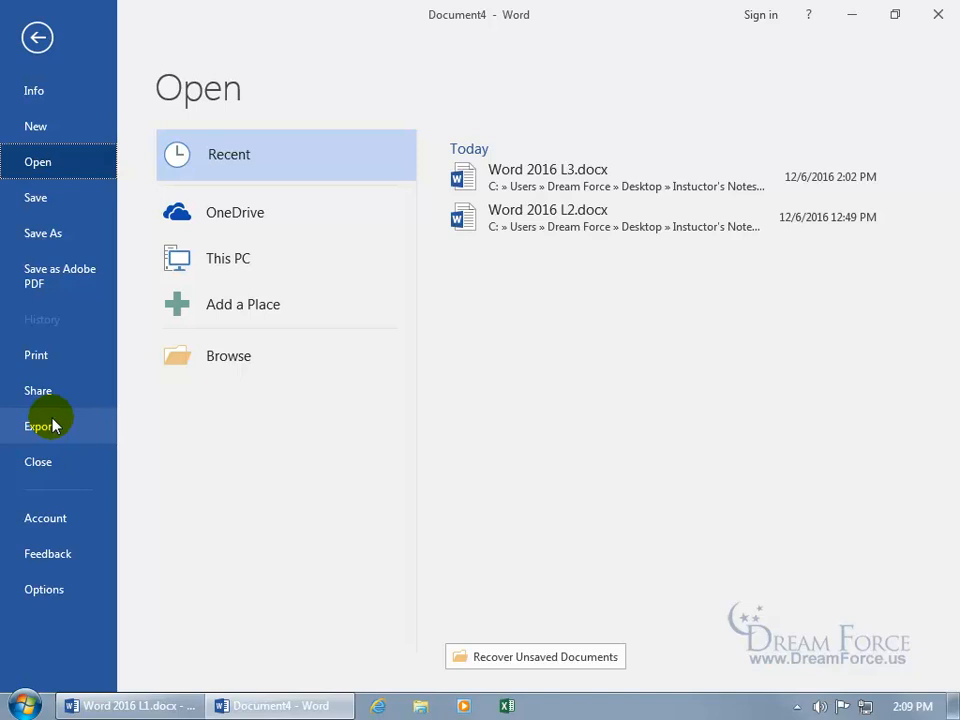
{"action": "left_click", "coordinate": [40, 36]}
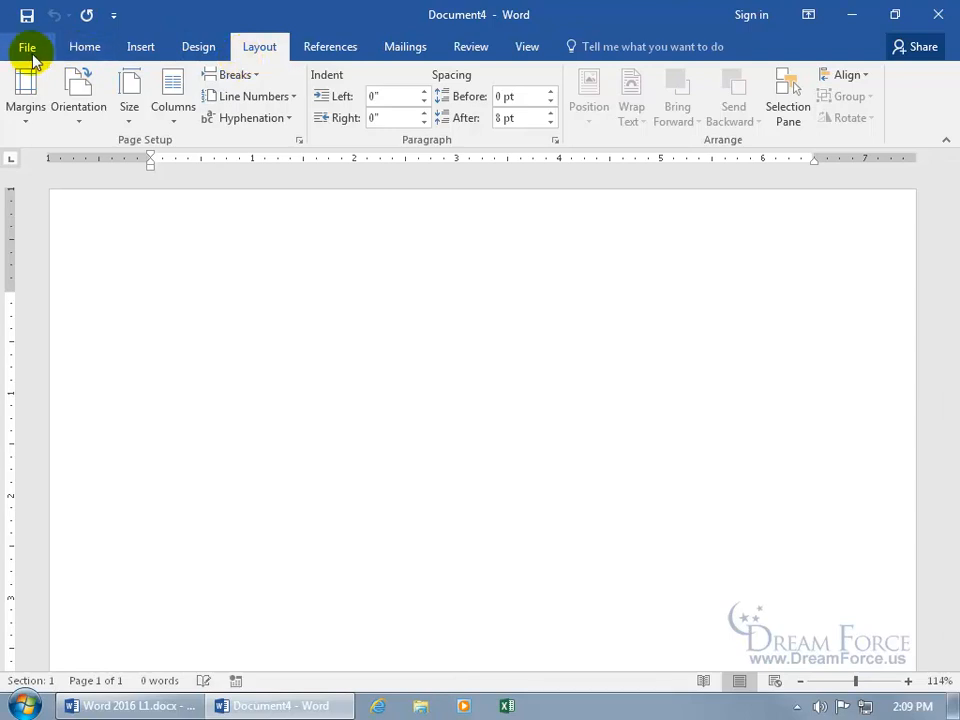
{"action": "left_click", "coordinate": [89, 48]}
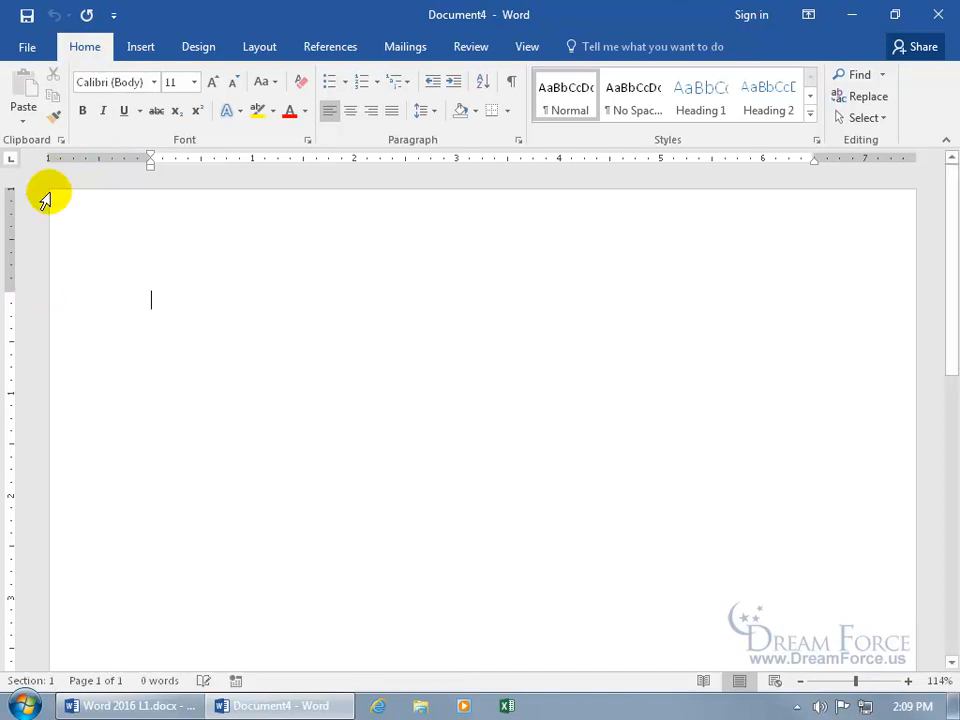
Hide the ruler, show it again, and return to the Home commands.
{"action": "left_click", "coordinate": [528, 46]}
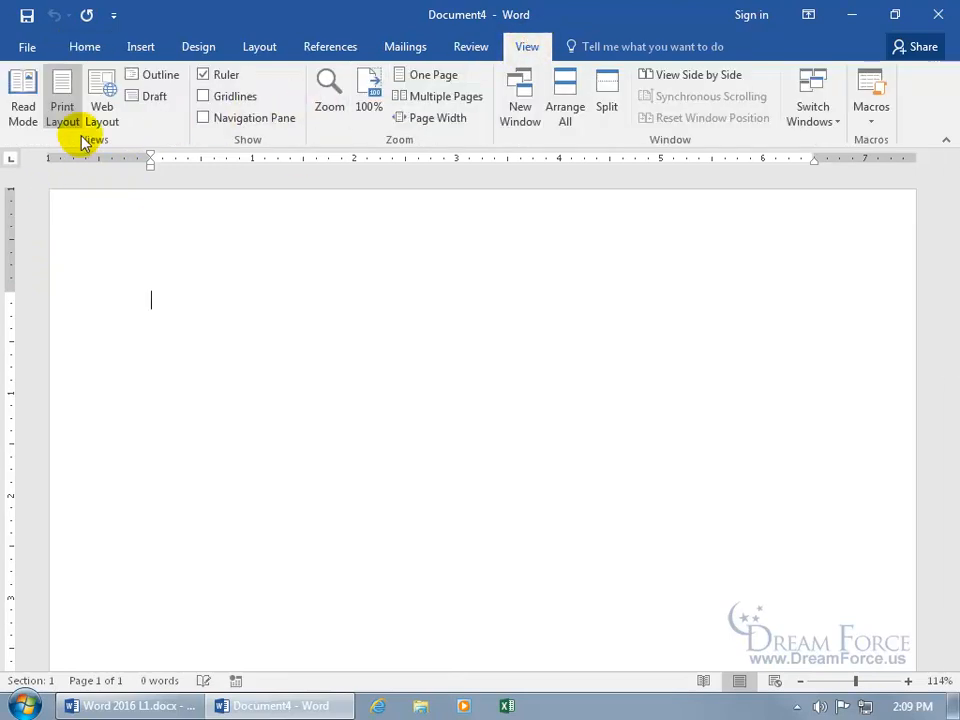
{"action": "left_click", "coordinate": [204, 75]}
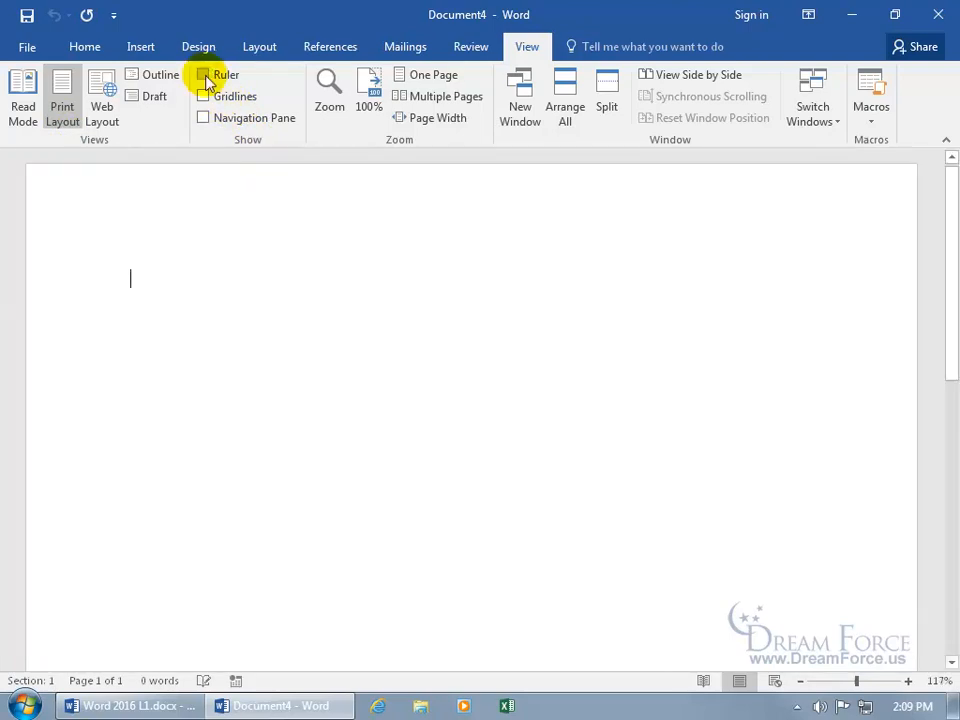
{"action": "left_click", "coordinate": [205, 76]}
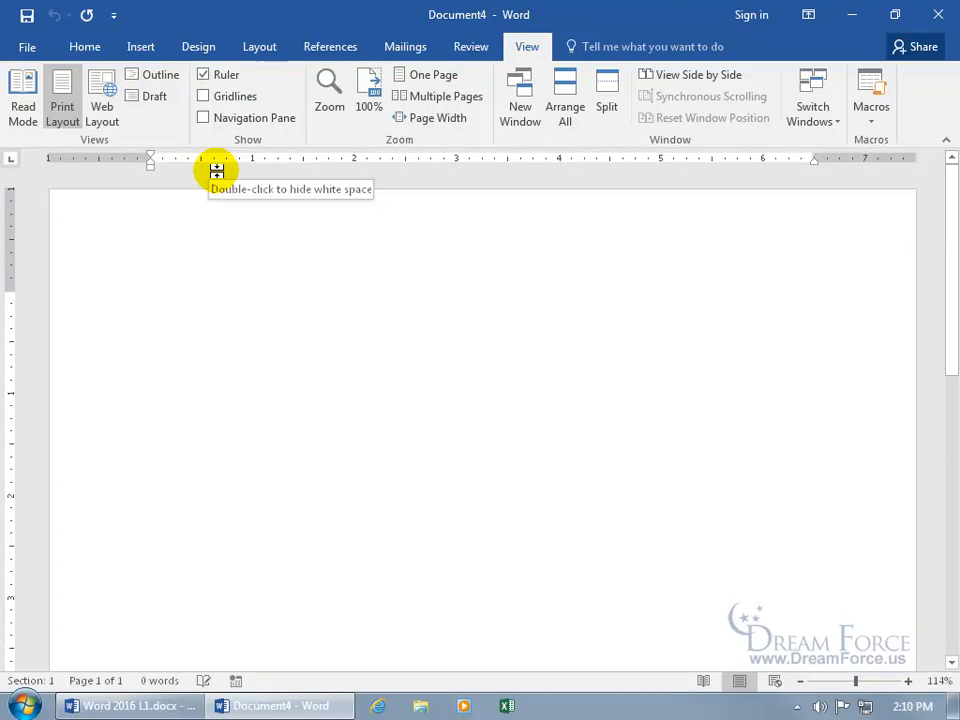
{"action": "left_click", "coordinate": [88, 49]}
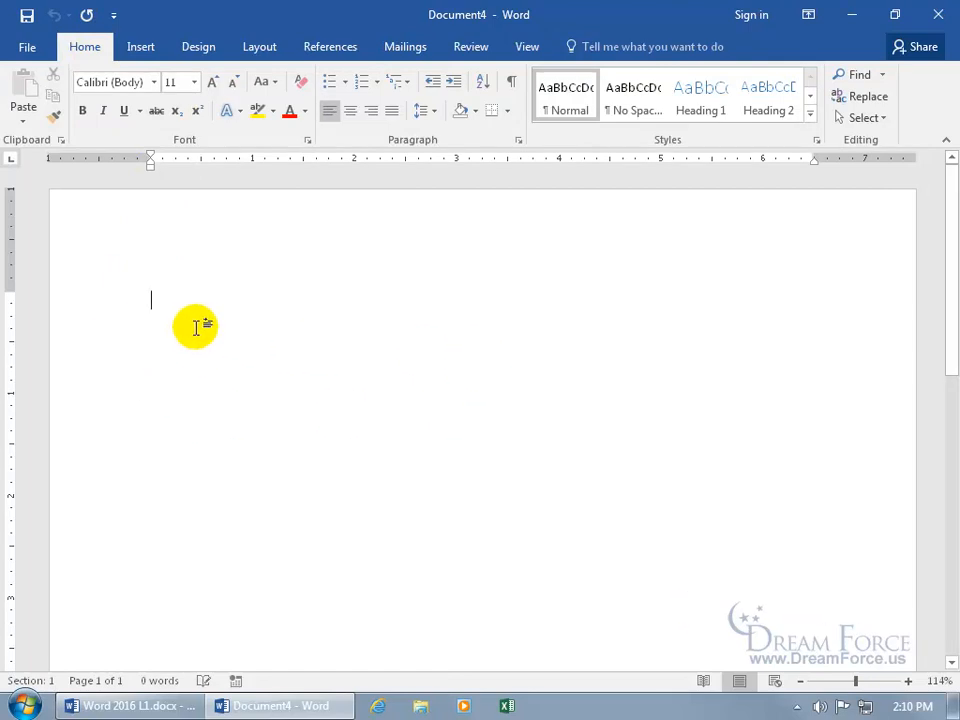
Zoom the blank page in to 292% and set the zoom to Page width.
{"action": "left_click_drag", "start_coordinate": [953, 264], "coordinate": [943, 574]}
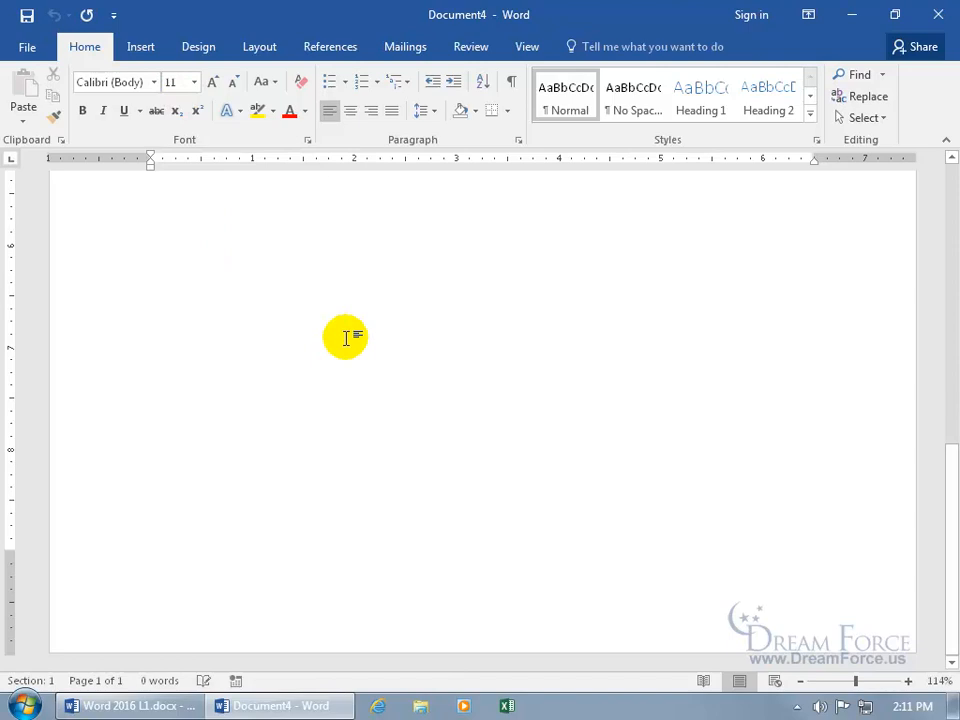
{"action": "left_click", "coordinate": [858, 684]}
{"action": "left_click_drag", "start_coordinate": [858, 684], "coordinate": [893, 686]}
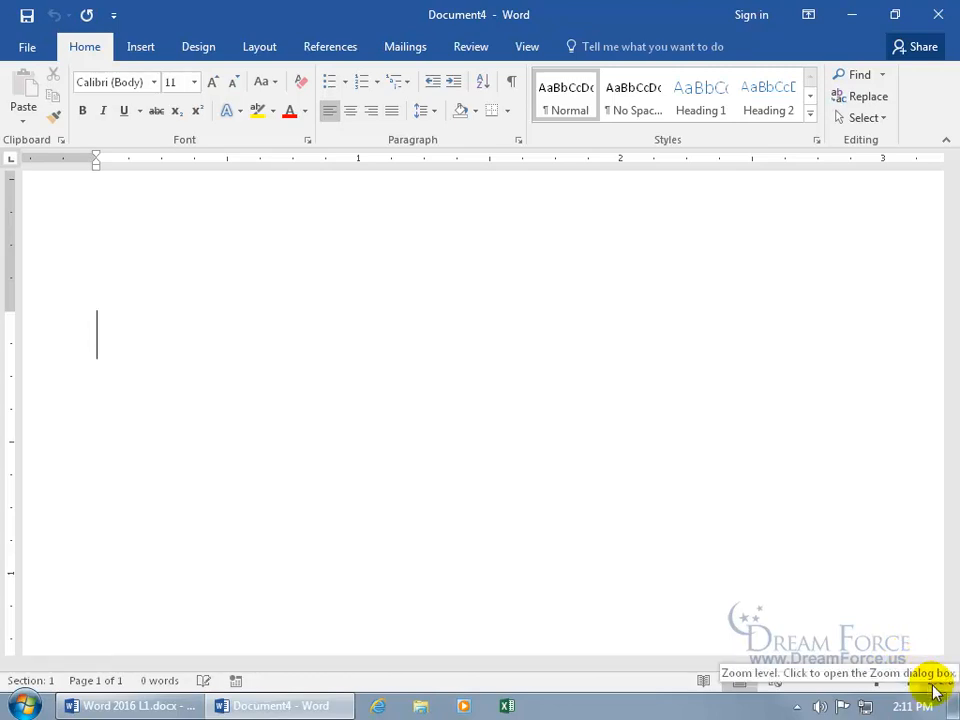
{"action": "left_click", "coordinate": [938, 681]}
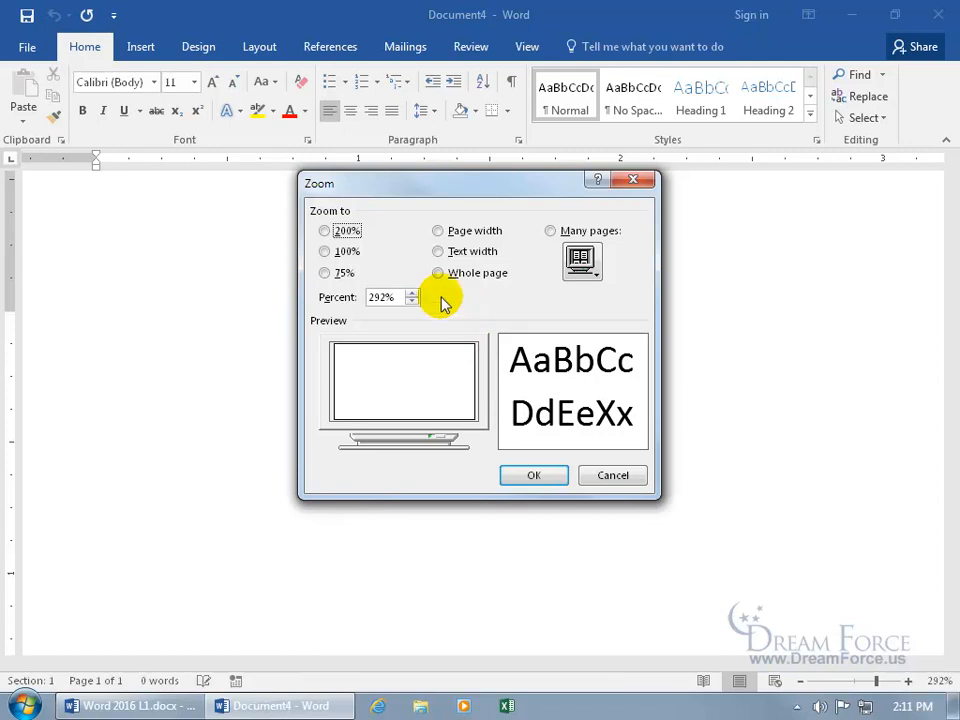
{"action": "left_click", "coordinate": [440, 232]}
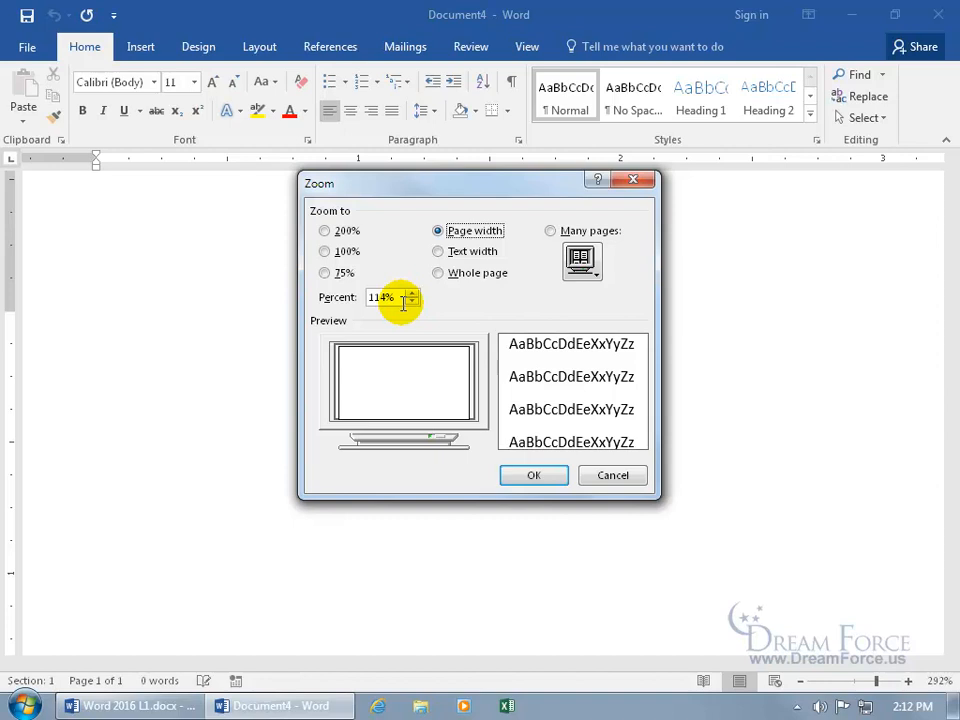
{"action": "left_click", "coordinate": [533, 473]}
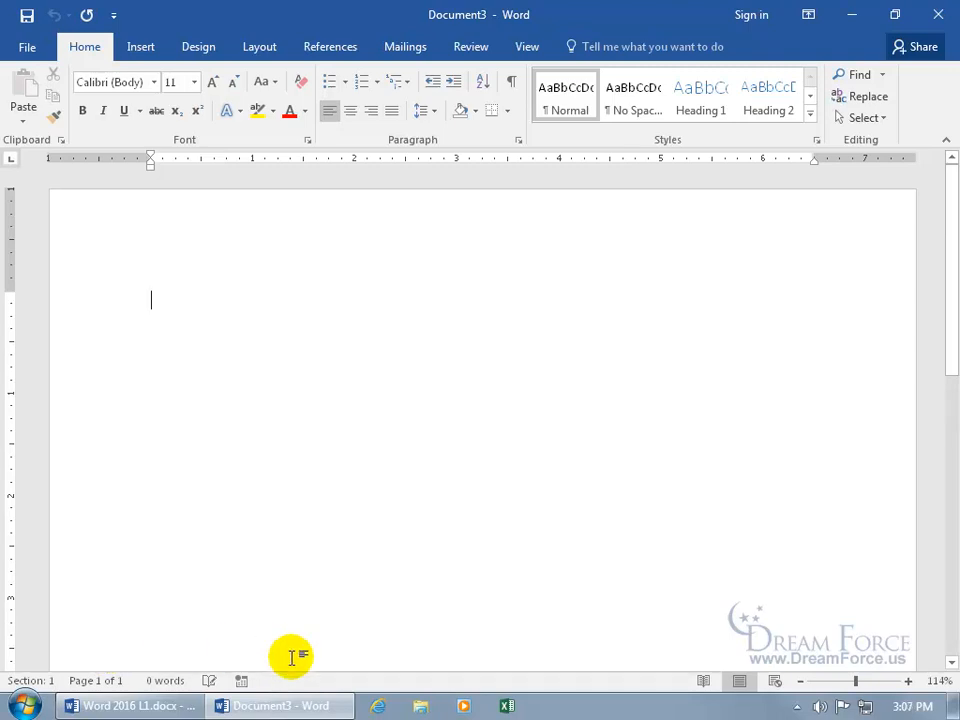
Add the Caps Lock indicator to the status bar and test it by turning Caps Lock on and off.
{"action": "right_click", "coordinate": [172, 682]}
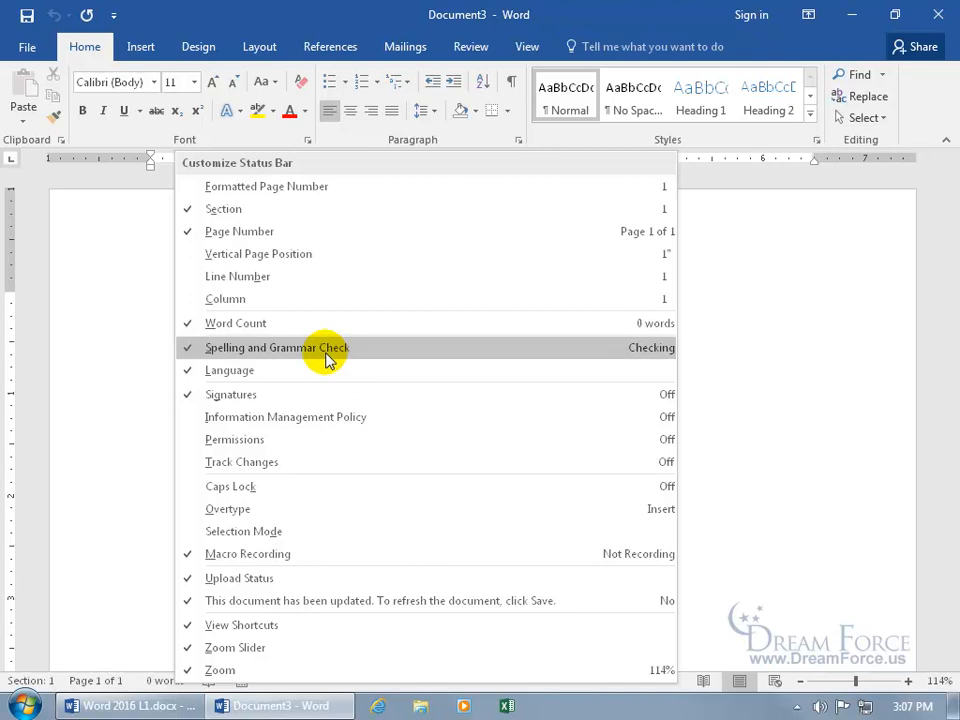
{"action": "left_click", "coordinate": [249, 488]}
{"action": "left_click", "coordinate": [120, 464]}
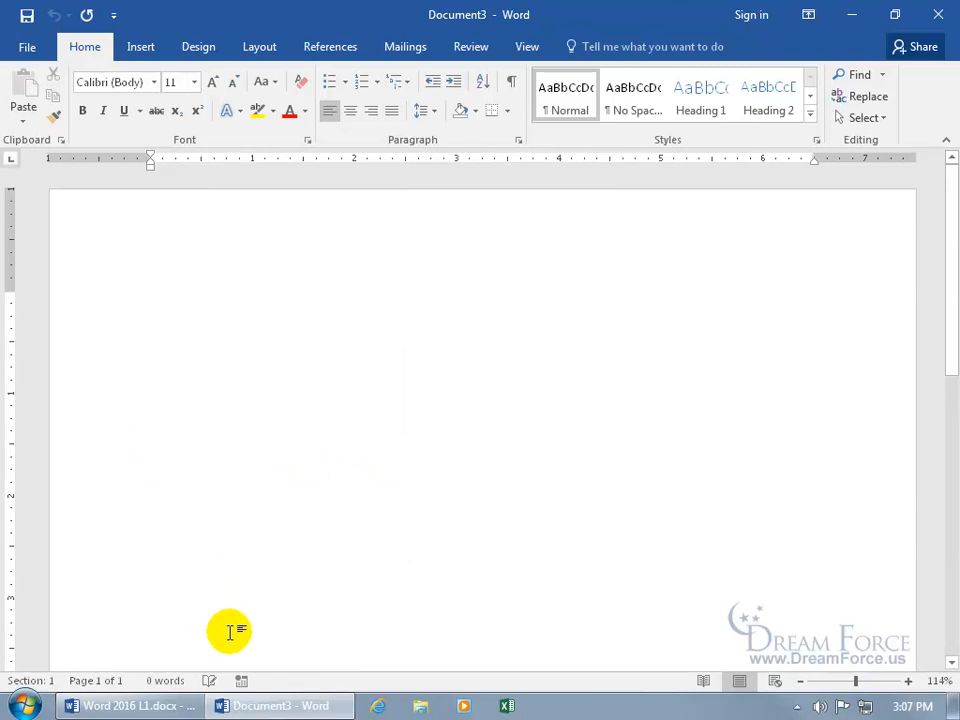
{"action": "key", "text": "Caps_Lock"}
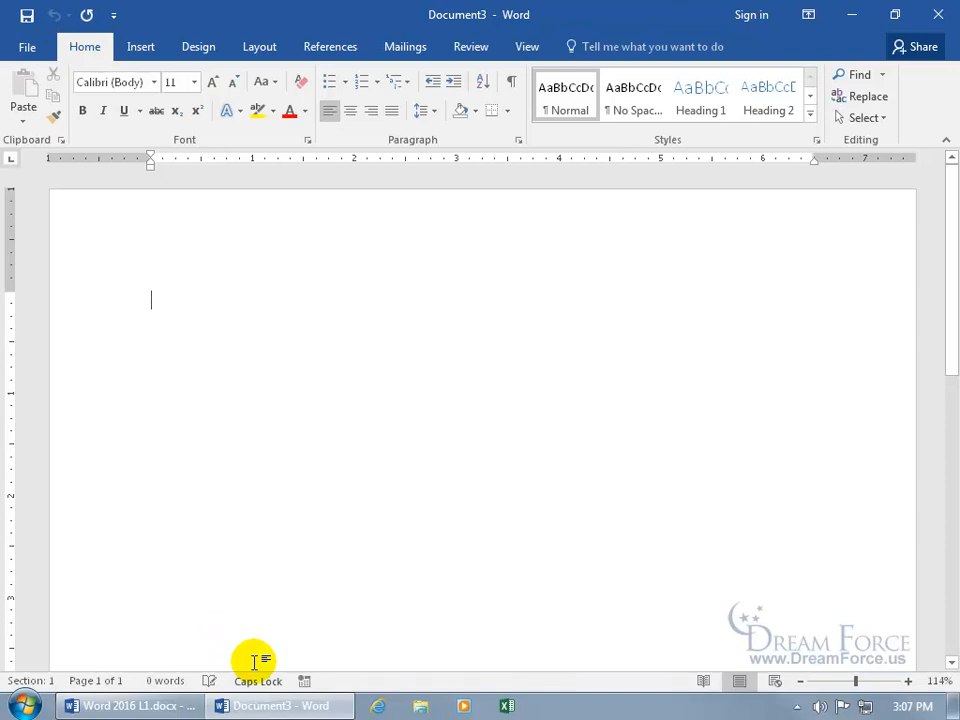
{"action": "key", "text": "Caps_Lock"}
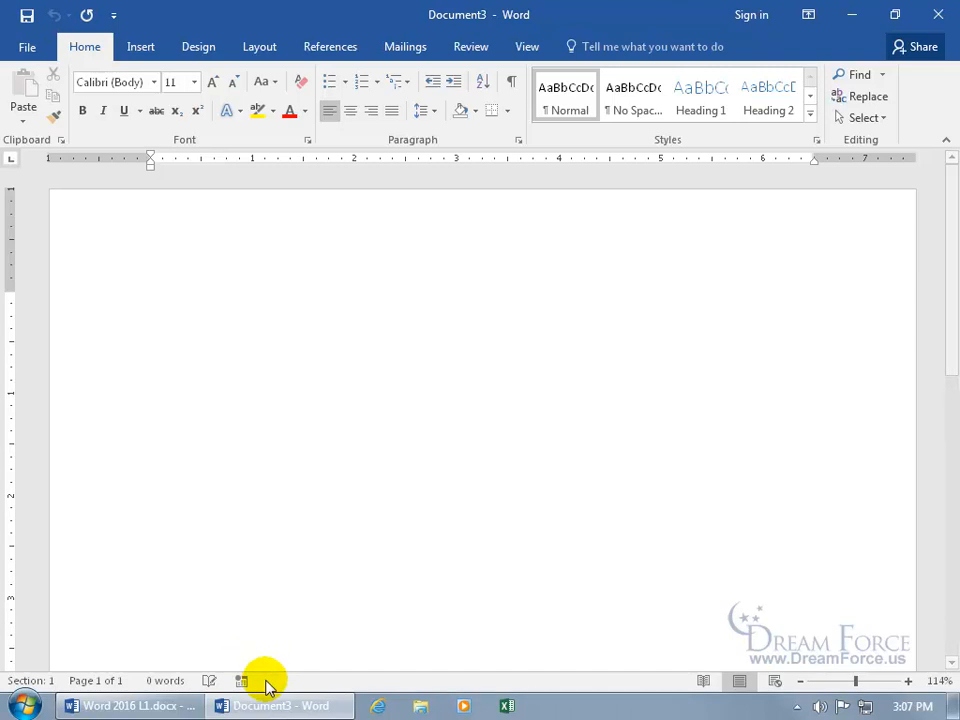
Remove the Caps Lock indicator from the status bar.
{"action": "right_click", "coordinate": [259, 680]}
{"action": "left_click", "coordinate": [325, 485]}
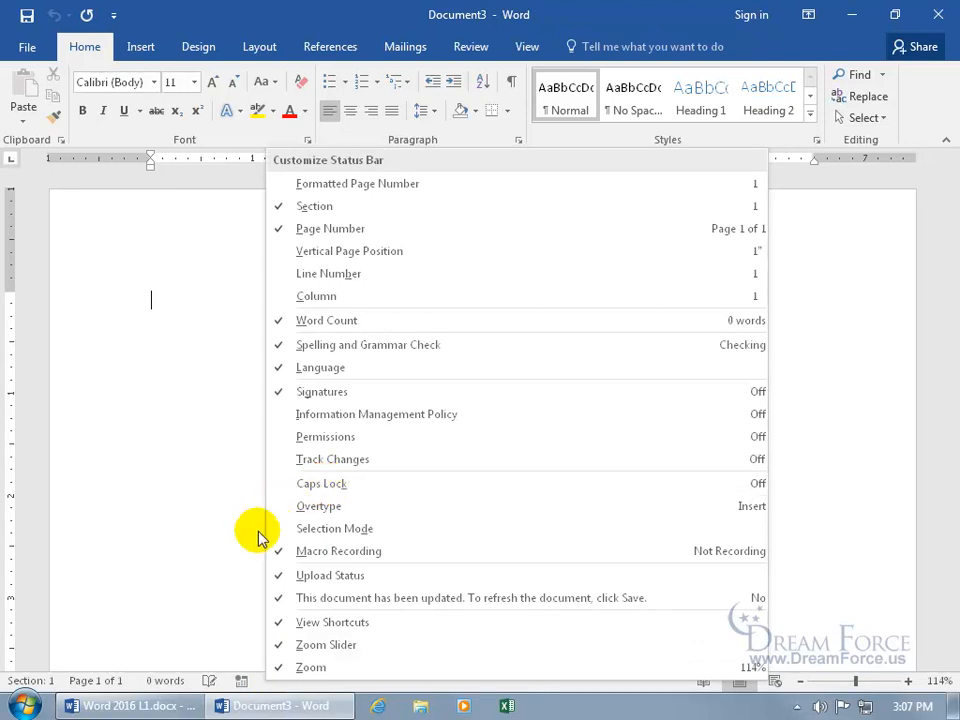
{"action": "left_click", "coordinate": [228, 478]}
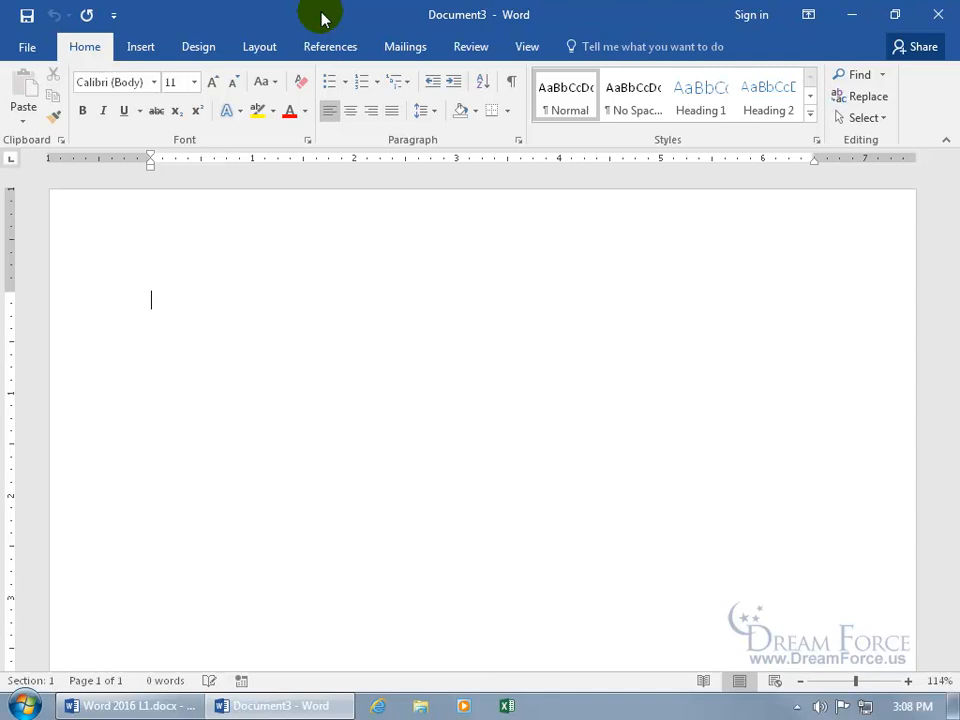
Set the Office theme to White in Word's general options.
{"action": "left_click", "coordinate": [28, 48]}
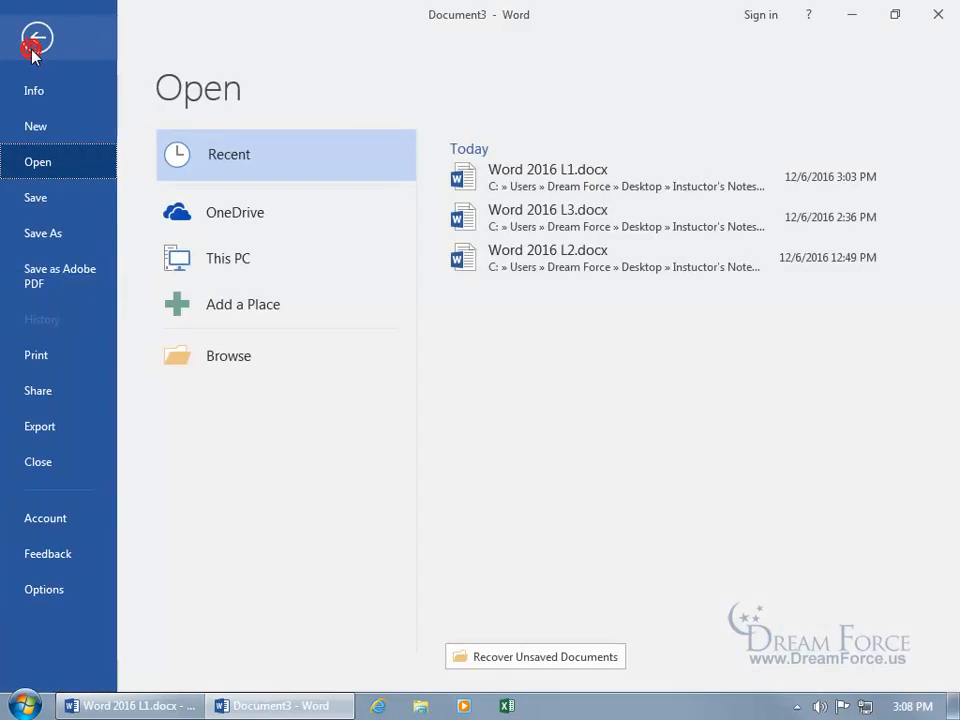
{"action": "left_click", "coordinate": [48, 590]}
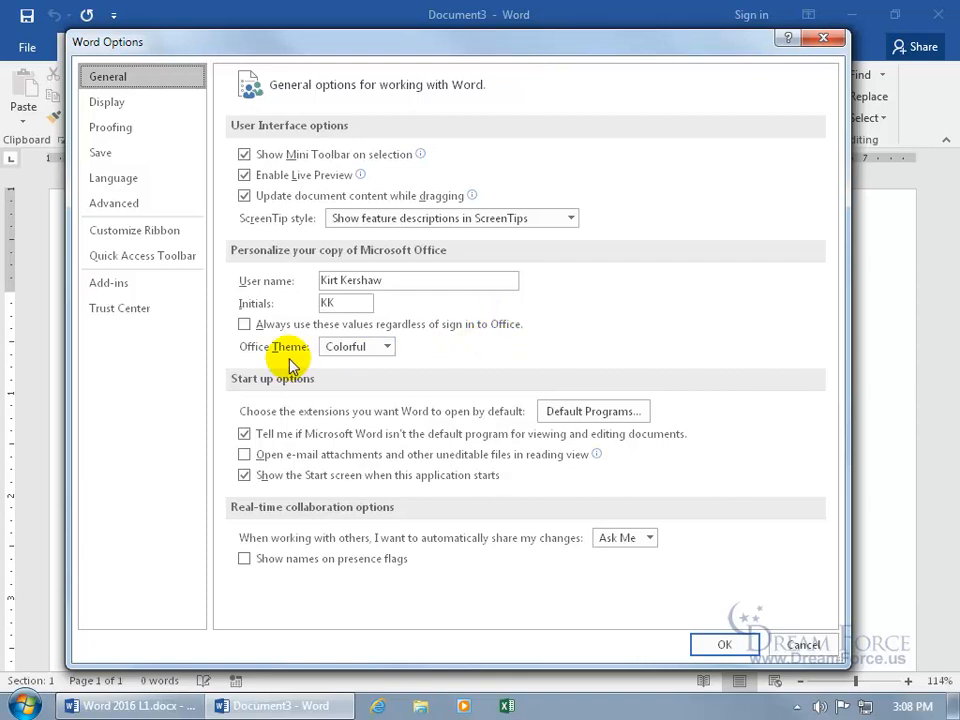
{"action": "left_click", "coordinate": [386, 346]}
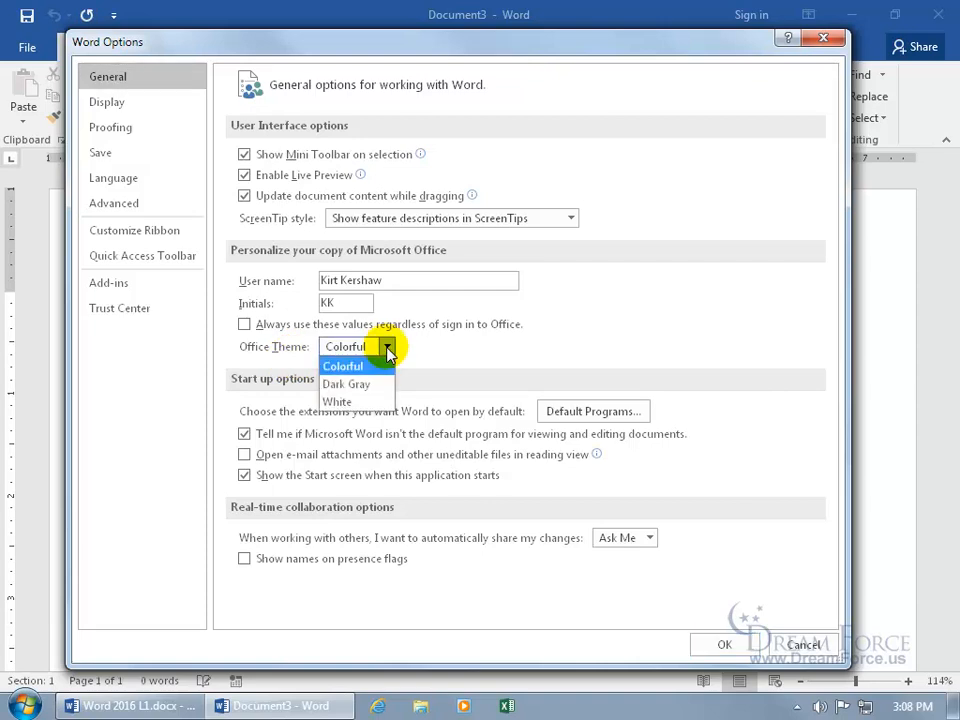
{"action": "left_click", "coordinate": [364, 404]}
{"action": "left_click", "coordinate": [719, 645]}
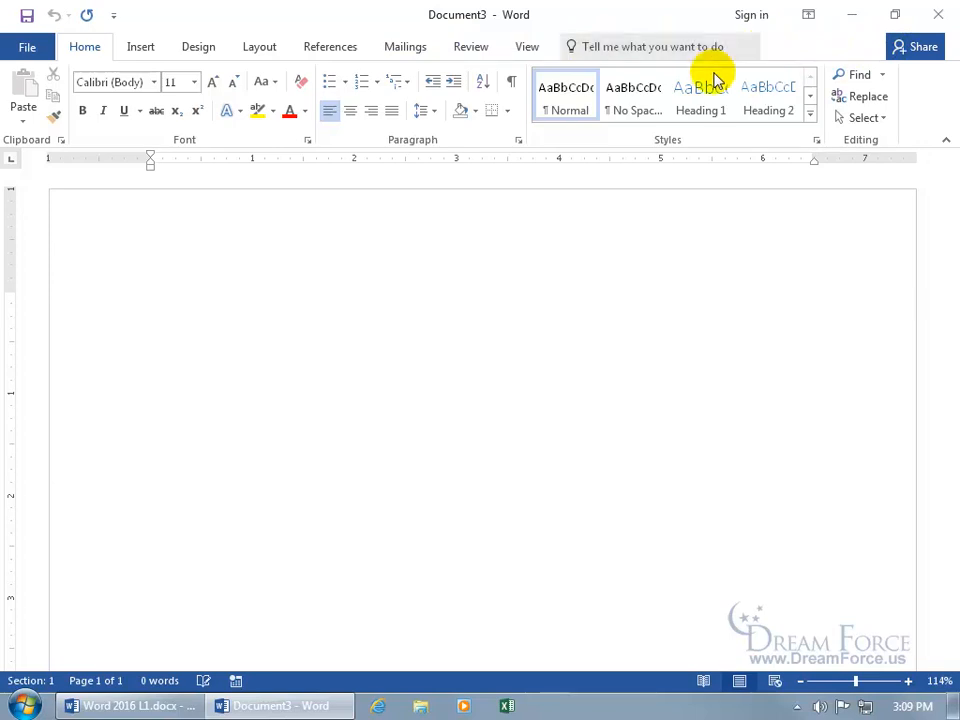
Switch to Excel, set its Office theme to Colorful in the general options, and close Excel.
{"action": "left_click", "coordinate": [508, 708]}
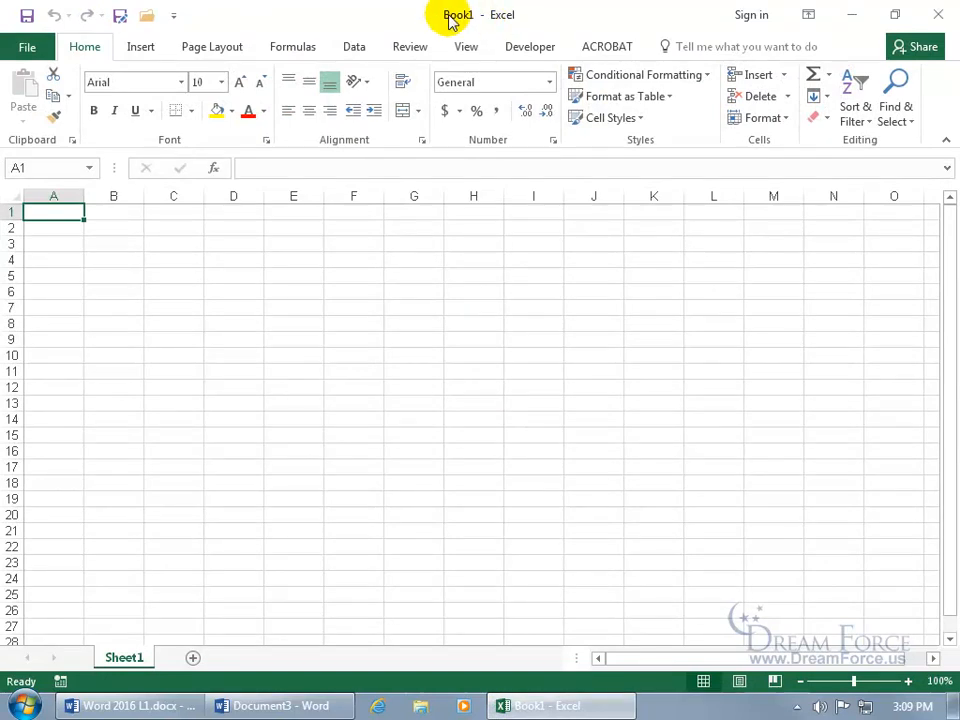
{"action": "left_click", "coordinate": [40, 48]}
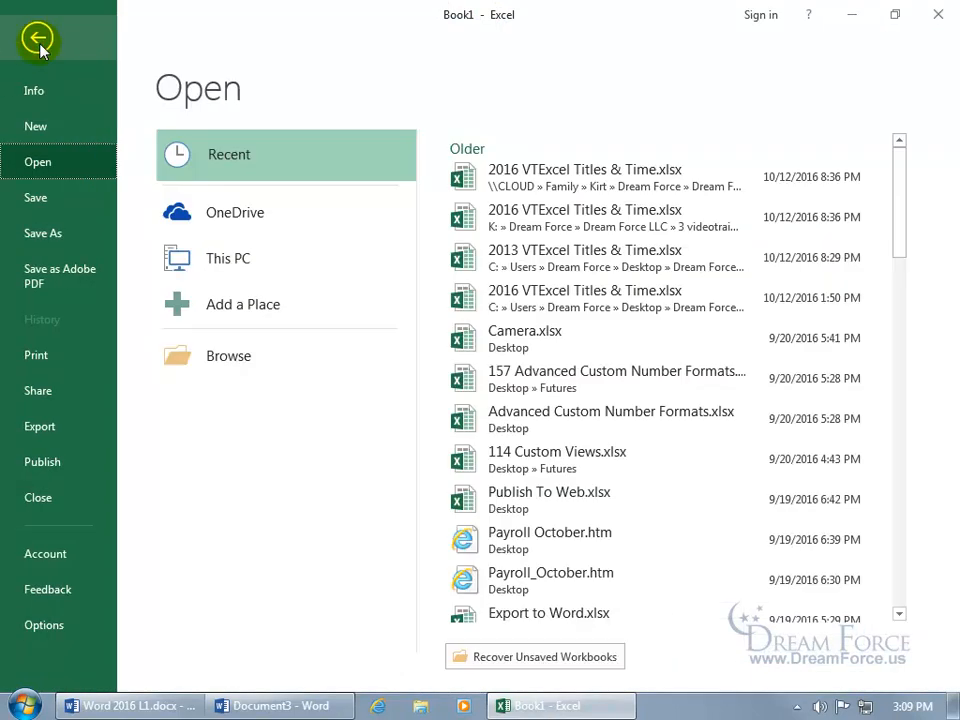
{"action": "left_click", "coordinate": [45, 626]}
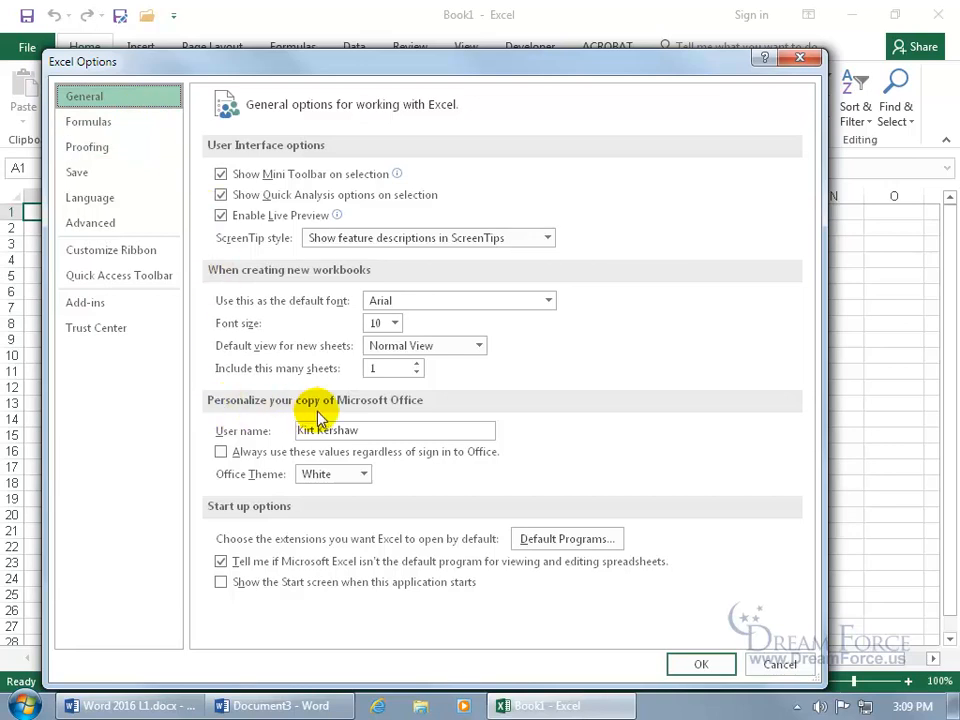
{"action": "left_click", "coordinate": [364, 476]}
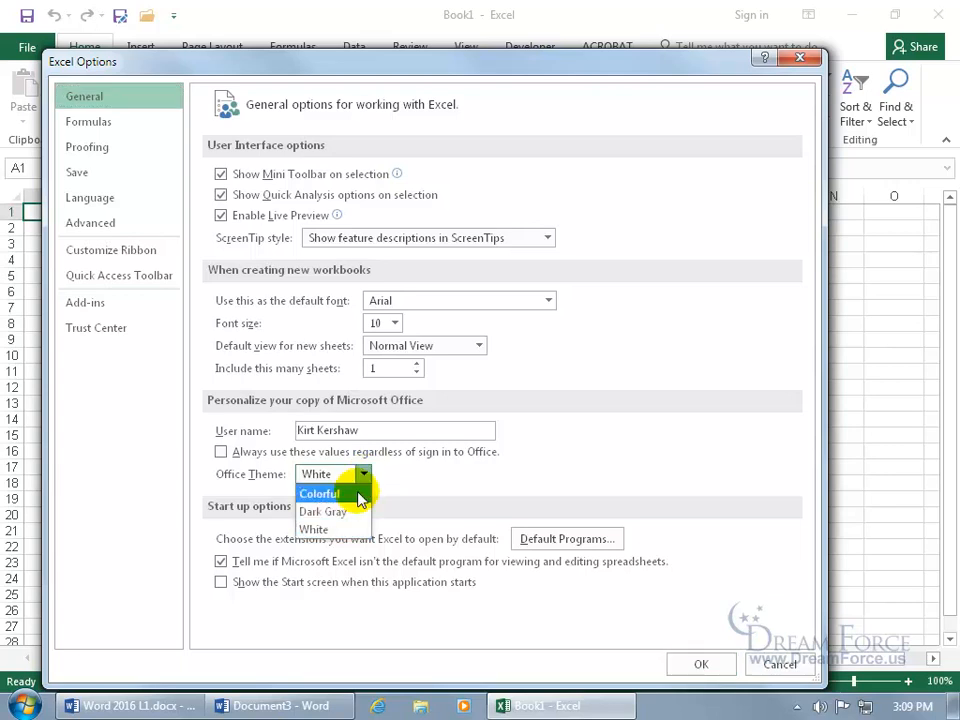
{"action": "left_click", "coordinate": [358, 496]}
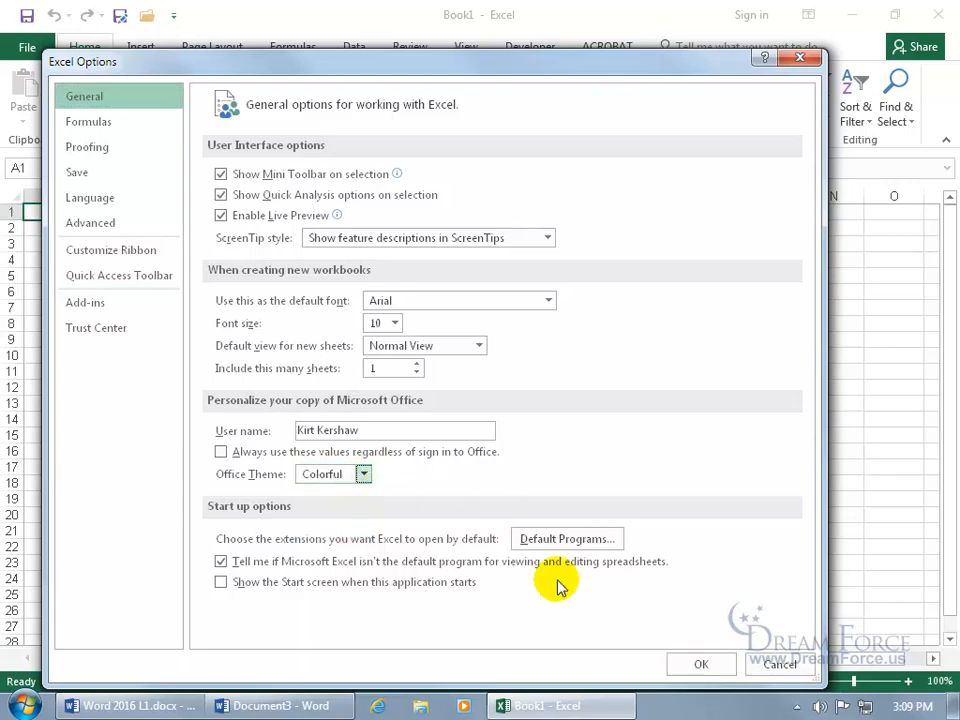
{"action": "left_click", "coordinate": [697, 662]}
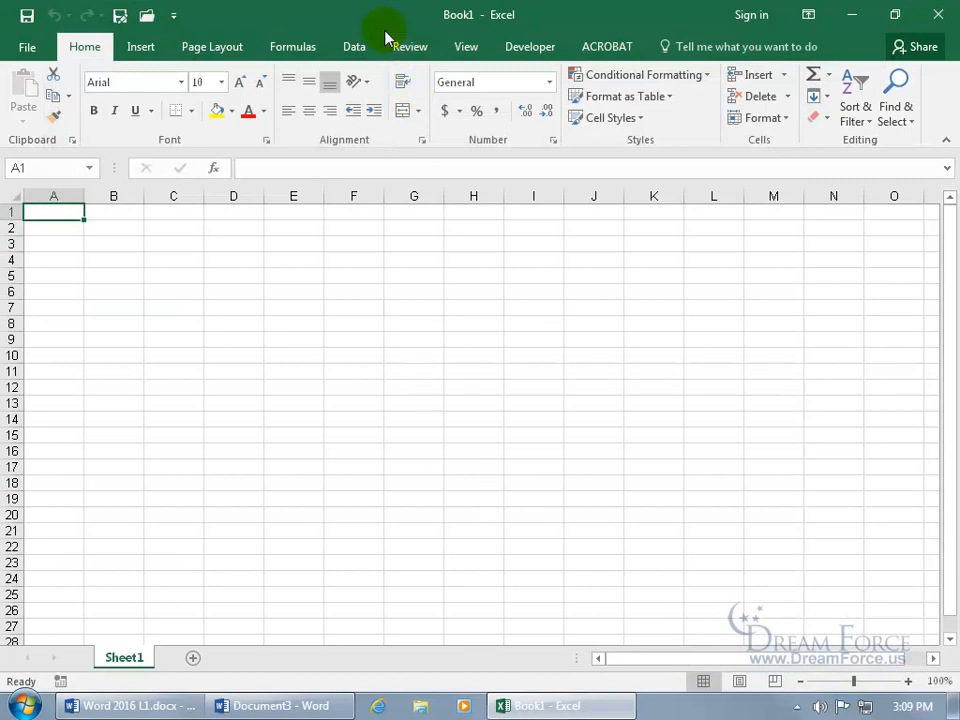
{"action": "left_click", "coordinate": [937, 14]}
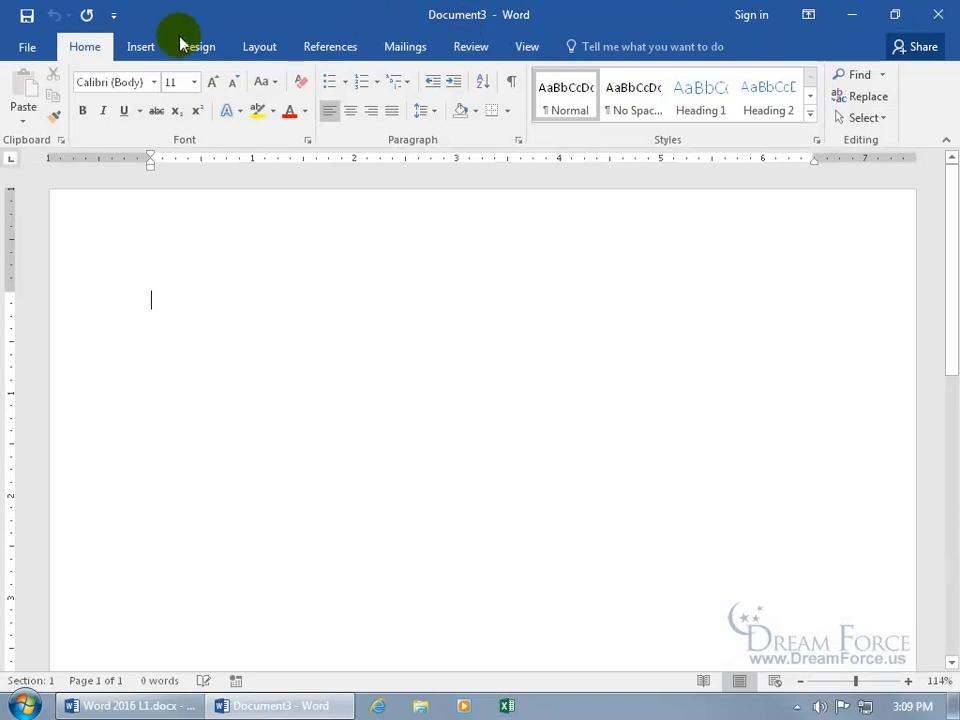
Turn off showing the Start screen when Word starts and set the Office theme to White.
{"action": "left_click", "coordinate": [27, 48]}
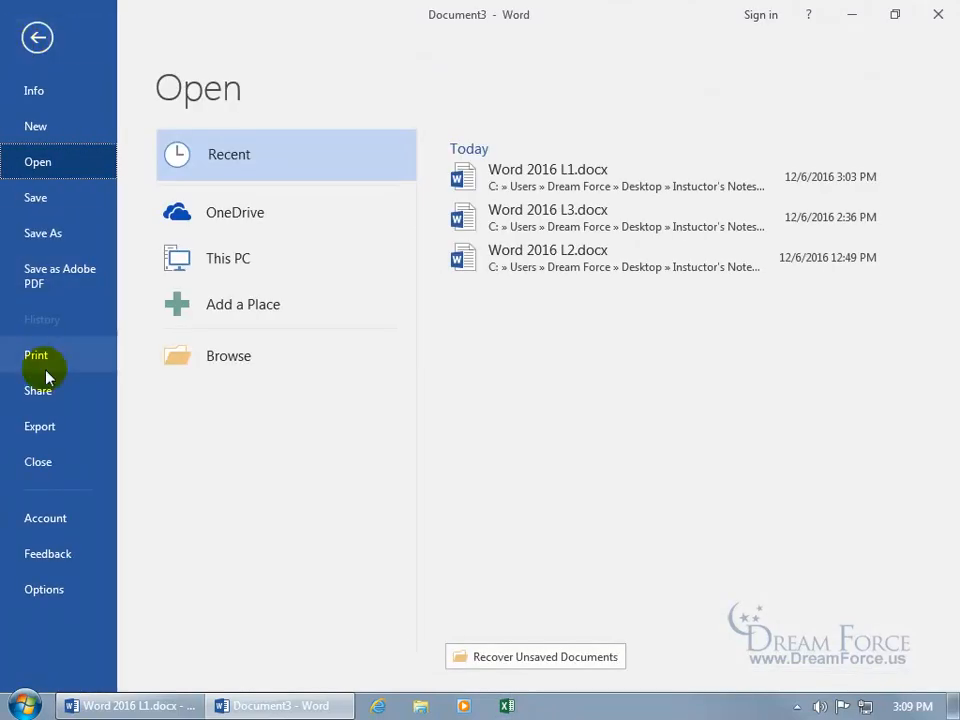
{"action": "left_click", "coordinate": [50, 592]}
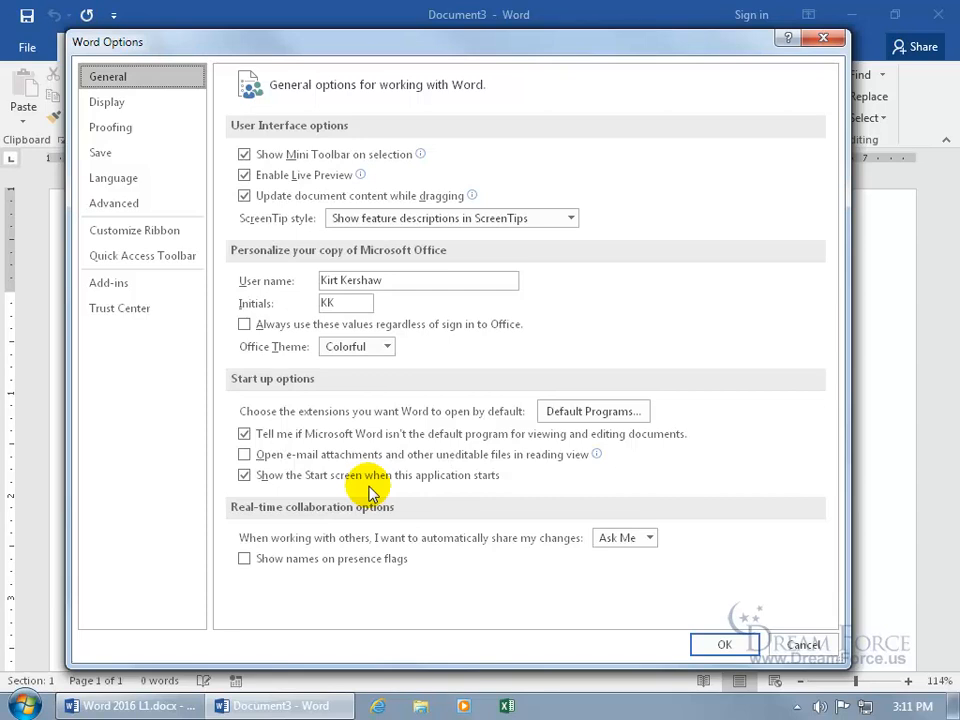
{"action": "left_click", "coordinate": [245, 476]}
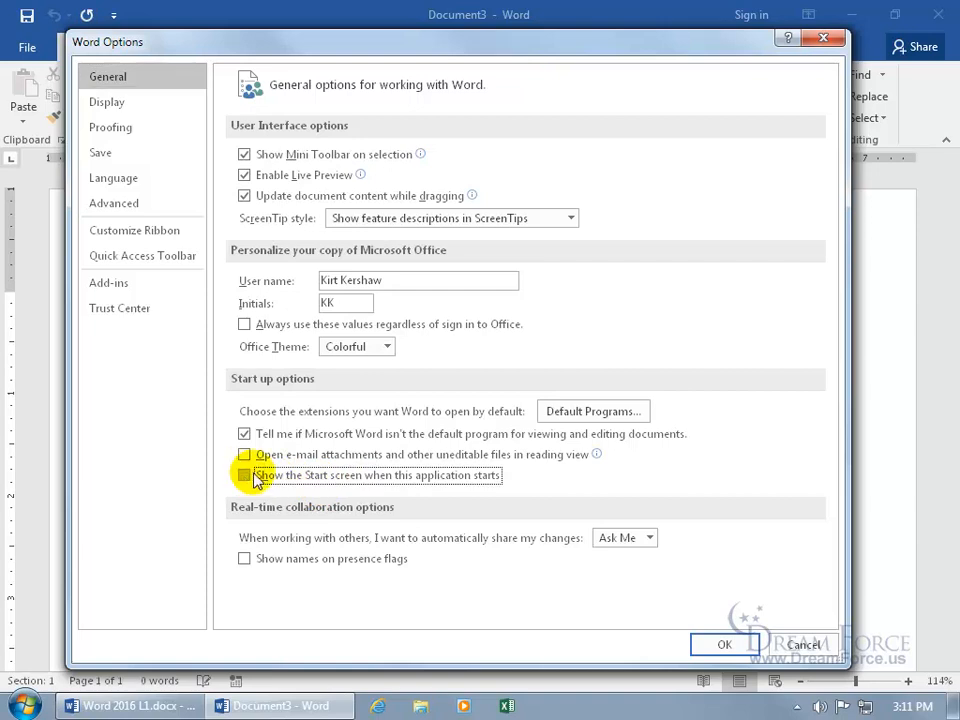
{"action": "left_click", "coordinate": [386, 346]}
{"action": "left_click", "coordinate": [368, 403]}
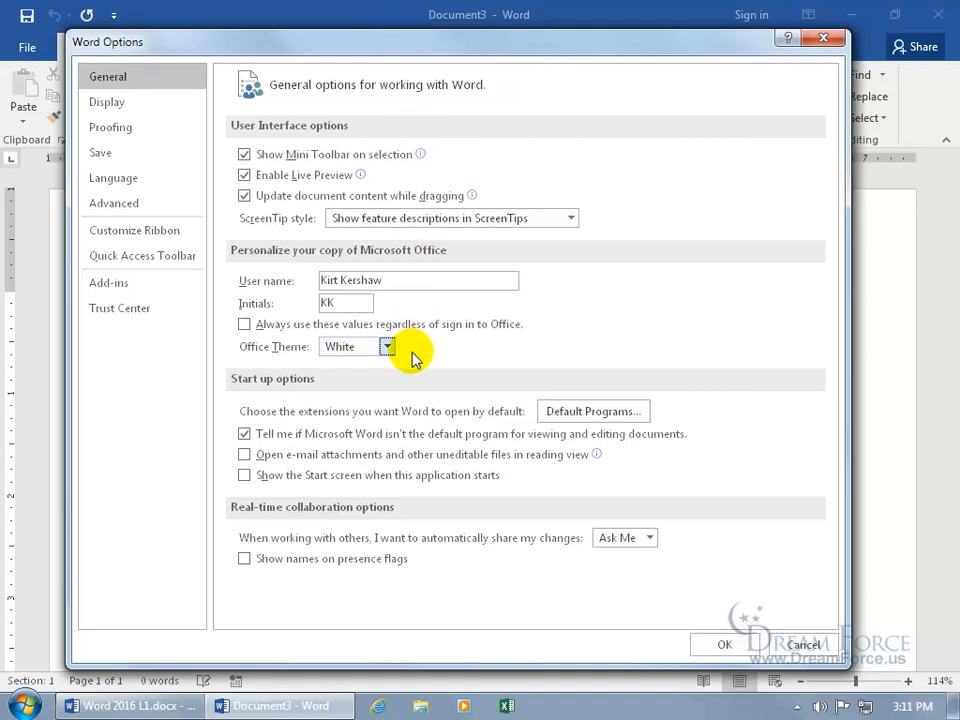
{"action": "left_click", "coordinate": [727, 642]}
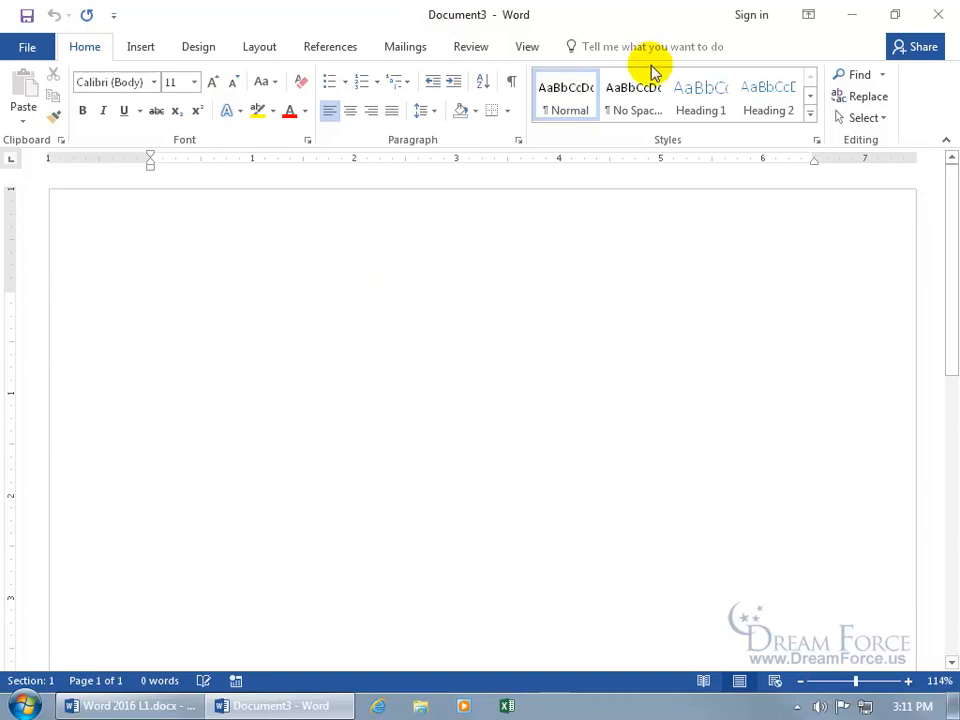
Close Word and relaunch it from the Word 2016 desktop shortcut.
{"action": "left_click", "coordinate": [938, 14]}
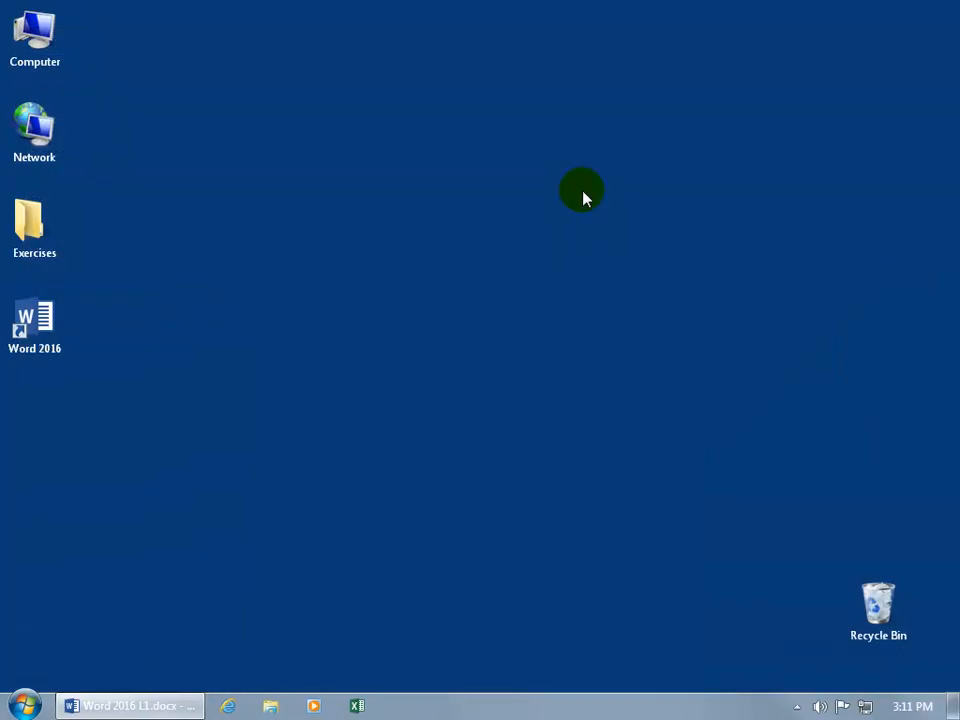
{"action": "left_click", "coordinate": [50, 323]}
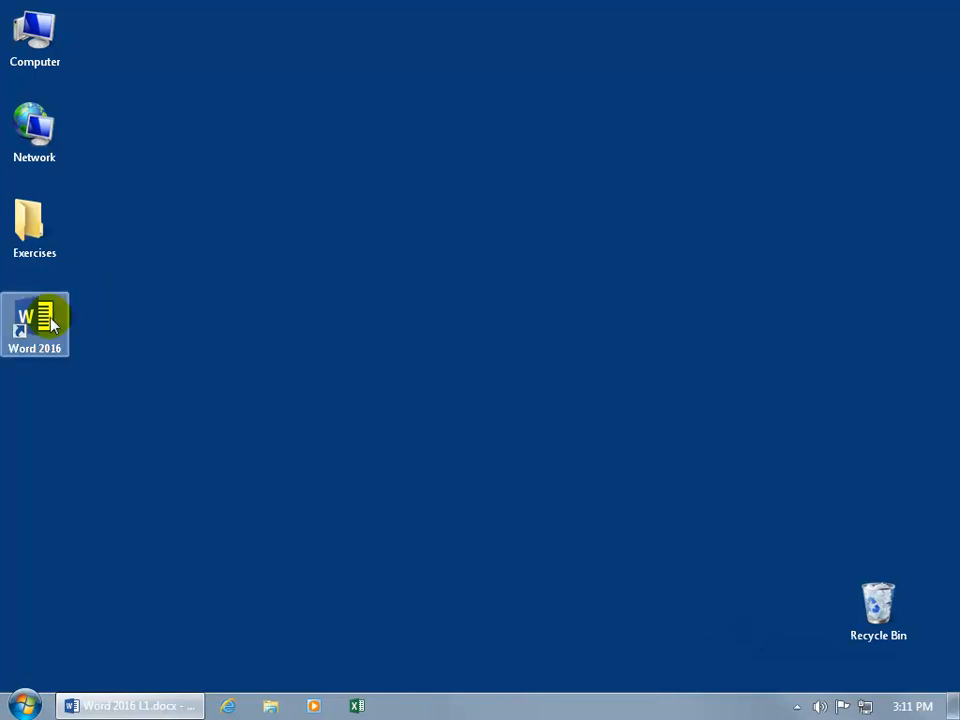
{"action": "double_click", "coordinate": [50, 323]}
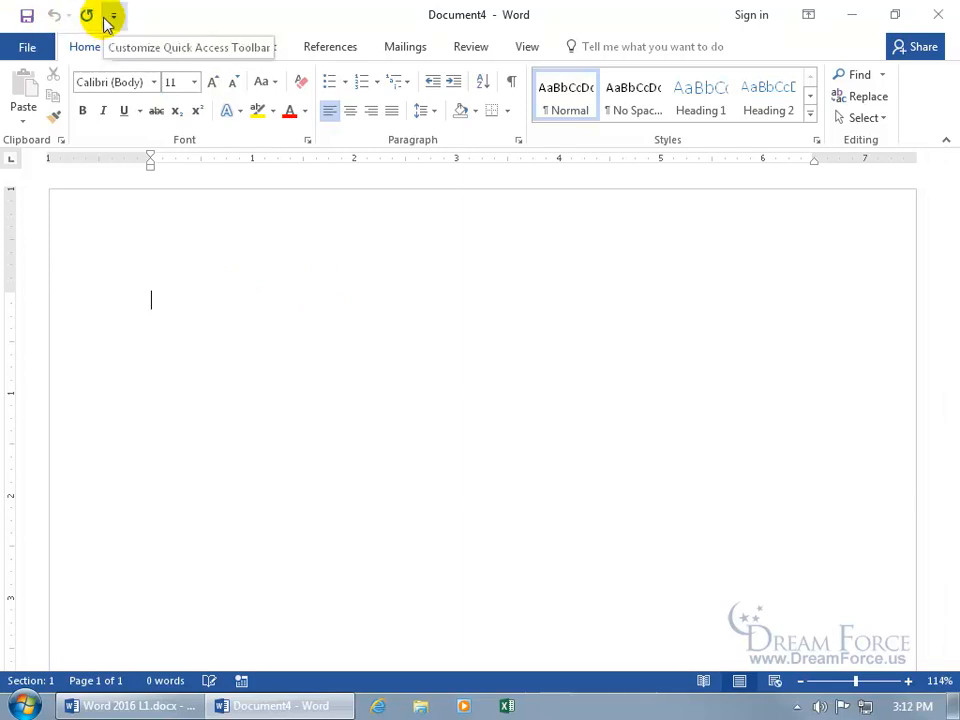
Start saving the blank document, view the Save As places, browse the folders and cancel without saving.
{"action": "left_click", "coordinate": [28, 16]}
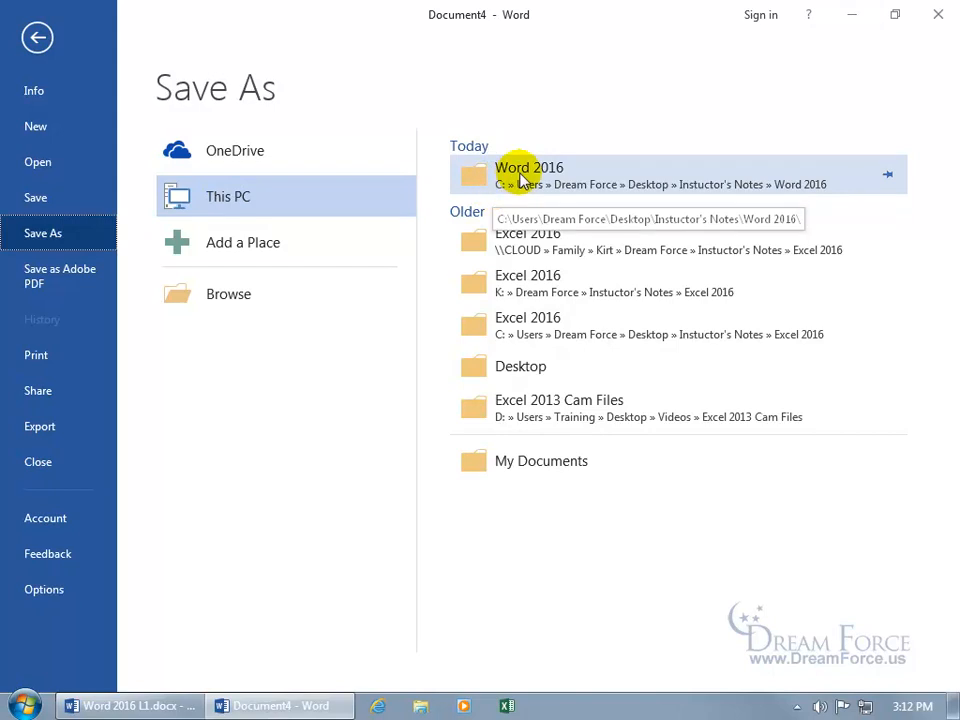
{"action": "left_click", "coordinate": [235, 305]}
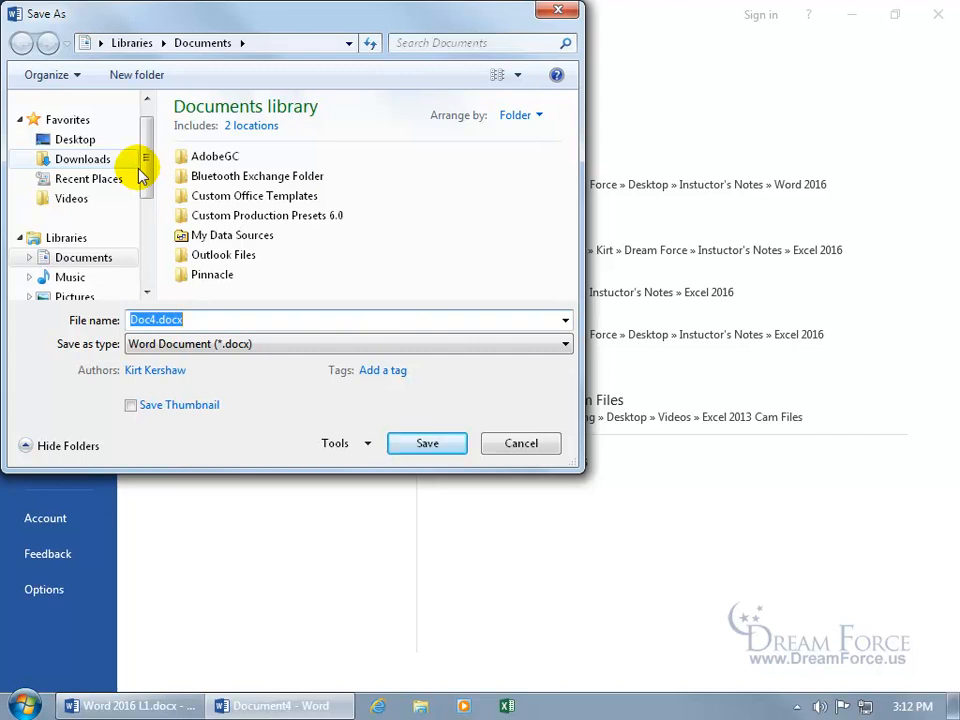
{"action": "left_click", "coordinate": [507, 447]}
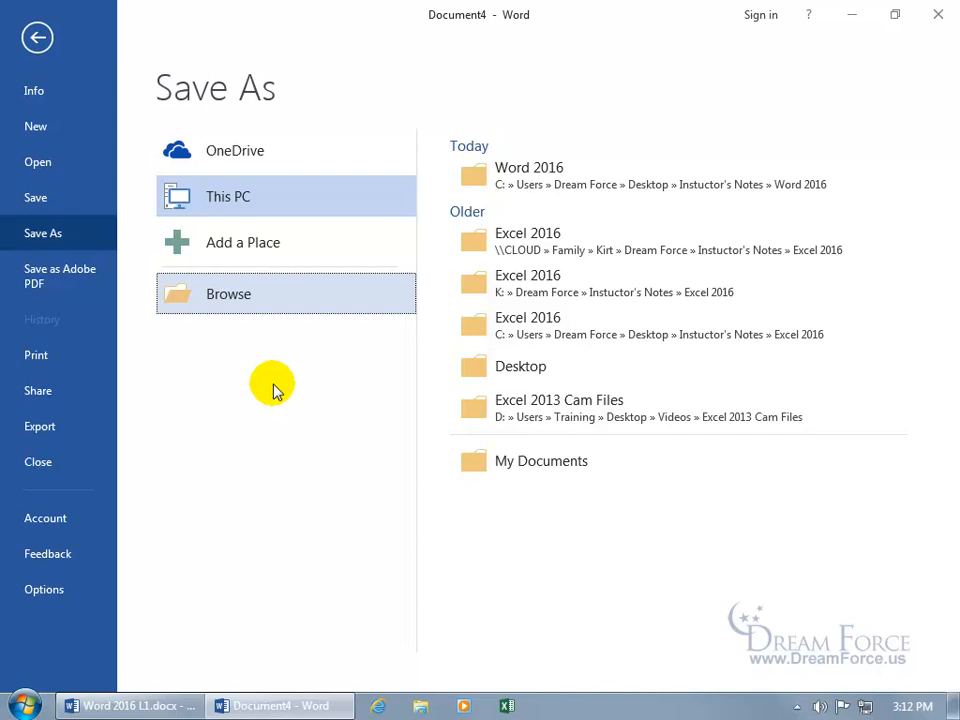
Enable "Don't show the Backstage when opening or saving files" in Word's save options.
{"action": "left_click", "coordinate": [58, 601]}
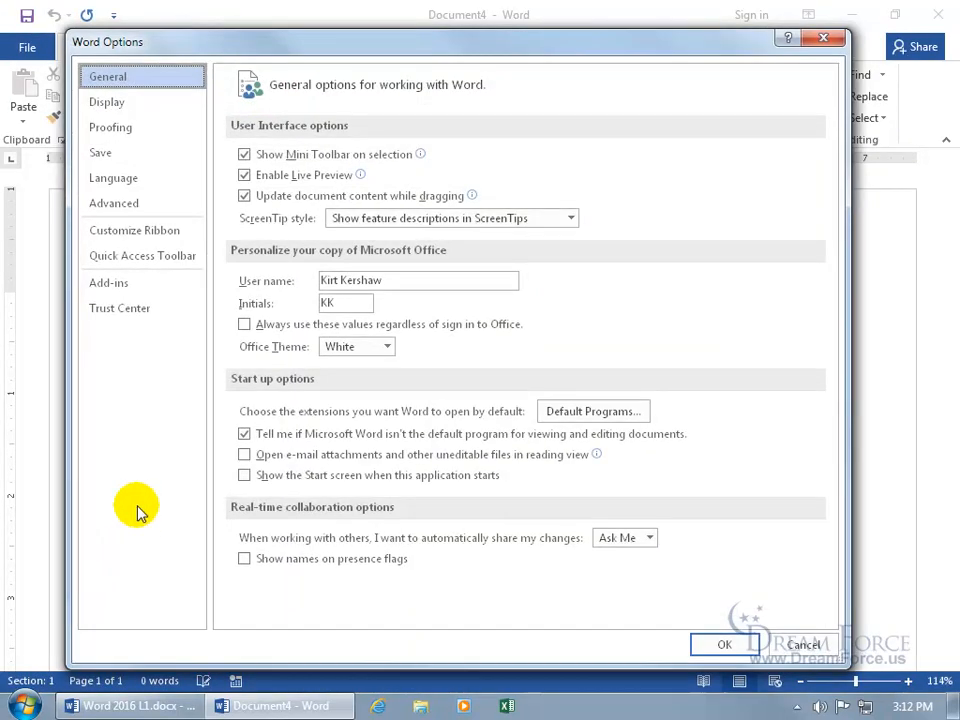
{"action": "left_click", "coordinate": [129, 155]}
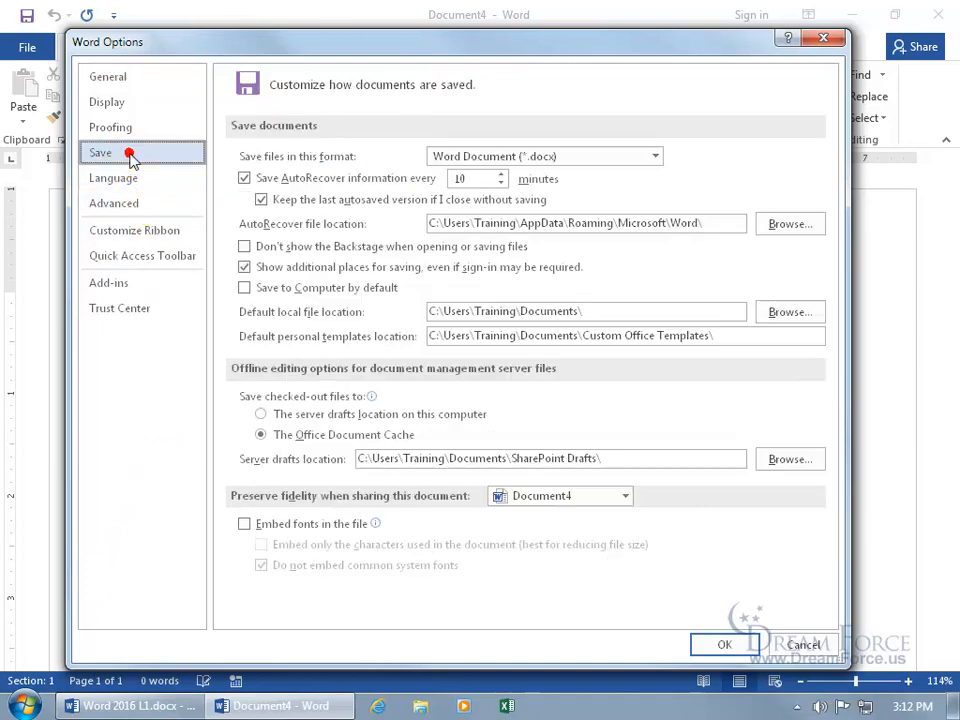
{"action": "left_click", "coordinate": [244, 247]}
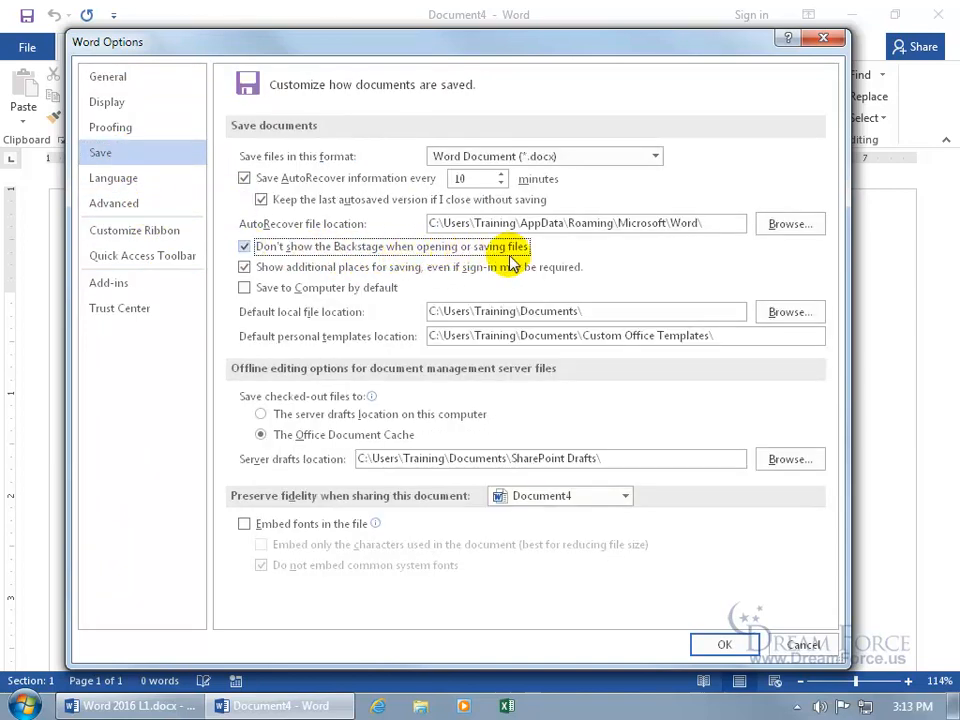
{"action": "left_click", "coordinate": [724, 644]}
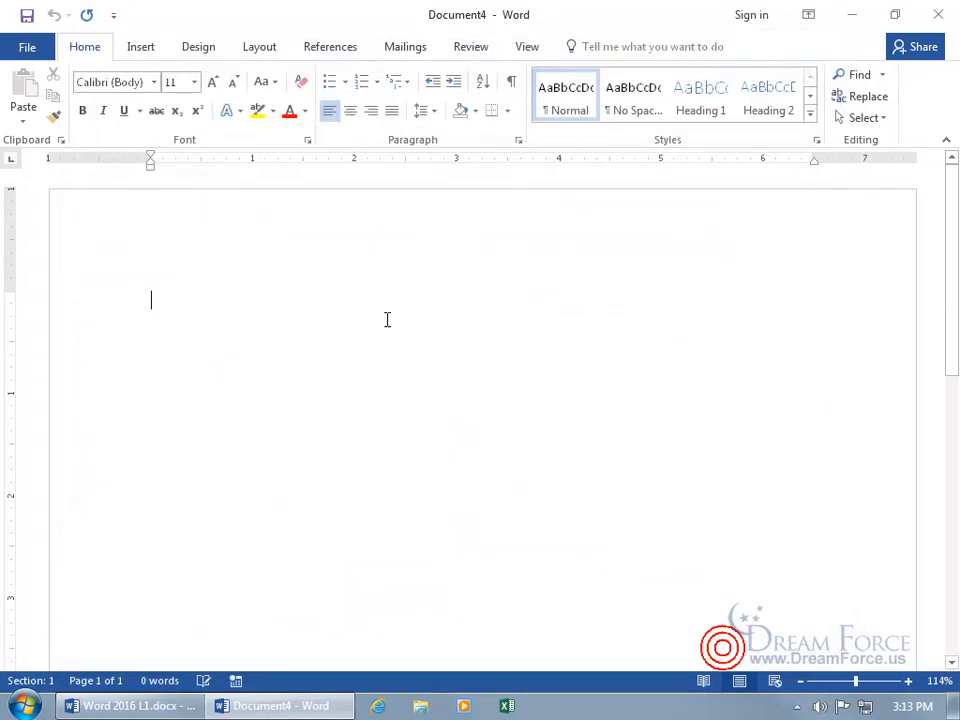
Start saving the document again to check the Save As dialog, view the Desktop folder and cancel.
{"action": "left_click", "coordinate": [28, 17]}
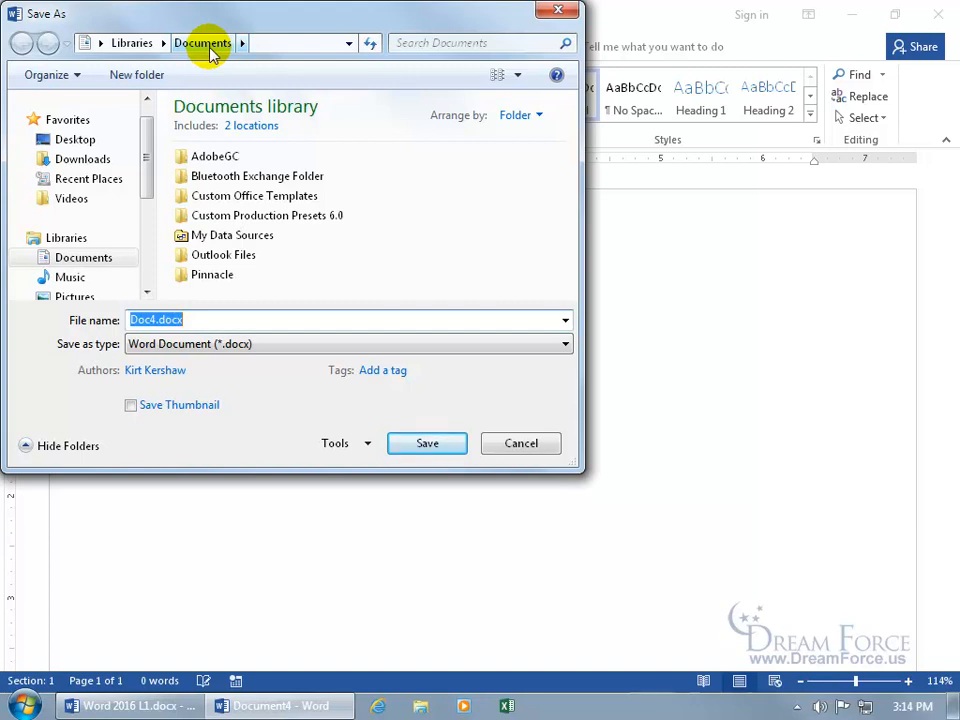
{"action": "left_click", "coordinate": [95, 143]}
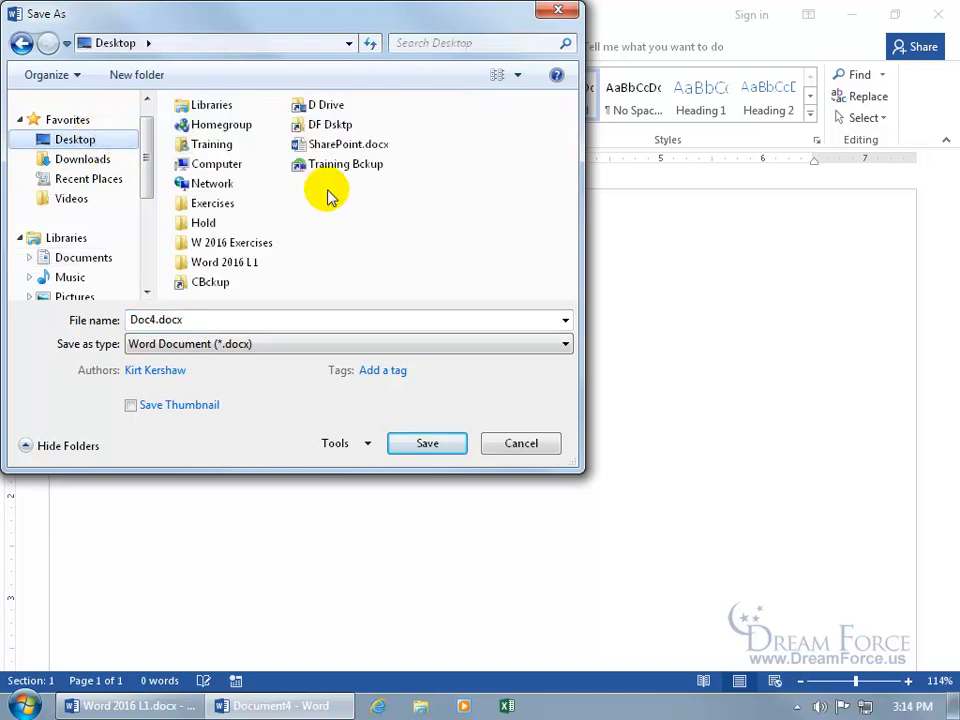
{"action": "left_click", "coordinate": [524, 443]}
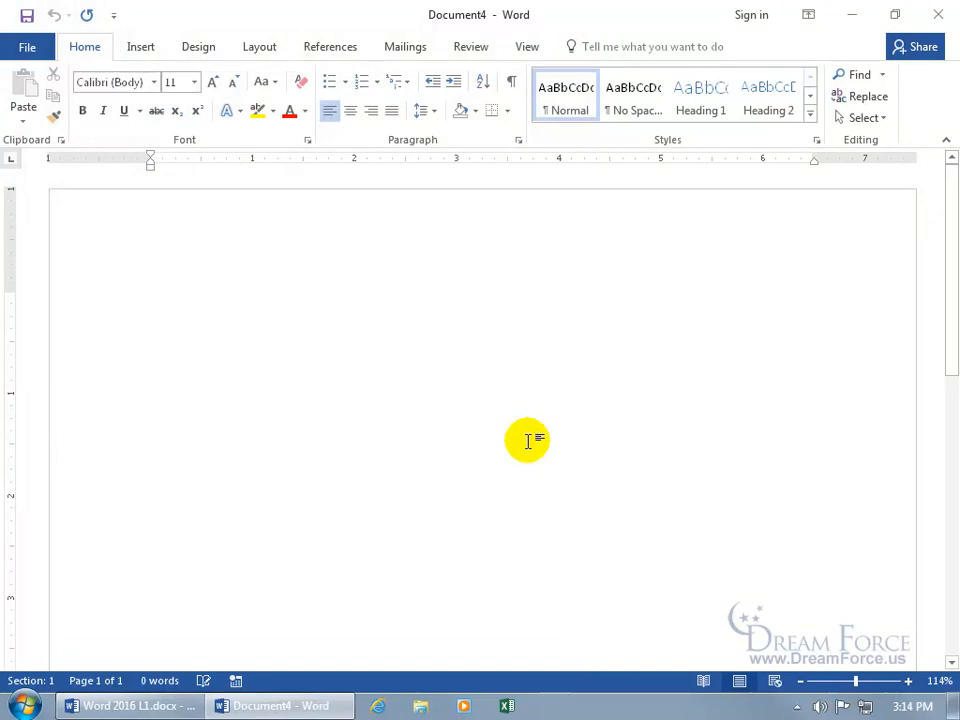
Set the default local file location in Word's save options to the Exercises folder on the Desktop.
{"action": "left_click", "coordinate": [30, 50]}
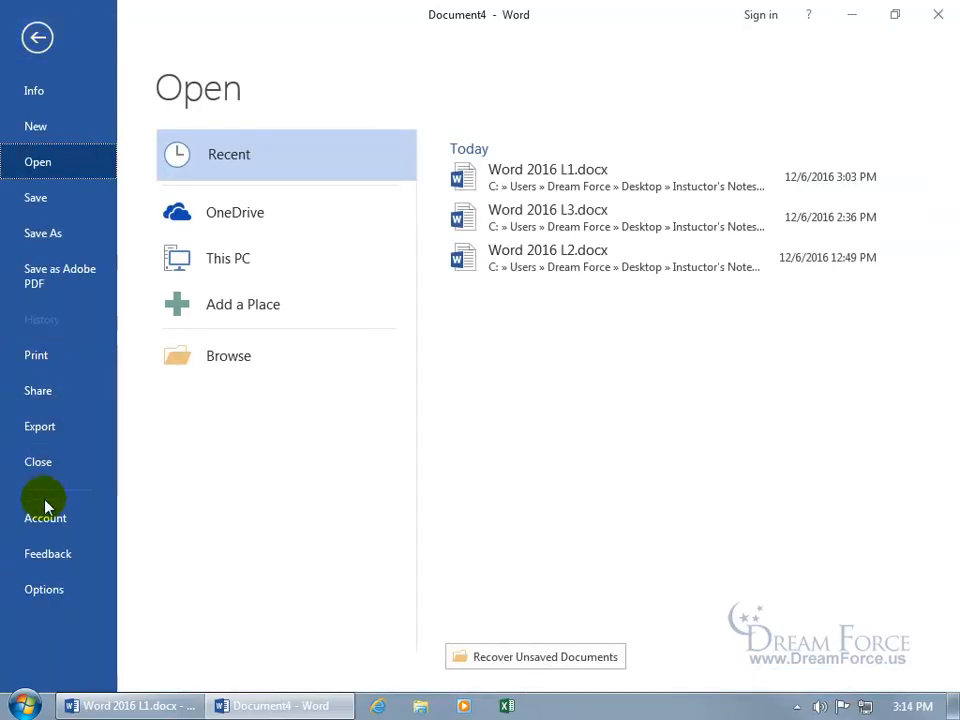
{"action": "left_click", "coordinate": [42, 589]}
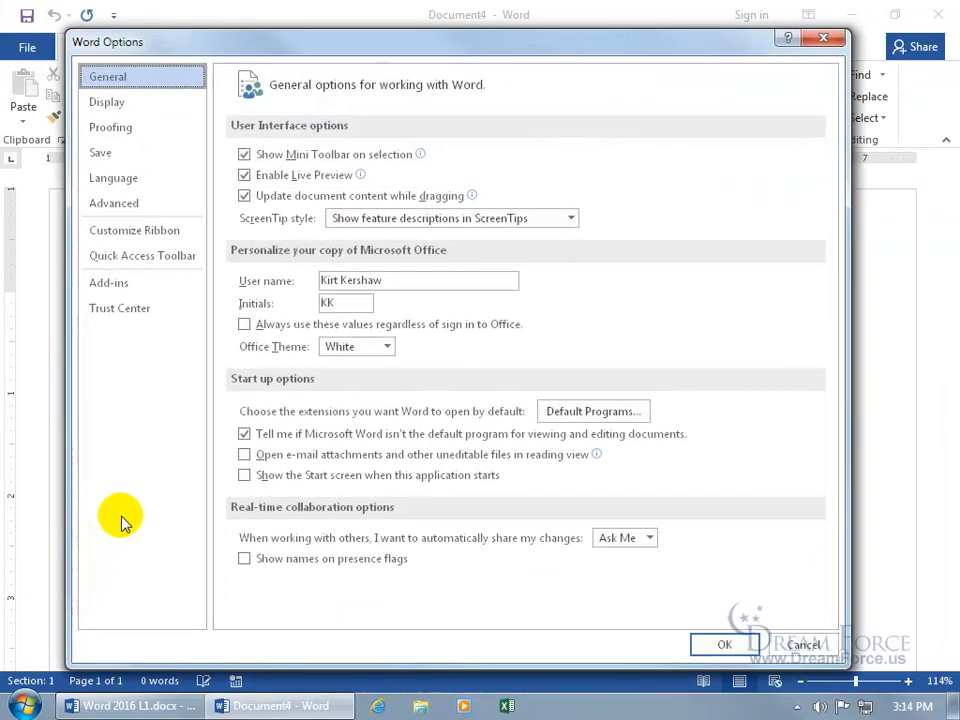
{"action": "left_click", "coordinate": [108, 153]}
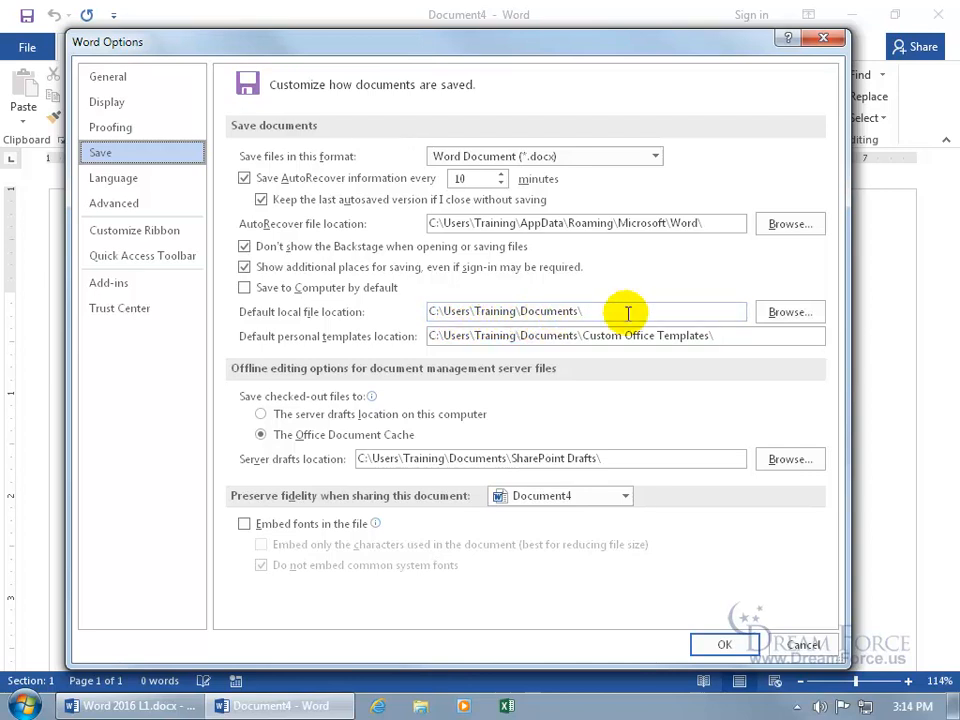
{"action": "left_click", "coordinate": [797, 318]}
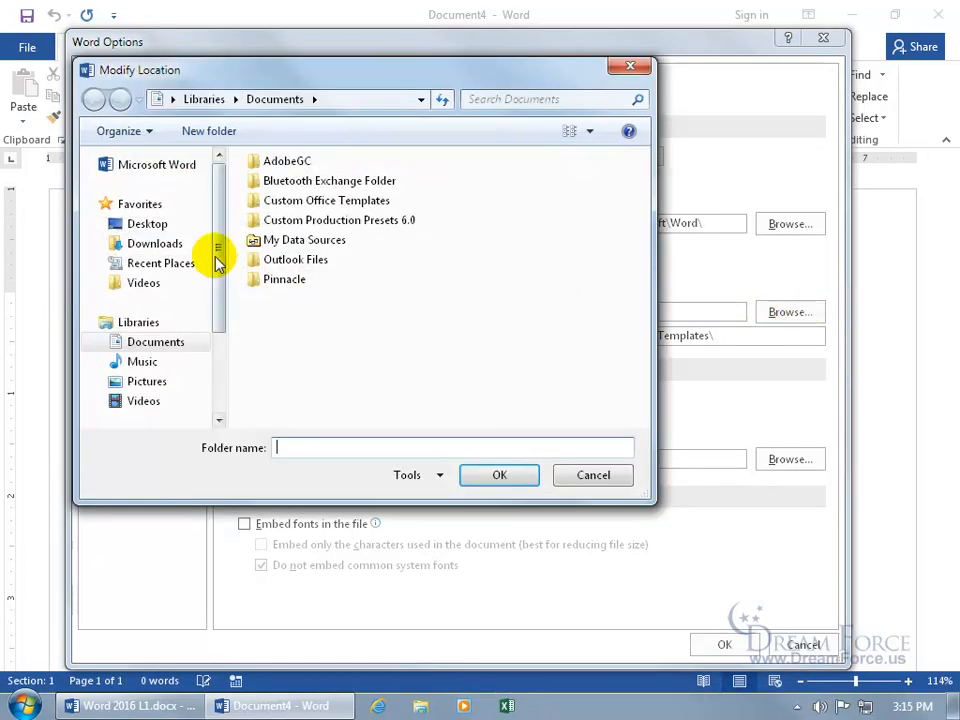
{"action": "left_click", "coordinate": [150, 225]}
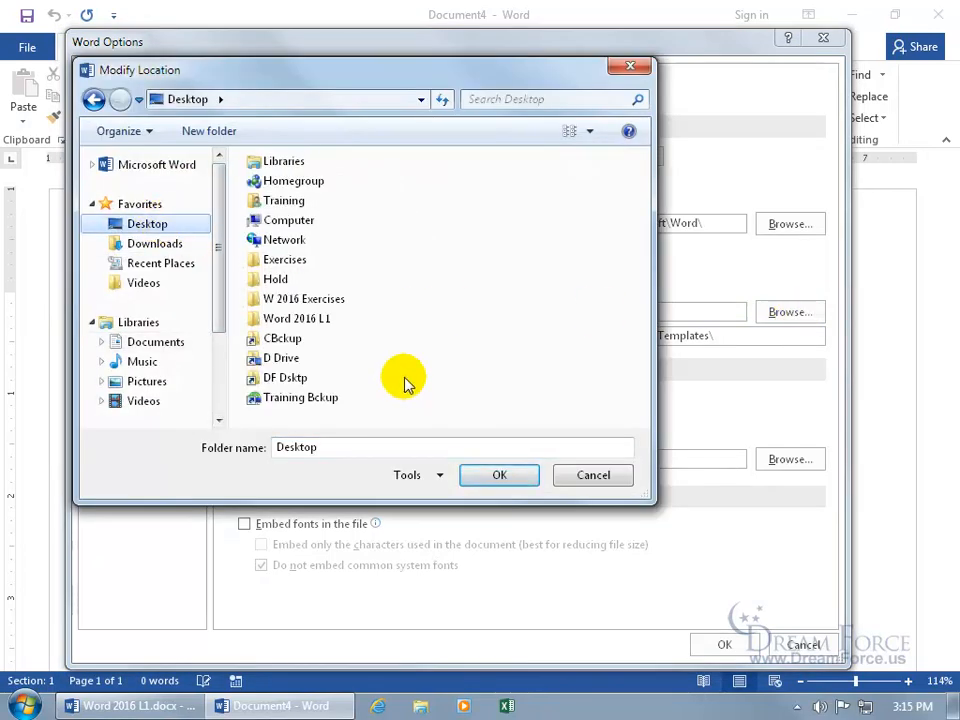
{"action": "double_click", "coordinate": [293, 259]}
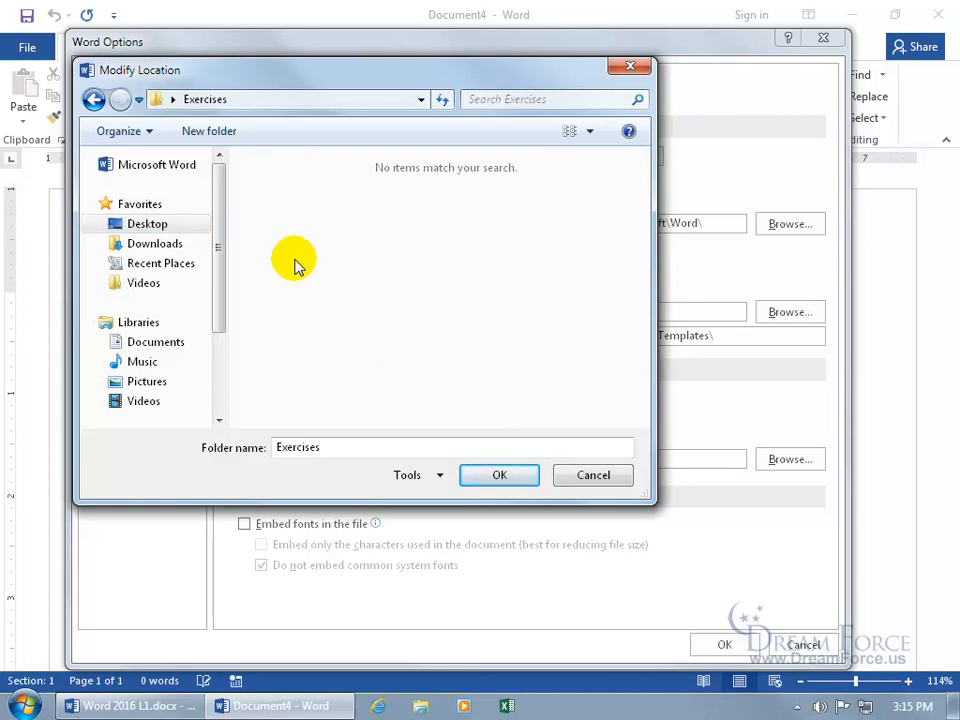
{"action": "left_click", "coordinate": [496, 480]}
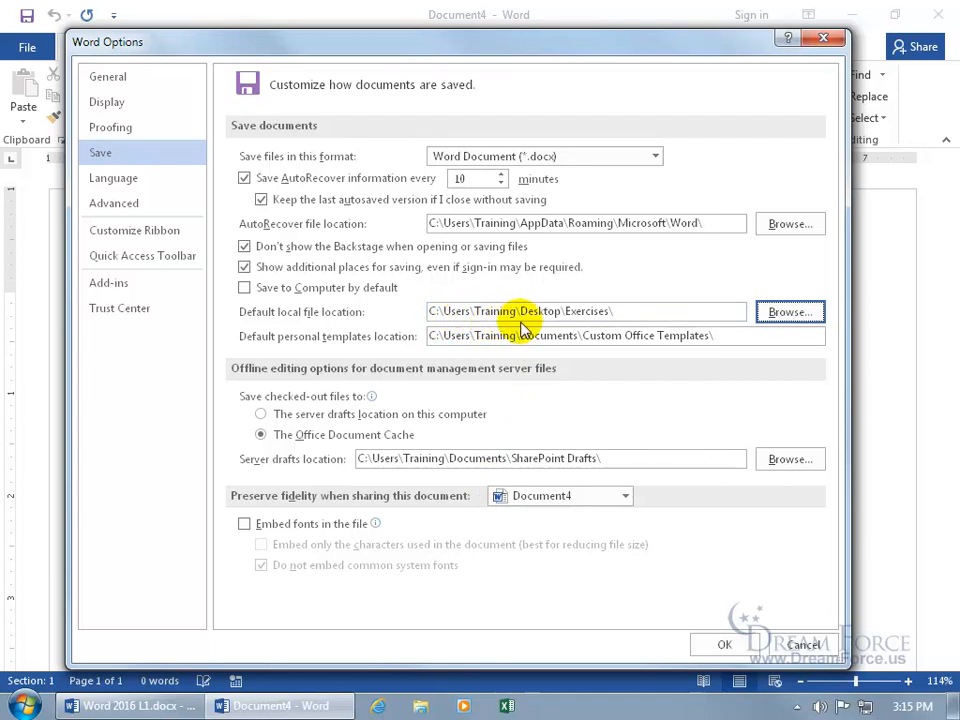
Shorten the default local file location to C:\Users\Training\Desktop\, apply it, and check the Save As folder without saving.
{"action": "left_click", "coordinate": [610, 312]}
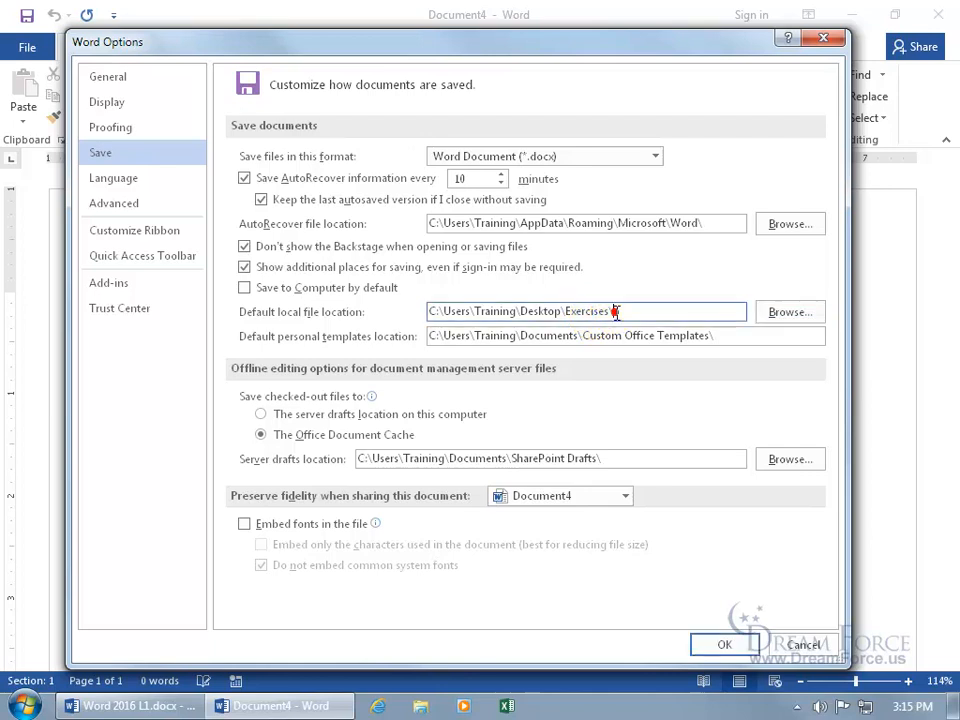
{"action": "key", "text": "BackSpace"}
{"action": "key", "text": "BackSpace"}
{"action": "key", "text": "BackSpace"}
{"action": "key", "text": "BackSpace"}
{"action": "key", "text": "BackSpace"}
{"action": "key", "text": "BackSpace"}
{"action": "key", "text": "BackSpace"}
{"action": "key", "text": "BackSpace"}
{"action": "key", "text": "BackSpace"}
{"action": "key", "text": "BackSpace"}
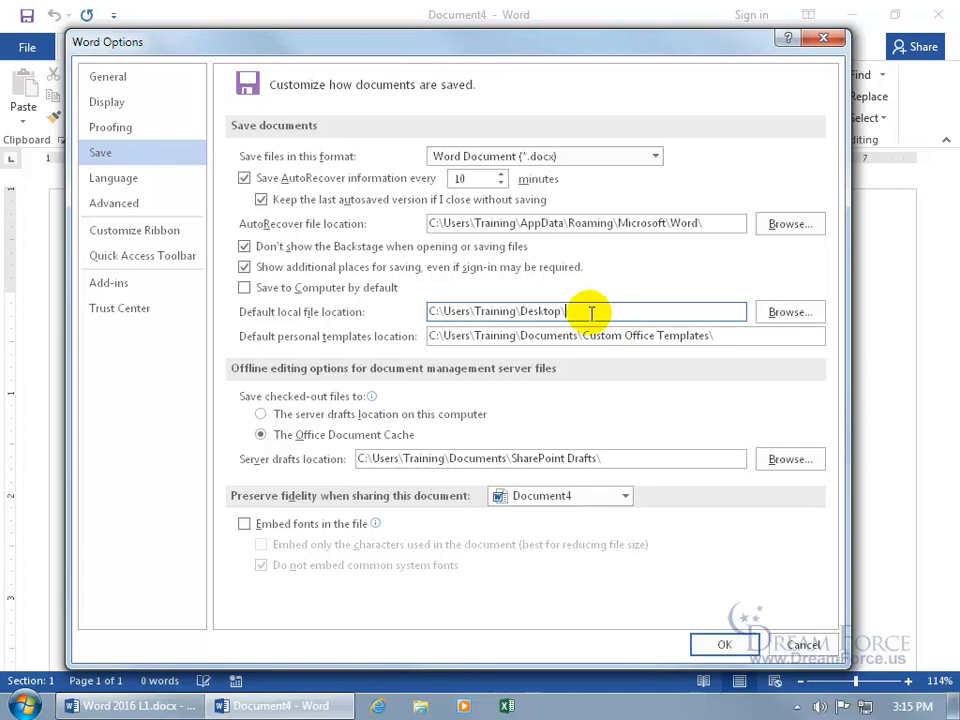
{"action": "left_click", "coordinate": [724, 644]}
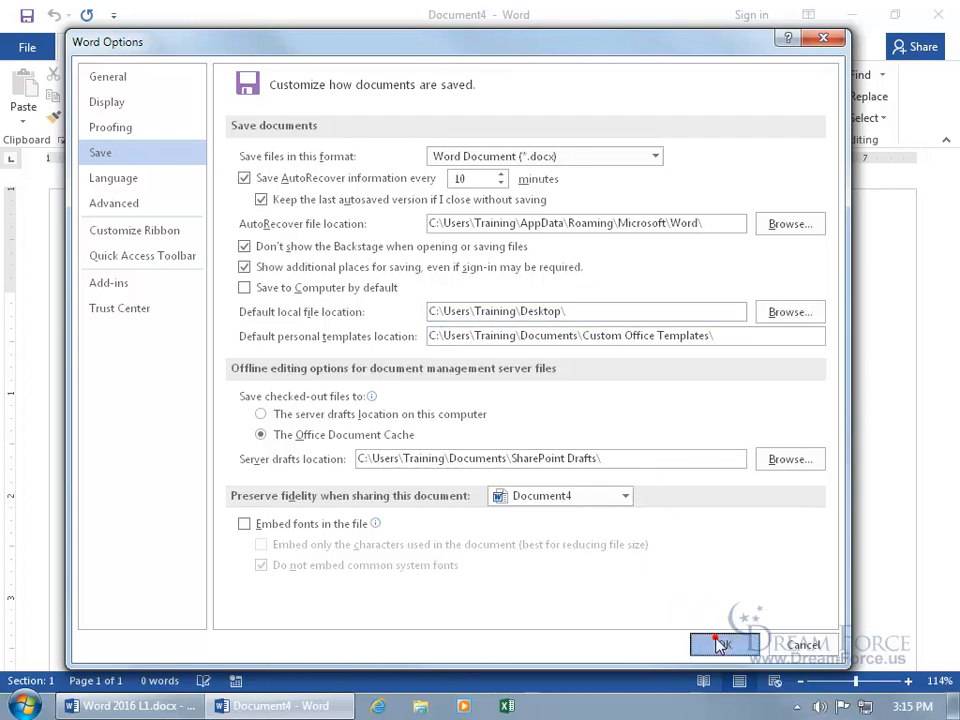
{"action": "left_click", "coordinate": [27, 16]}
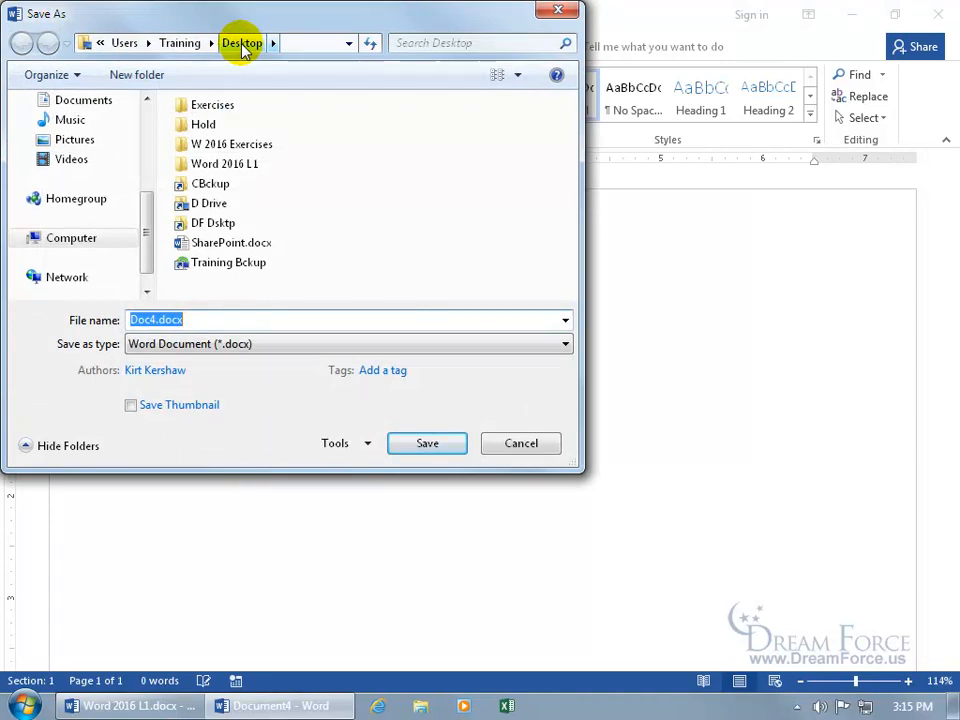
{"action": "left_click", "coordinate": [499, 443]}
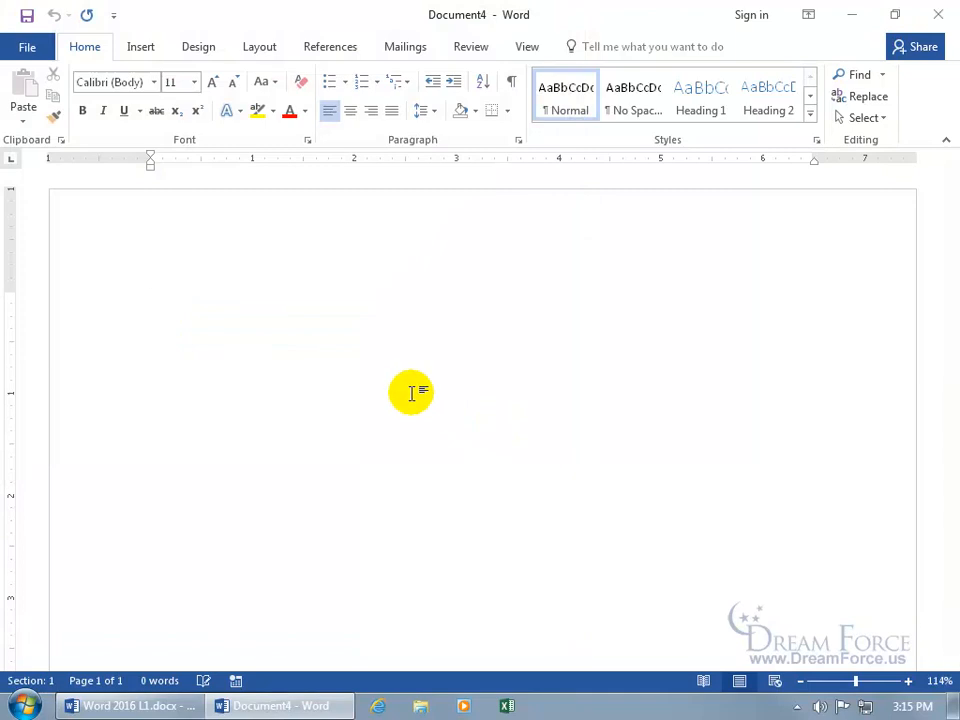
Lower the AutoRecover interval in Word's save options to 1 minute and set it back to 10 minutes.
{"action": "left_click", "coordinate": [20, 45]}
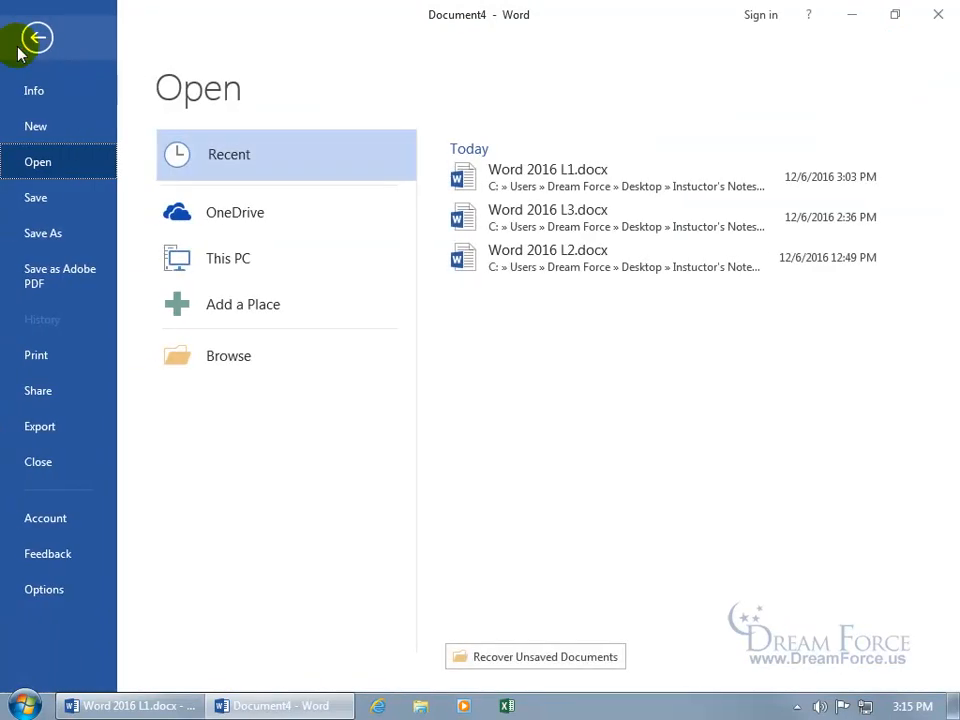
{"action": "left_click", "coordinate": [77, 597]}
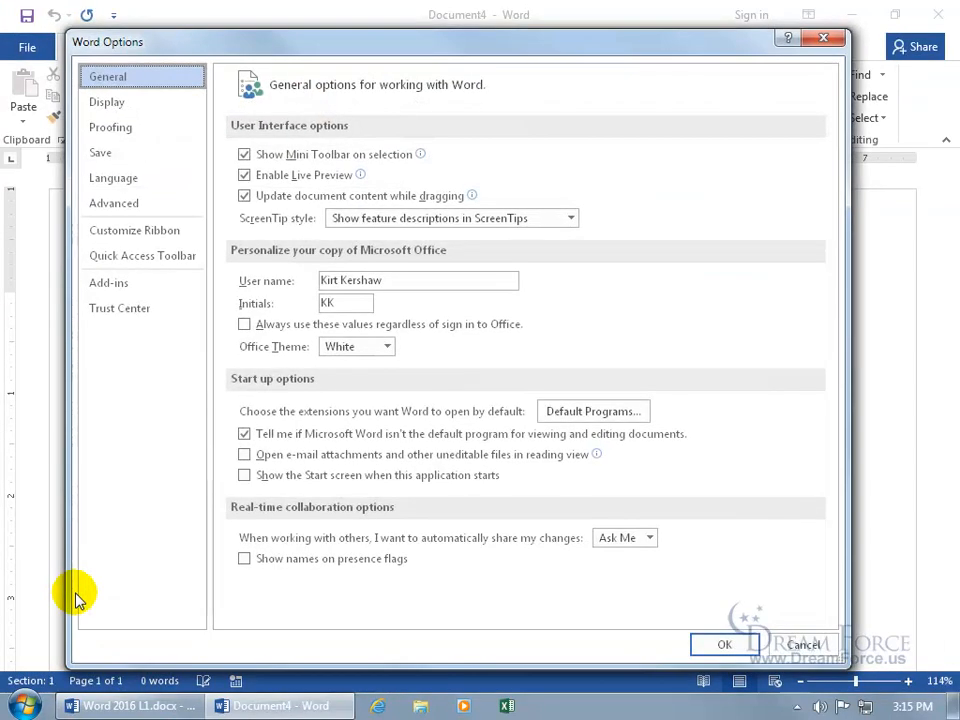
{"action": "left_click", "coordinate": [111, 153]}
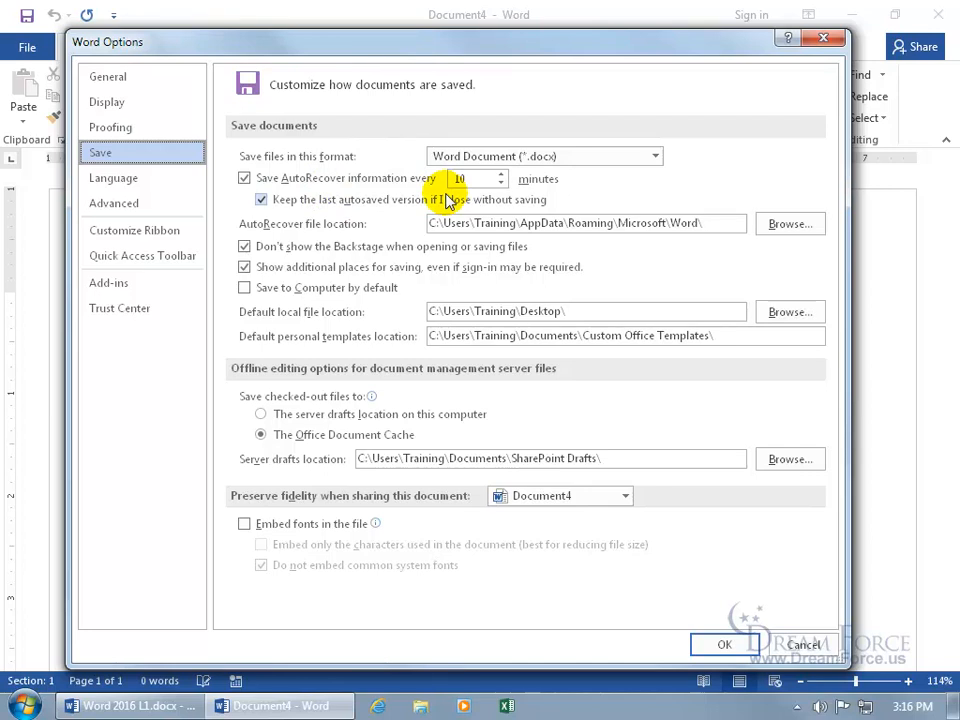
{"action": "left_click", "coordinate": [500, 184]}
{"action": "left_click", "coordinate": [500, 184]}
{"action": "left_click", "coordinate": [500, 184]}
{"action": "left_click", "coordinate": [500, 184]}
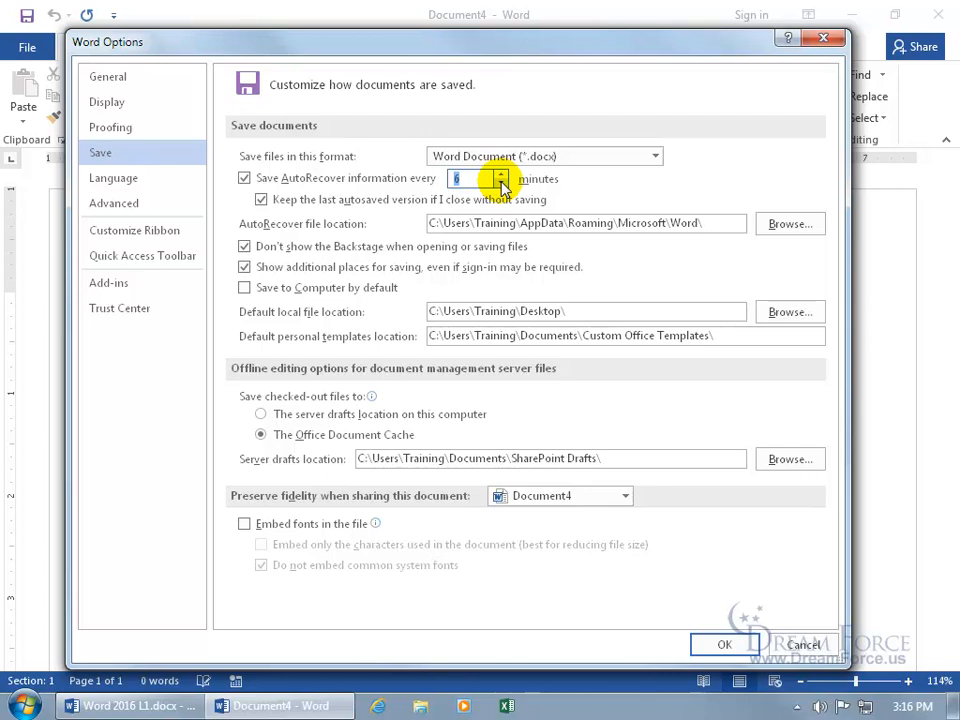
{"action": "left_click", "coordinate": [501, 185]}
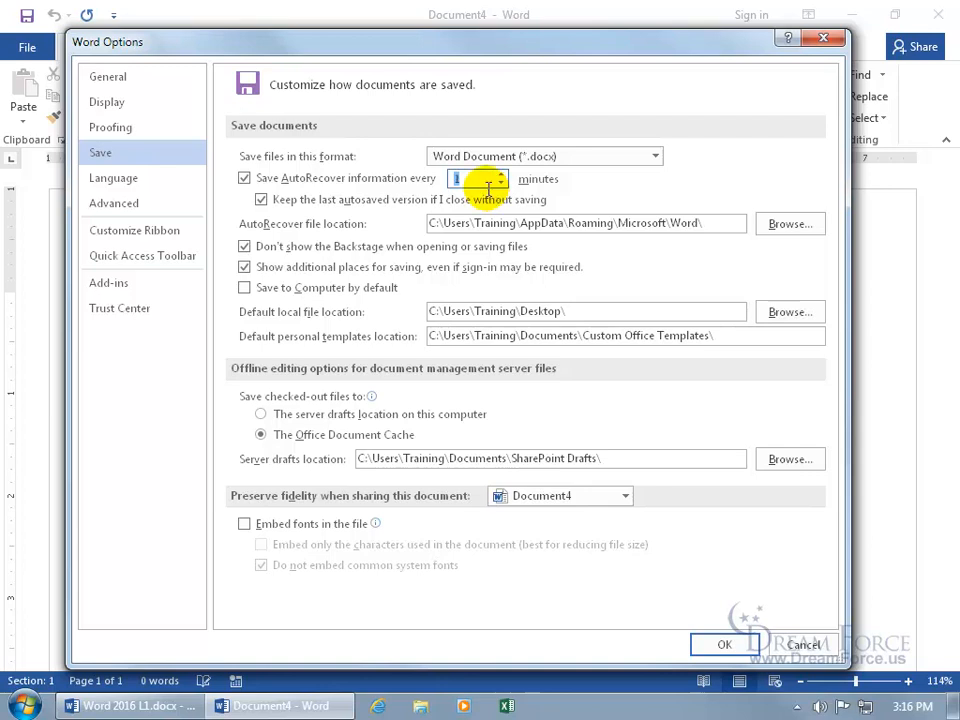
{"action": "type", "text": "10"}
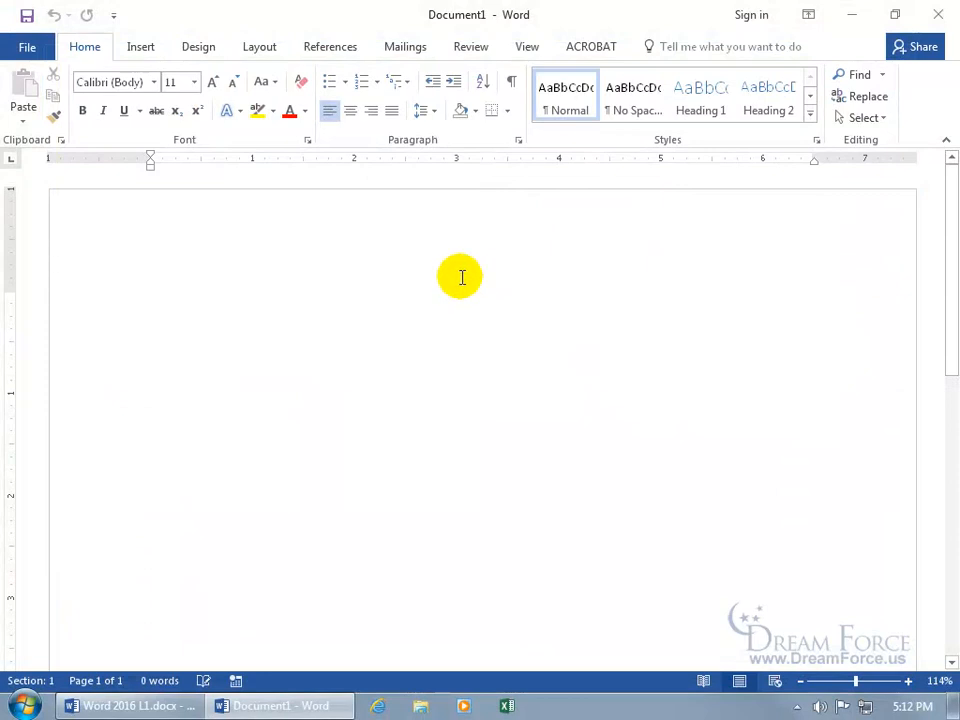
Remove the Save command from the Quick Access Toolbar and add it back, along with the Open command.
{"action": "left_click", "coordinate": [115, 20]}
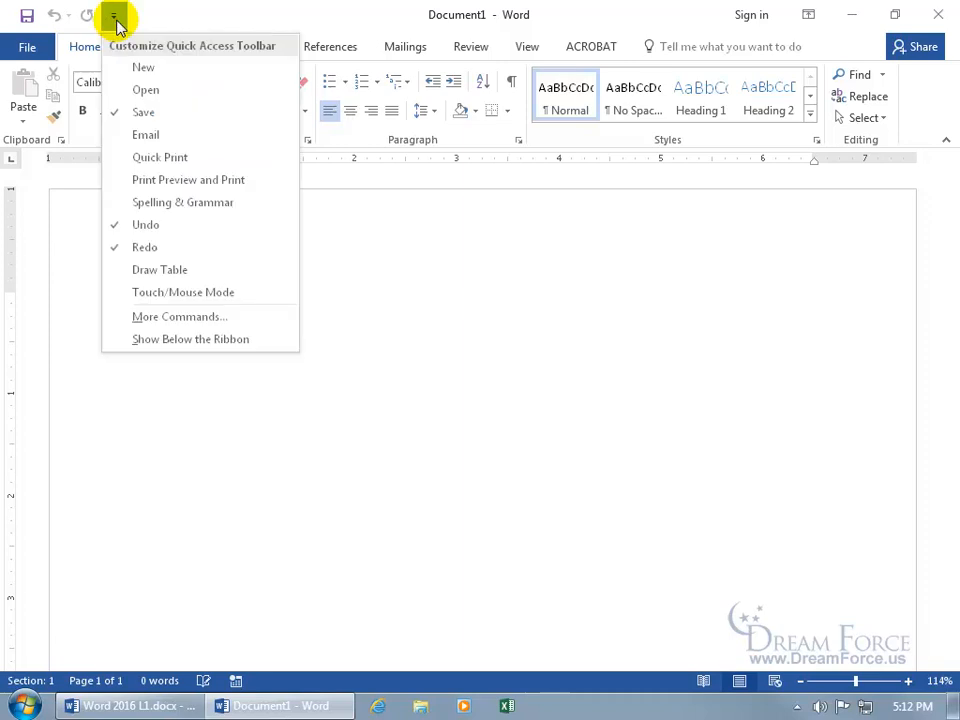
{"action": "left_click", "coordinate": [145, 118]}
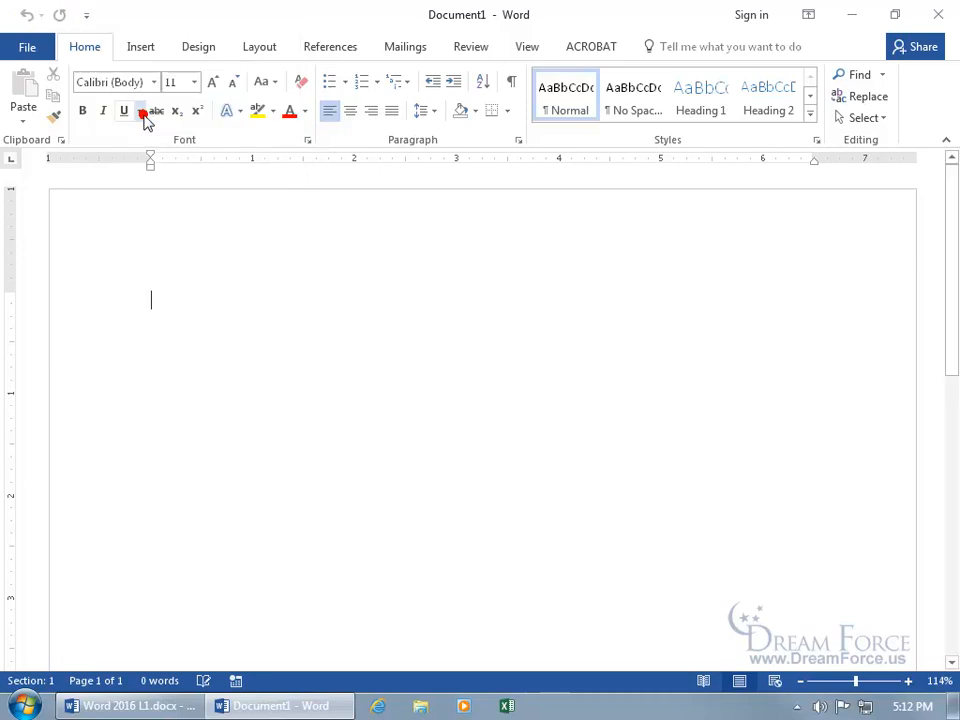
{"action": "left_click", "coordinate": [86, 15]}
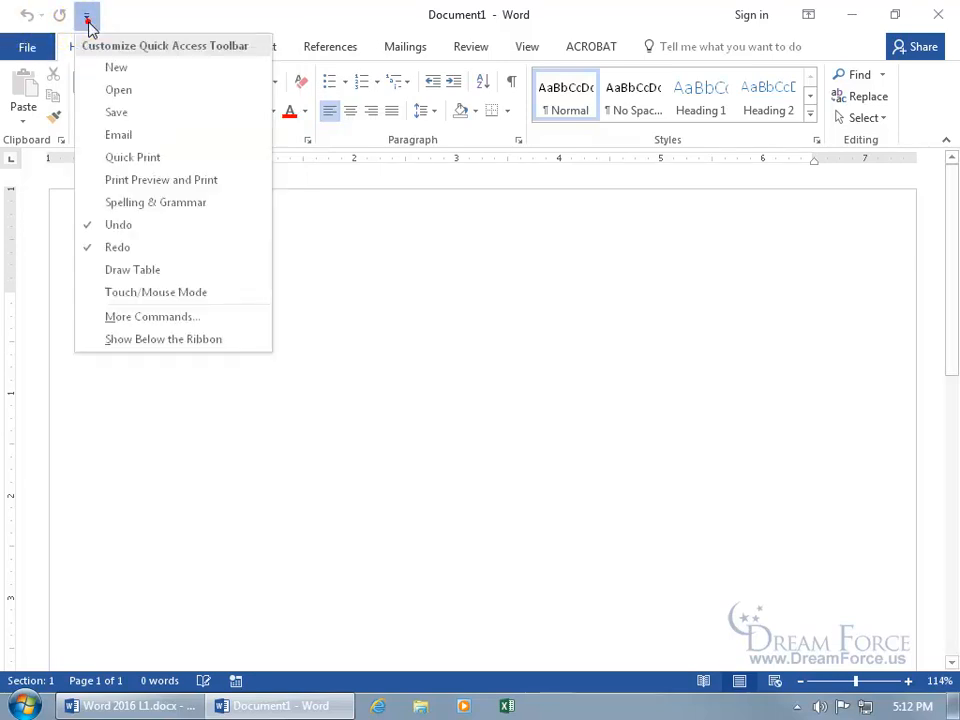
{"action": "left_click", "coordinate": [122, 114]}
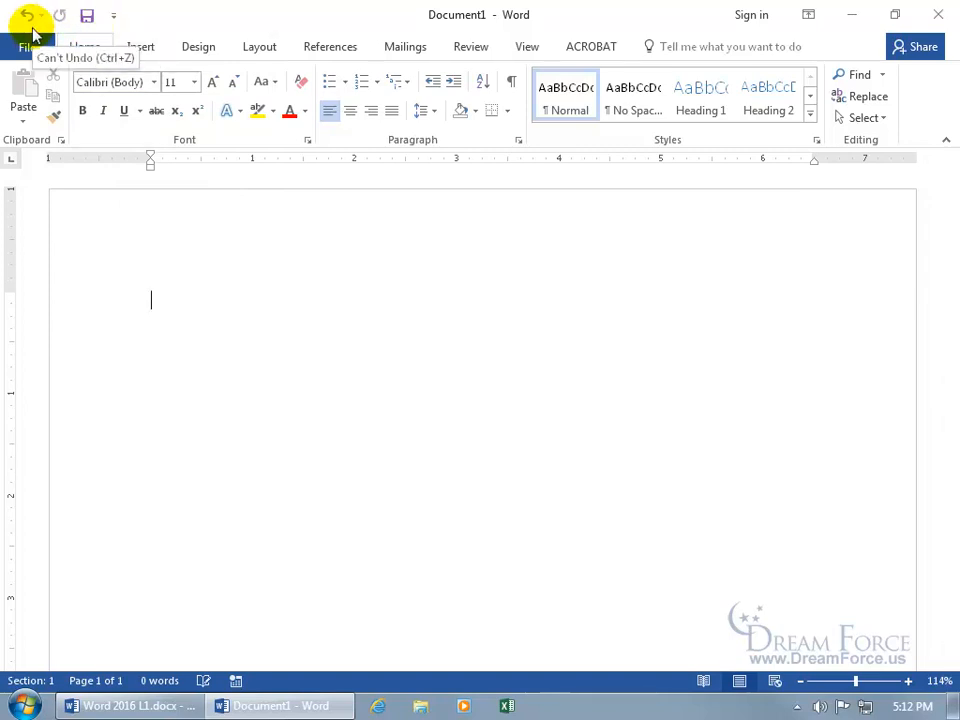
{"action": "left_click", "coordinate": [113, 17]}
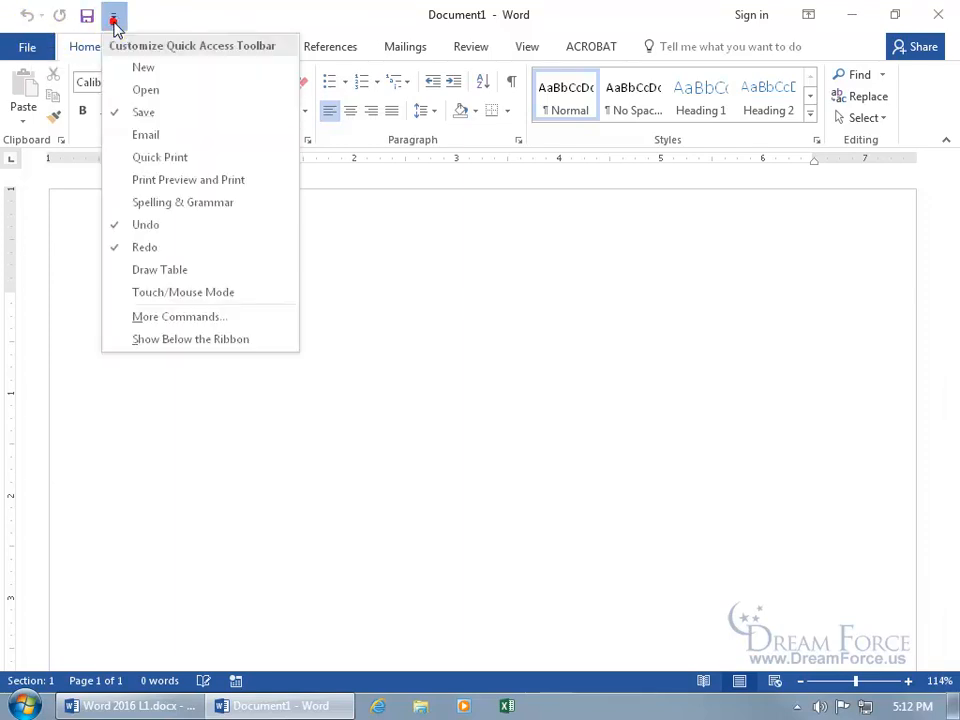
{"action": "left_click", "coordinate": [142, 89]}
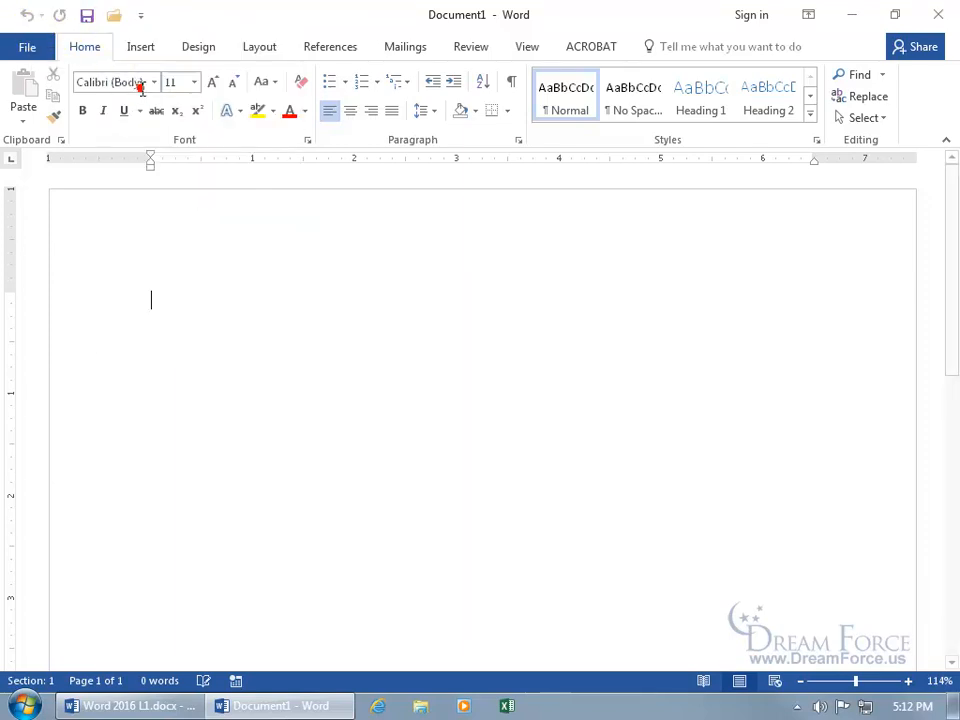
View the Quick Access Toolbar customization options from the toolbar and again through Word Options, closing both without changes.
{"action": "left_click", "coordinate": [141, 17]}
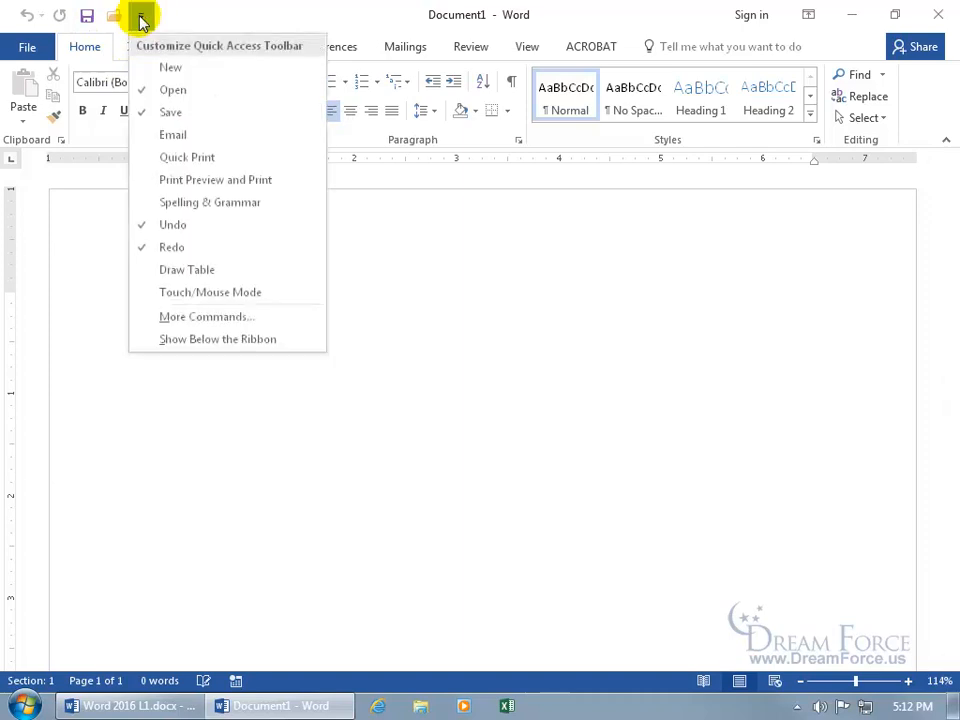
{"action": "left_click", "coordinate": [192, 320]}
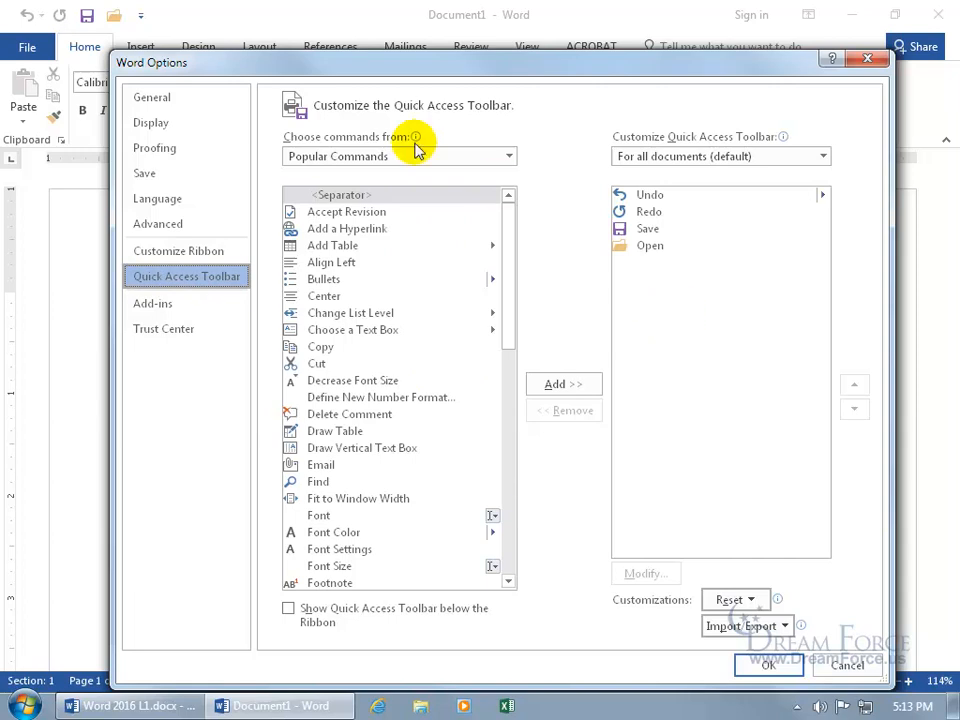
{"action": "left_click", "coordinate": [867, 60]}
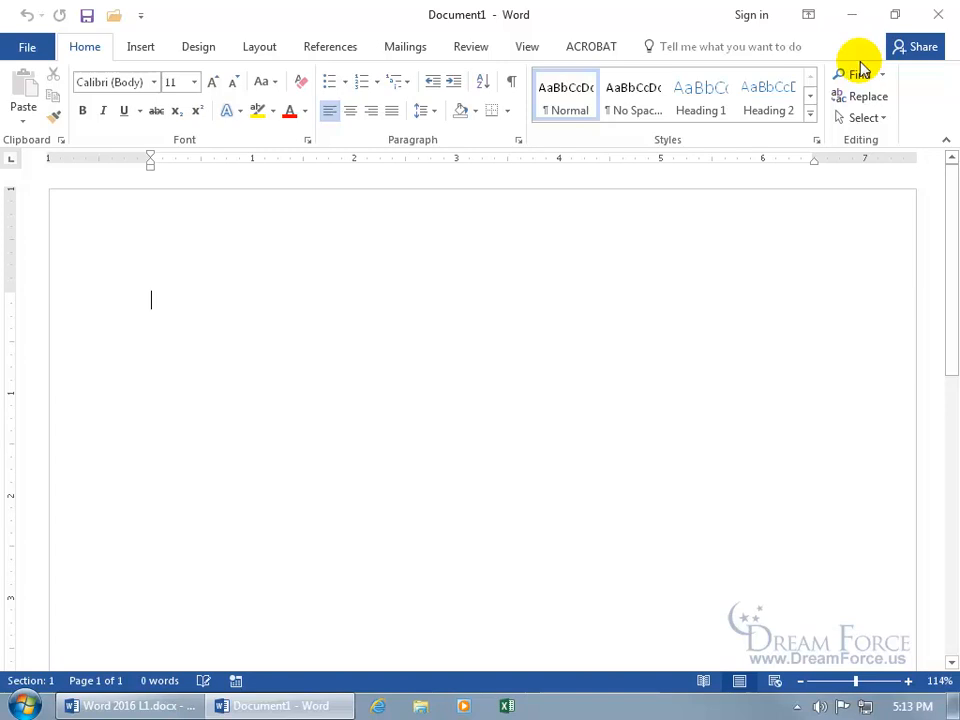
{"action": "left_click", "coordinate": [29, 50]}
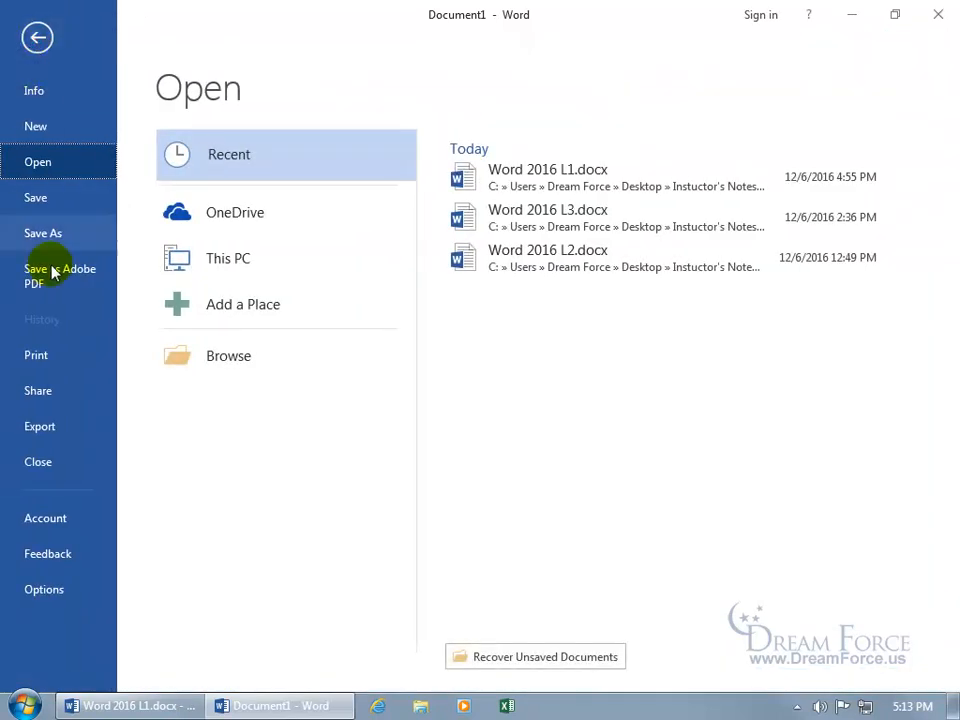
{"action": "left_click", "coordinate": [55, 582]}
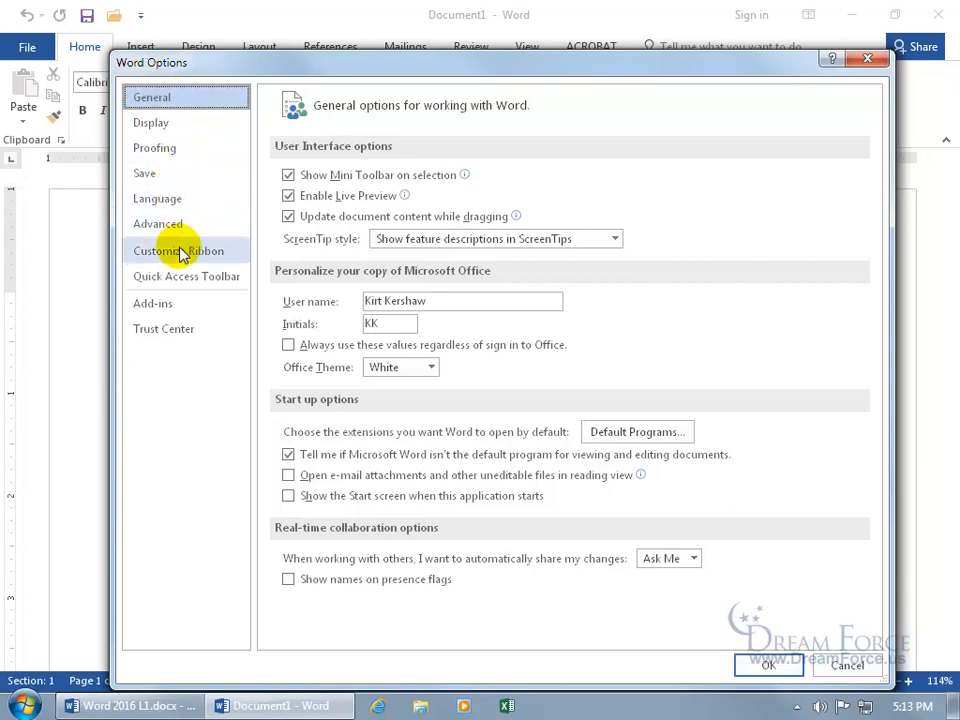
{"action": "left_click", "coordinate": [157, 285]}
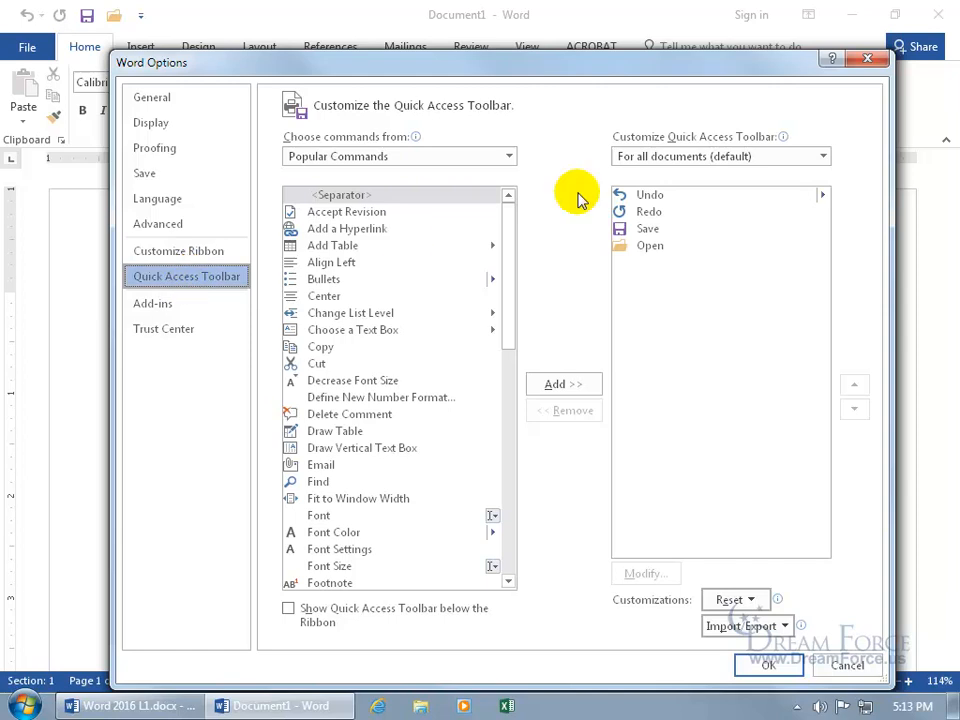
{"action": "left_click", "coordinate": [867, 60]}
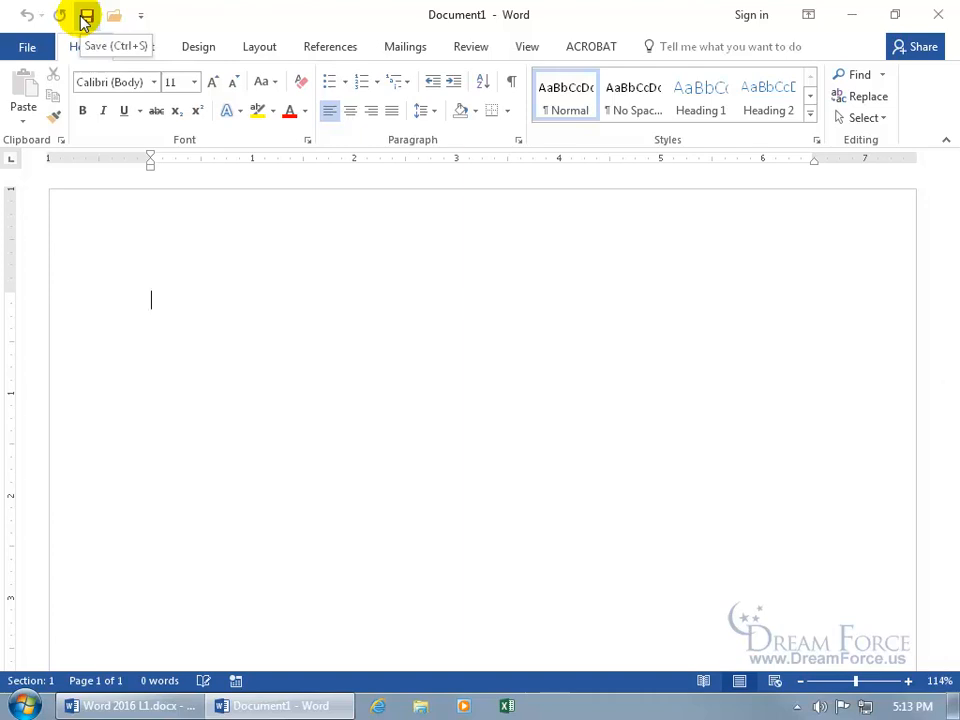
Open the Quick Access Toolbar customization options and add the Paste command from the popular commands.
{"action": "right_click", "coordinate": [85, 19]}
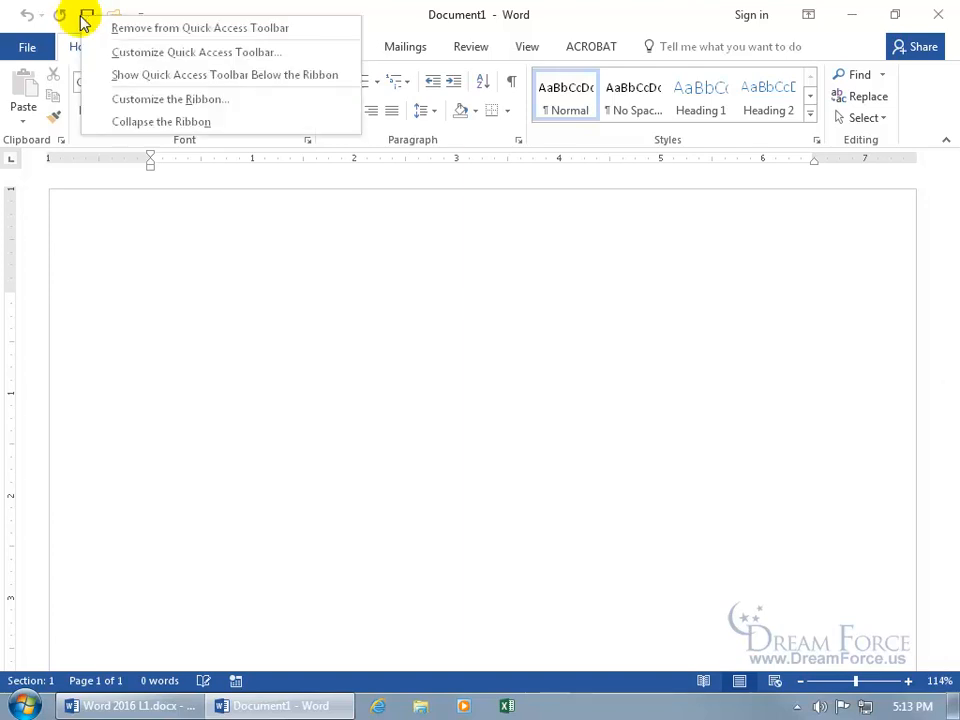
{"action": "left_click", "coordinate": [172, 57]}
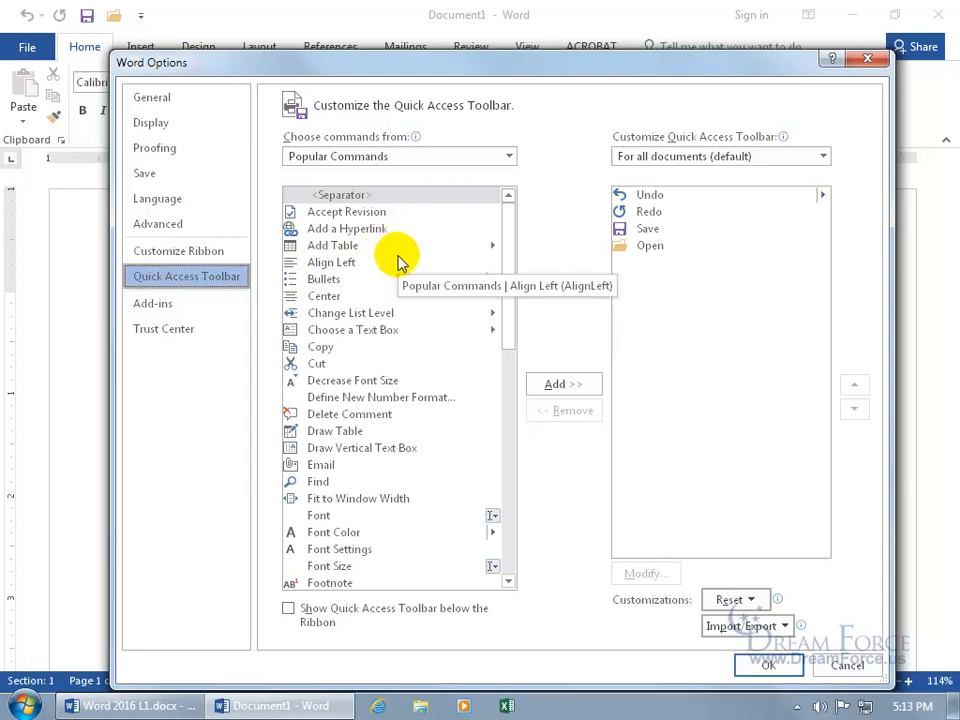
{"action": "left_click_drag", "start_coordinate": [505, 250], "coordinate": [508, 392]}
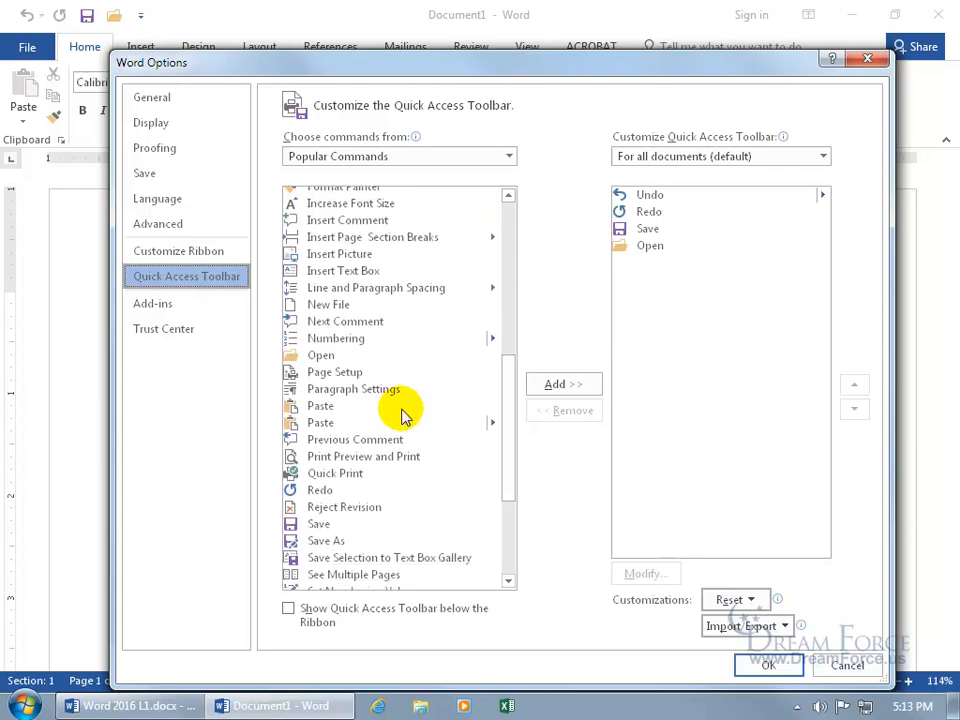
{"action": "double_click", "coordinate": [330, 422]}
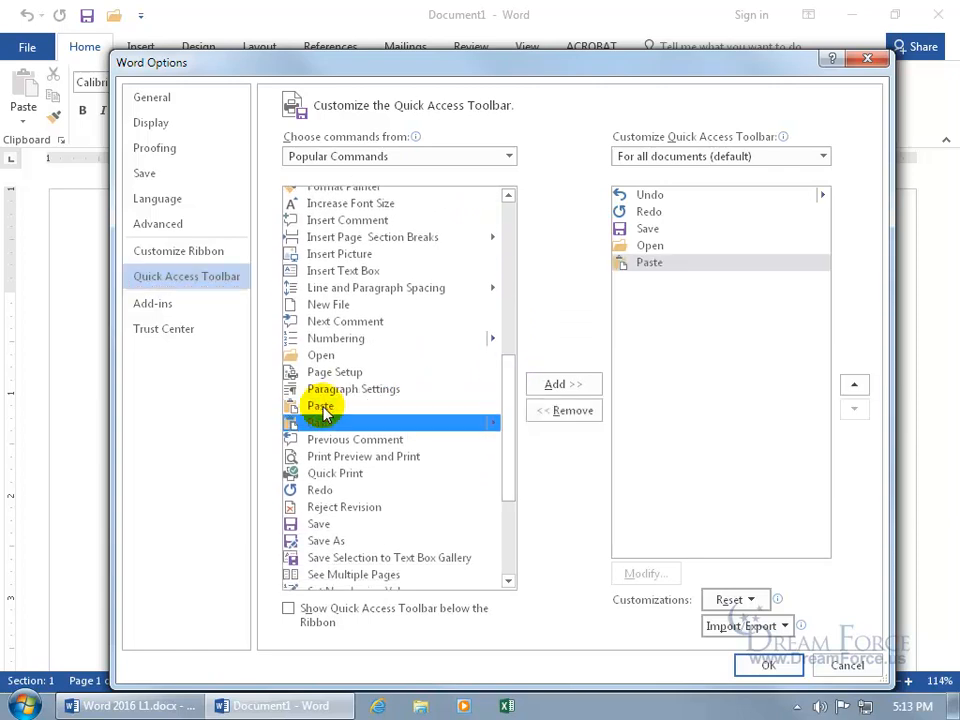
Add the Quick Print and Previous Comment commands to the Quick Access Toolbar list and remove both again.
{"action": "double_click", "coordinate": [338, 475]}
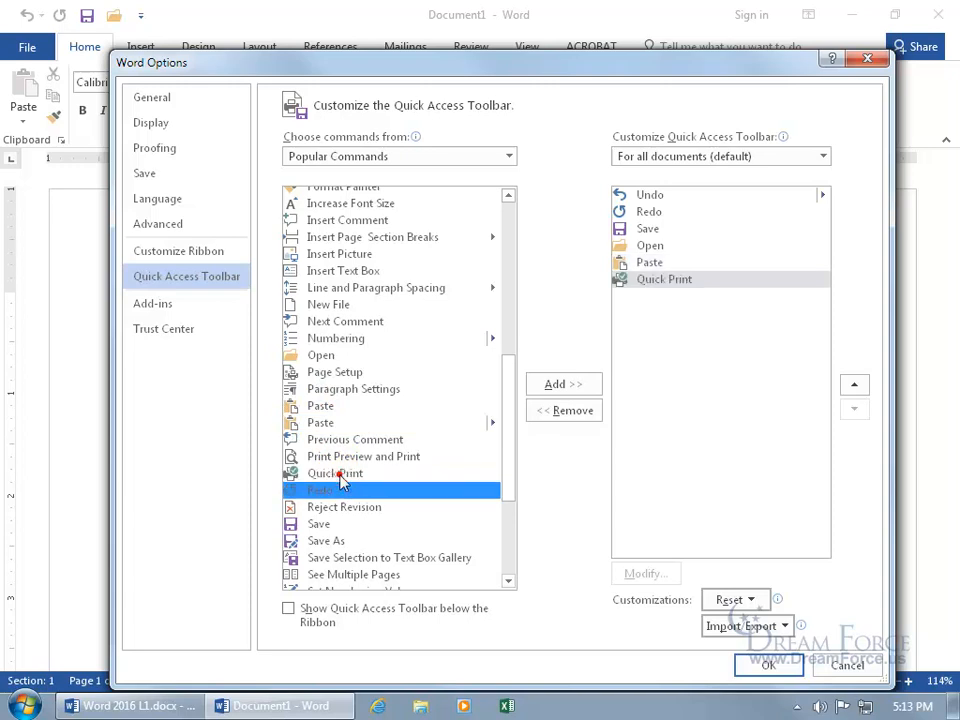
{"action": "left_click", "coordinate": [355, 439]}
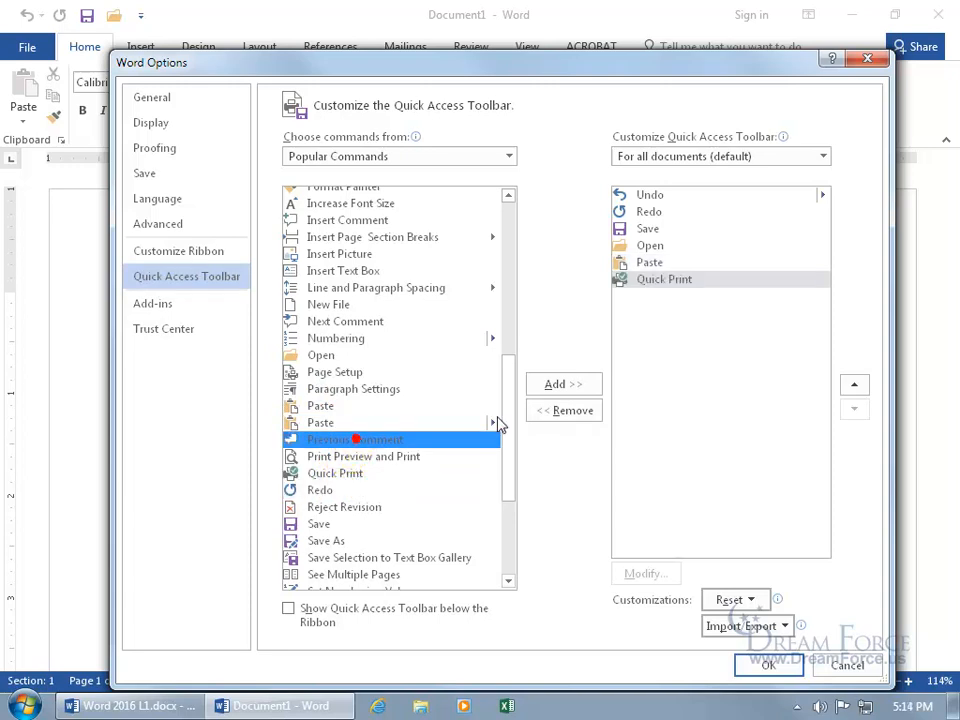
{"action": "left_click", "coordinate": [577, 386]}
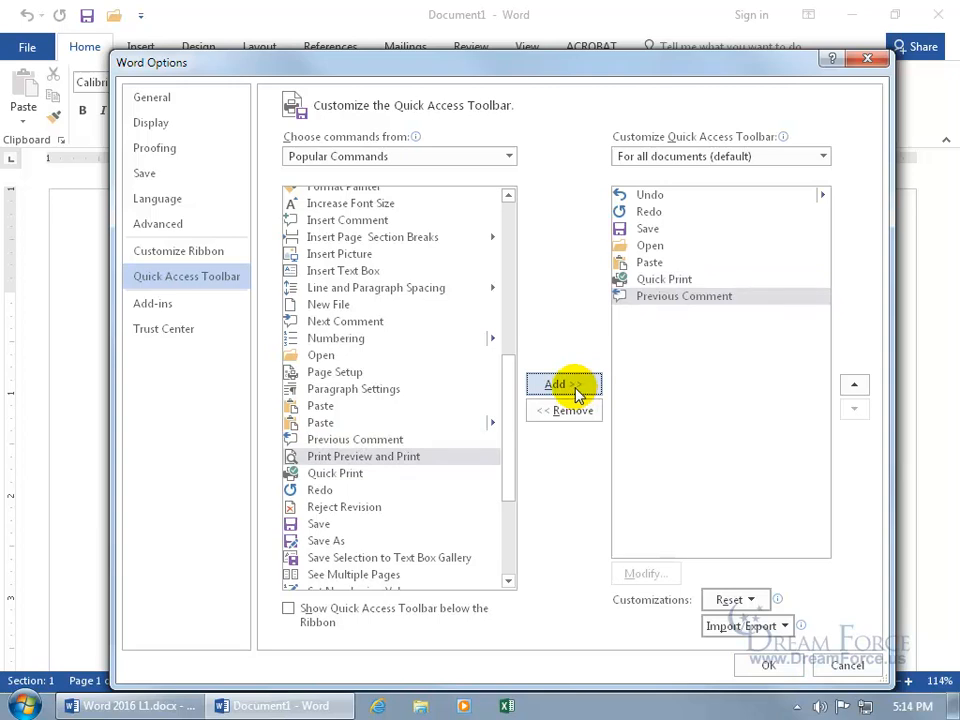
{"action": "double_click", "coordinate": [656, 298]}
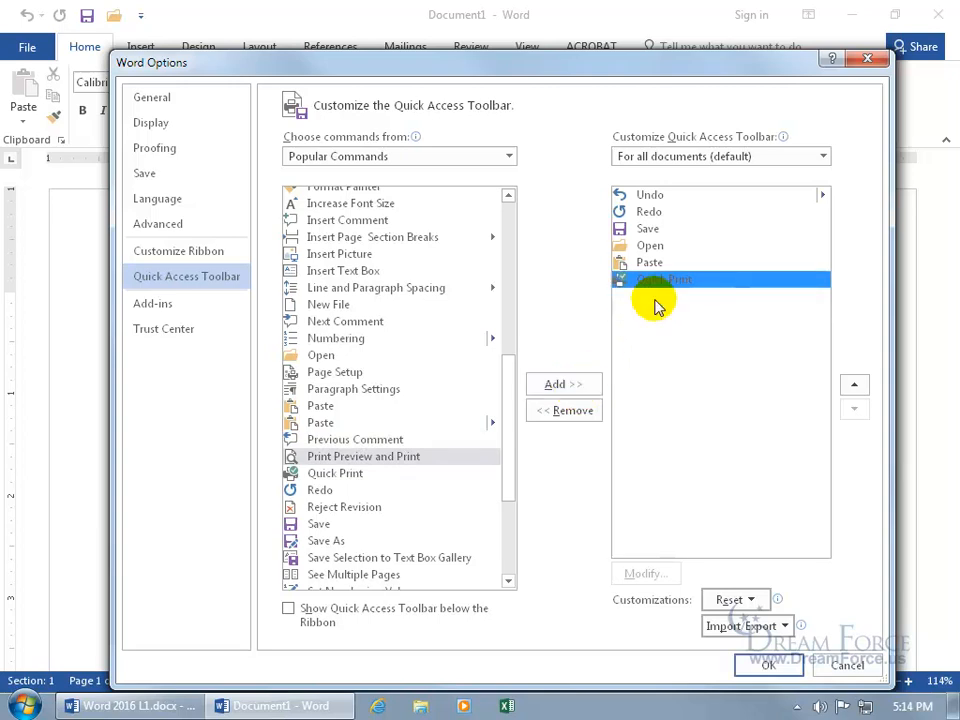
{"action": "left_click", "coordinate": [584, 420]}
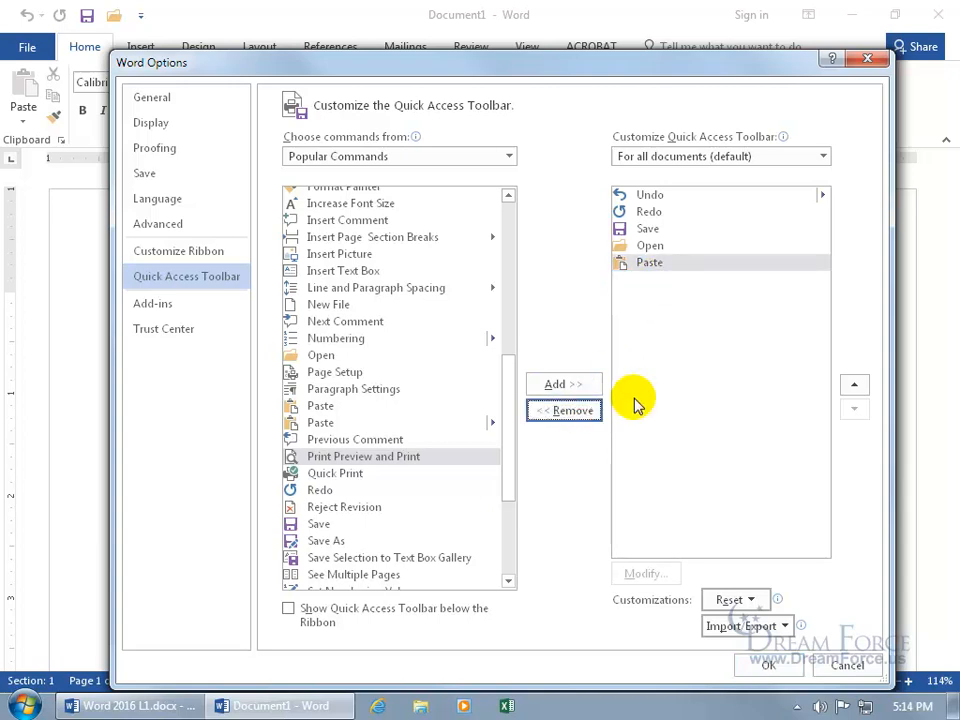
Show all available commands and add Print Preview and Print and Paste Entire Cell to the Quick Access Toolbar list.
{"action": "mouse_move", "coordinate": [507, 373]}
{"action": "left_mouse_down"}
{"action": "mouse_move", "coordinate": [507, 417]}
{"action": "mouse_move", "coordinate": [497, 360]}
{"action": "left_mouse_up"}
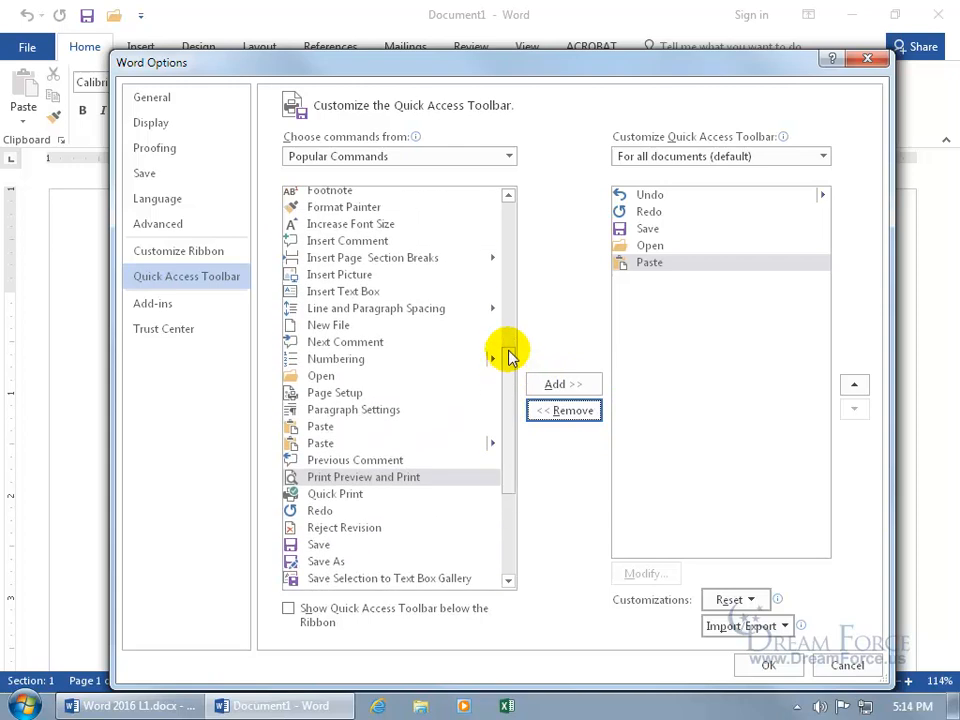
{"action": "left_click", "coordinate": [509, 158]}
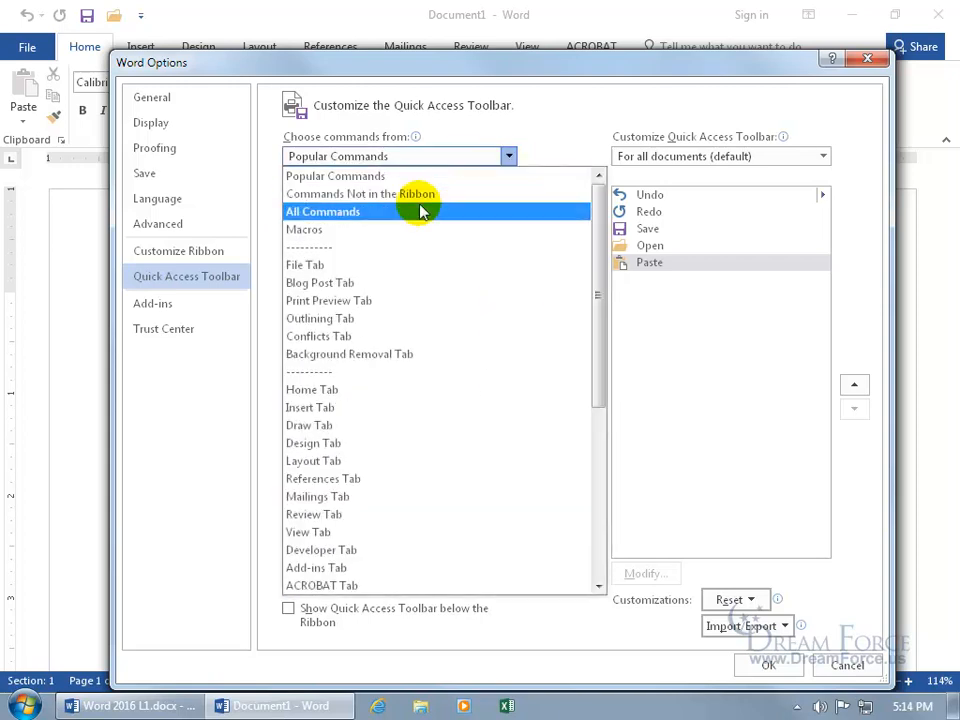
{"action": "left_click", "coordinate": [298, 214]}
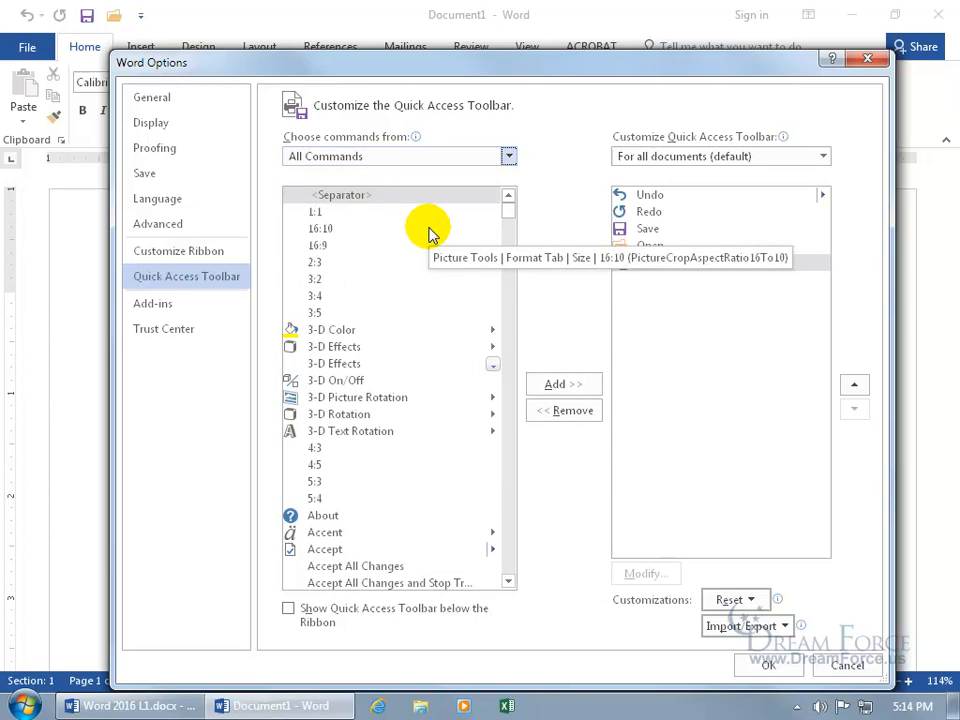
{"action": "left_click_drag", "start_coordinate": [508, 214], "coordinate": [508, 454]}
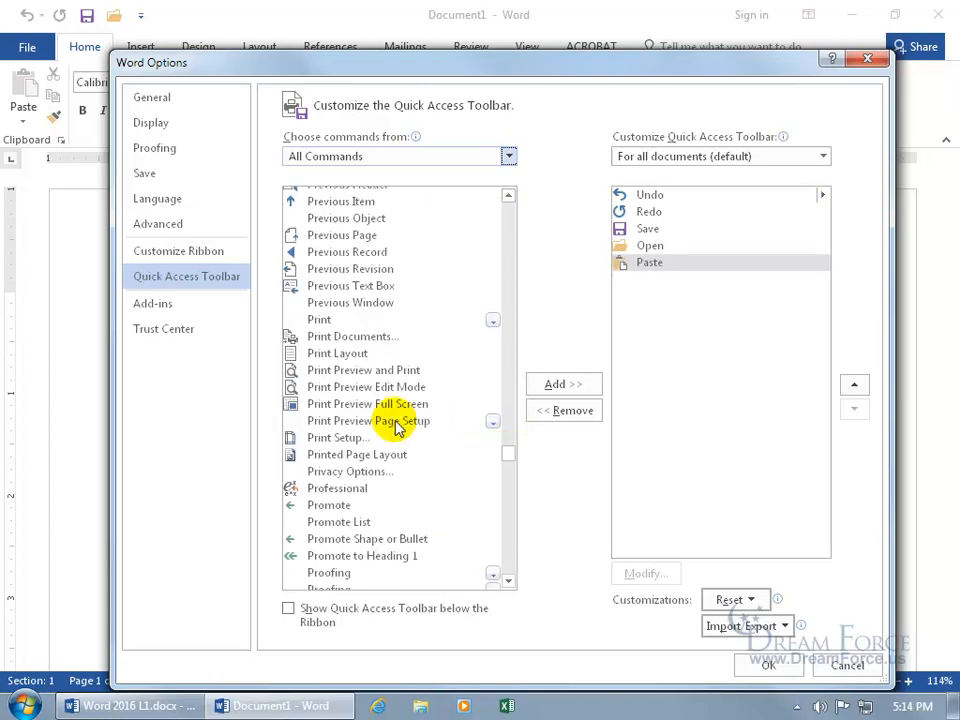
{"action": "left_click", "coordinate": [364, 372]}
{"action": "double_click", "coordinate": [364, 372]}
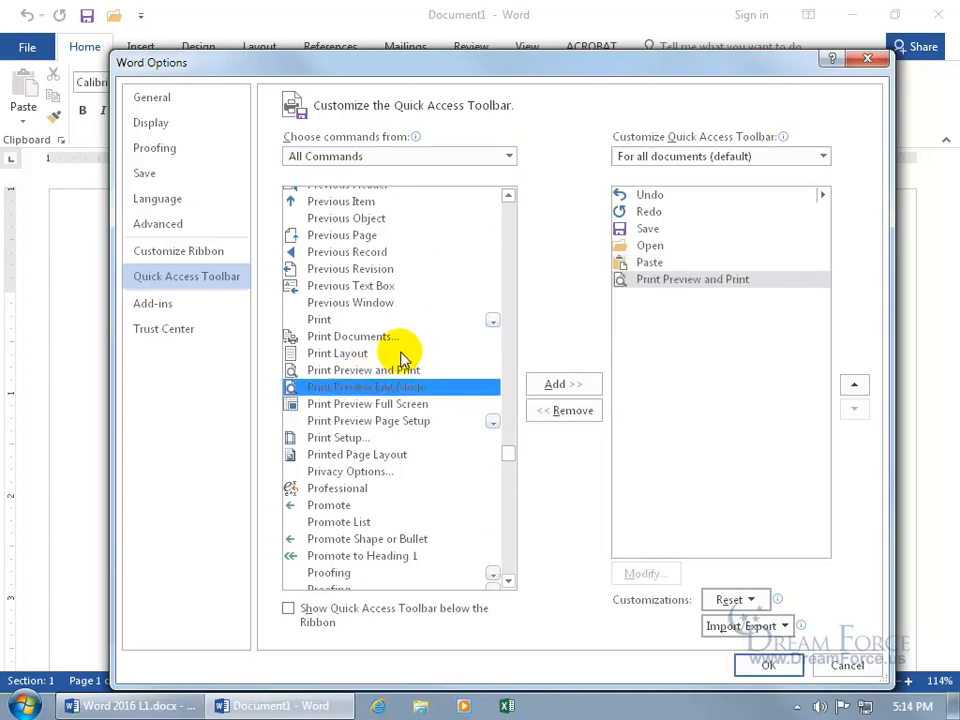
{"action": "left_click", "coordinate": [506, 439]}
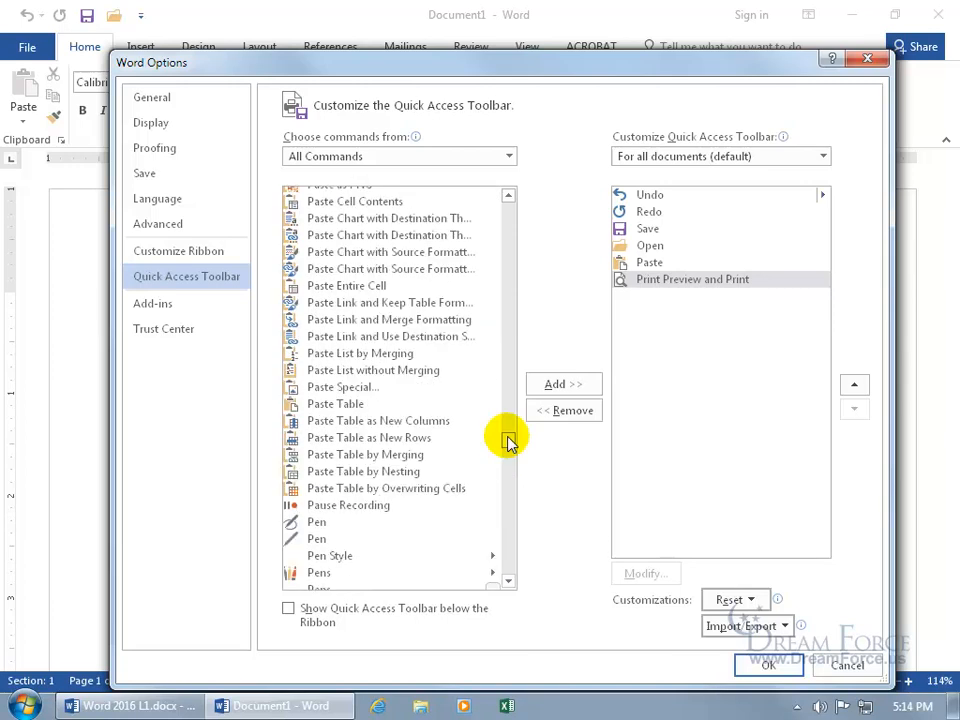
{"action": "double_click", "coordinate": [350, 286]}
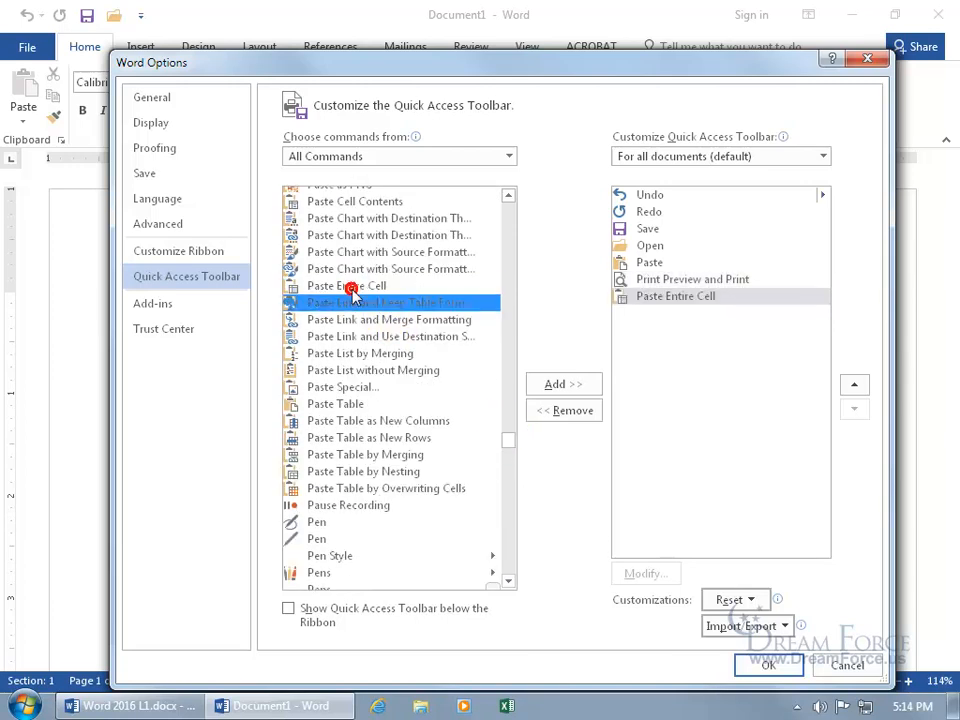
Add four separators to the end of the Quick Access Toolbar list.
{"action": "mouse_move", "coordinate": [511, 440]}
{"action": "left_mouse_down"}
{"action": "mouse_move", "coordinate": [508, 197]}
{"action": "mouse_move", "coordinate": [508, 205]}
{"action": "left_mouse_up"}
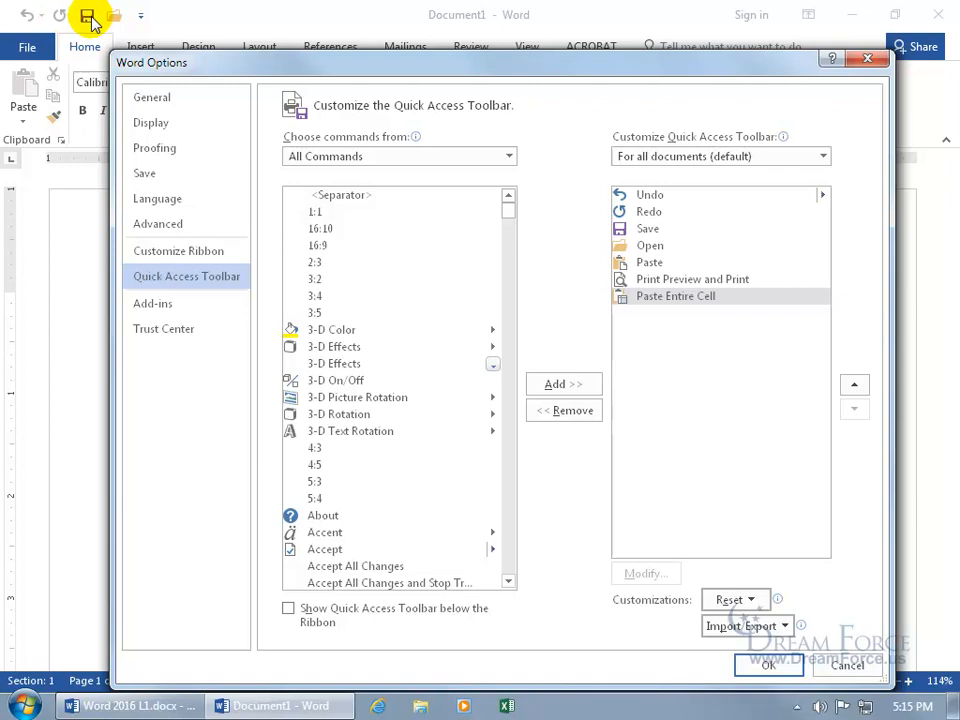
{"action": "double_click", "coordinate": [350, 198]}
{"action": "double_click", "coordinate": [350, 198]}
{"action": "double_click", "coordinate": [350, 198]}
{"action": "double_click", "coordinate": [350, 198]}
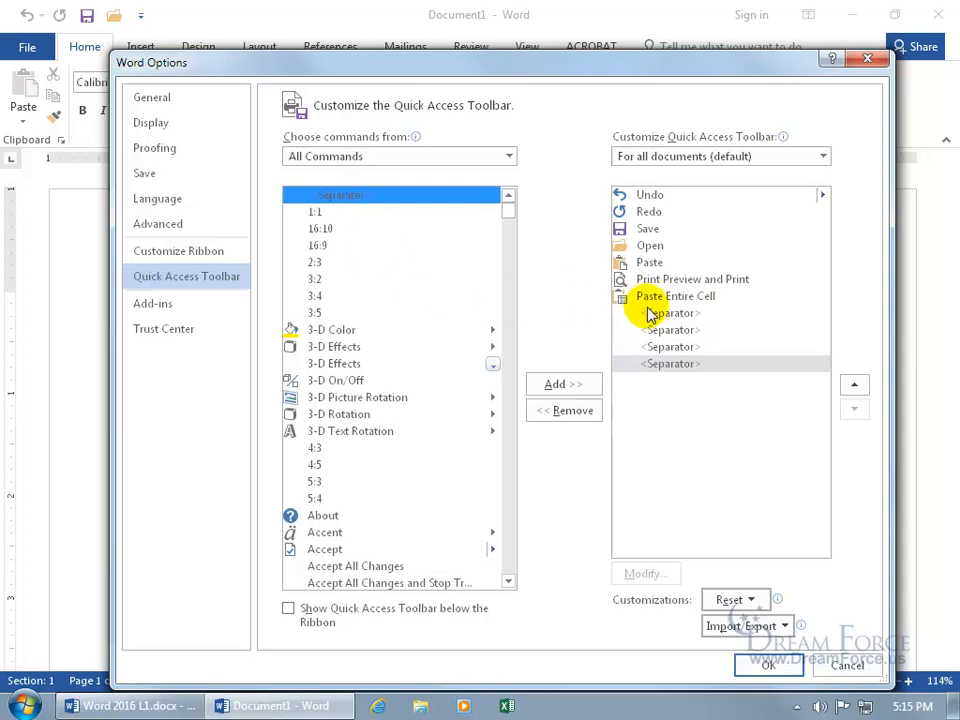
{"action": "left_click_drag", "start_coordinate": [648, 314], "coordinate": [661, 322]}
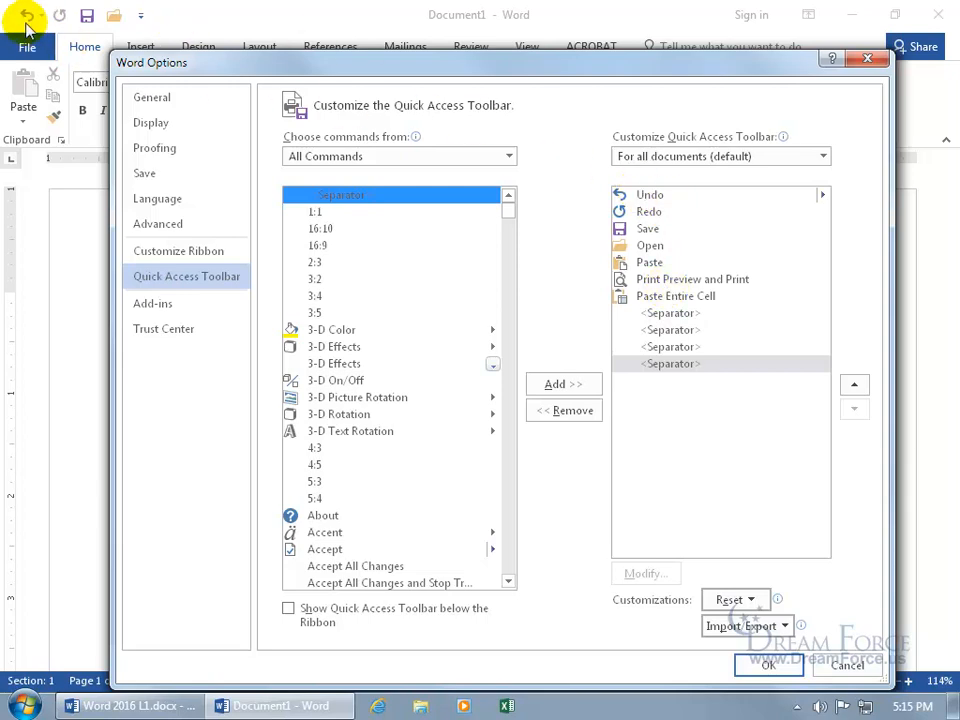
Move the Save command to the first position in the Quick Access Toolbar list, ahead of Undo.
{"action": "left_click", "coordinate": [648, 228]}
{"action": "left_click", "coordinate": [854, 384]}
{"action": "left_click", "coordinate": [854, 384]}
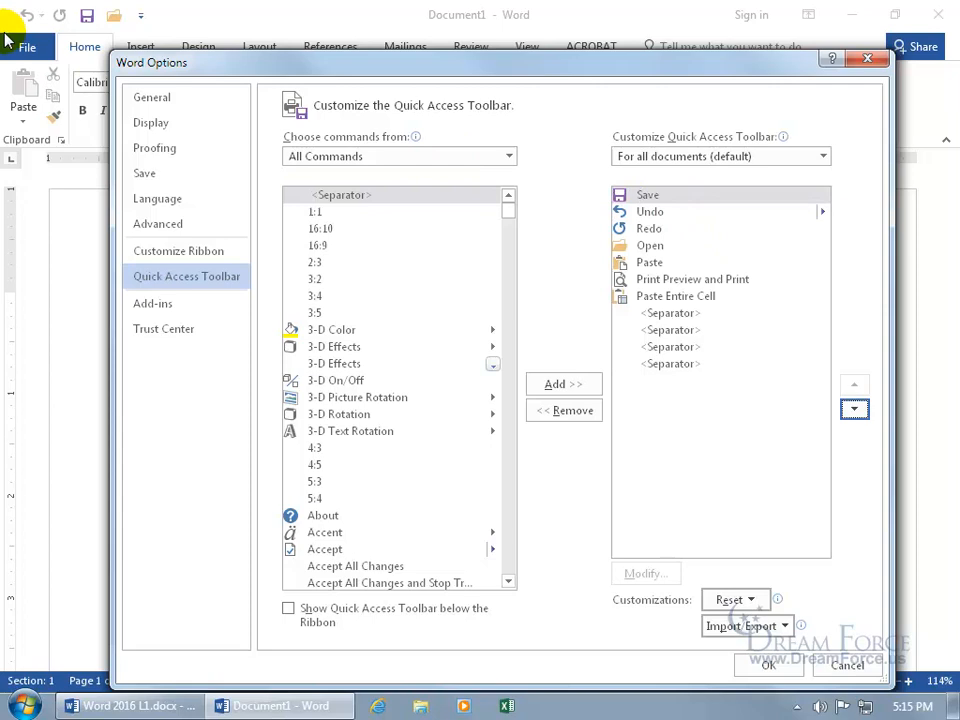
Move the first separator up so it sits between Redo and Open in the Quick Access Toolbar list.
{"action": "left_click", "coordinate": [681, 313]}
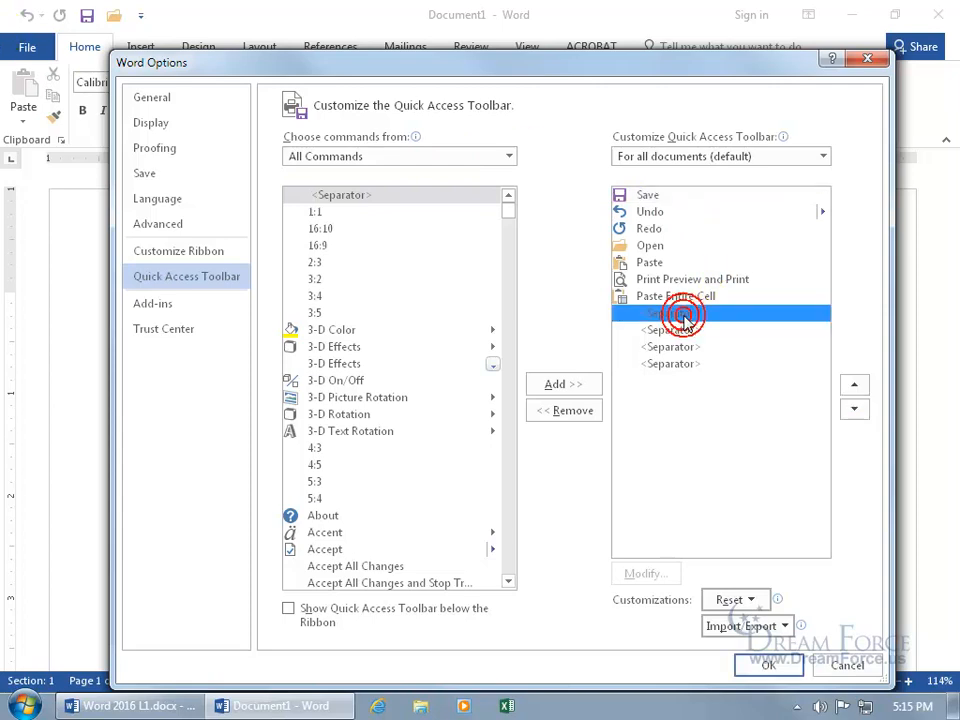
{"action": "left_click", "coordinate": [854, 385]}
{"action": "left_click", "coordinate": [854, 385]}
{"action": "left_click", "coordinate": [854, 385]}
{"action": "left_click", "coordinate": [854, 385]}
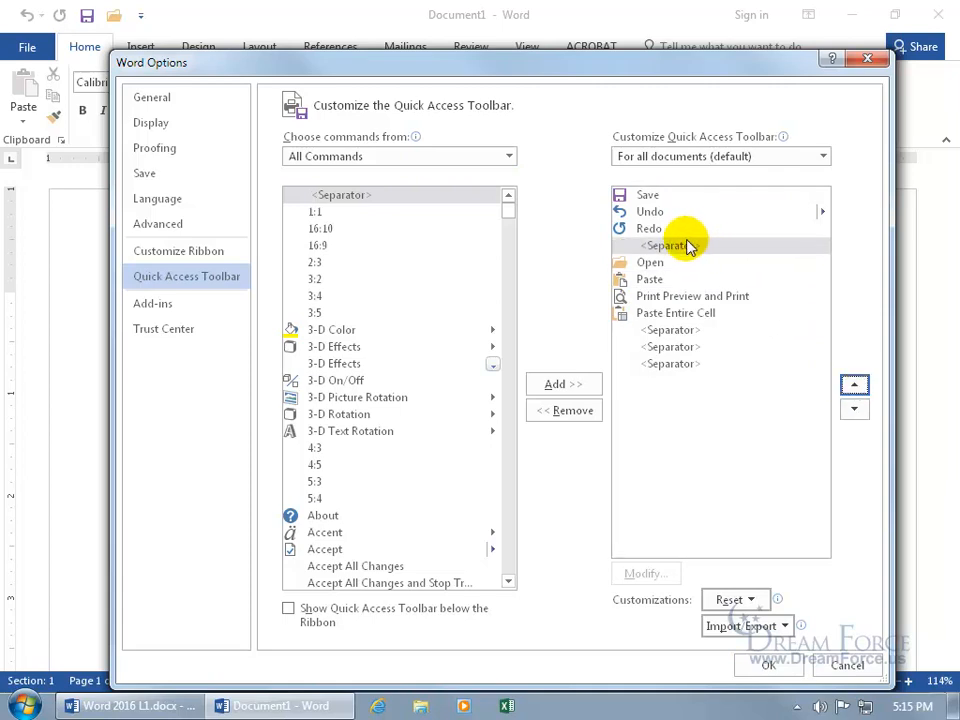
Move the remaining three separators between Print Preview and Print and Paste Entire Cell, and apply the toolbar customization.
{"action": "left_click", "coordinate": [690, 331]}
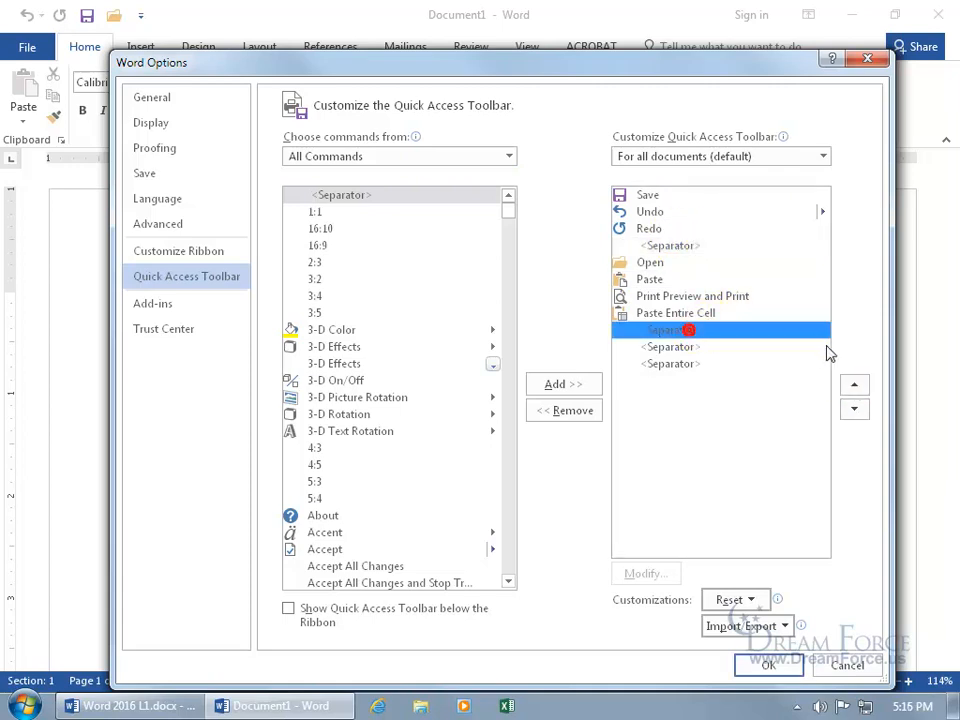
{"action": "left_click", "coordinate": [856, 386]}
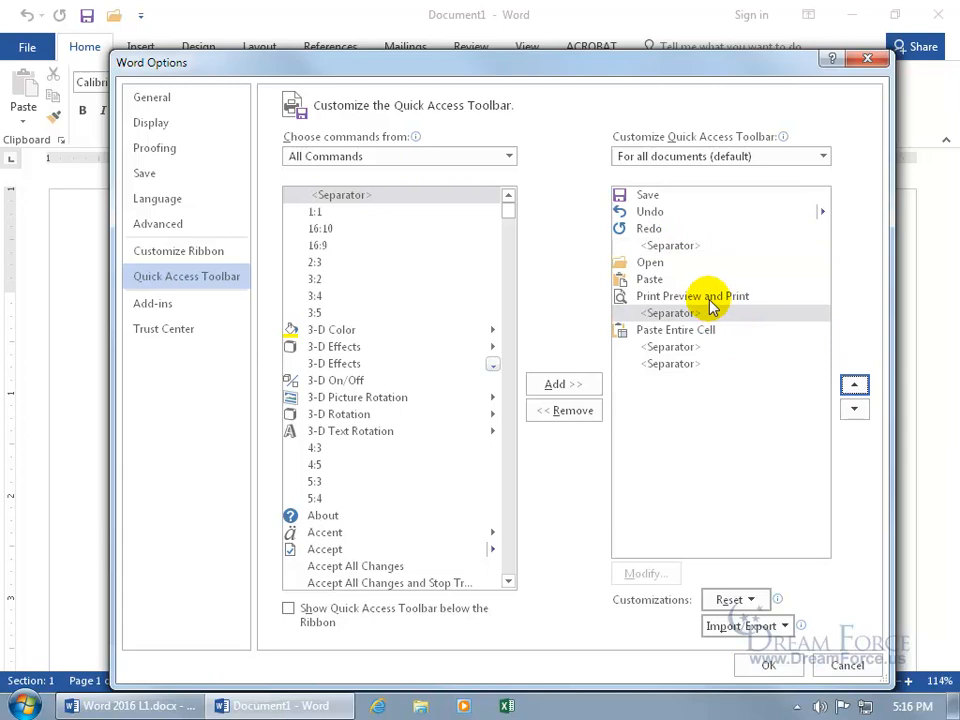
{"action": "left_click", "coordinate": [690, 347]}
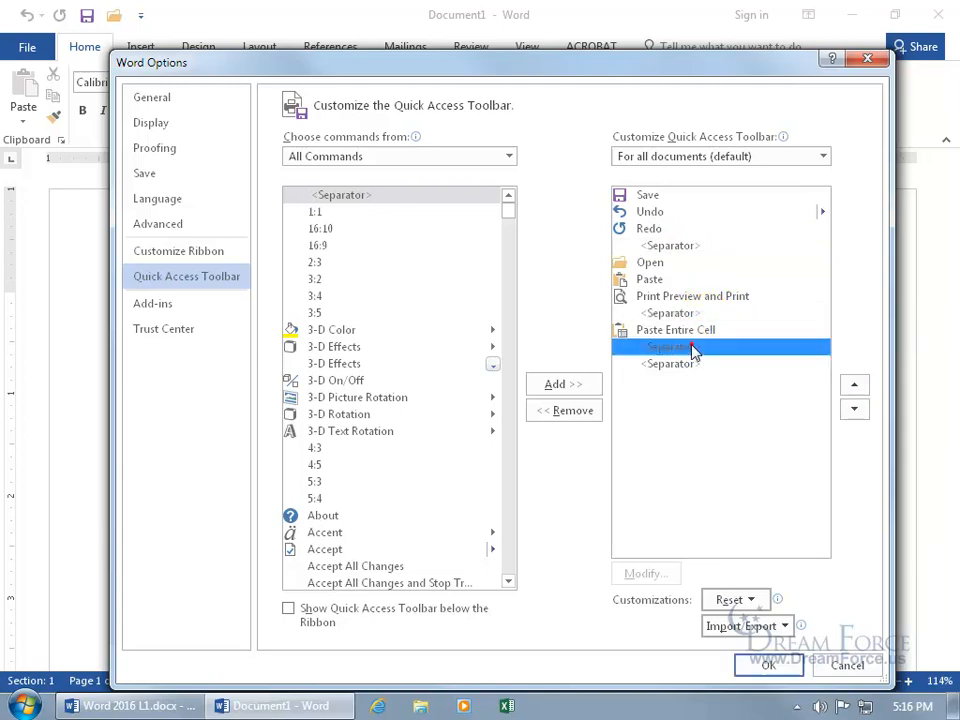
{"action": "left_click", "coordinate": [855, 388]}
{"action": "left_click", "coordinate": [681, 364]}
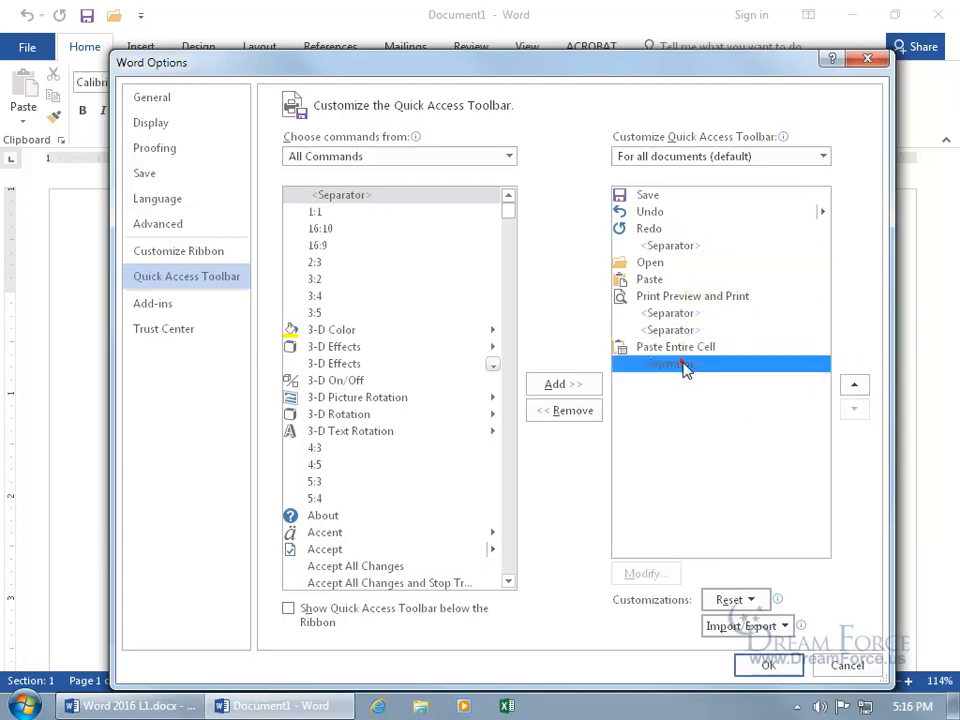
{"action": "left_click", "coordinate": [856, 386]}
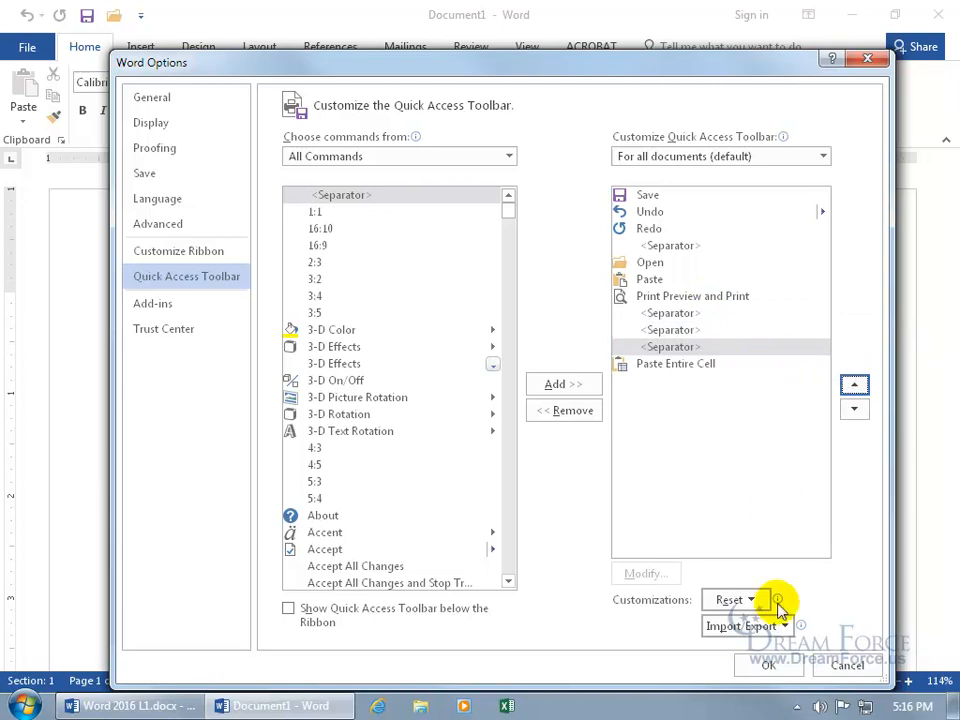
{"action": "left_click", "coordinate": [769, 664]}
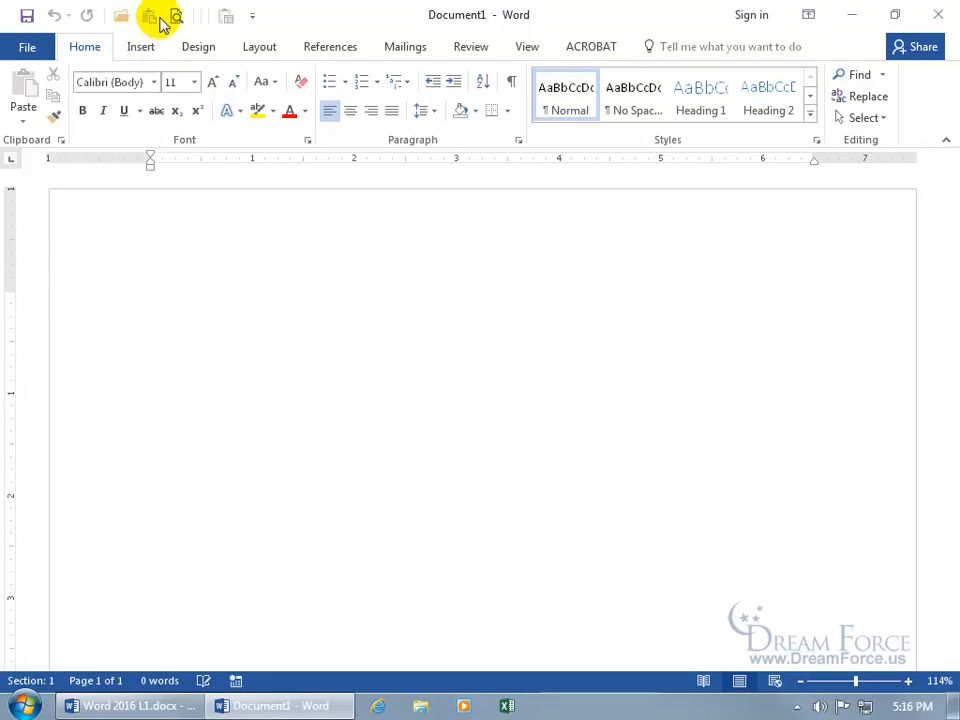
Remove the extra separators after Print Preview and Print and the Paste Entire Cell command from the Quick Access Toolbar.
{"action": "right_click", "coordinate": [170, 16]}
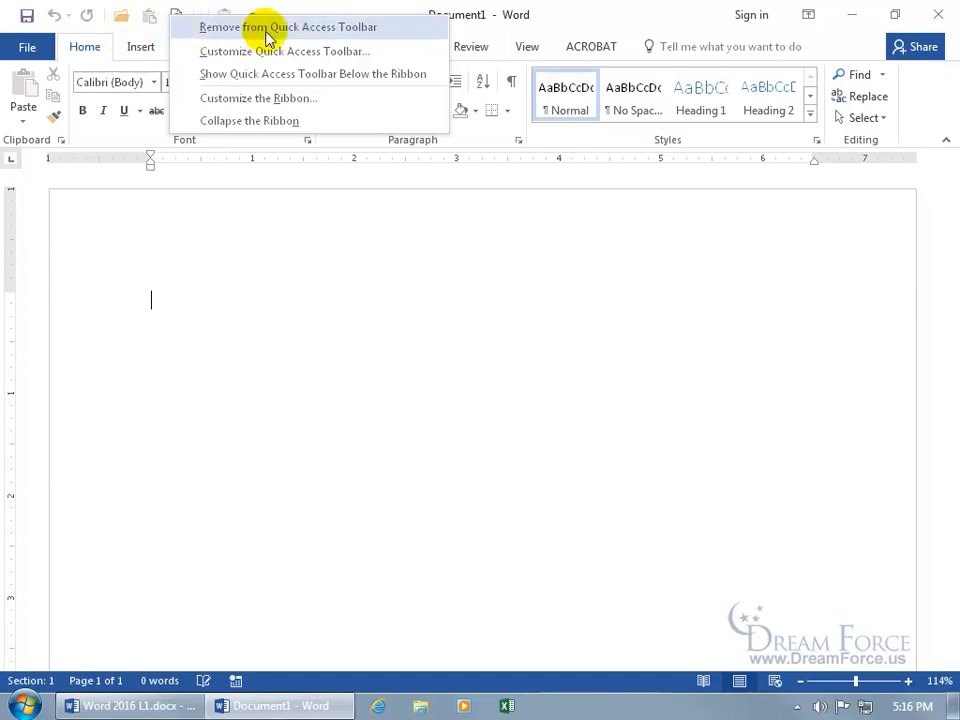
{"action": "left_click", "coordinate": [541, 24]}
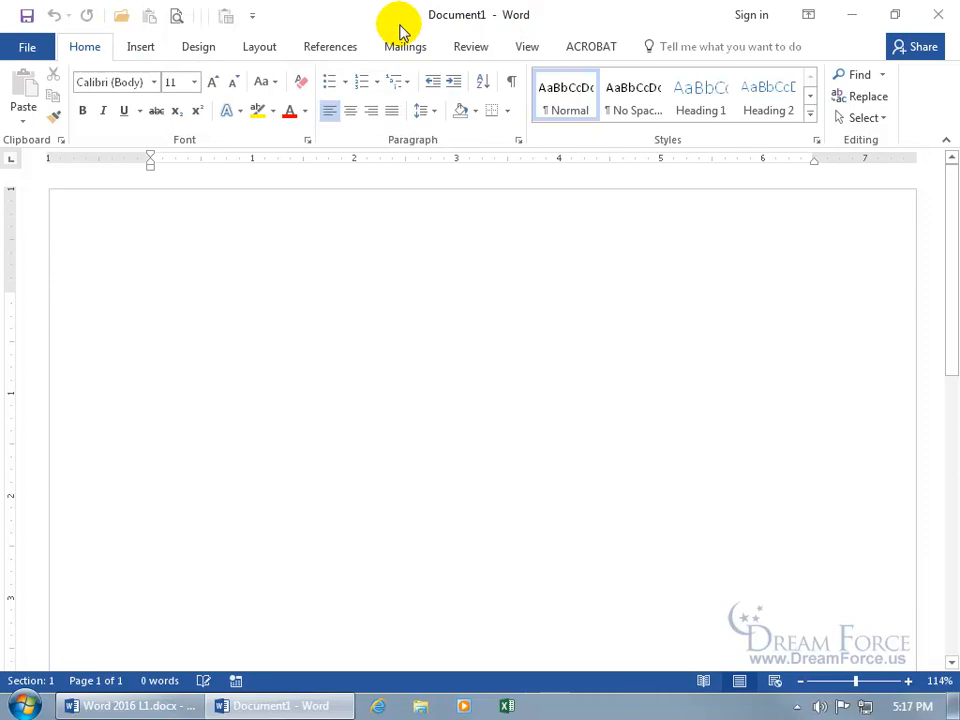
{"action": "right_click", "coordinate": [209, 20]}
{"action": "left_click", "coordinate": [224, 31]}
{"action": "right_click", "coordinate": [208, 24]}
{"action": "right_click", "coordinate": [210, 21]}
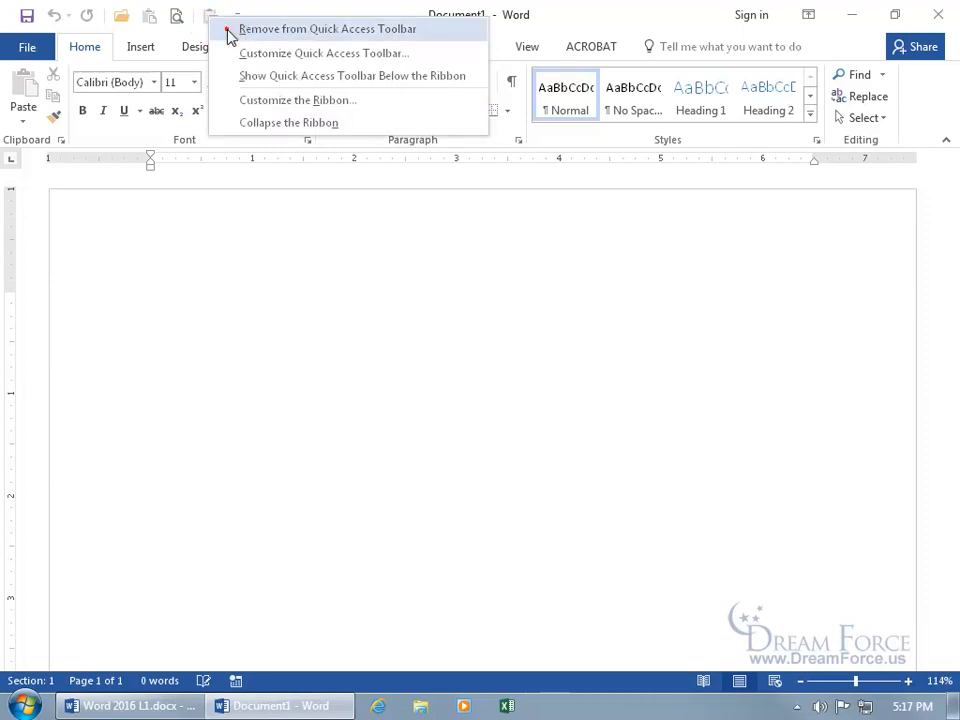
{"action": "left_click", "coordinate": [229, 35]}
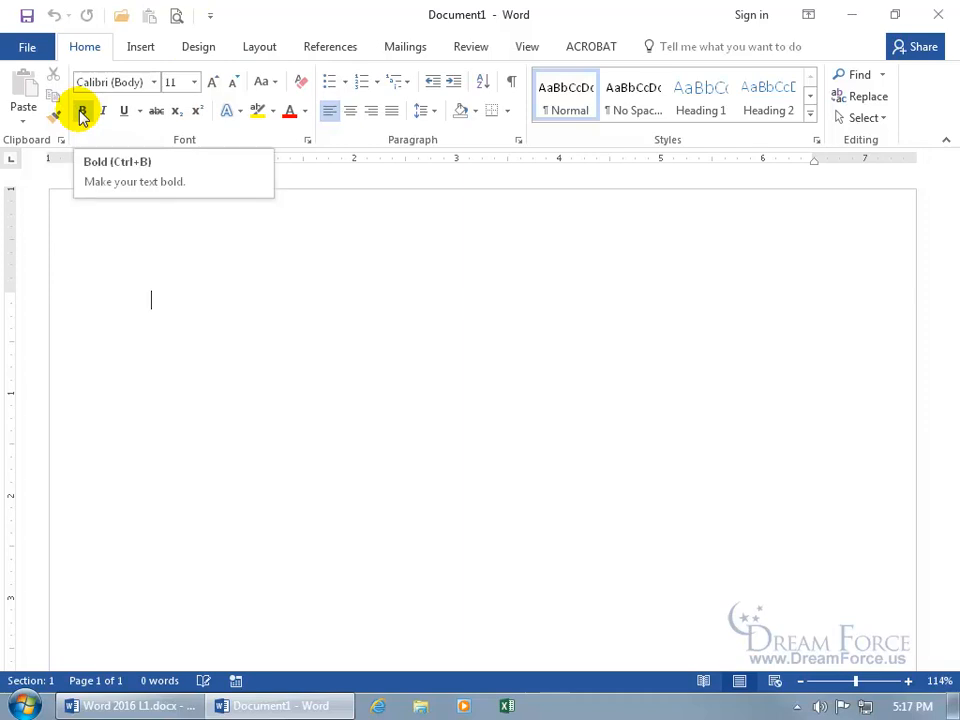
Add the Bold command from the Home commands to the Quick Access Toolbar.
{"action": "left_click", "coordinate": [253, 50]}
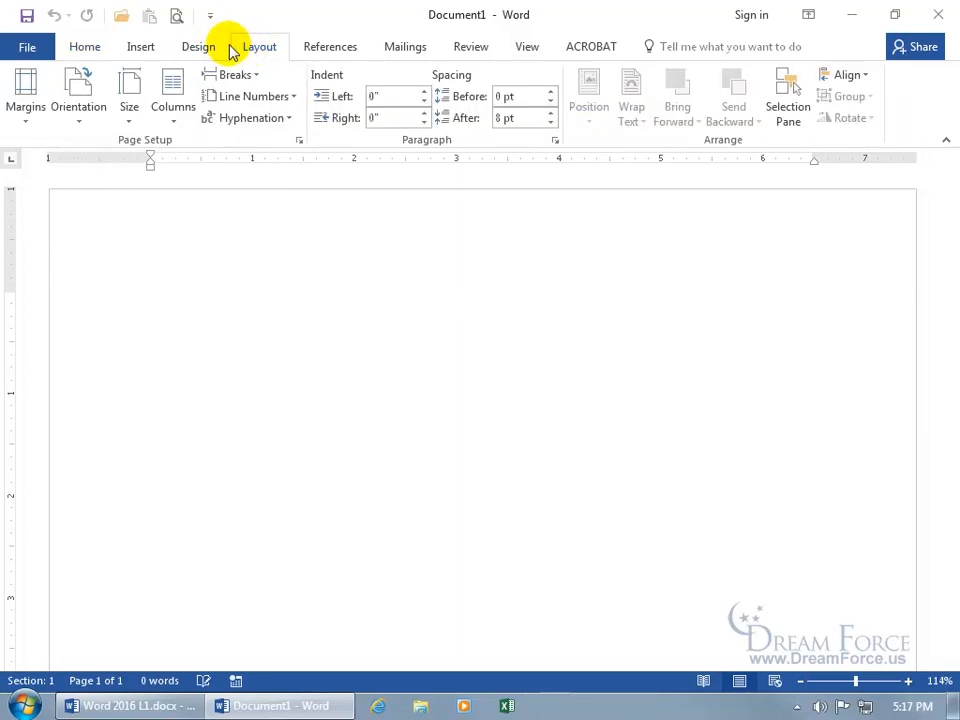
{"action": "left_click", "coordinate": [90, 50]}
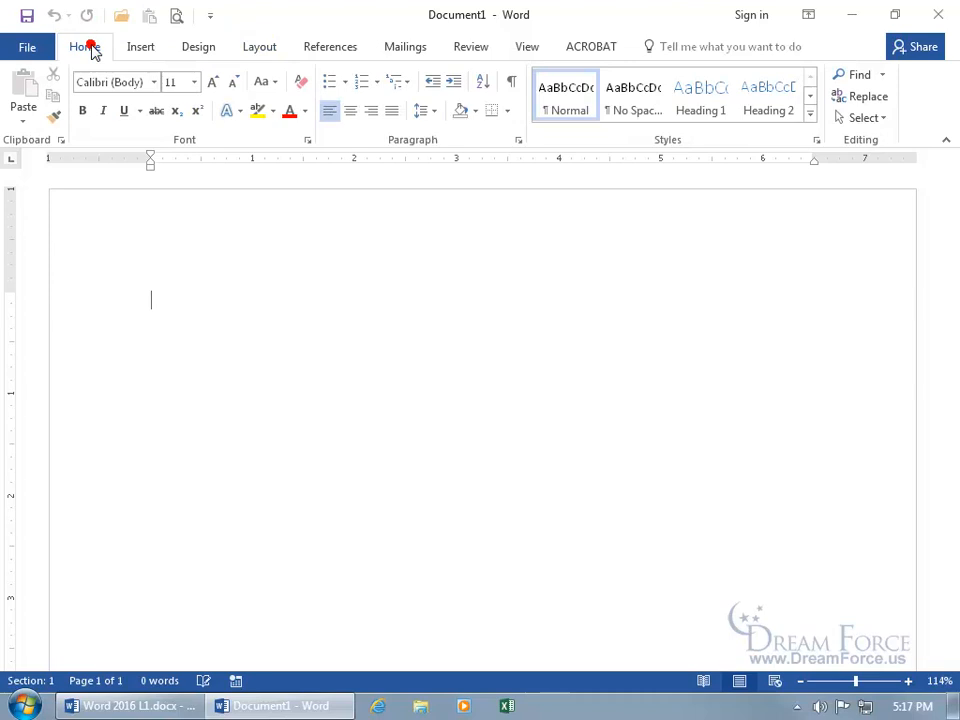
{"action": "right_click", "coordinate": [84, 113]}
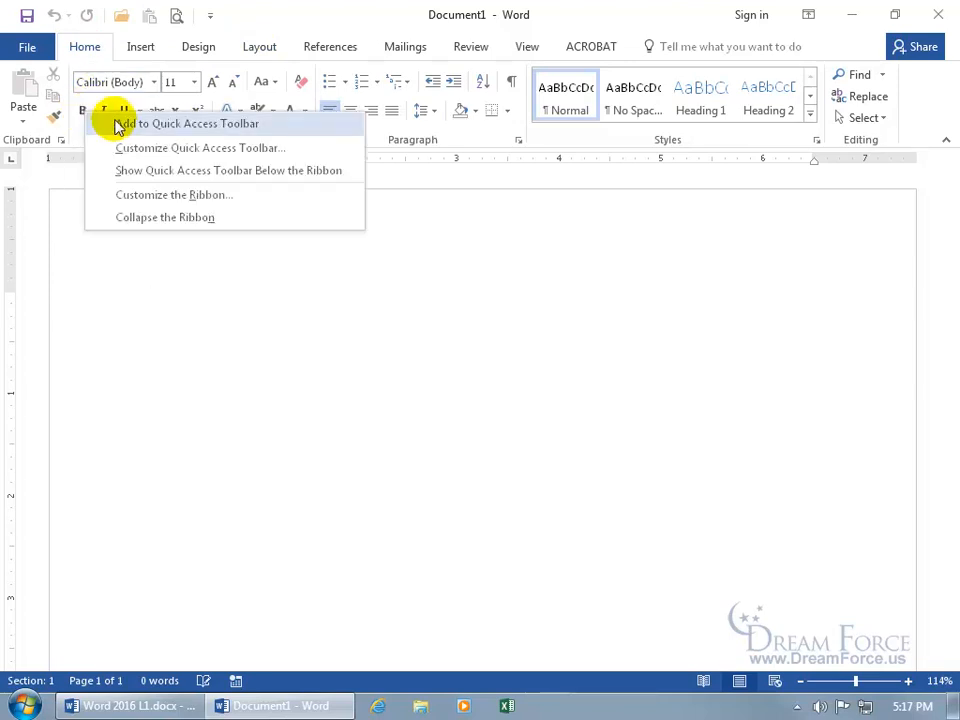
{"action": "left_click", "coordinate": [190, 124]}
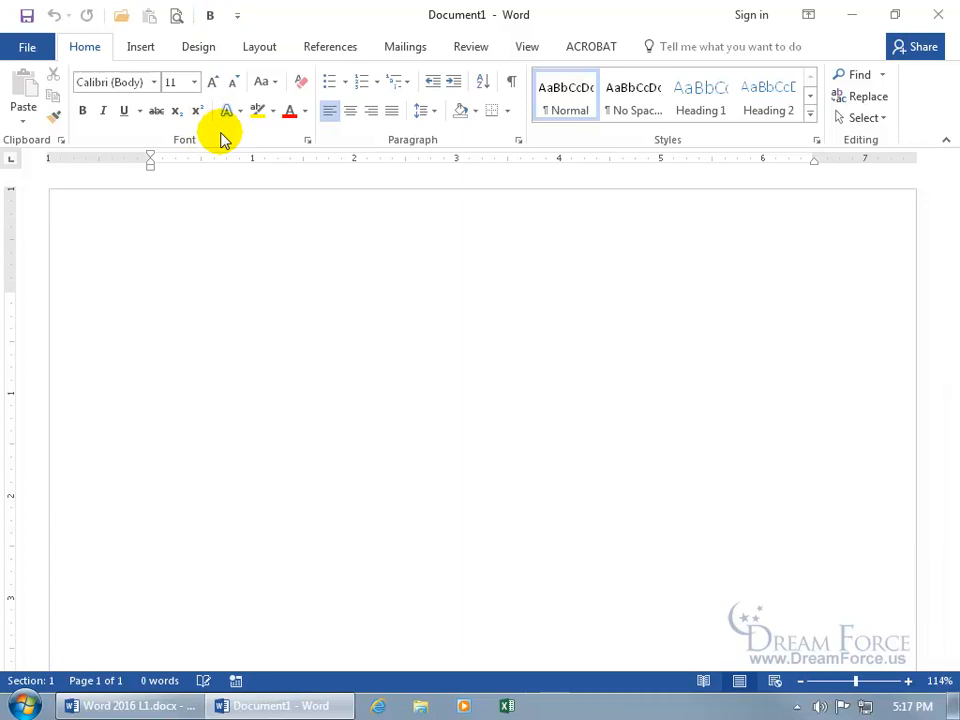
Add the entire Paragraph group to the Quick Access Toolbar and expand it there to view its commands.
{"action": "right_click", "coordinate": [354, 136]}
{"action": "left_click", "coordinate": [392, 150]}
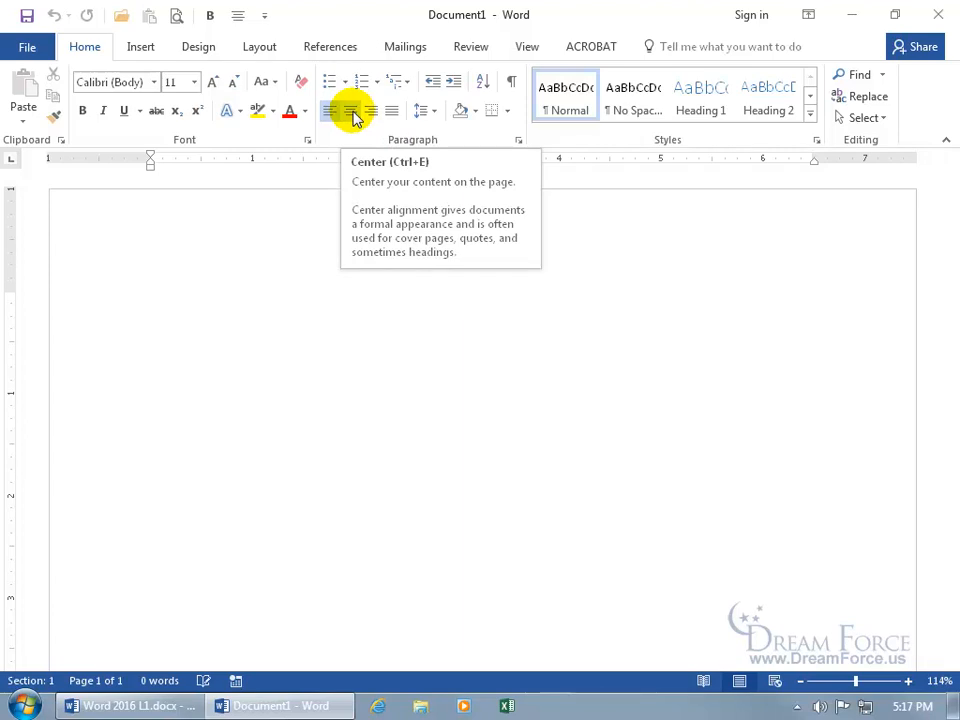
{"action": "left_click", "coordinate": [239, 19]}
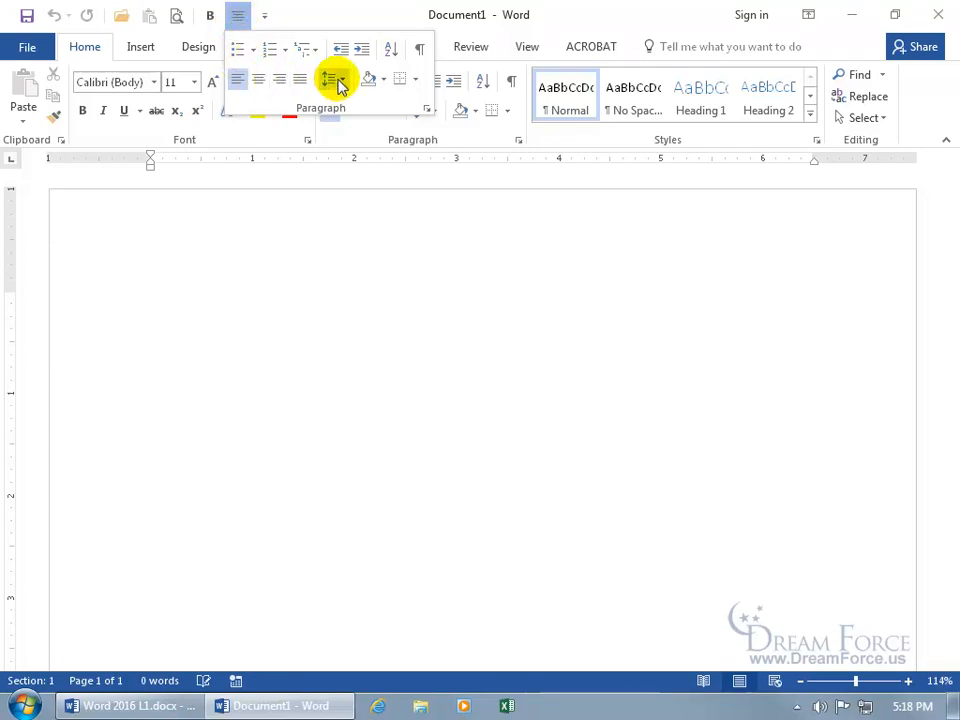
{"action": "left_click", "coordinate": [371, 142]}
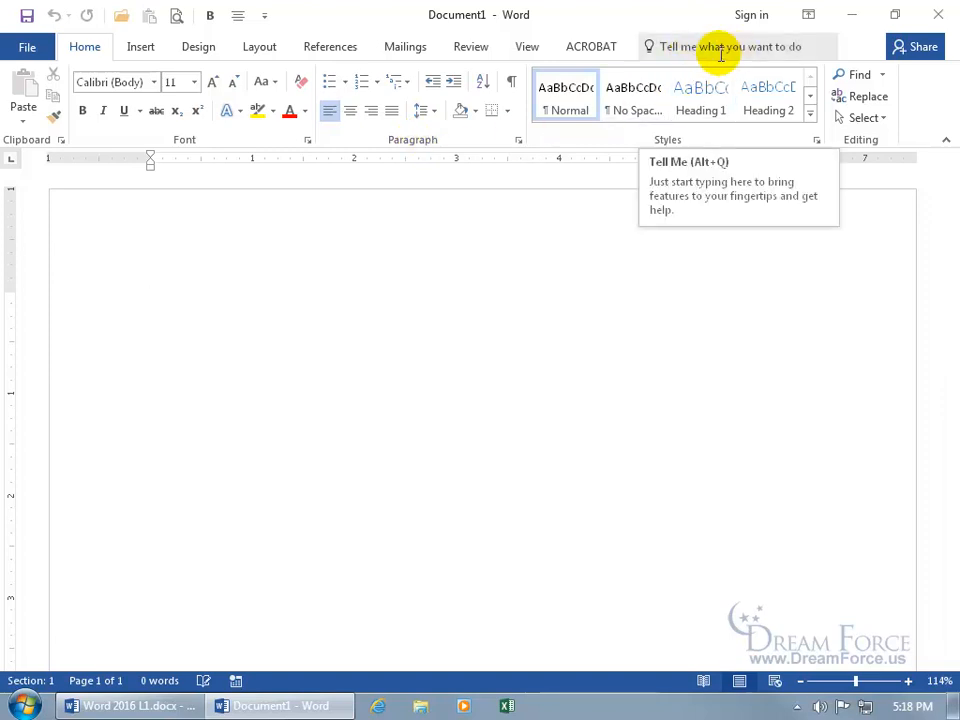
Search for "close" with Tell Me and add the Close File command to the Quick Access Toolbar.
{"action": "left_click", "coordinate": [679, 46]}
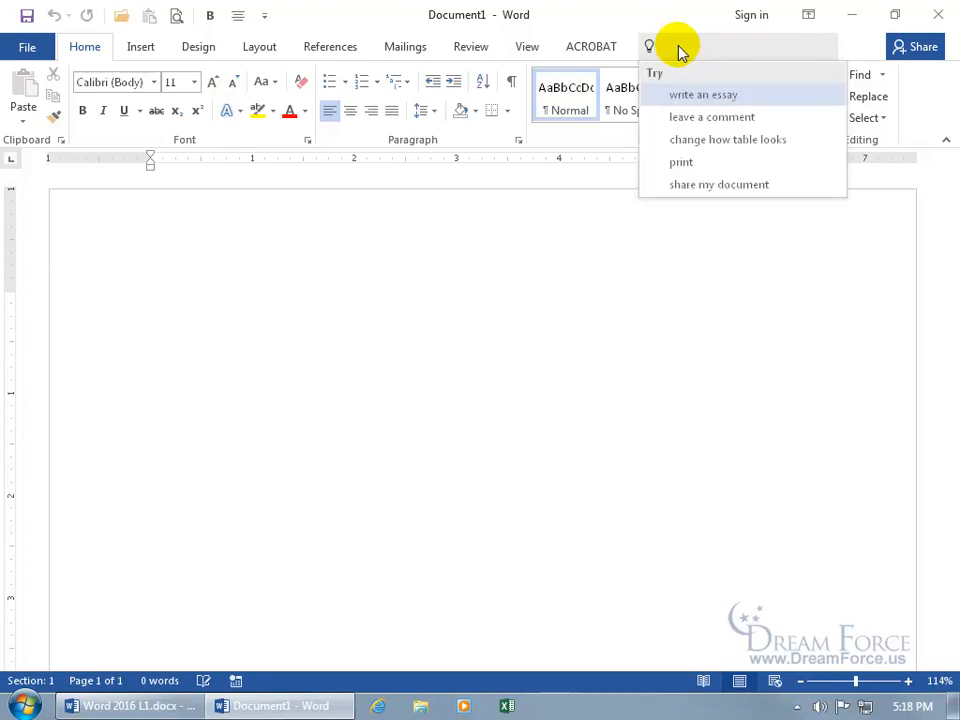
{"action": "type", "text": "close"}
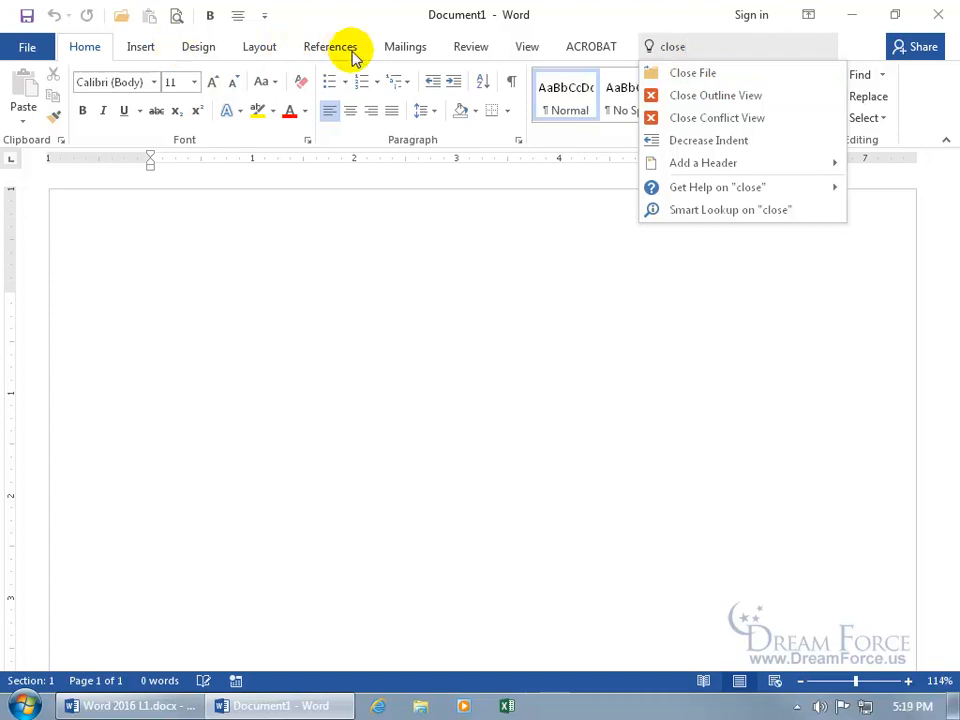
{"action": "right_click", "coordinate": [688, 78]}
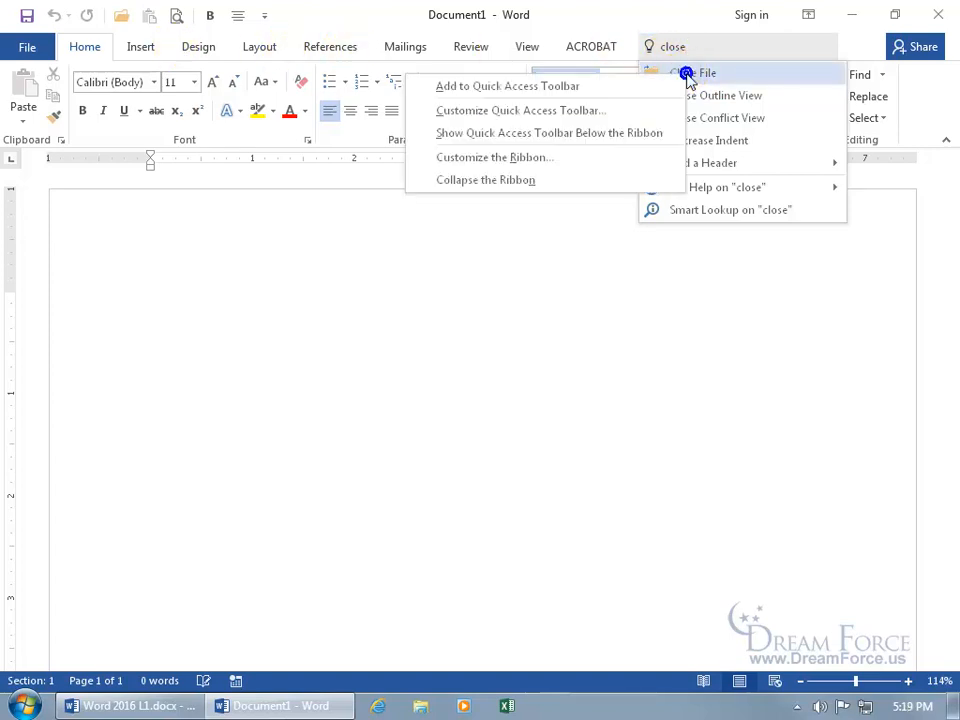
{"action": "left_click", "coordinate": [597, 88]}
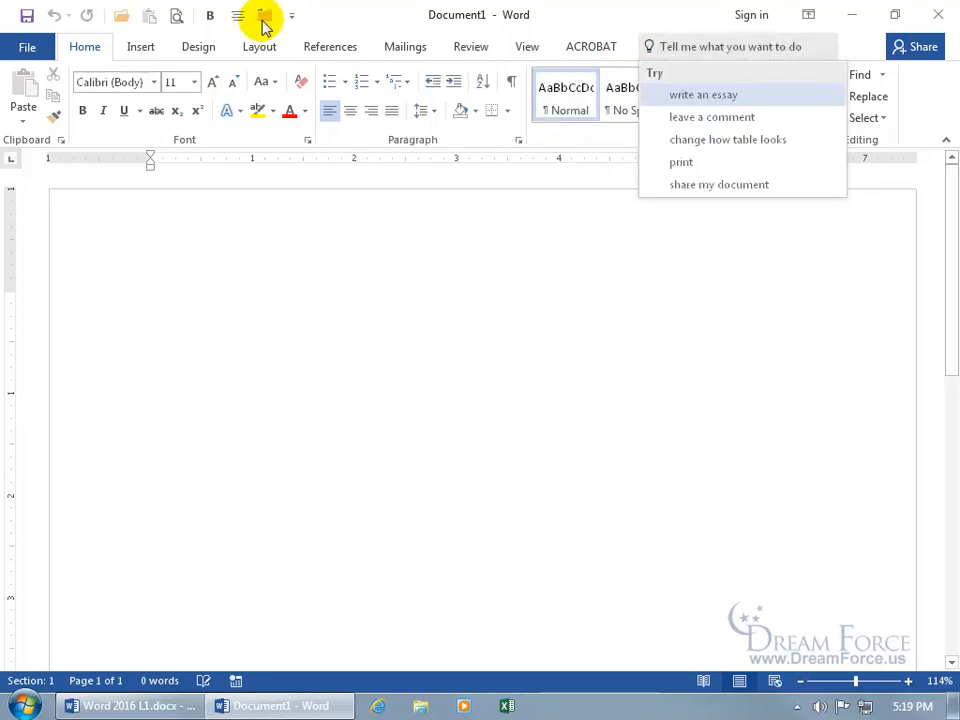
{"action": "left_click", "coordinate": [322, 22]}
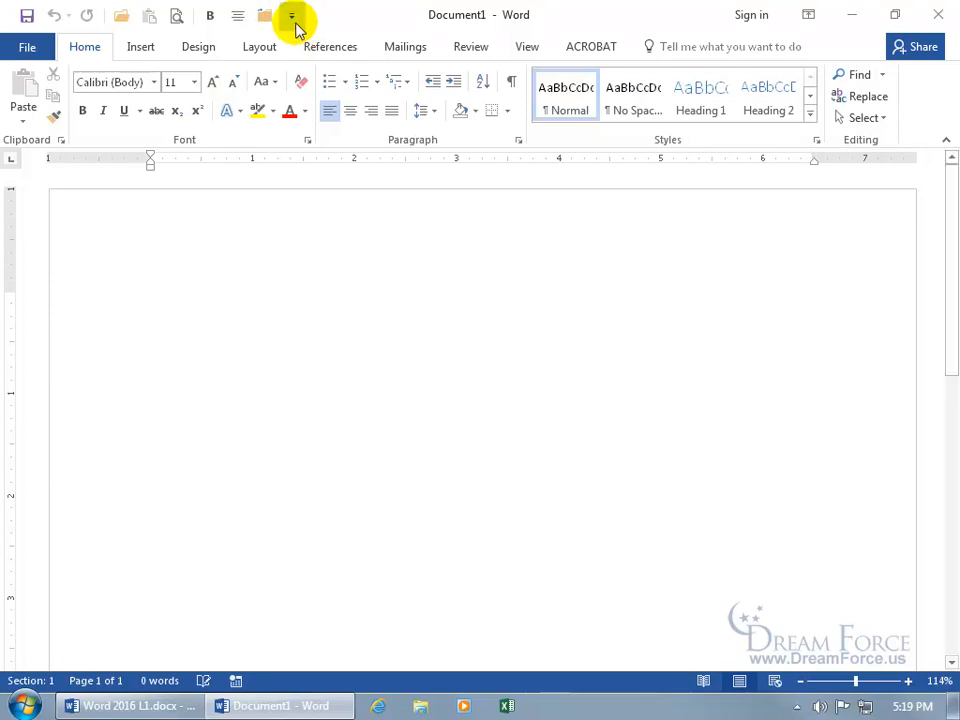
Remove the Close File command from the Quick Access Toolbar.
{"action": "right_click", "coordinate": [265, 18]}
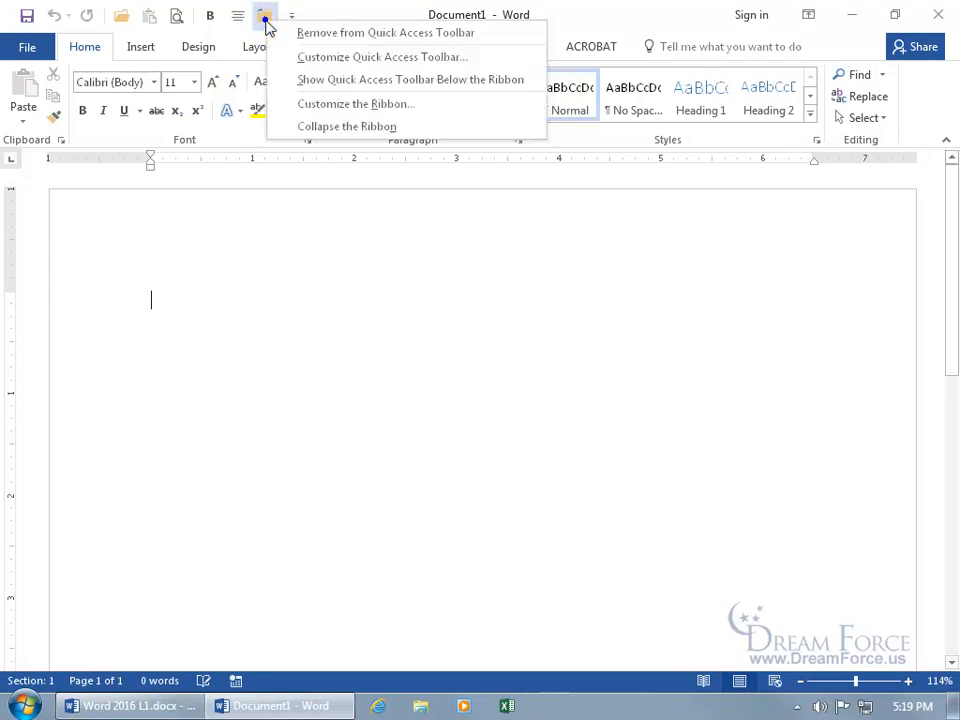
{"action": "left_click", "coordinate": [287, 35]}
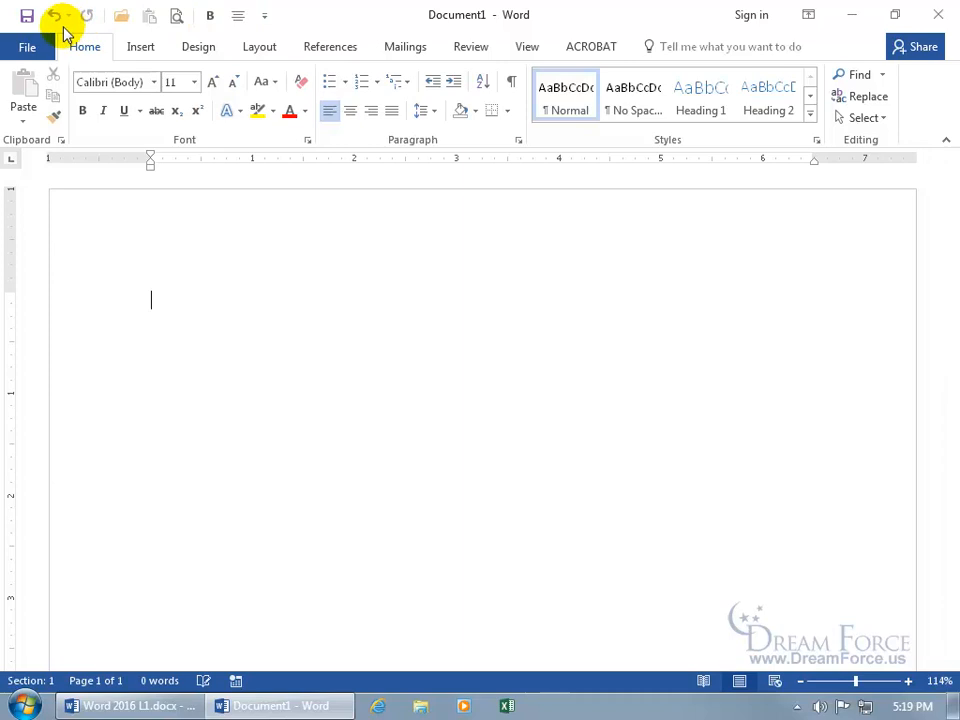
Reset only the Quick Access Toolbar to its default contents and apply the change.
{"action": "right_click", "coordinate": [148, 25]}
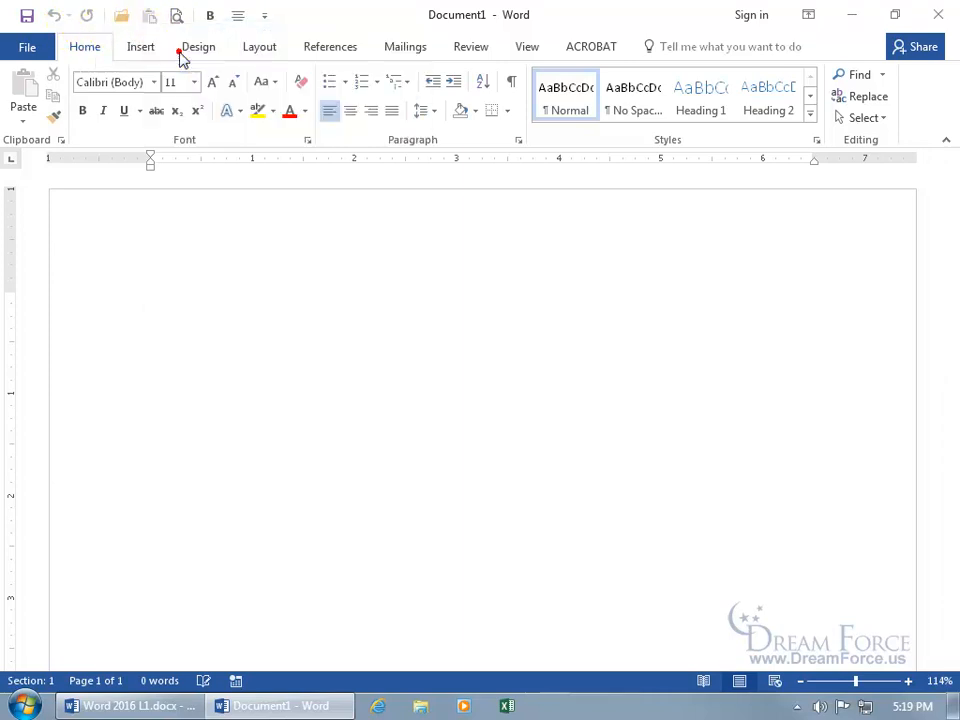
{"action": "left_click", "coordinate": [182, 58]}
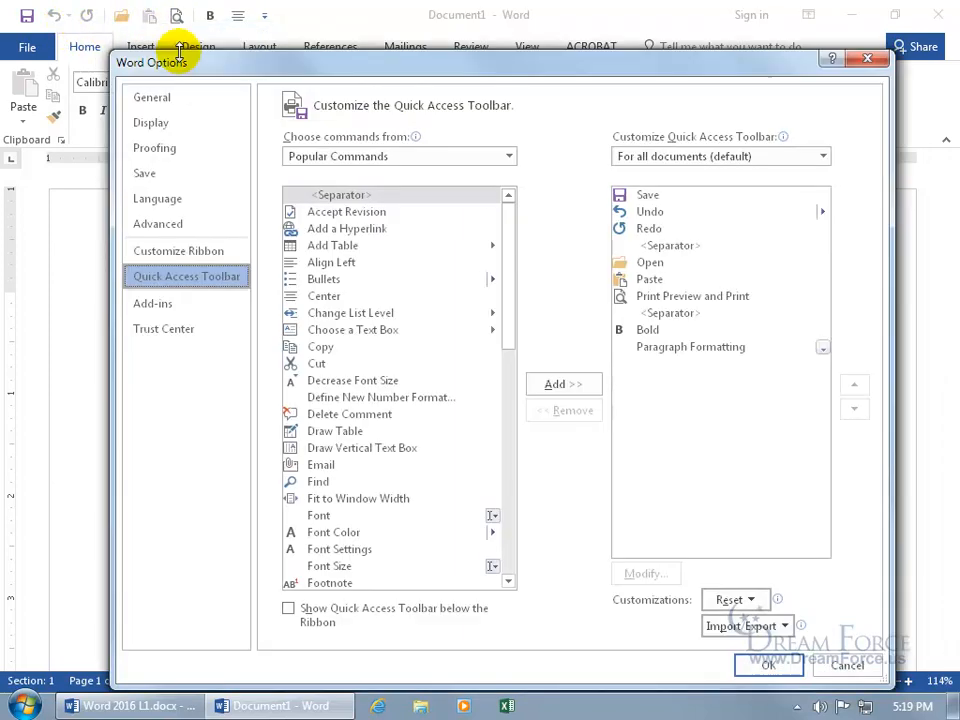
{"action": "left_click", "coordinate": [755, 601]}
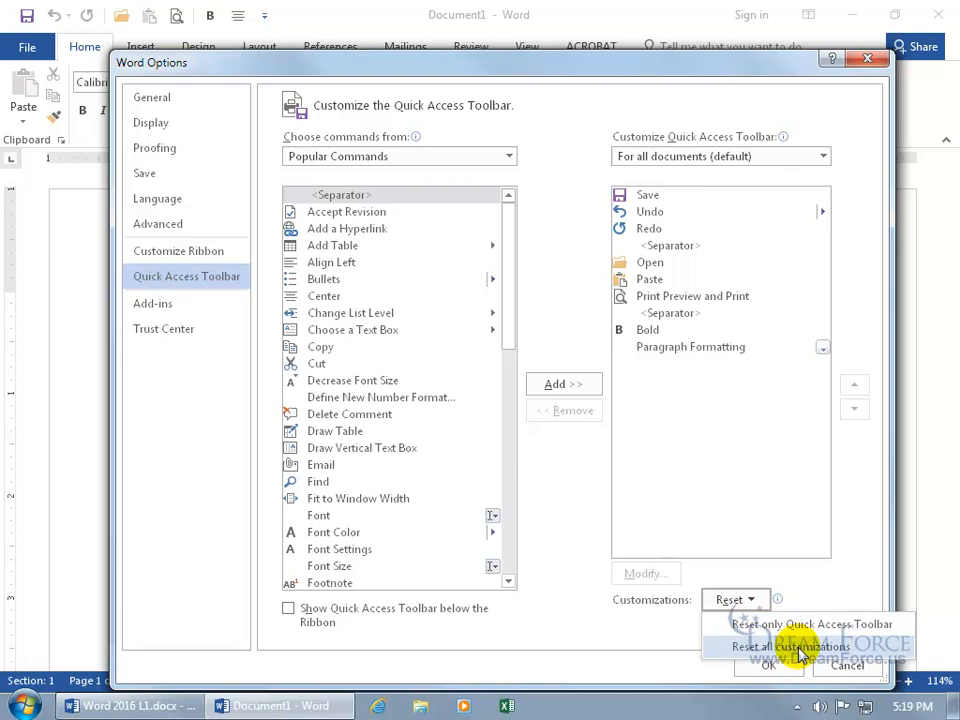
{"action": "left_click", "coordinate": [798, 626]}
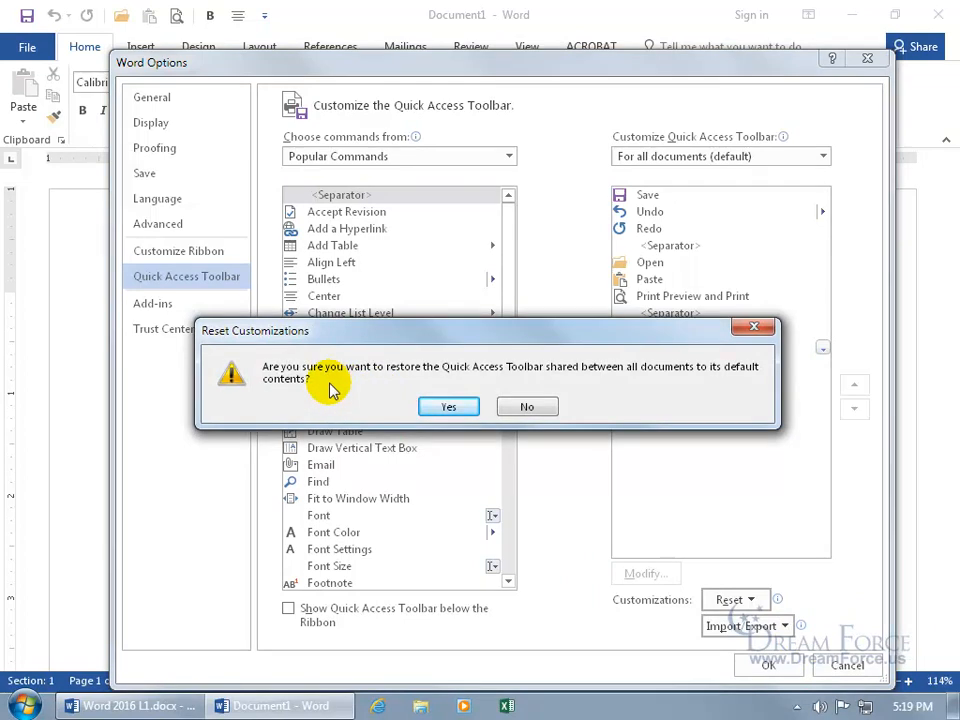
{"action": "left_click", "coordinate": [446, 406]}
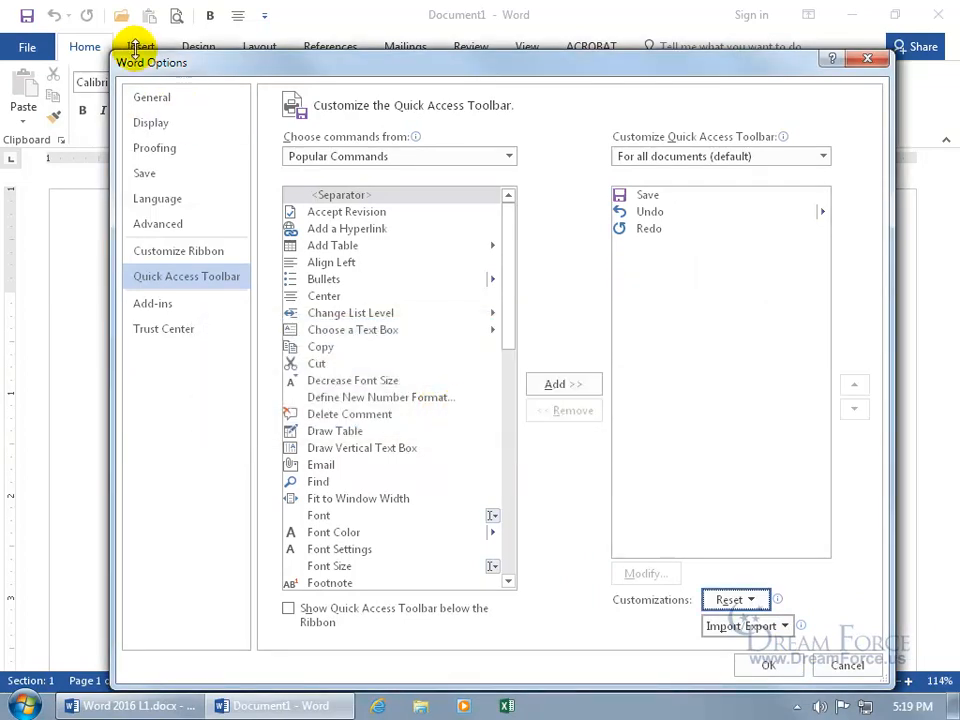
{"action": "left_click", "coordinate": [764, 658]}
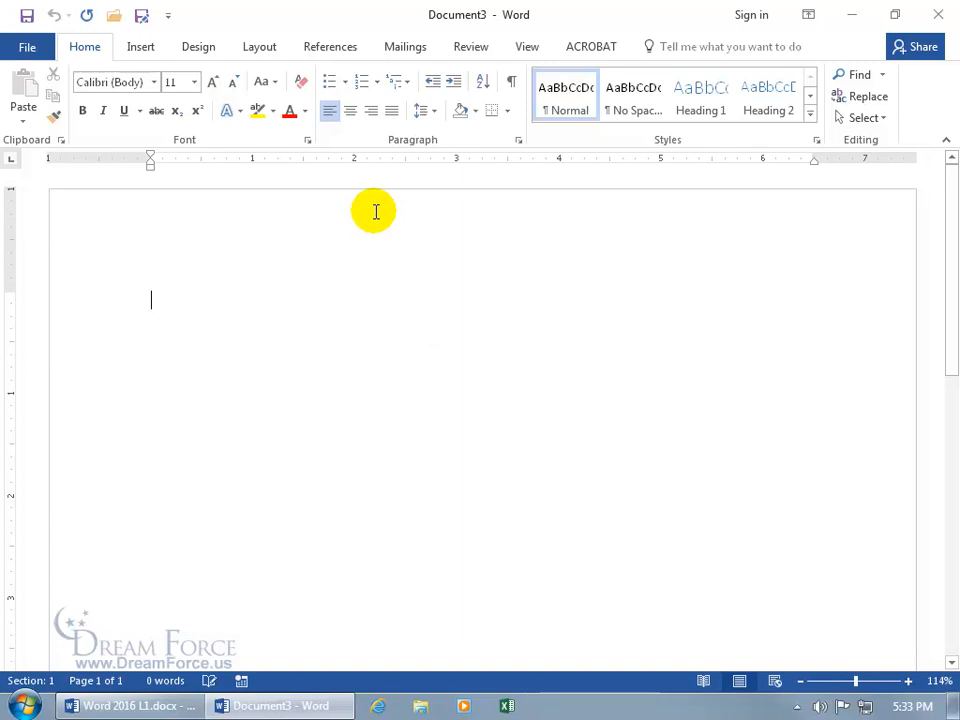
Collapse the ribbon to its tabs, display the Home commands temporarily, and restore the full ribbon.
{"action": "double_click", "coordinate": [96, 50]}
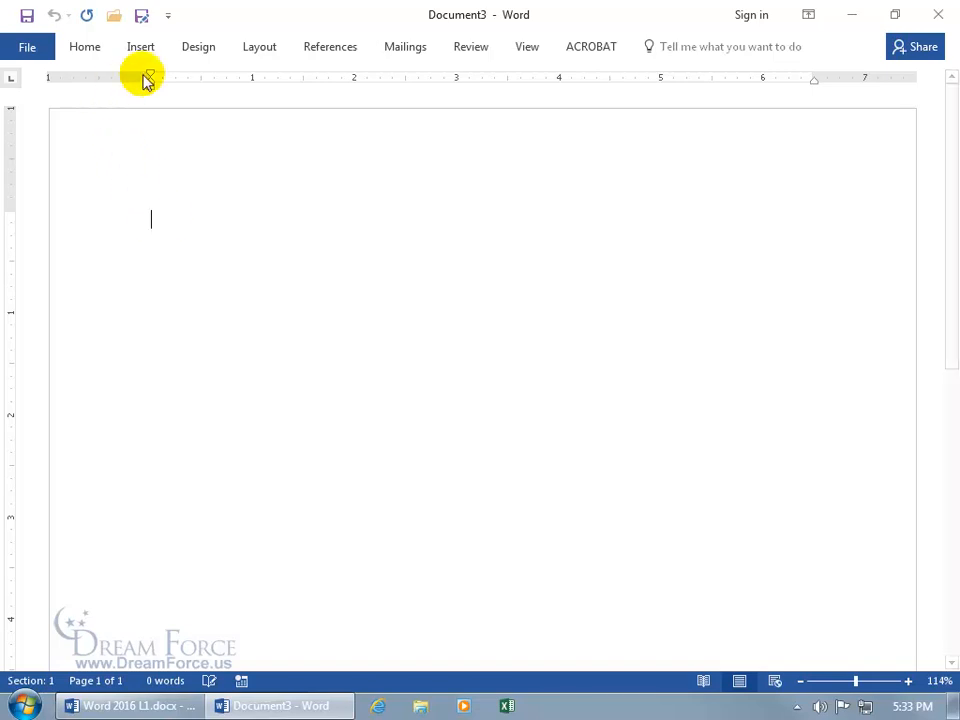
{"action": "left_click", "coordinate": [88, 50]}
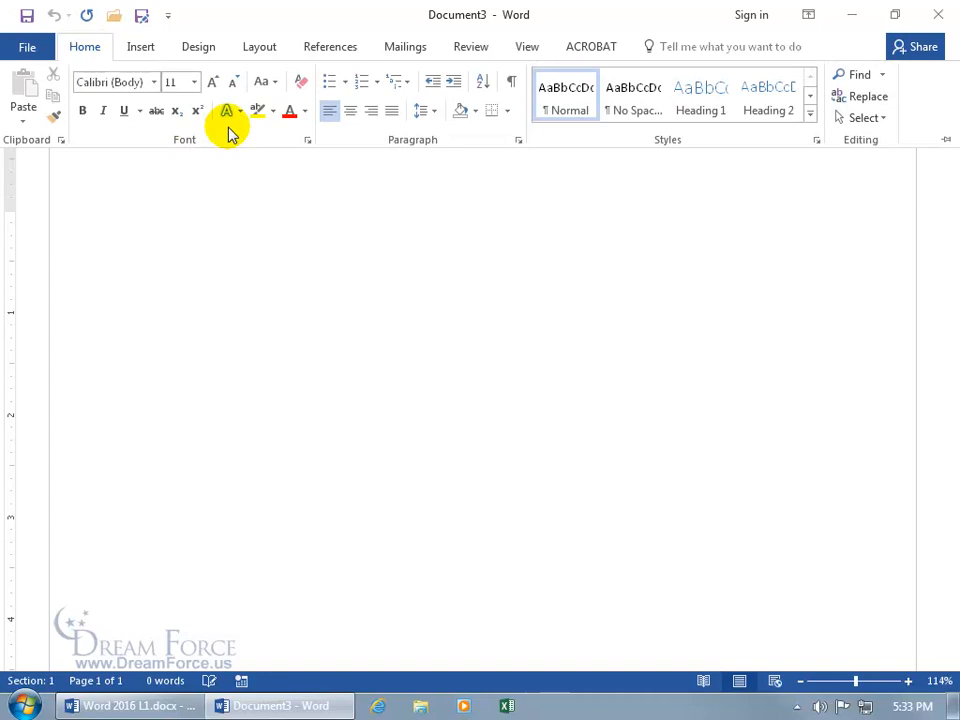
{"action": "left_click", "coordinate": [246, 170]}
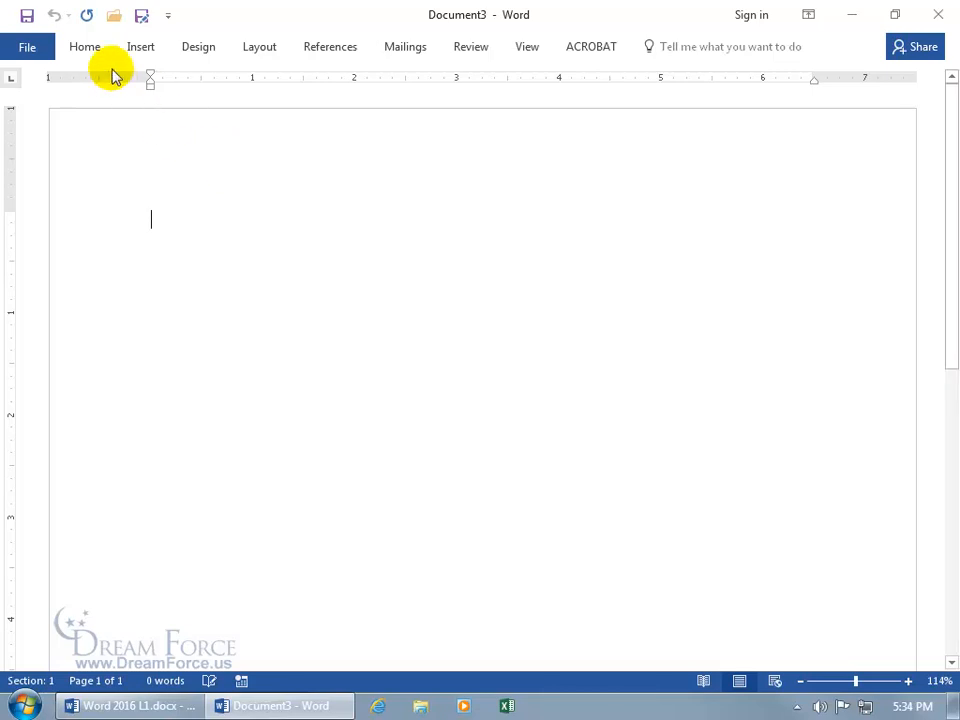
{"action": "double_click", "coordinate": [88, 55]}
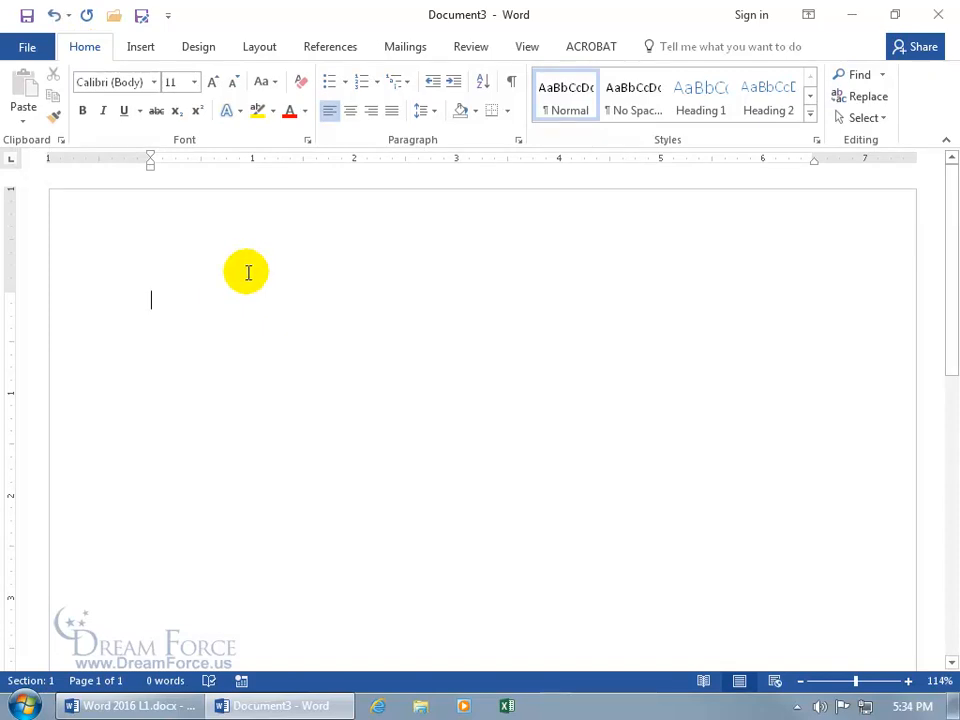
Collapse the ribbon once more and expand it again without using its tabs.
{"action": "key", "text": "ctrl+F1"}
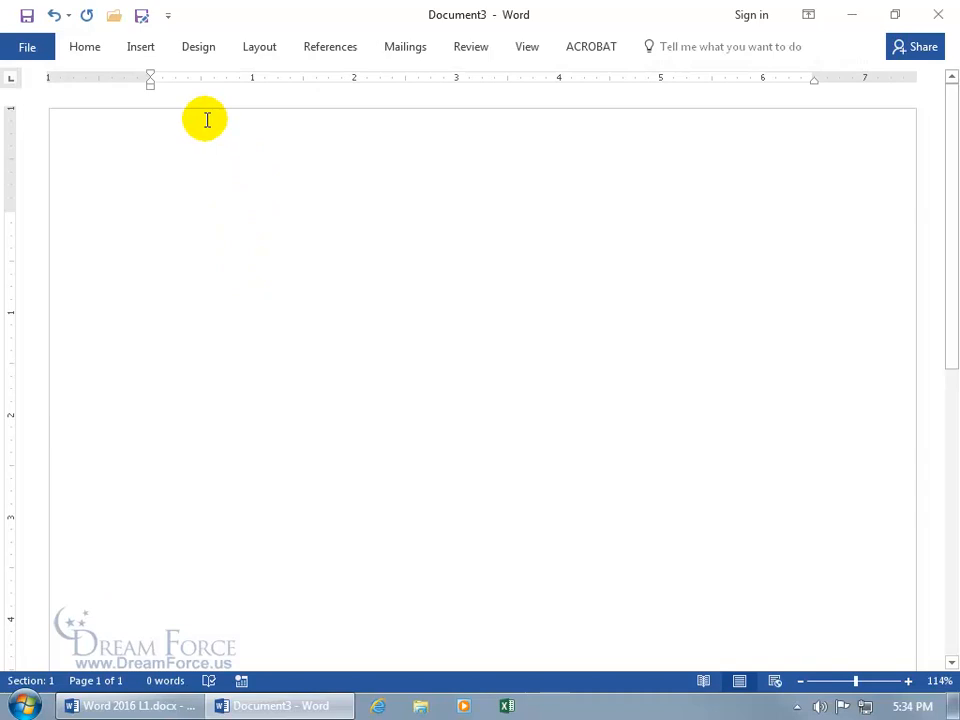
{"action": "key", "text": "ctrl+F1"}
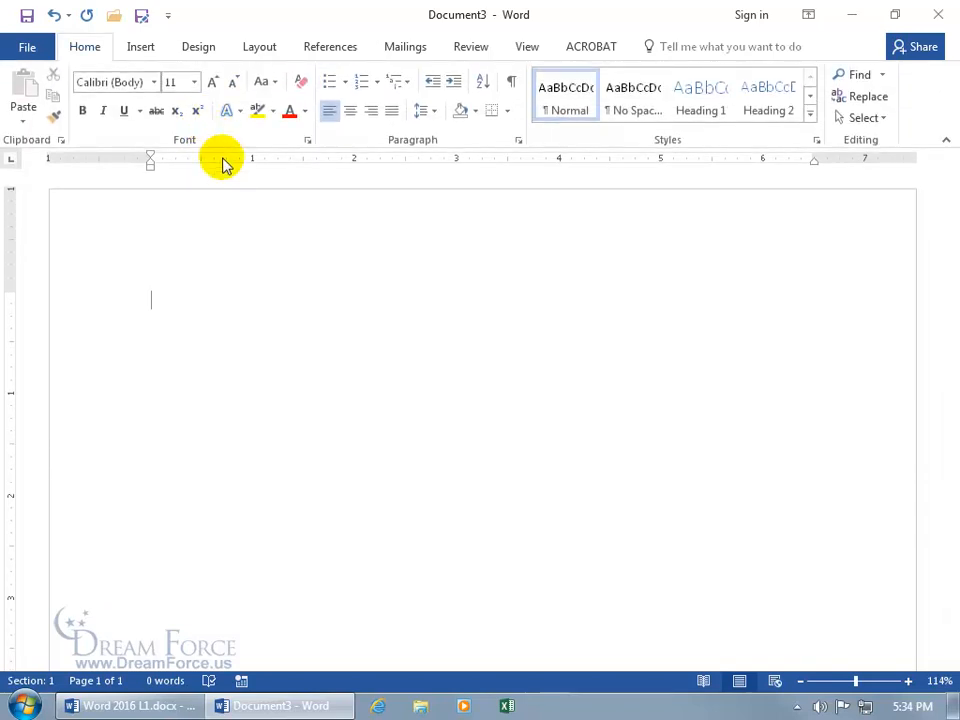
Set the ribbon display option to Show Tabs and bring the full ribbon commands back.
{"action": "left_click", "coordinate": [809, 16]}
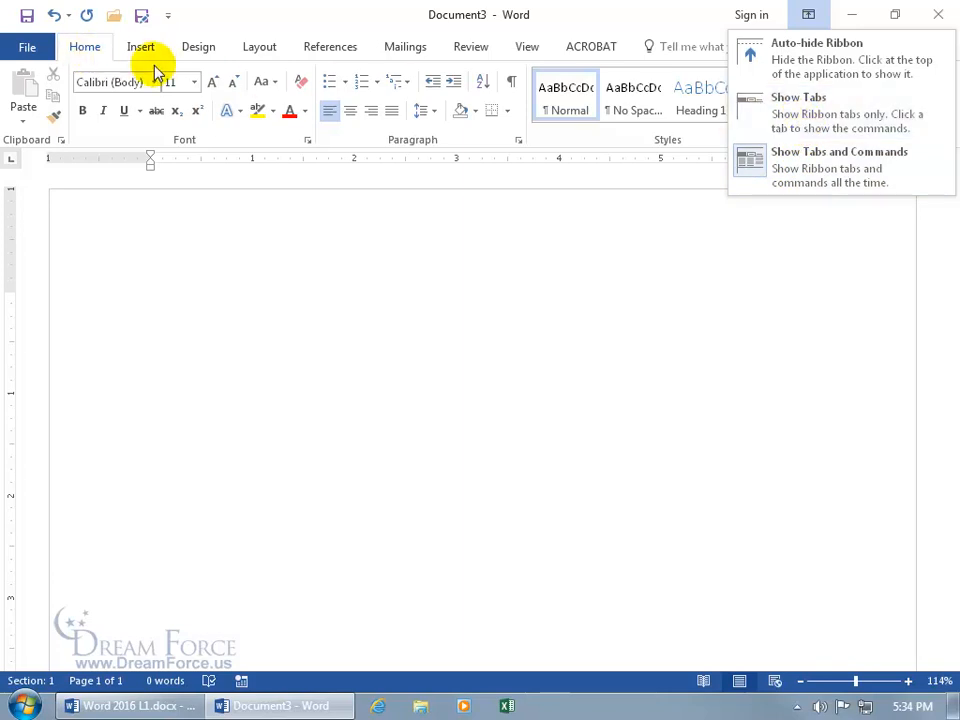
{"action": "left_click", "coordinate": [805, 118]}
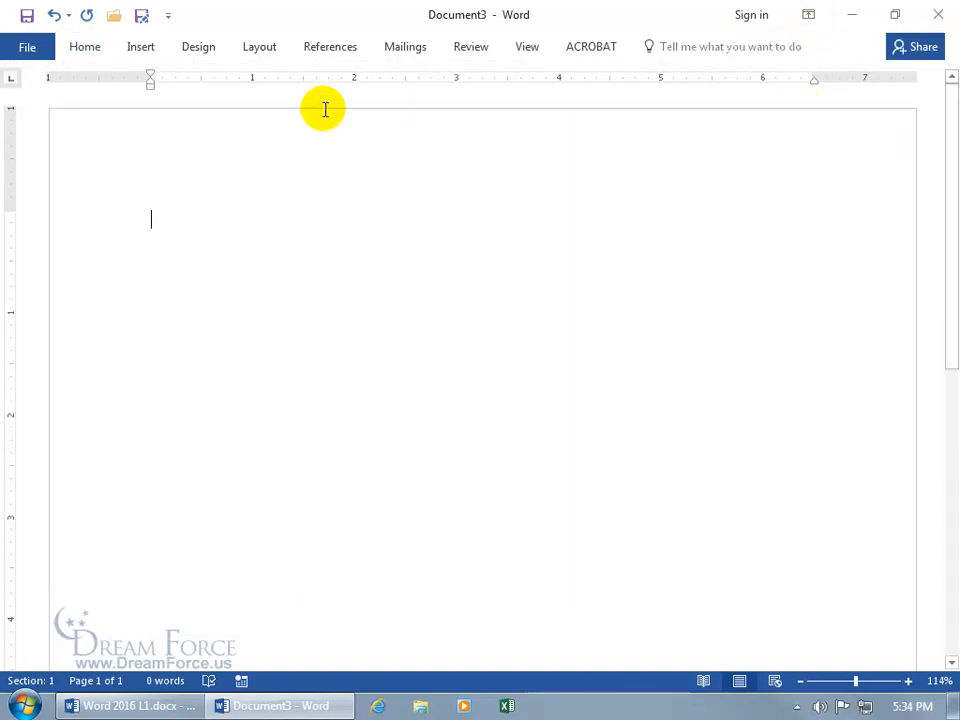
{"action": "key", "text": "ctrl+F1"}
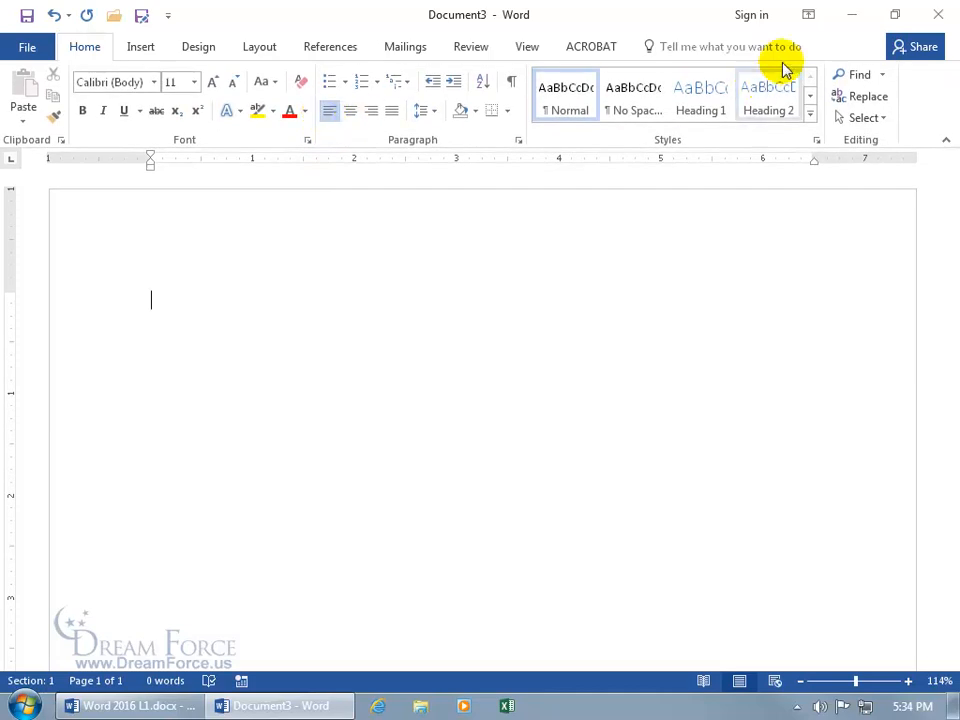
Set the ribbon to Auto-hide Ribbon, then temporarily reveal it twice and return to the document each time.
{"action": "left_click", "coordinate": [808, 16]}
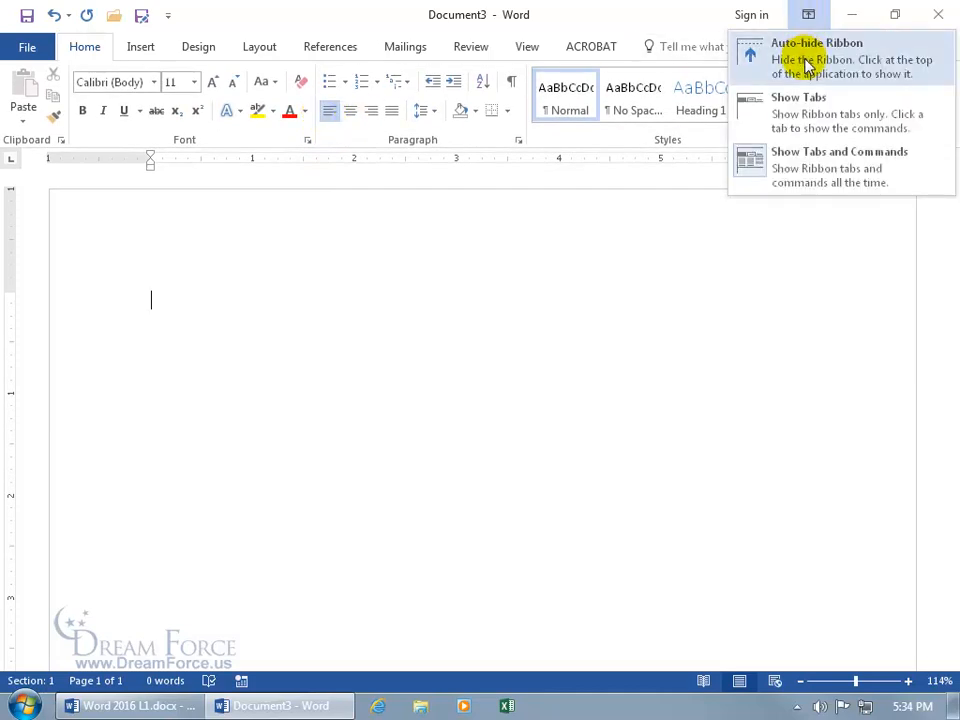
{"action": "left_click", "coordinate": [806, 63]}
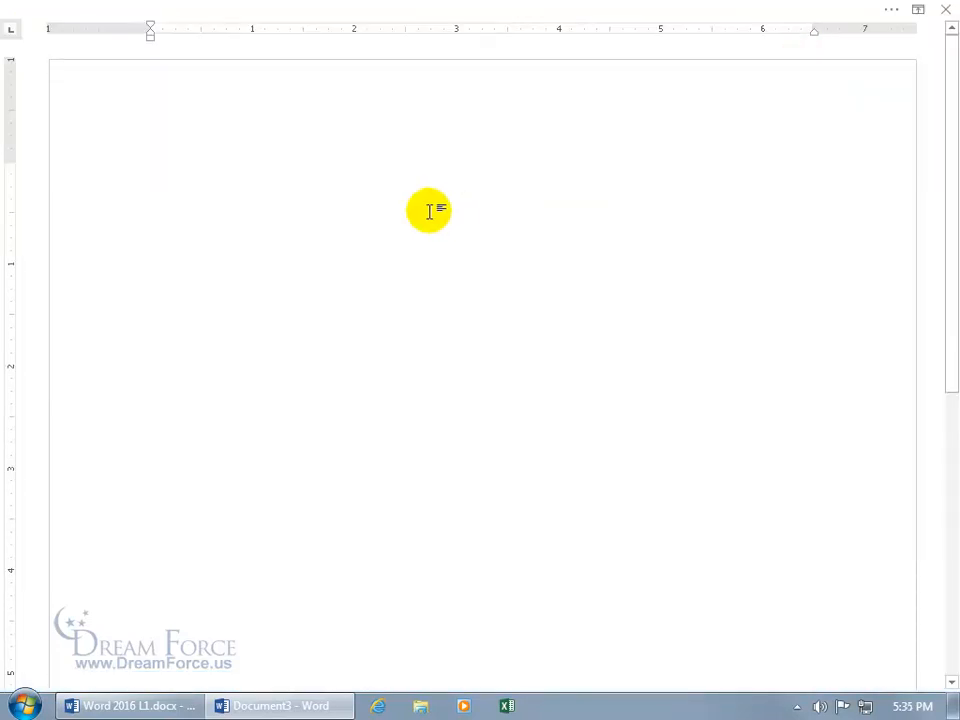
{"action": "left_click", "coordinate": [893, 13]}
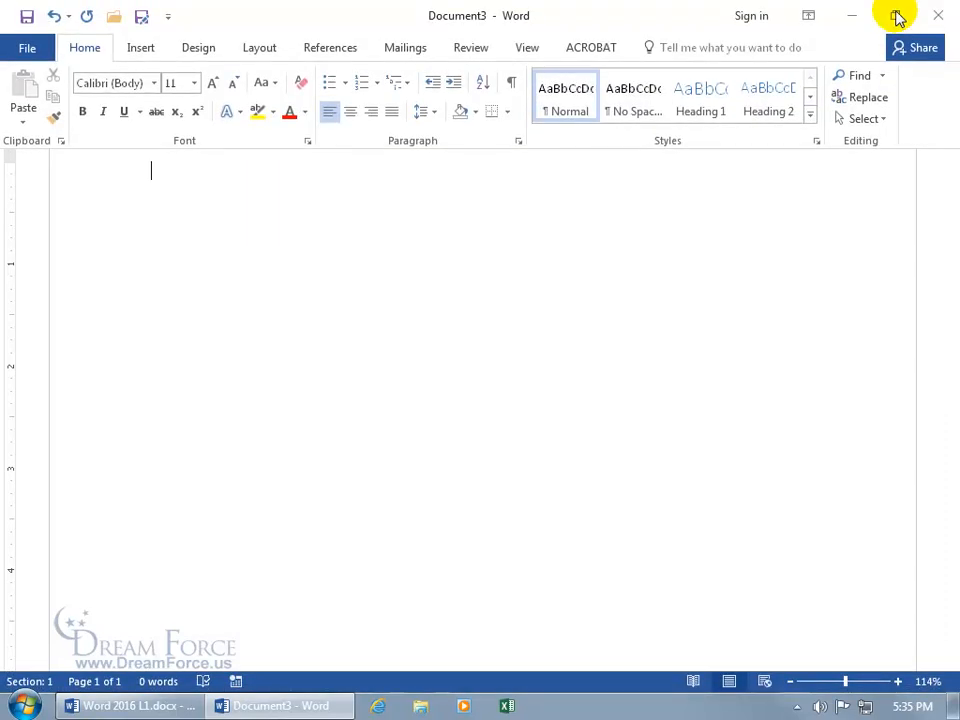
{"action": "left_click", "coordinate": [673, 243]}
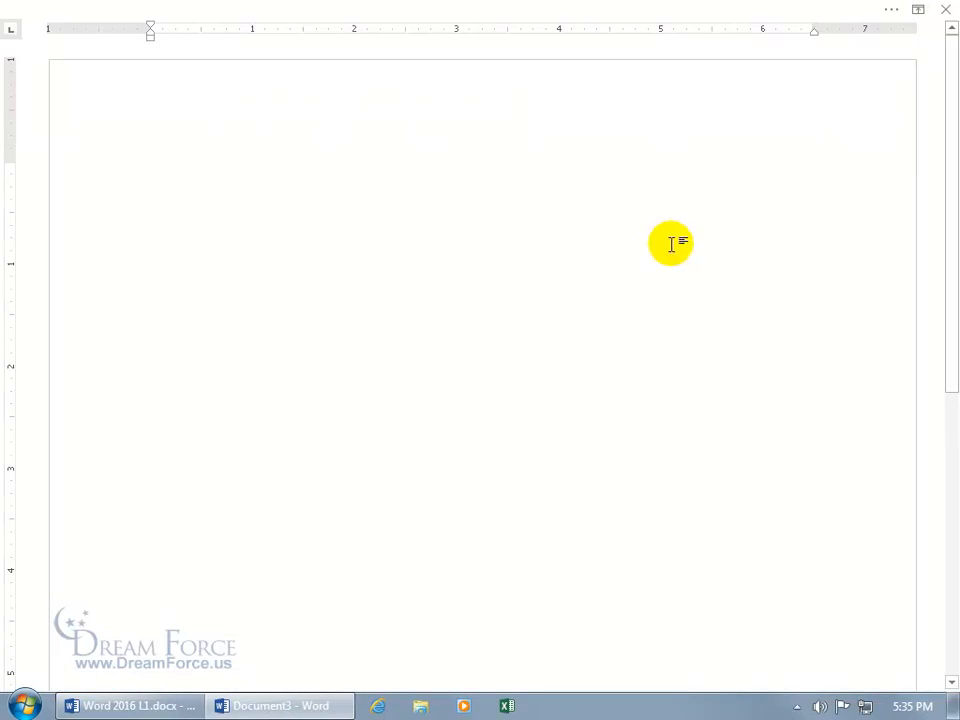
{"action": "left_click", "coordinate": [448, 13]}
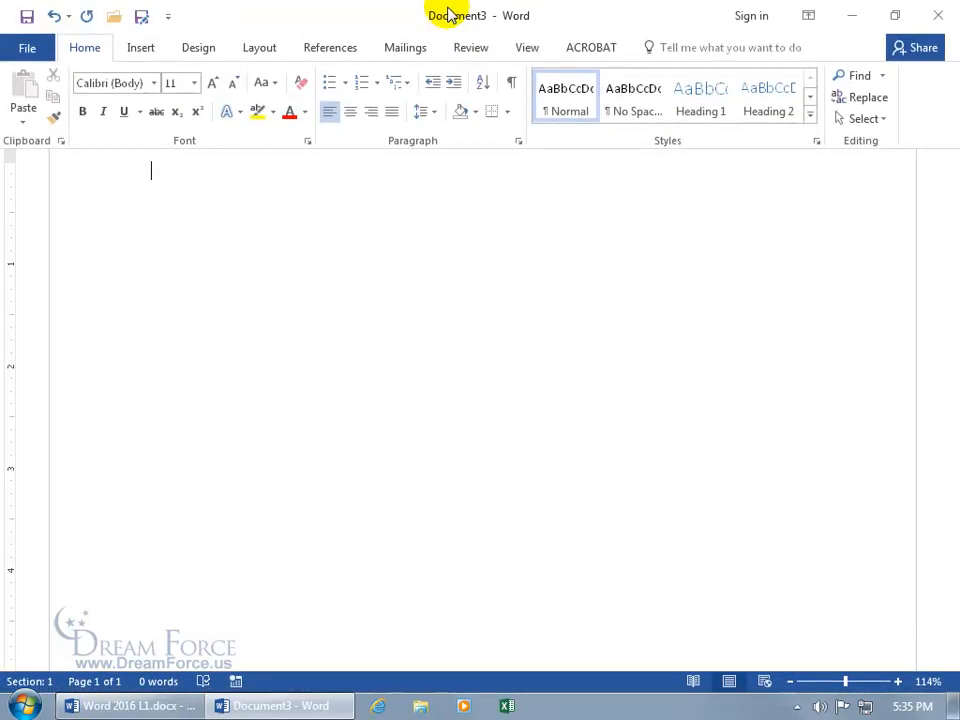
{"action": "left_click", "coordinate": [338, 199]}
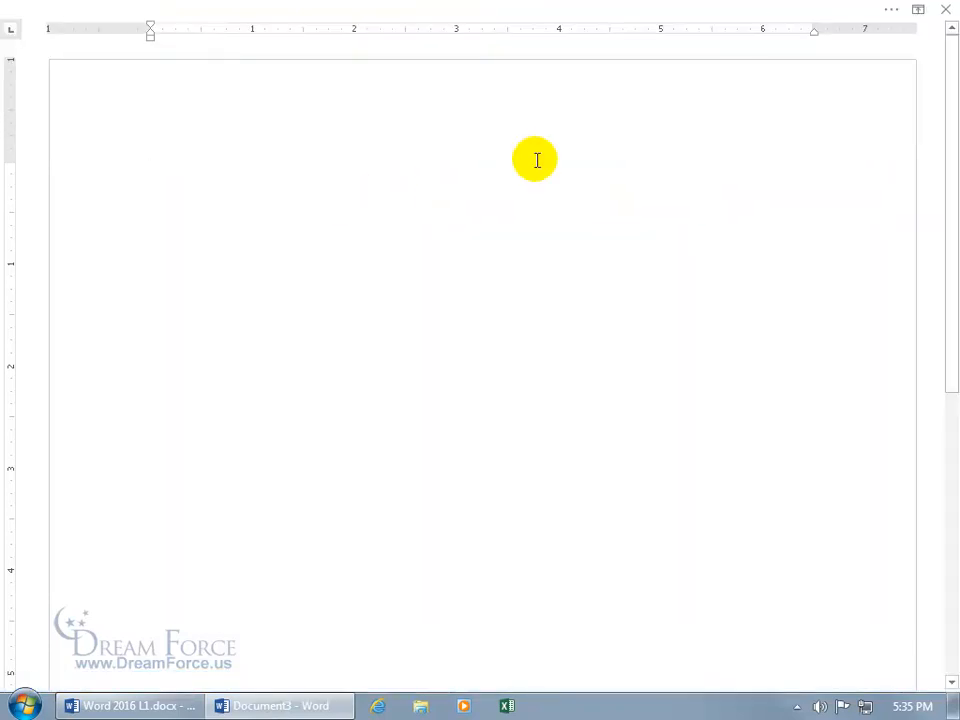
Reveal the auto-hidden ribbon and set its display option to Show Tabs and Commands.
{"action": "left_click", "coordinate": [896, 12]}
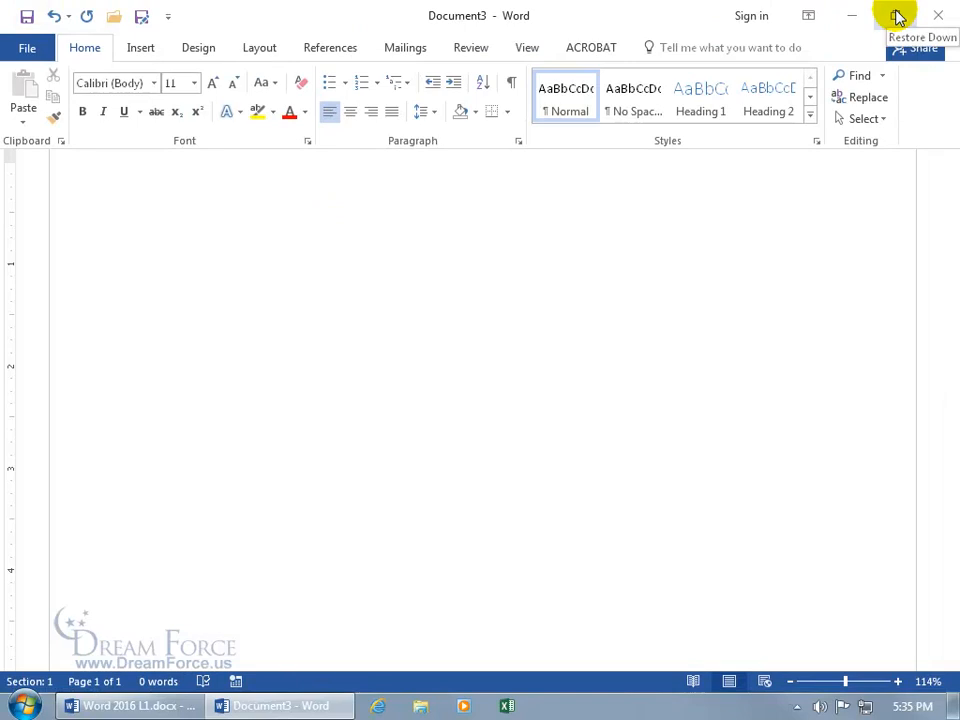
{"action": "left_click", "coordinate": [810, 24]}
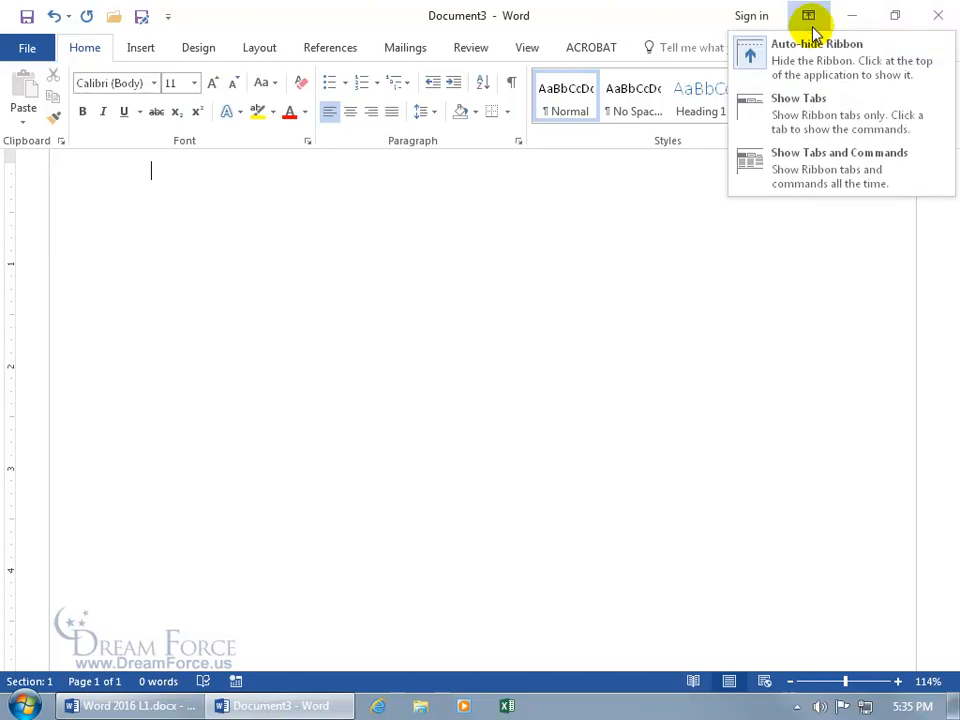
{"action": "left_click", "coordinate": [810, 172]}
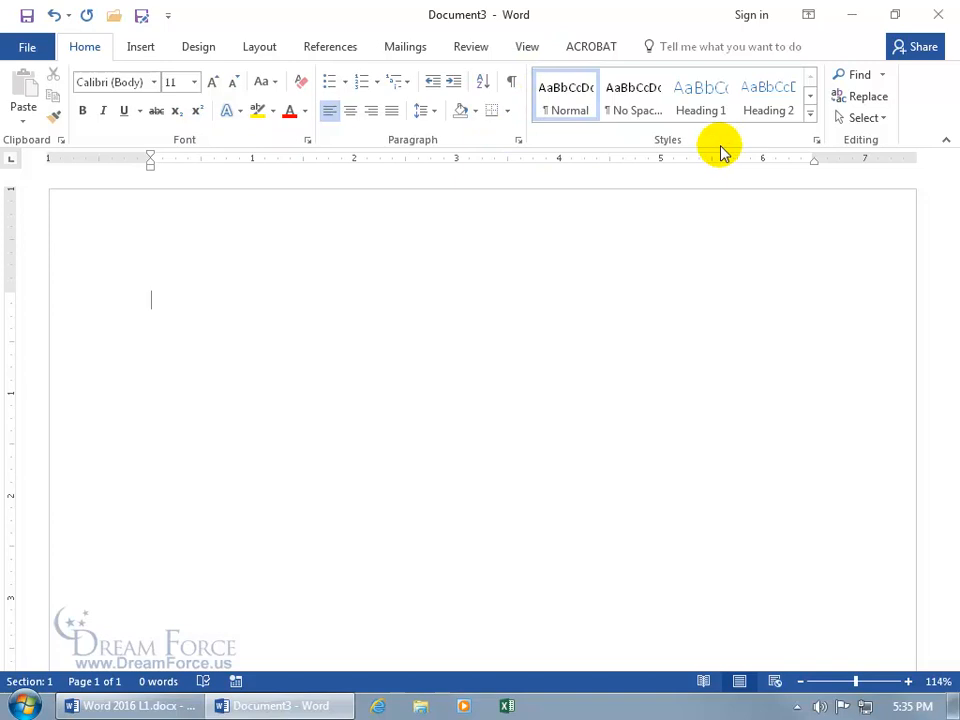
Enable the Developer tab in the ribbon customization options and display its commands.
{"action": "right_click", "coordinate": [408, 96]}
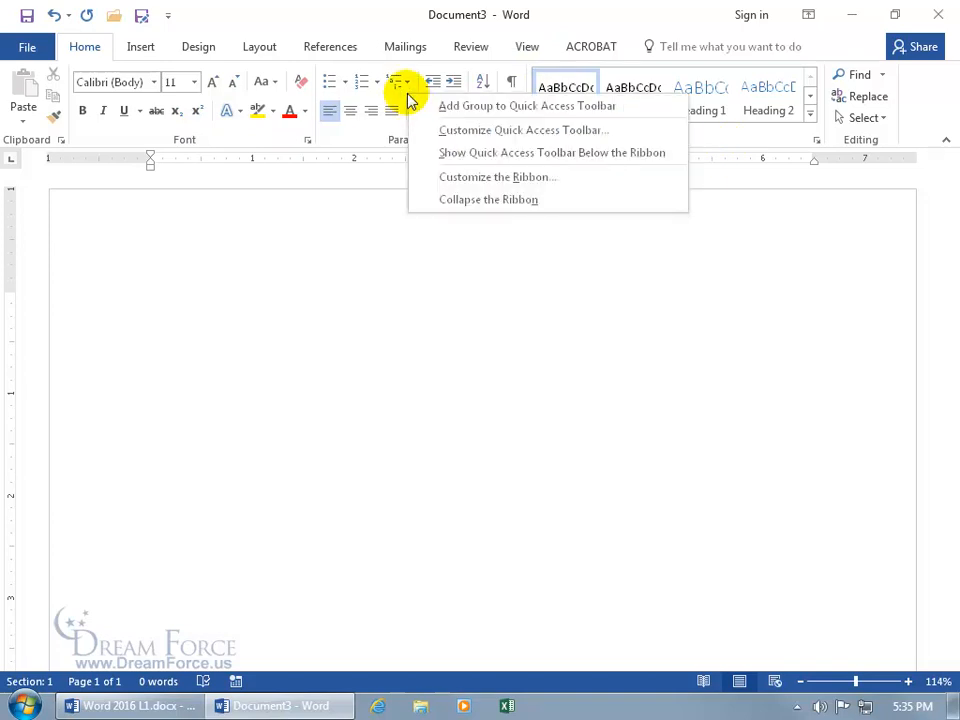
{"action": "left_click", "coordinate": [461, 178]}
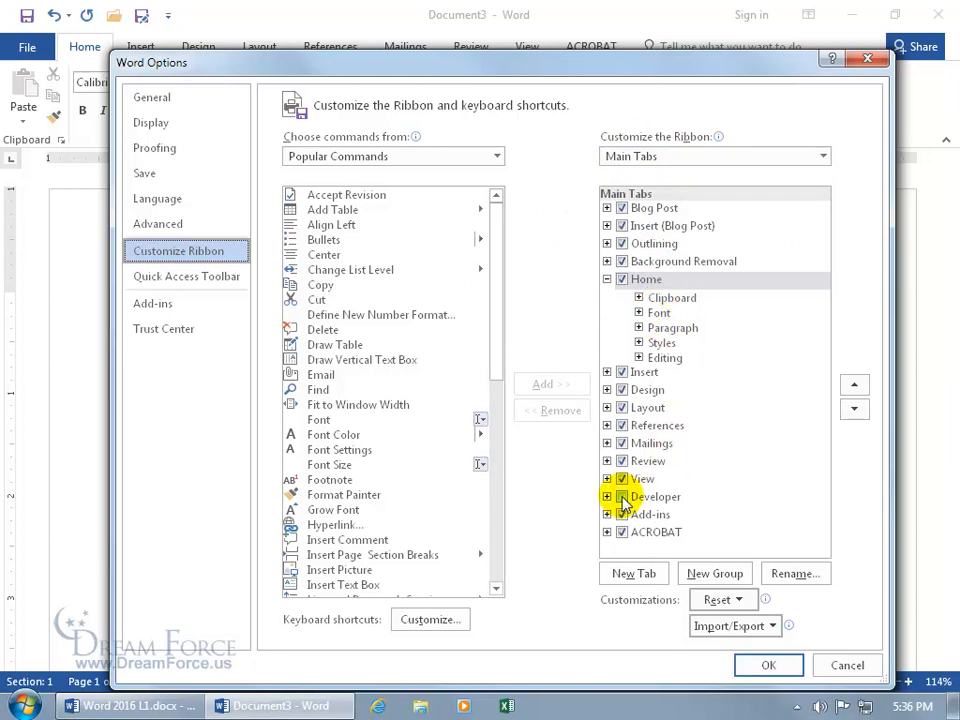
{"action": "left_click", "coordinate": [622, 497]}
{"action": "left_click", "coordinate": [767, 663]}
{"action": "left_click", "coordinate": [594, 47]}
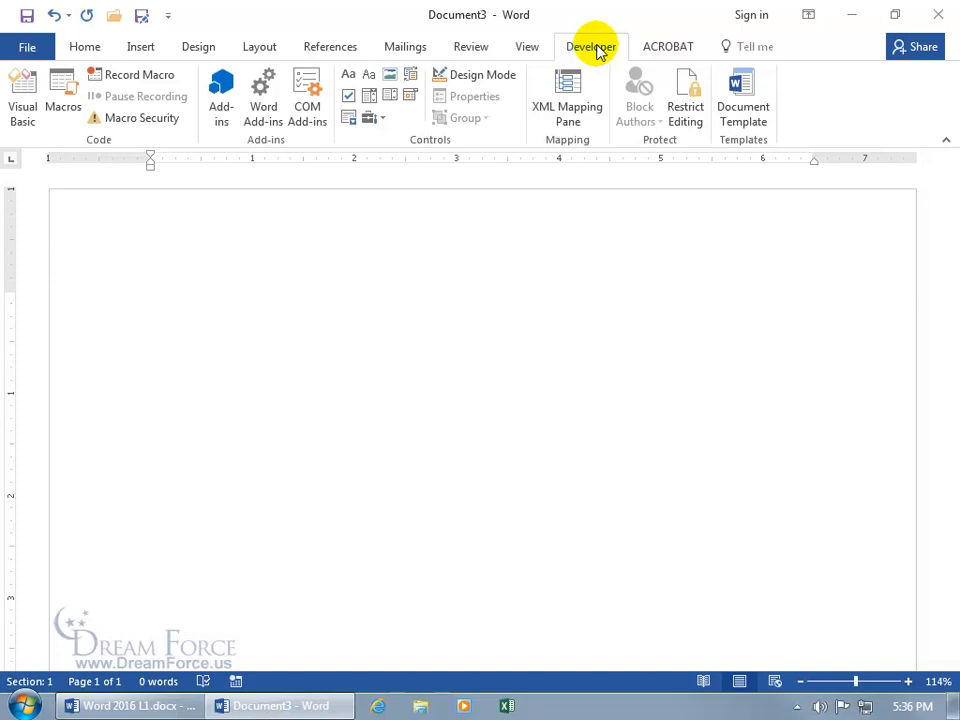
Reopen the ribbon customization options and disable the Developer tab.
{"action": "right_click", "coordinate": [597, 50]}
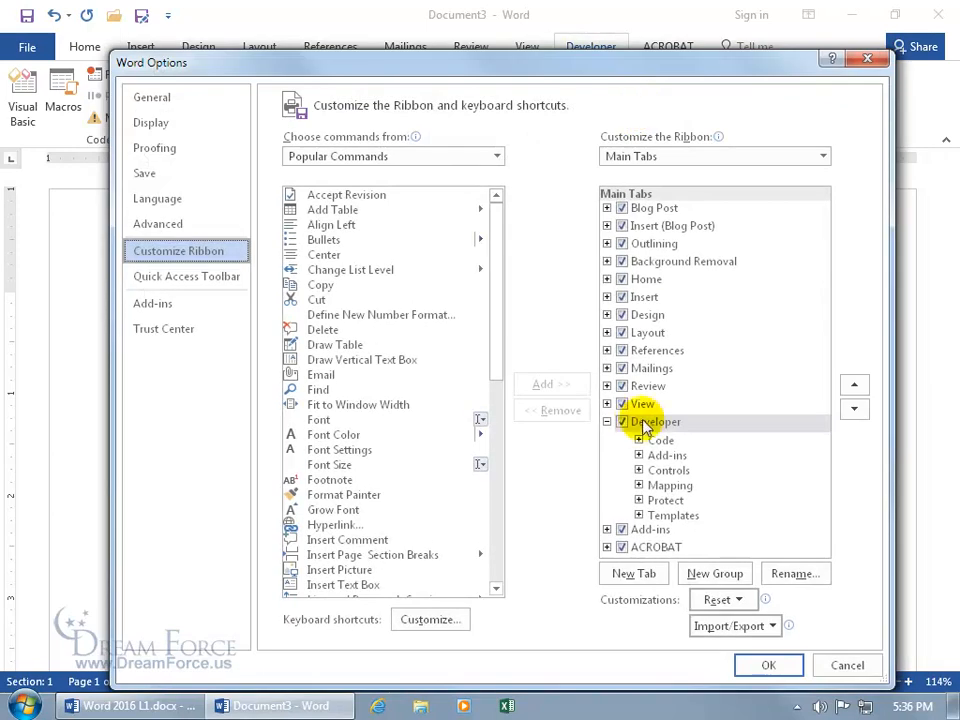
{"action": "left_click", "coordinate": [622, 423]}
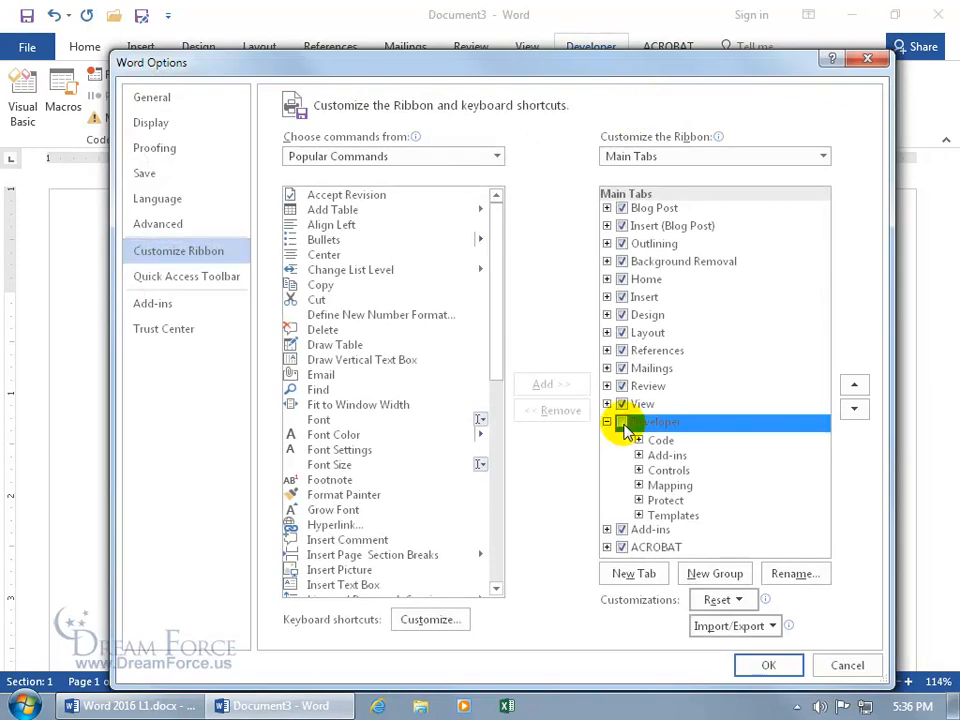
Try to add the Email command to the Clipboard group of the Home tab.
{"action": "left_click", "coordinate": [606, 281]}
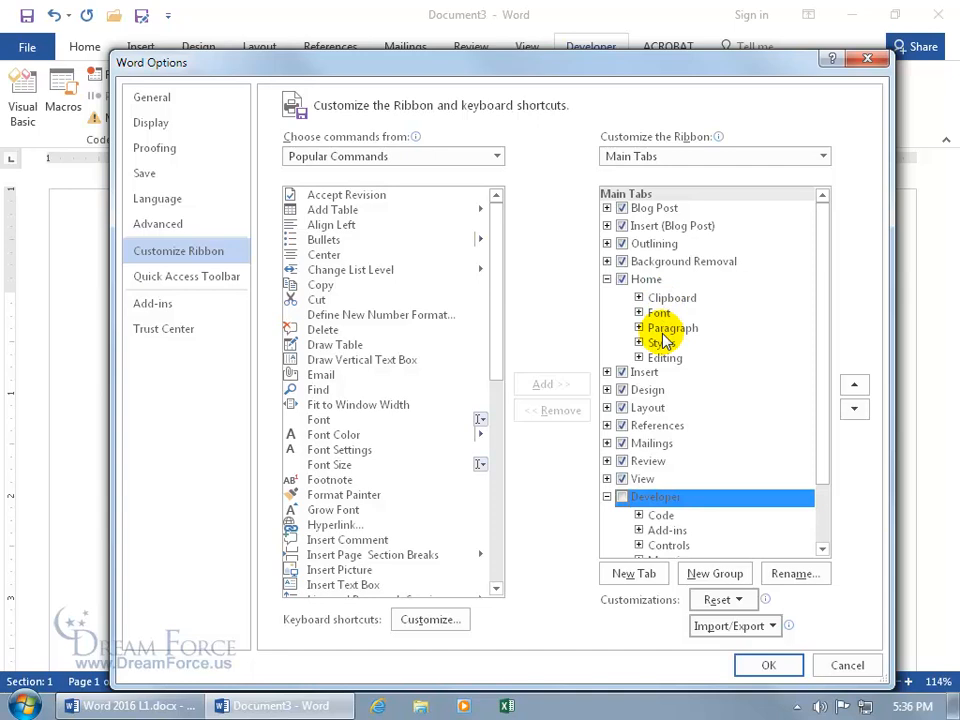
{"action": "left_click", "coordinate": [638, 299]}
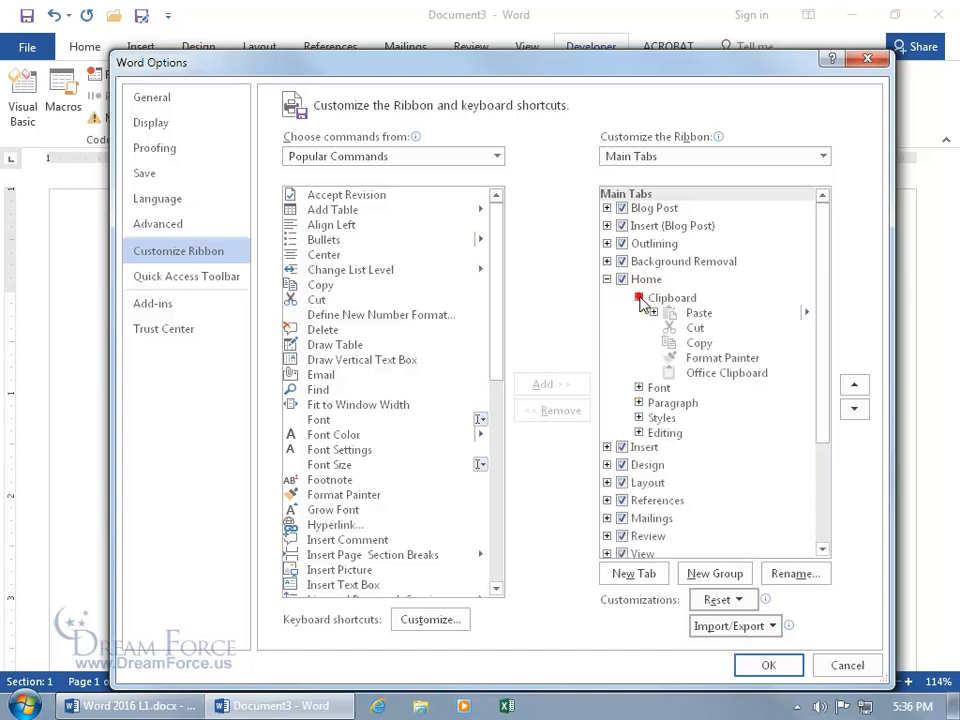
{"action": "left_click", "coordinate": [690, 330]}
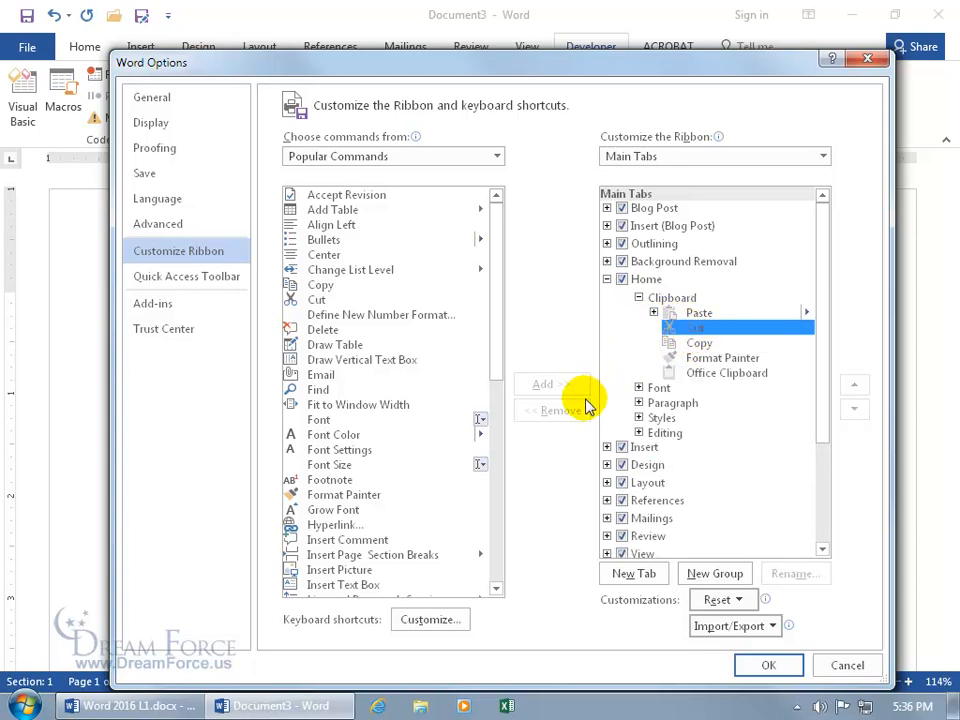
{"action": "left_click", "coordinate": [328, 377]}
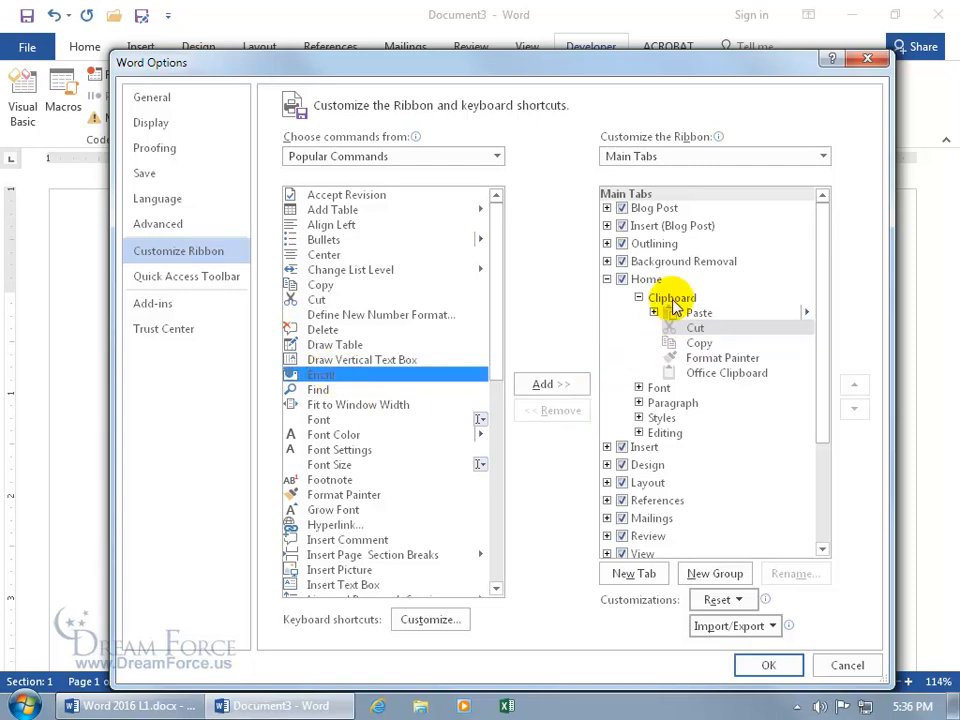
{"action": "left_click", "coordinate": [542, 383]}
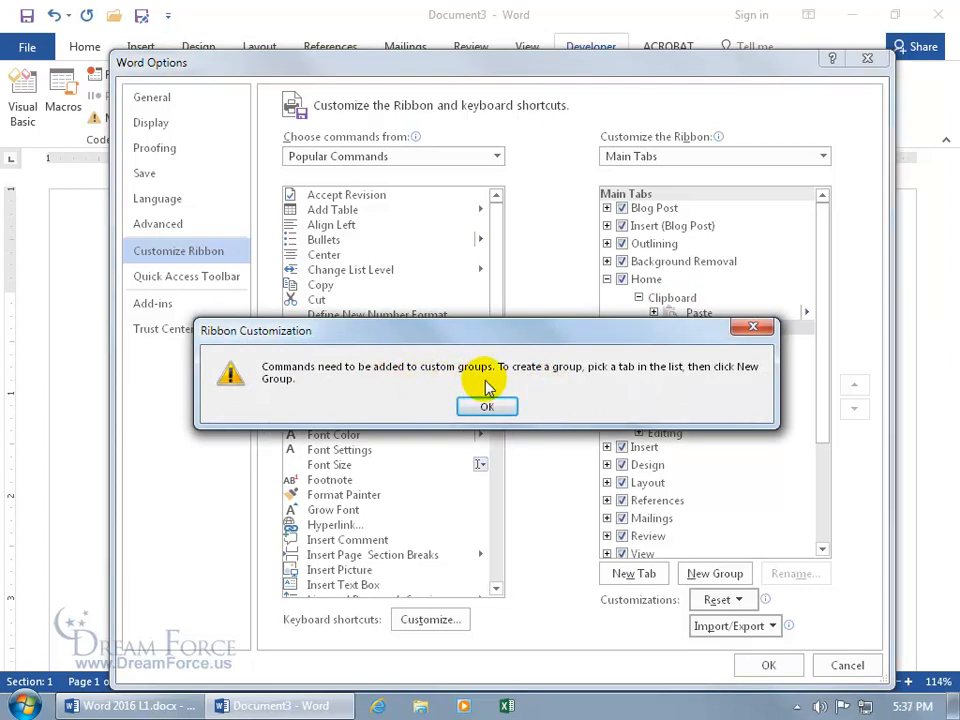
{"action": "left_click", "coordinate": [756, 327]}
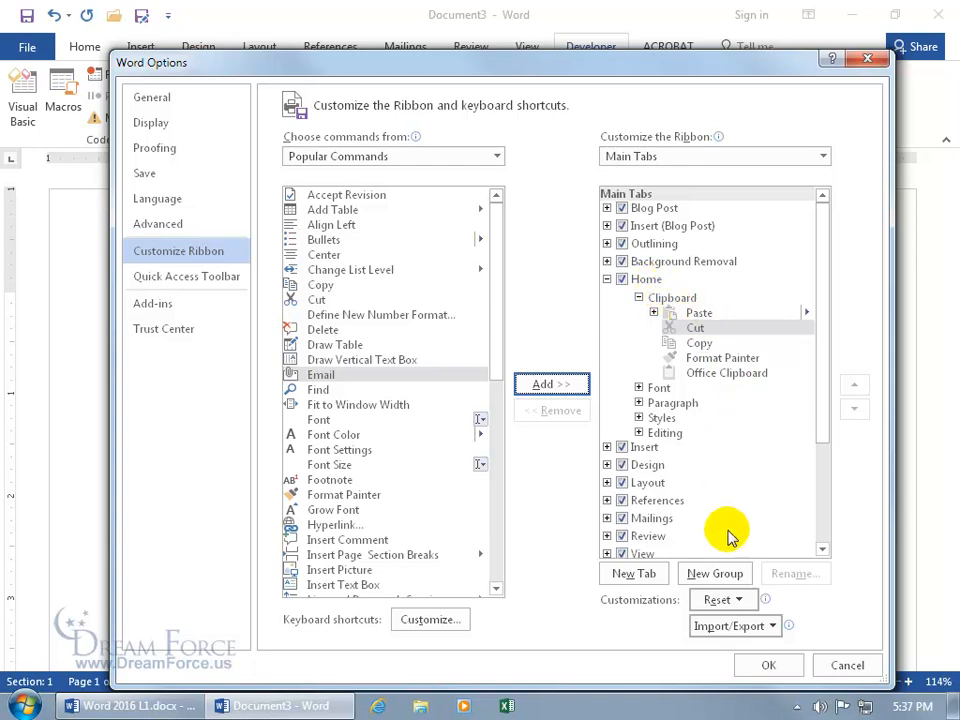
Create a custom group after Clipboard on the Home tab and name it My Spiffy Group.
{"action": "left_click", "coordinate": [716, 574]}
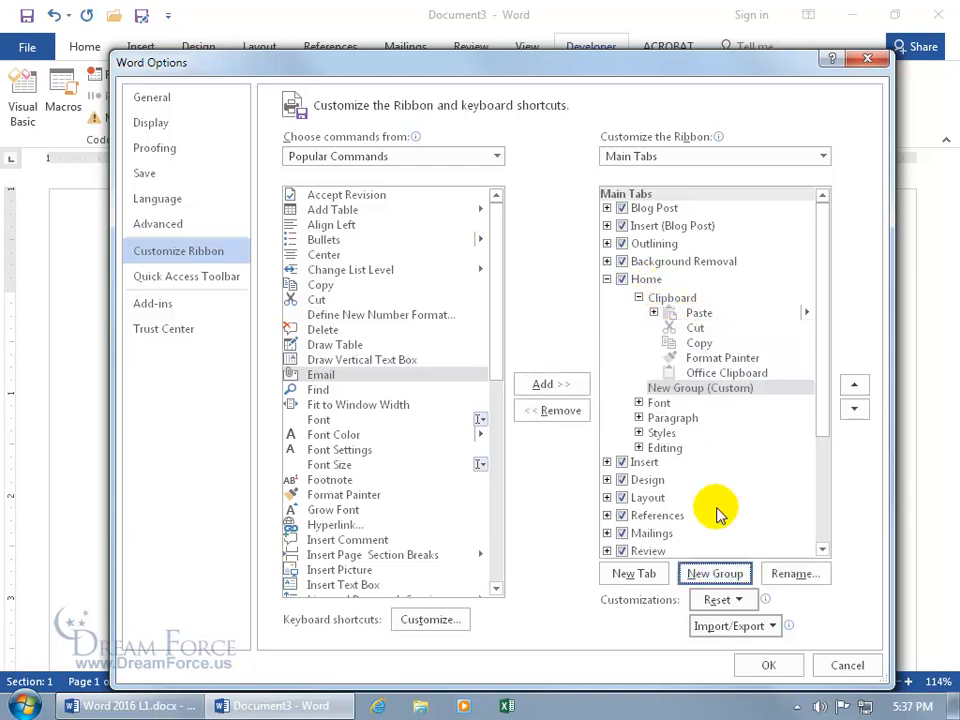
{"action": "left_click", "coordinate": [697, 394]}
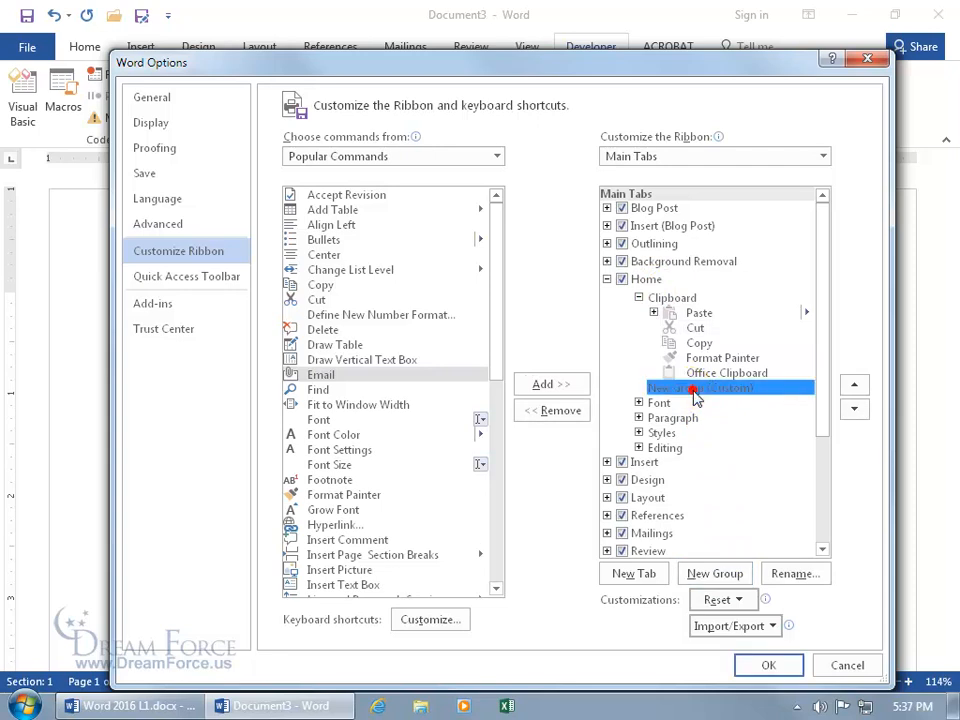
{"action": "left_click", "coordinate": [789, 578]}
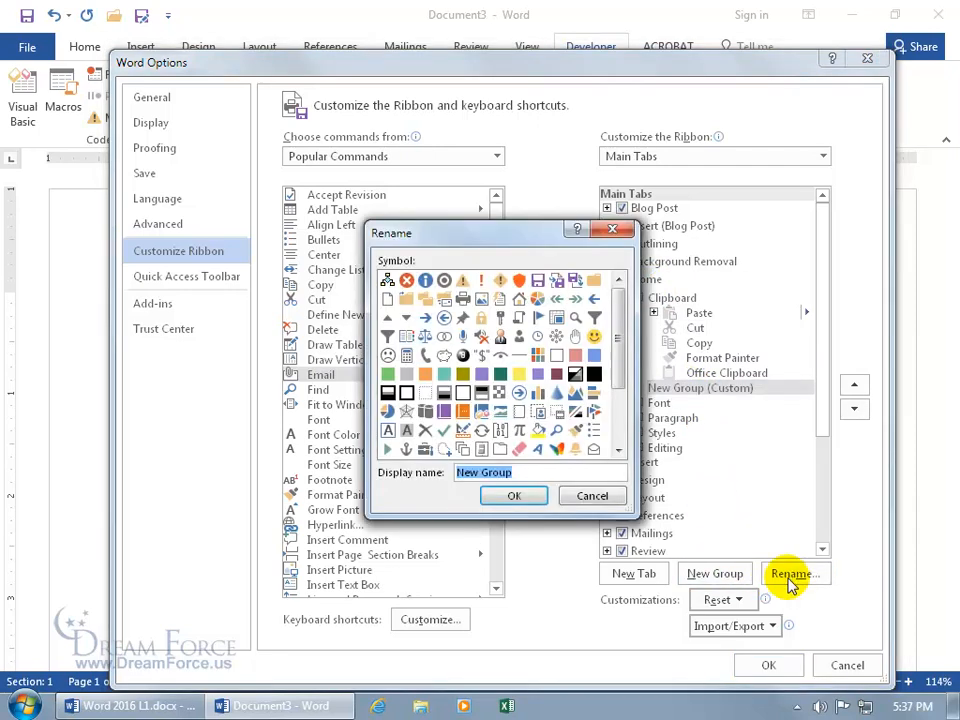
{"action": "left_click_drag", "start_coordinate": [555, 476], "coordinate": [458, 476]}
{"action": "type", "text": "My Spiffy Grou"}
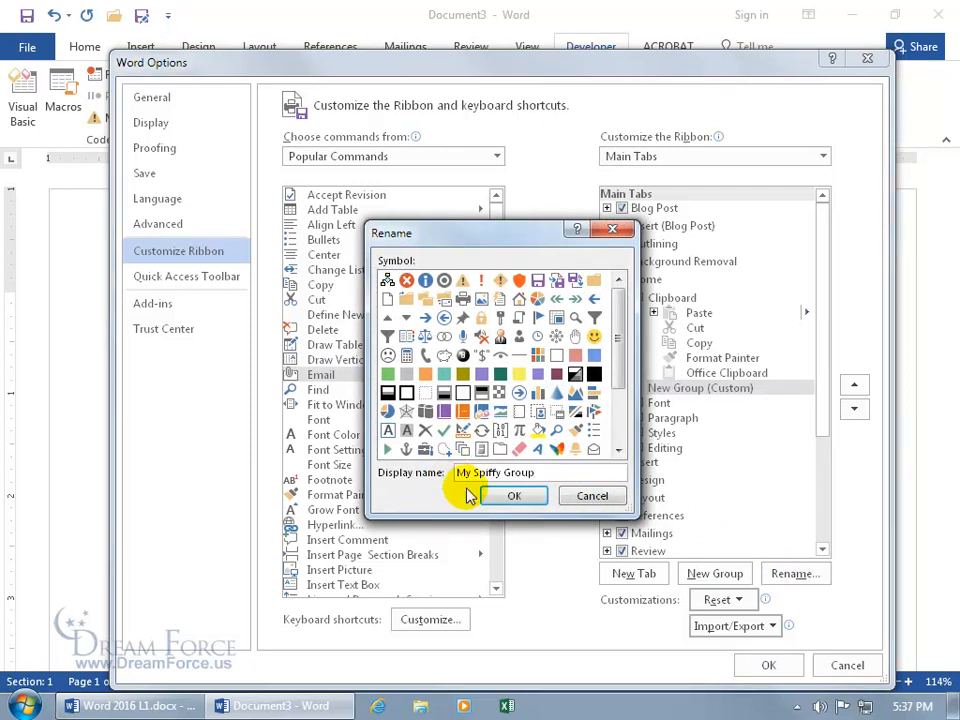
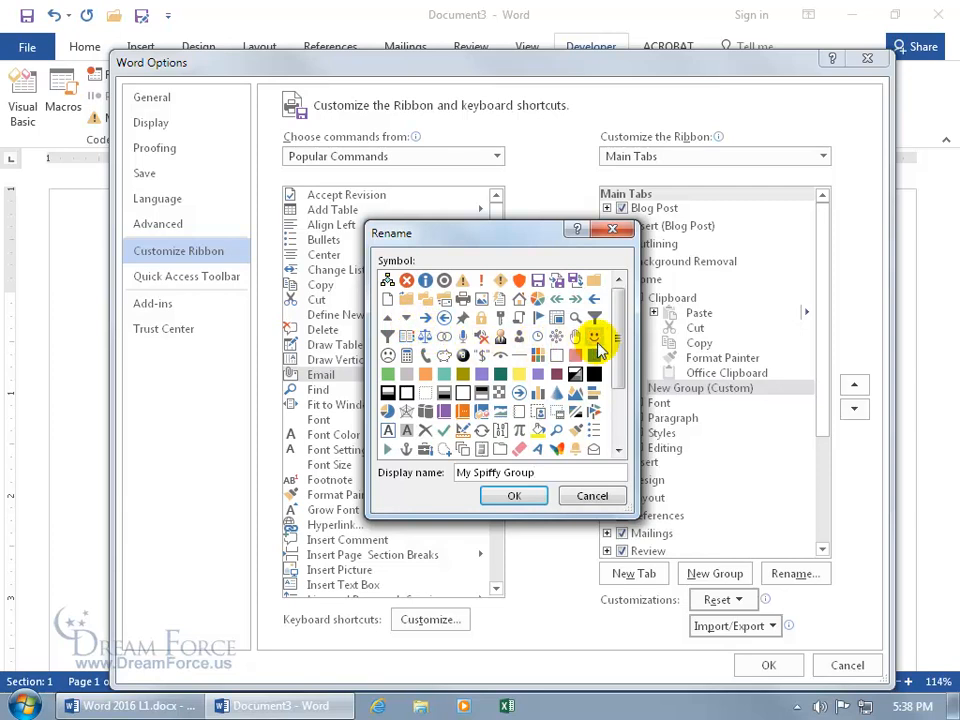
{"action": "left_click", "coordinate": [529, 497]}
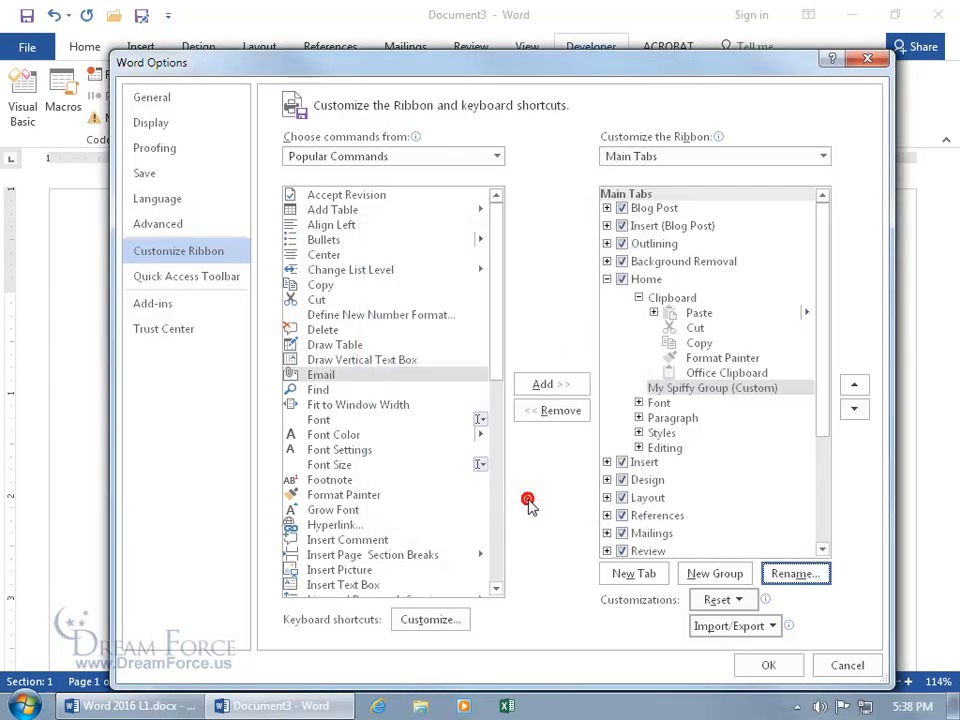
Add the Format Painter, Email and Hyperlink commands to My Spiffy Group.
{"action": "left_click", "coordinate": [688, 396]}
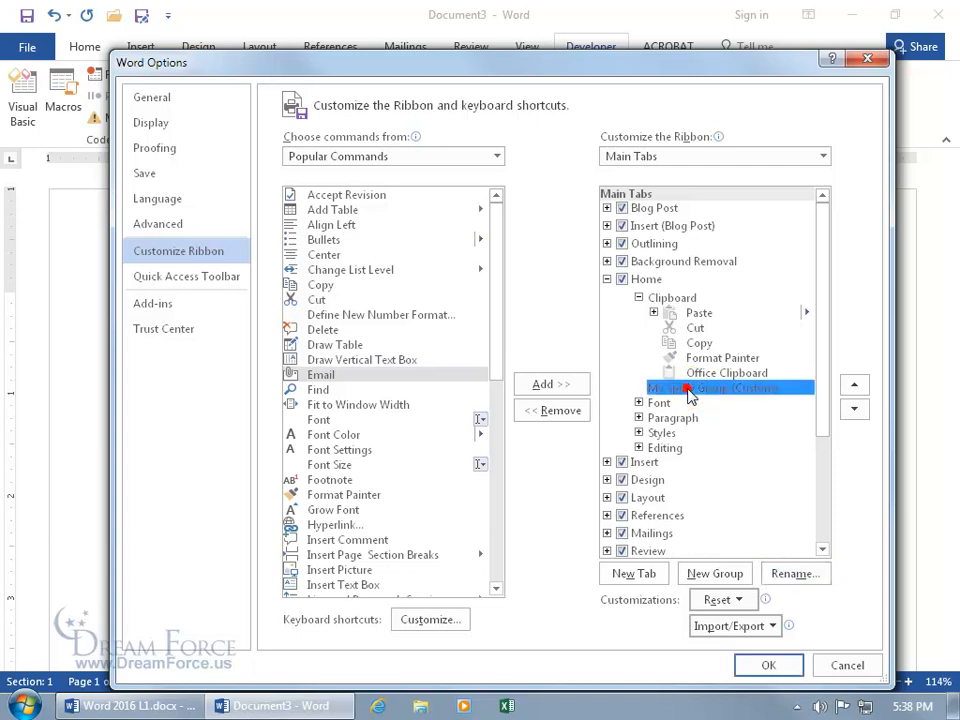
{"action": "left_click", "coordinate": [356, 496]}
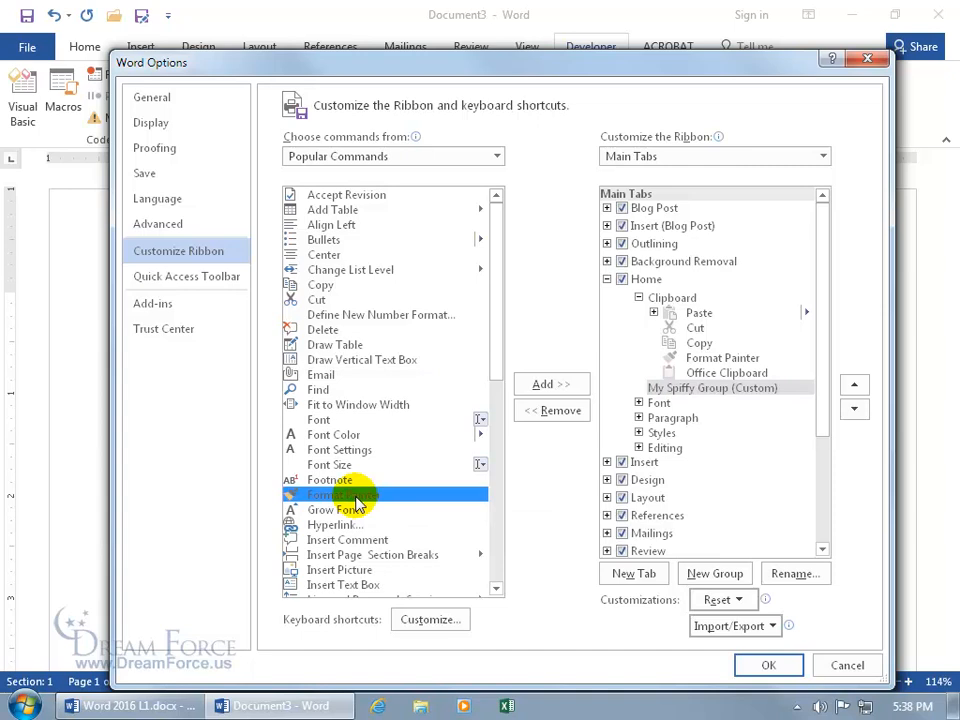
{"action": "left_click", "coordinate": [545, 384]}
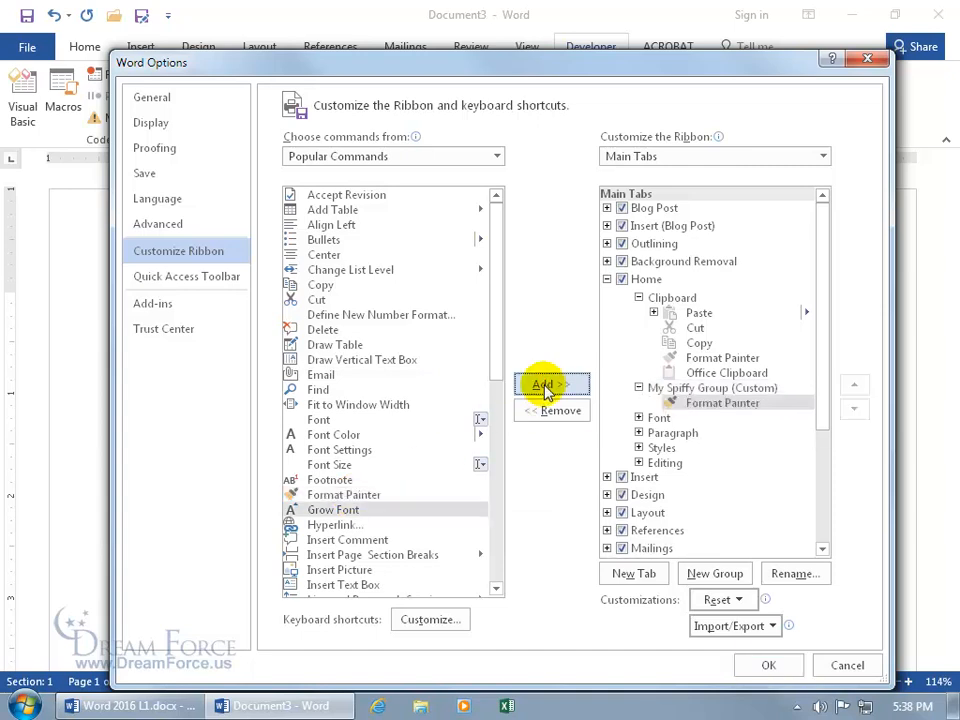
{"action": "left_click", "coordinate": [345, 482]}
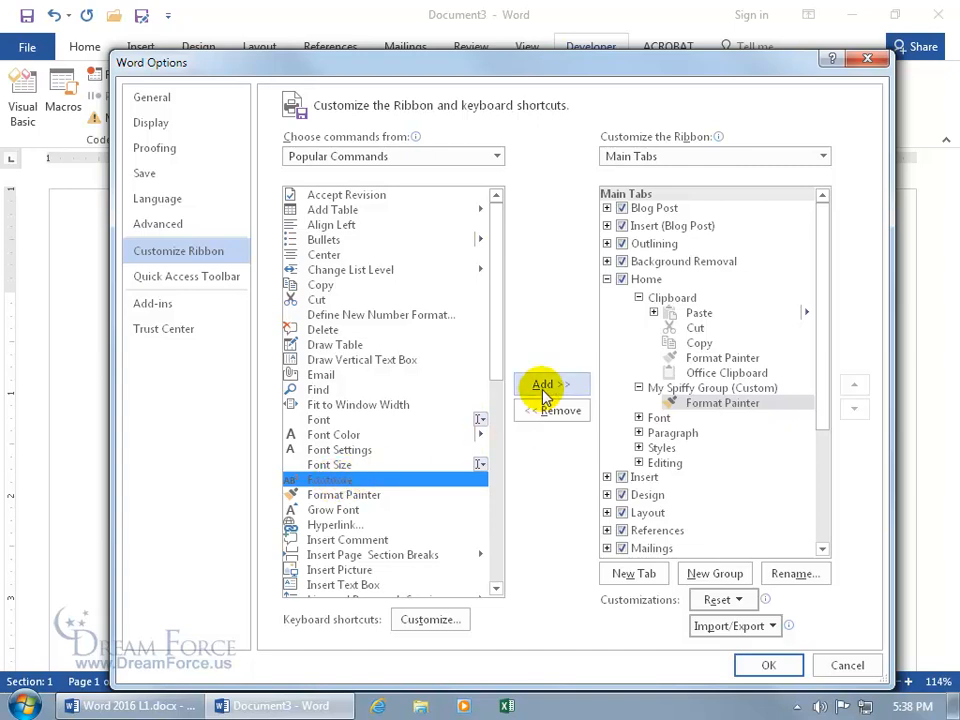
{"action": "left_click", "coordinate": [328, 374]}
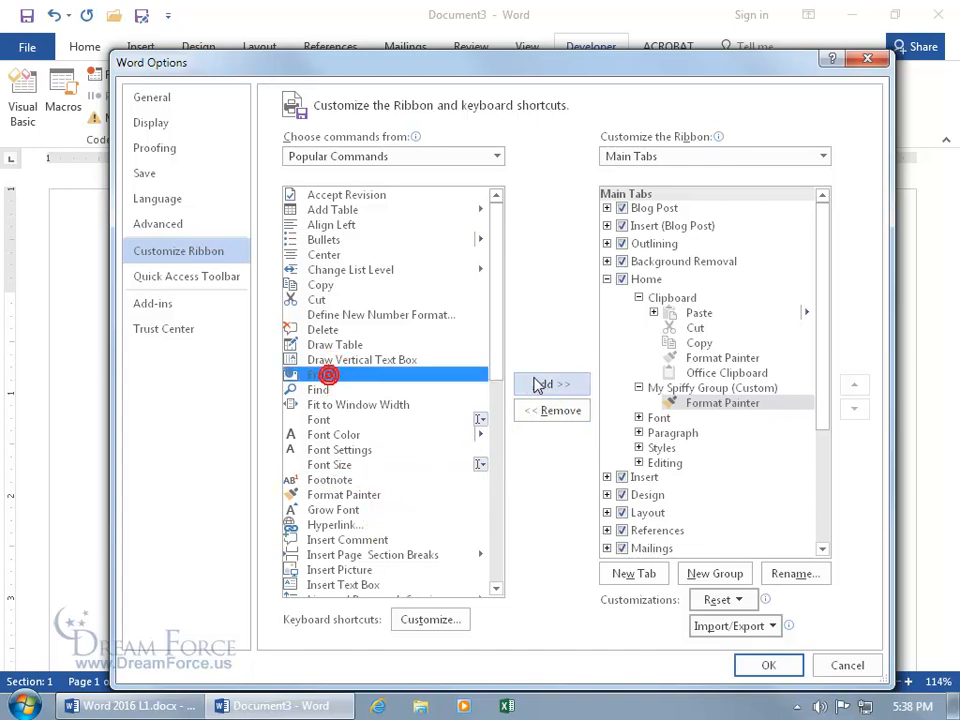
{"action": "left_click", "coordinate": [540, 385]}
{"action": "left_click", "coordinate": [333, 525]}
{"action": "left_click", "coordinate": [545, 385]}
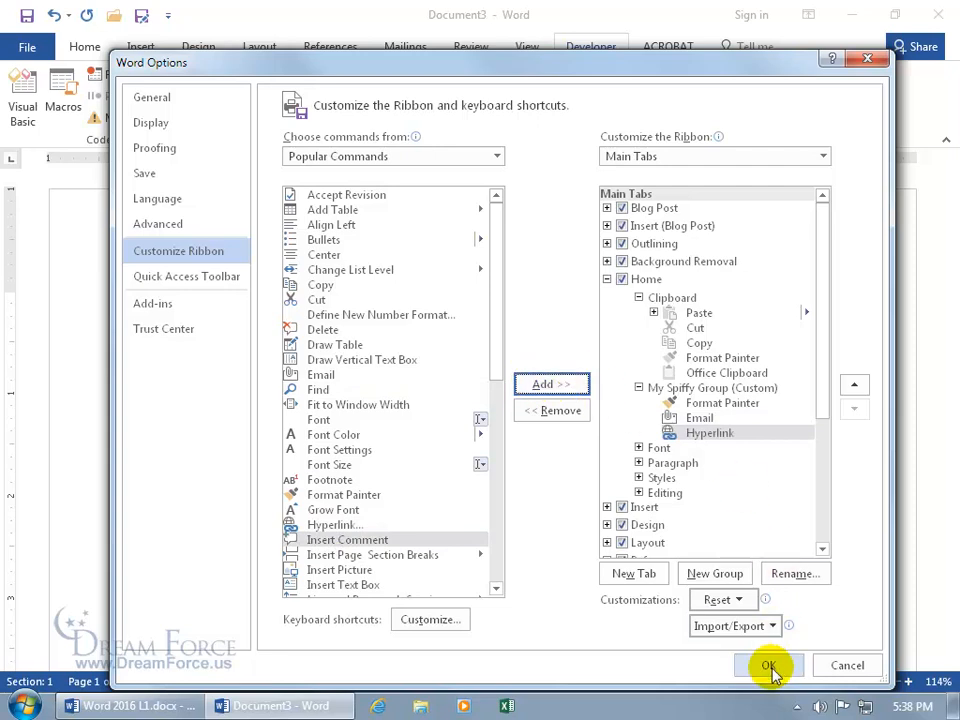
Remove the Font, Paragraph, Styles and Editing groups from the Home tab.
{"action": "left_click", "coordinate": [661, 449]}
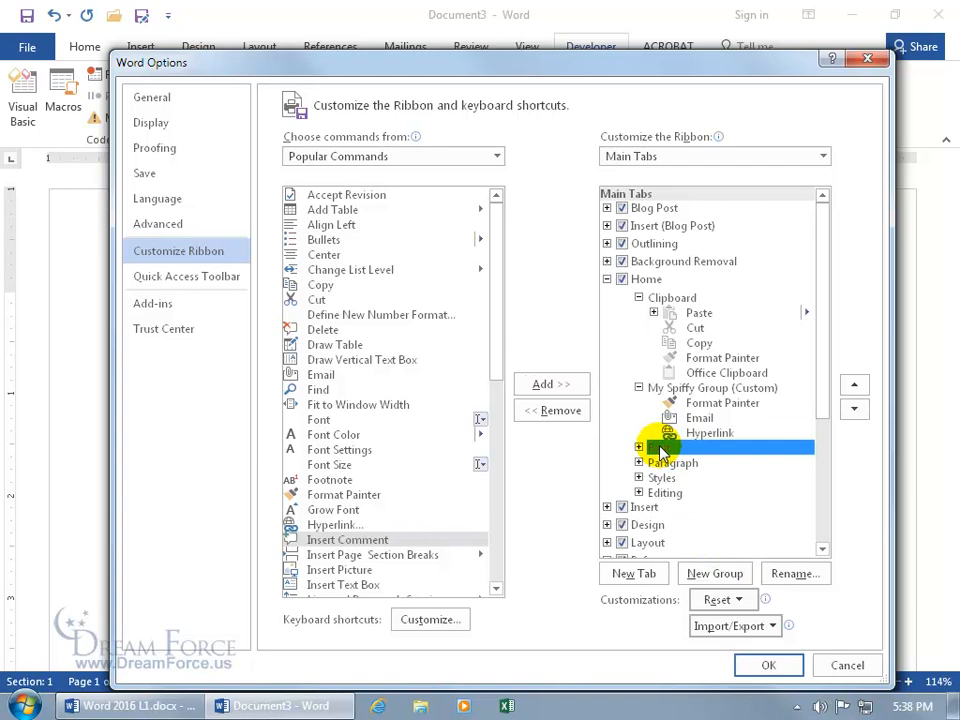
{"action": "left_click", "coordinate": [565, 412]}
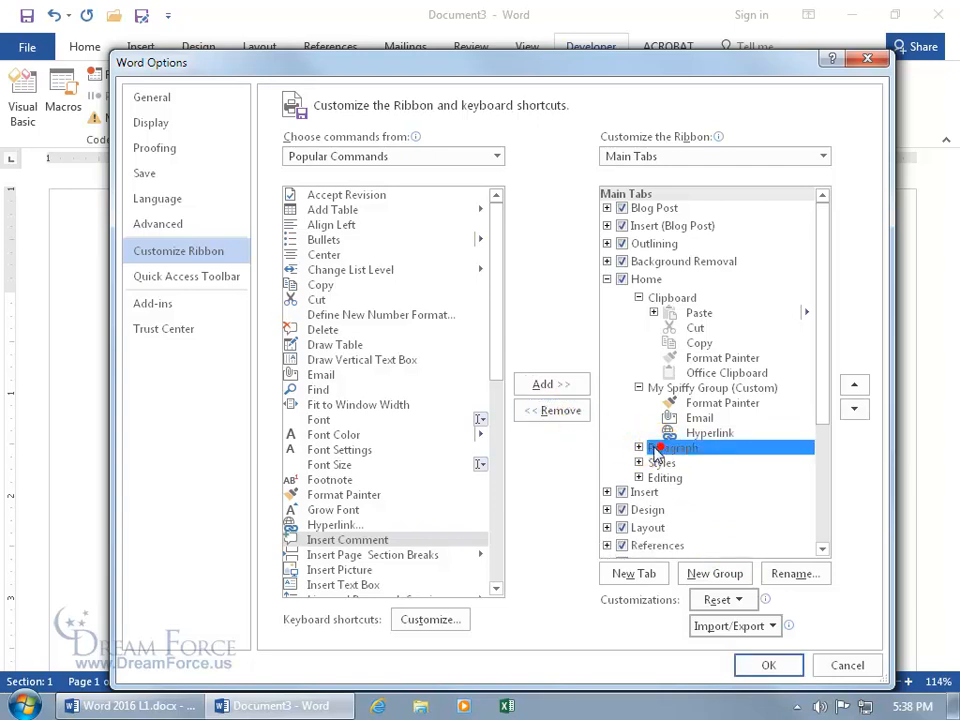
{"action": "left_click", "coordinate": [566, 414]}
{"action": "left_click", "coordinate": [640, 447]}
{"action": "left_click", "coordinate": [550, 413]}
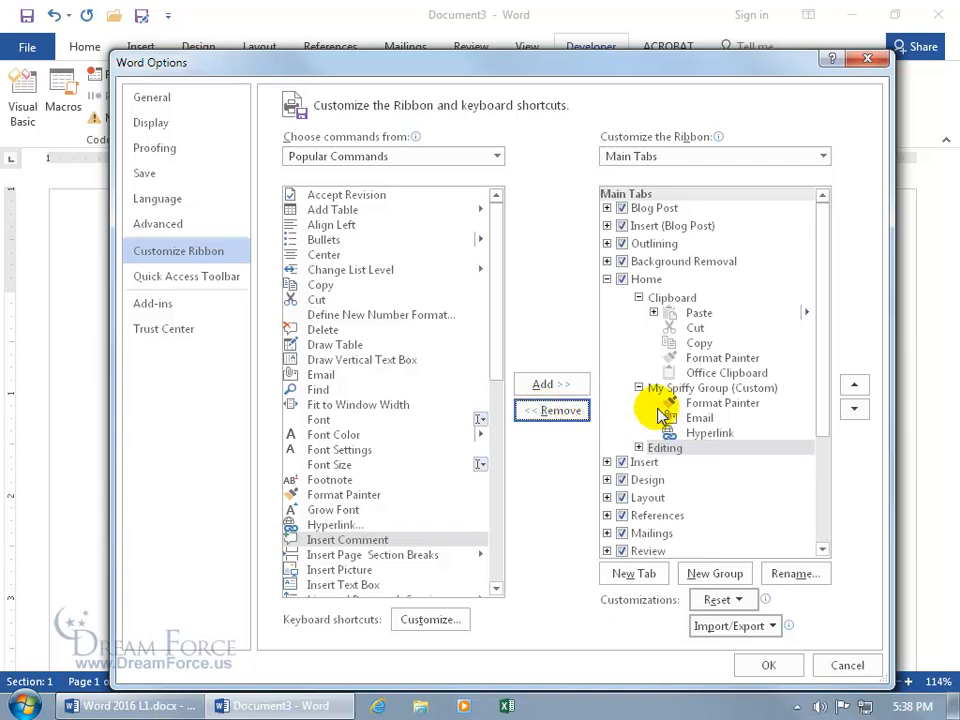
{"action": "left_click", "coordinate": [670, 447]}
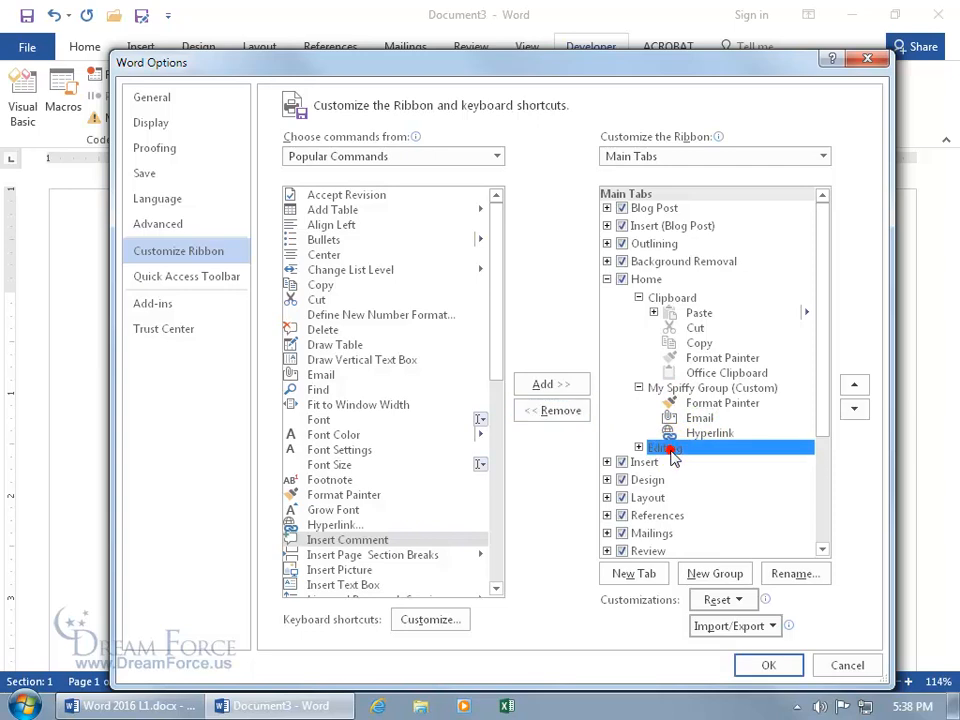
{"action": "left_click", "coordinate": [548, 411]}
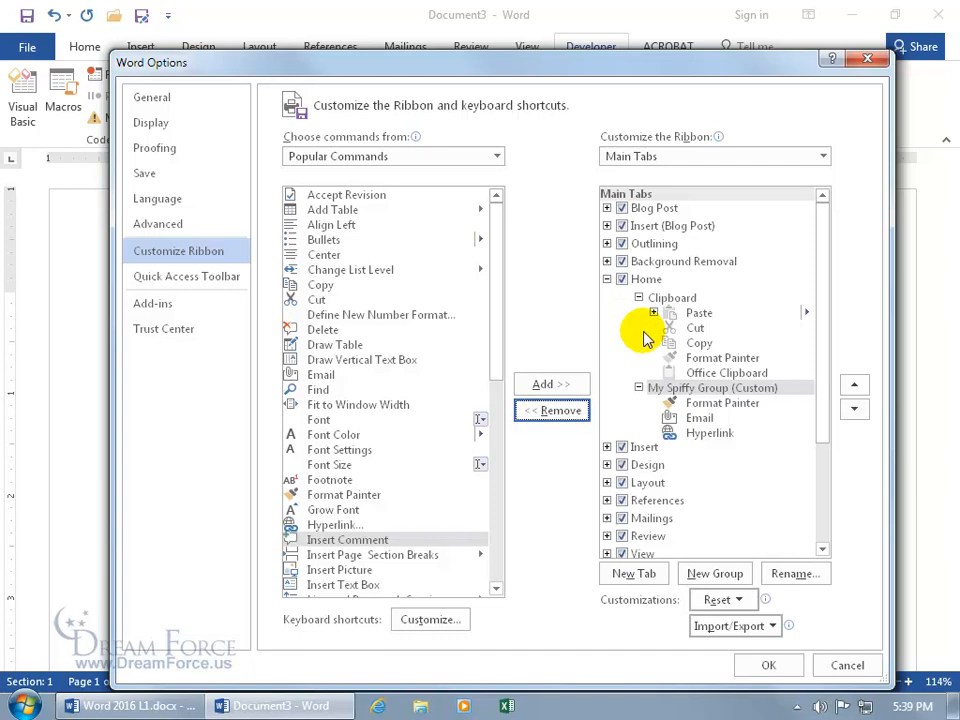
Create a custom tab after Home, name it Popular, and select the new group inside it.
{"action": "left_click", "coordinate": [636, 574]}
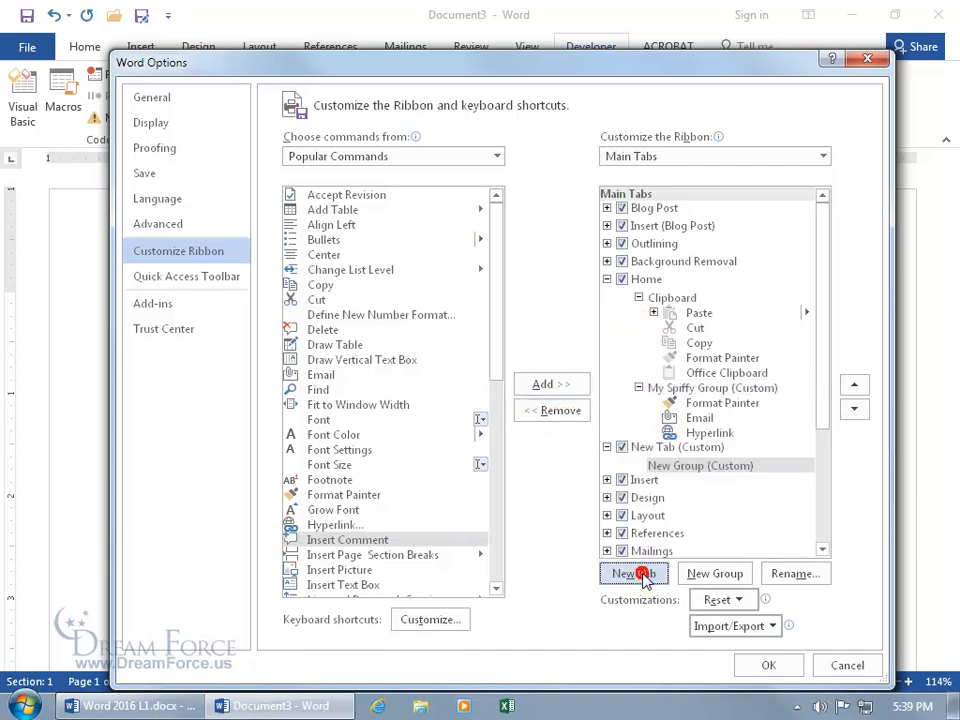
{"action": "left_click", "coordinate": [667, 448]}
{"action": "left_click", "coordinate": [794, 574]}
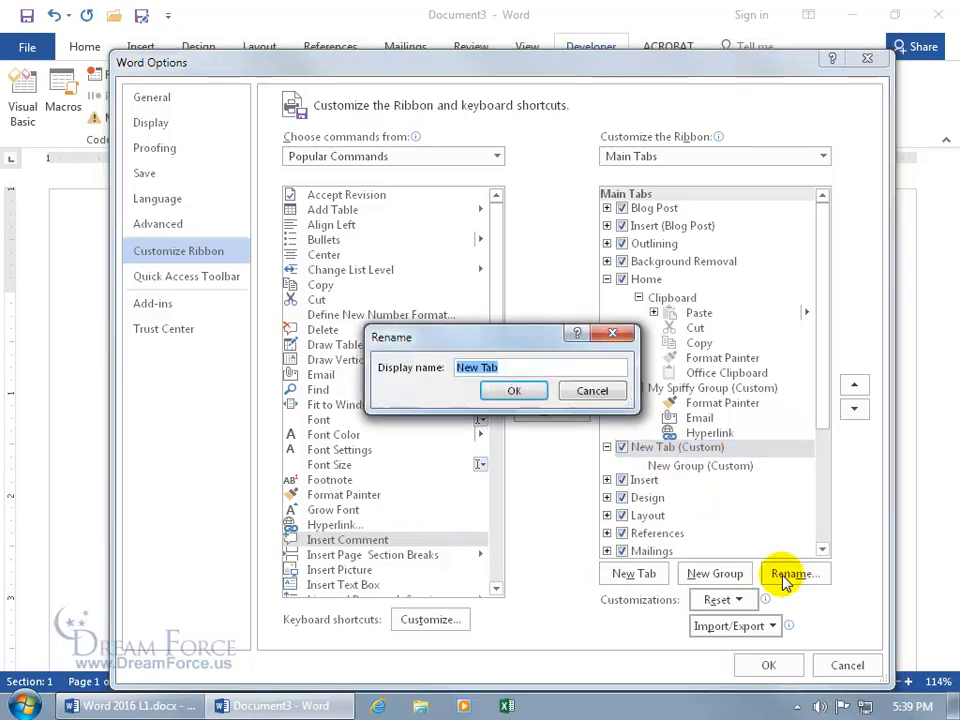
{"action": "type", "text": "Popular"}
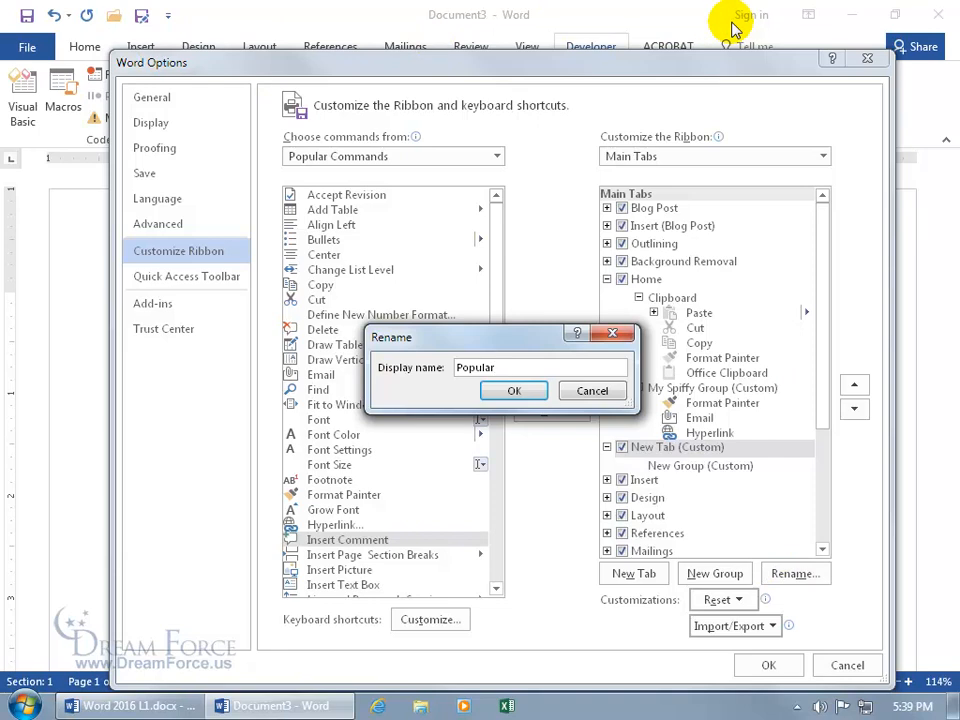
{"action": "left_click", "coordinate": [514, 390]}
{"action": "left_click", "coordinate": [664, 466]}
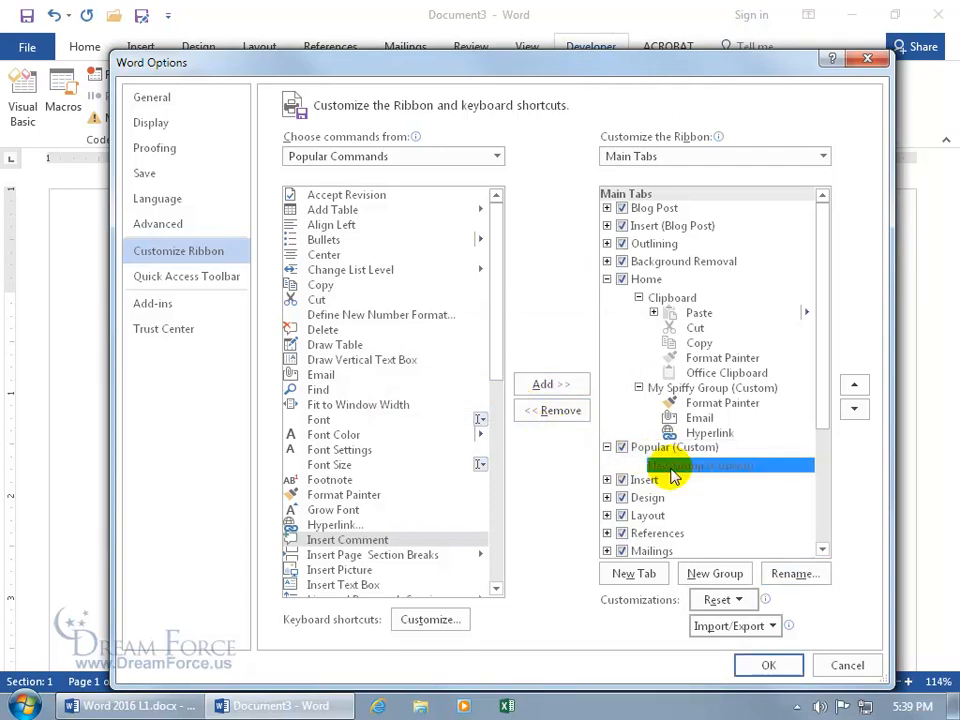
Add a second custom group to the Popular tab and rename the first group Groupies 1 with the microphone symbol.
{"action": "left_click", "coordinate": [714, 573]}
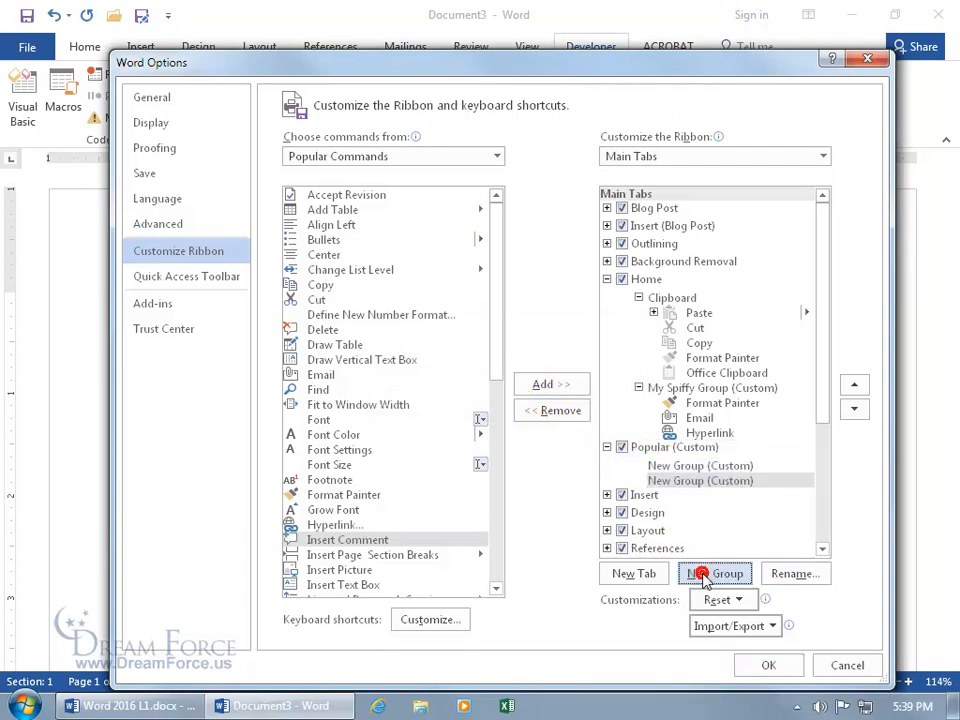
{"action": "left_click", "coordinate": [684, 466]}
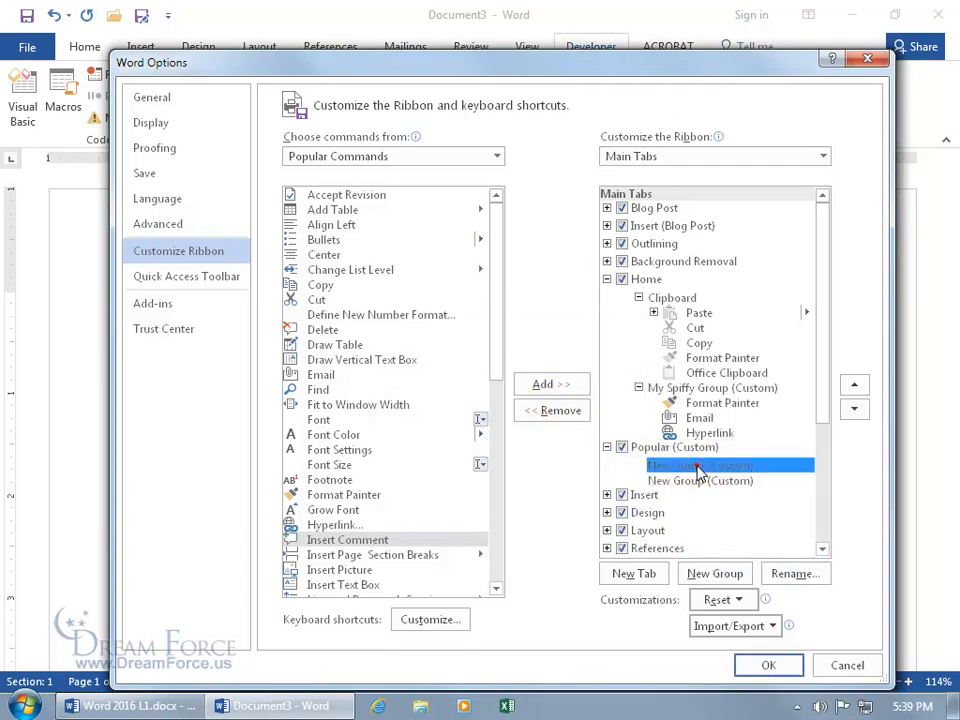
{"action": "left_click", "coordinate": [786, 575]}
{"action": "type", "text": "Groupies 1"}
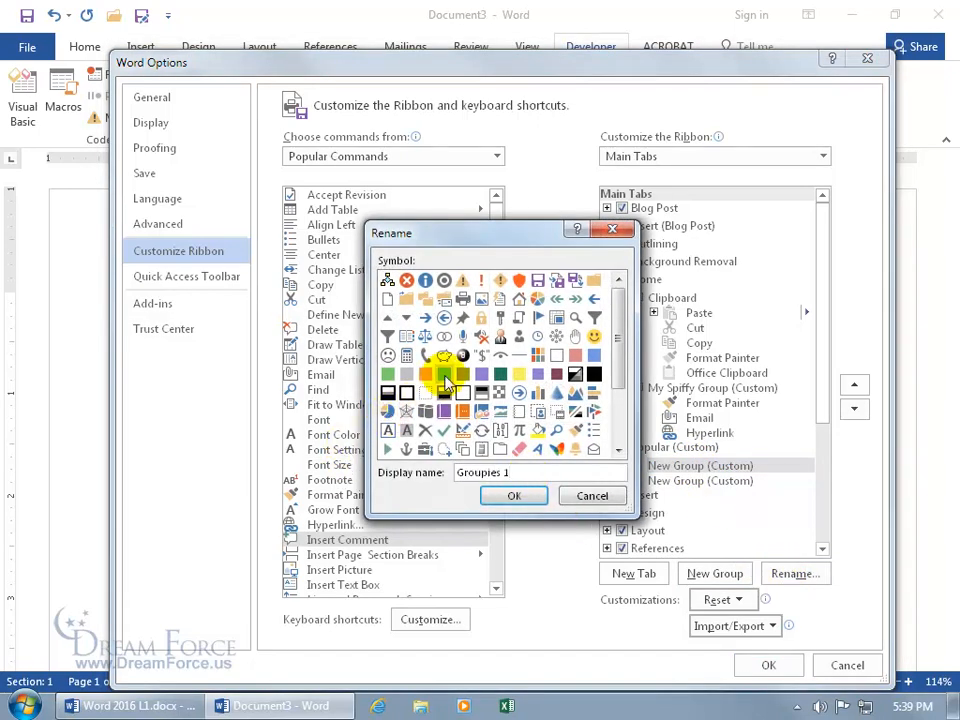
{"action": "left_click", "coordinate": [463, 343]}
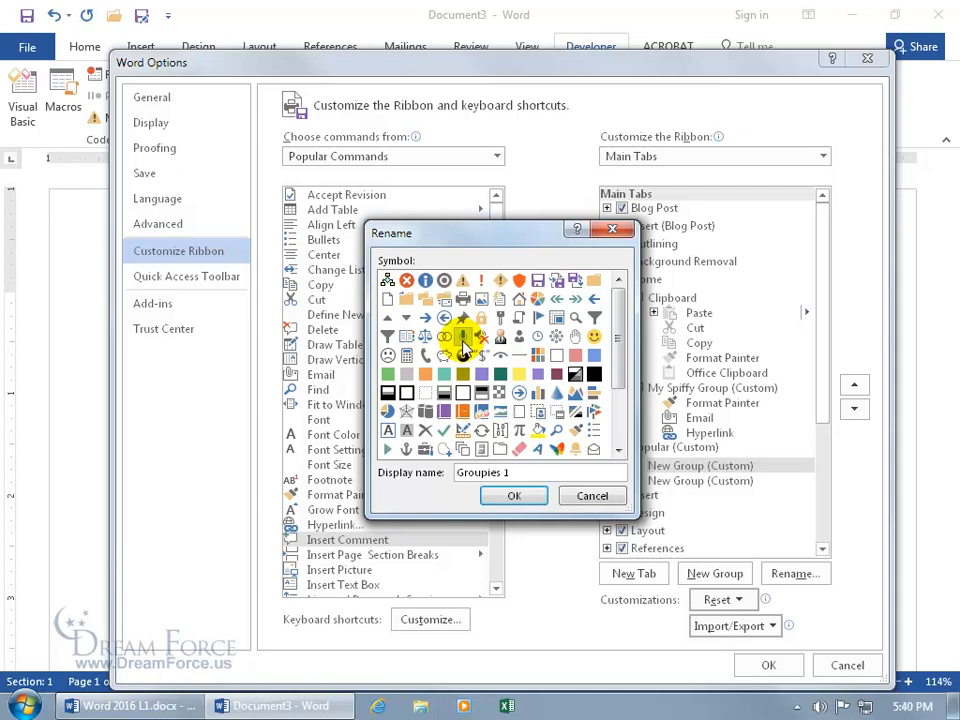
{"action": "left_click", "coordinate": [514, 496]}
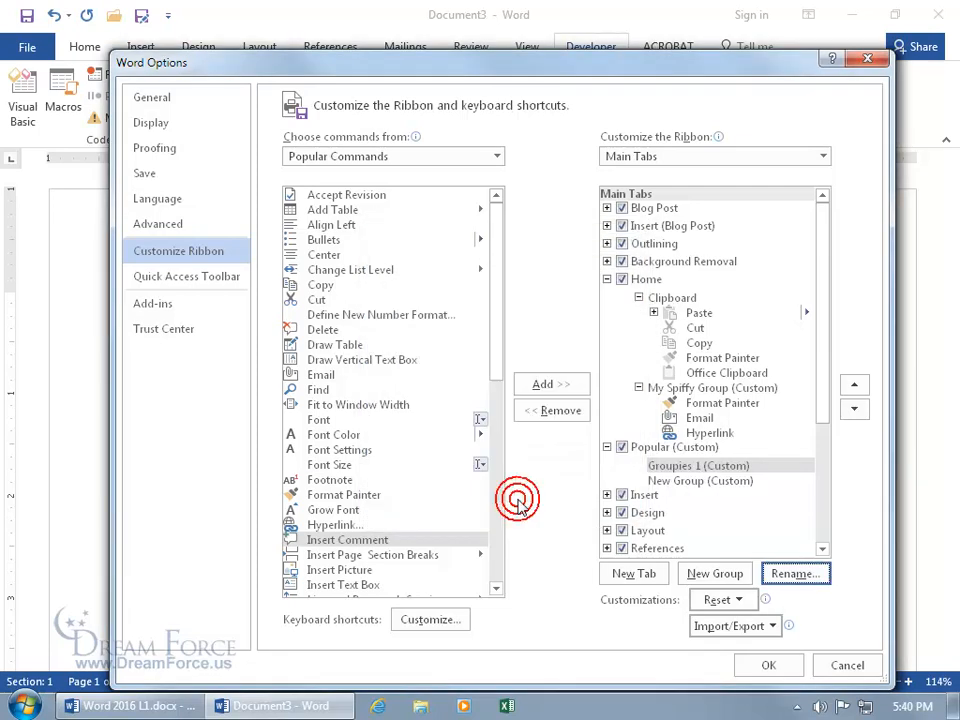
Rename the second custom group on the Popular tab as Groupies 2.
{"action": "left_click", "coordinate": [703, 482]}
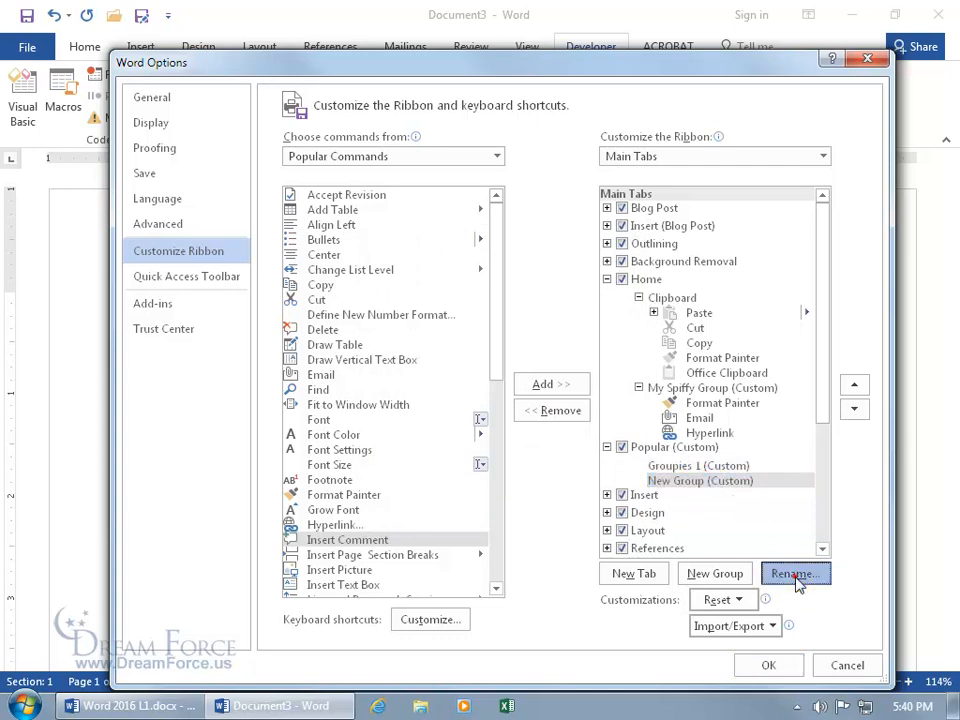
{"action": "left_click", "coordinate": [795, 574]}
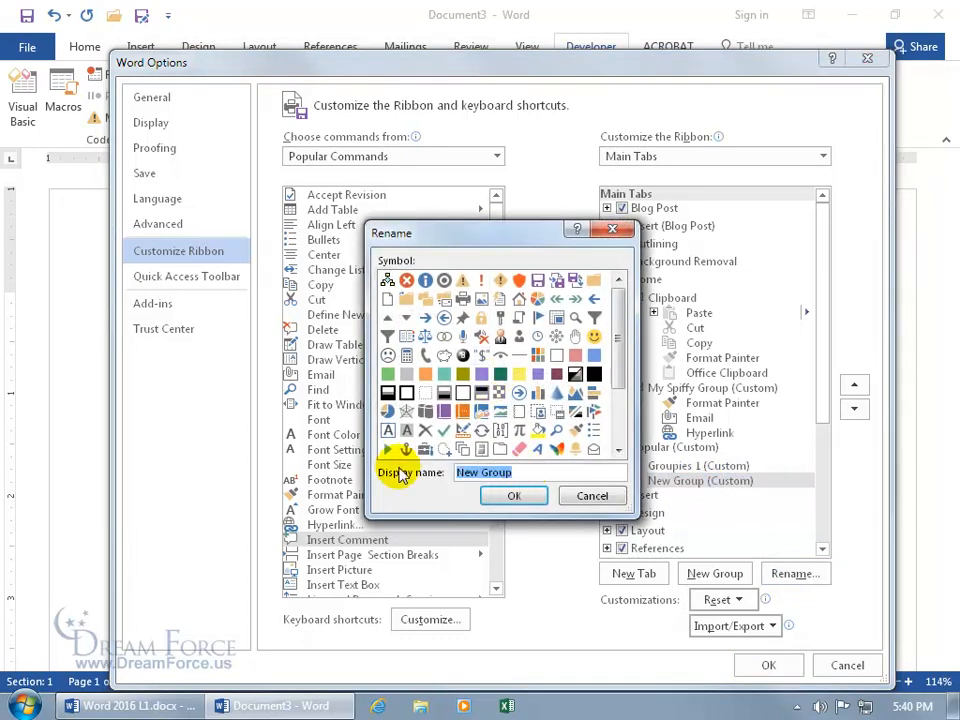
{"action": "type", "text": "Groupies"}
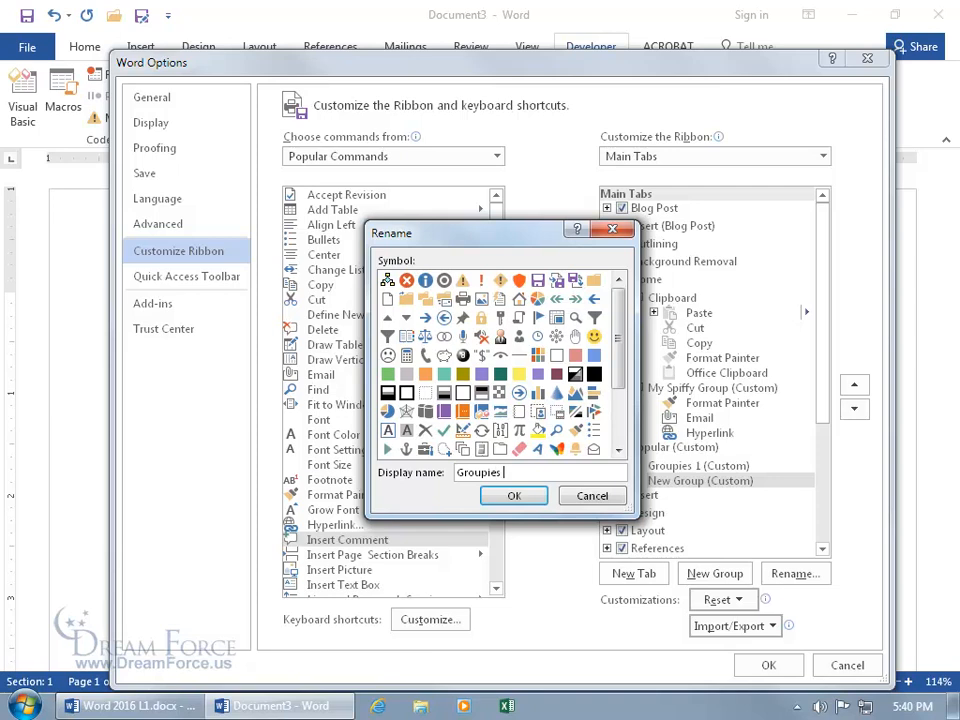
{"action": "type", "text": " 2"}
{"action": "left_click", "coordinate": [514, 496]}
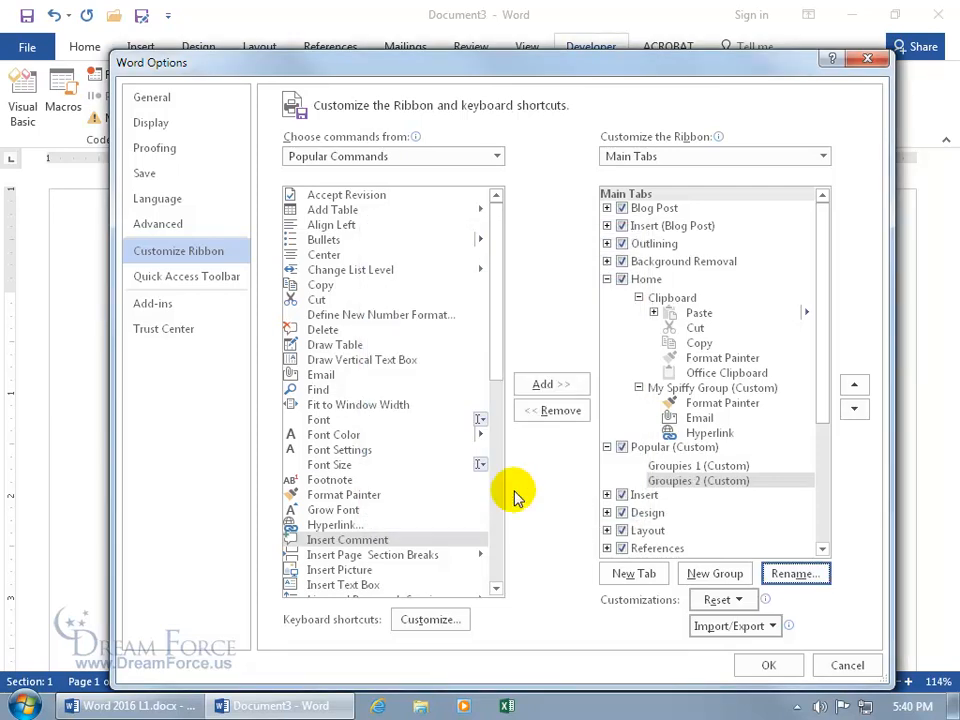
Add the Grow Font command to the Groupies 2 group and select the Groupies 1 group.
{"action": "left_click", "coordinate": [688, 482]}
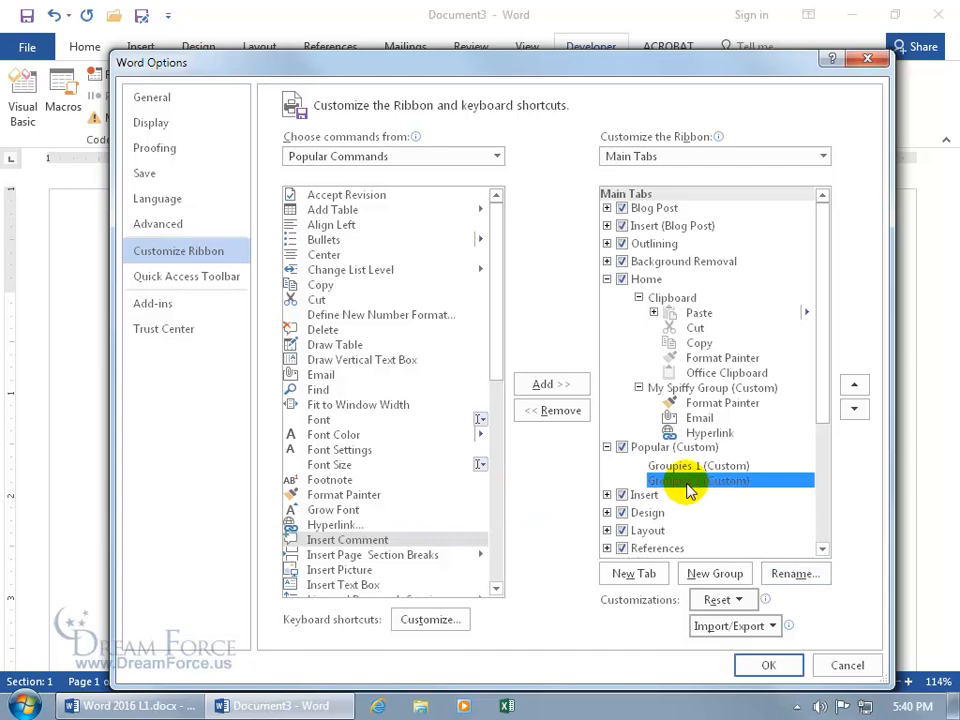
{"action": "left_click", "coordinate": [429, 510]}
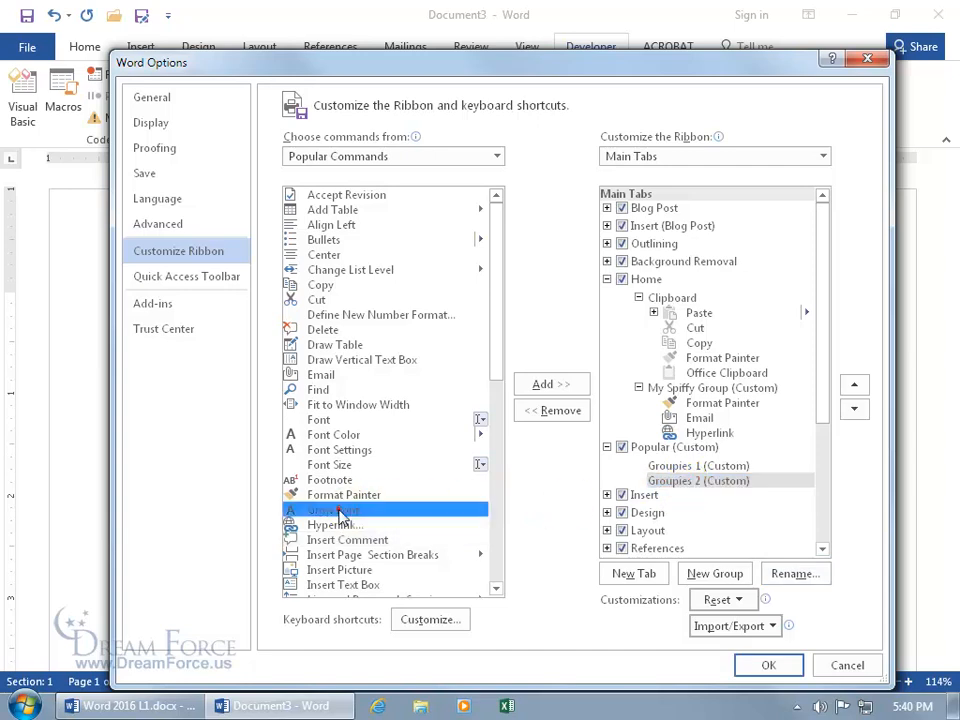
{"action": "left_click", "coordinate": [566, 385]}
{"action": "left_click", "coordinate": [688, 466]}
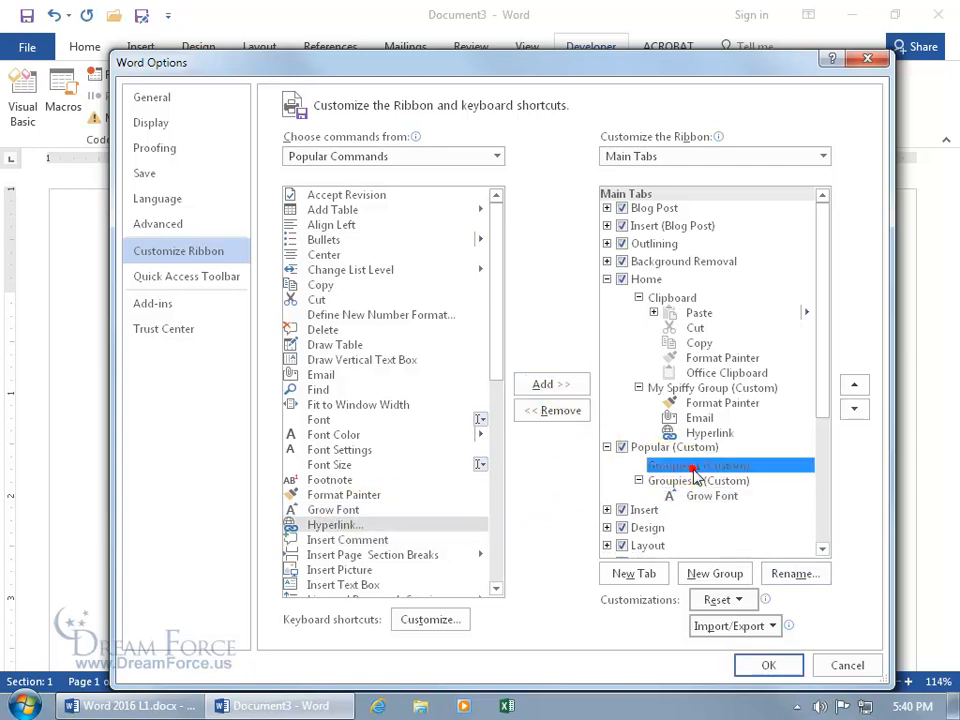
Add Draw Table to the Groupies 1 custom group, hide the Review and View tabs, and apply the ribbon changes.
{"action": "left_click", "coordinate": [322, 344]}
{"action": "left_click", "coordinate": [560, 385]}
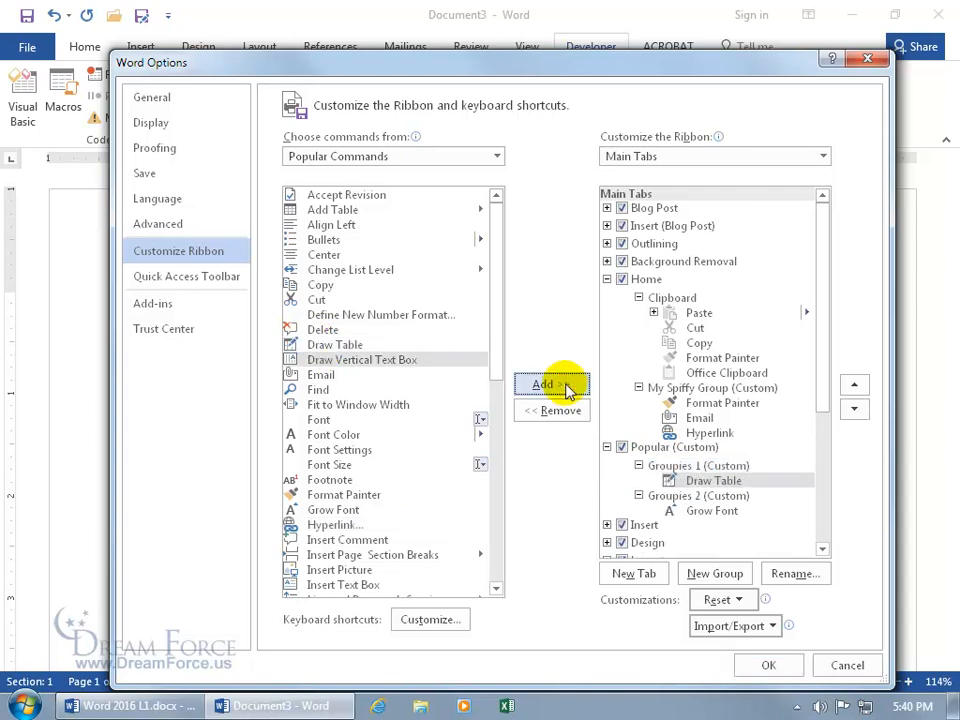
{"action": "left_click_drag", "start_coordinate": [820, 341], "coordinate": [825, 450]}
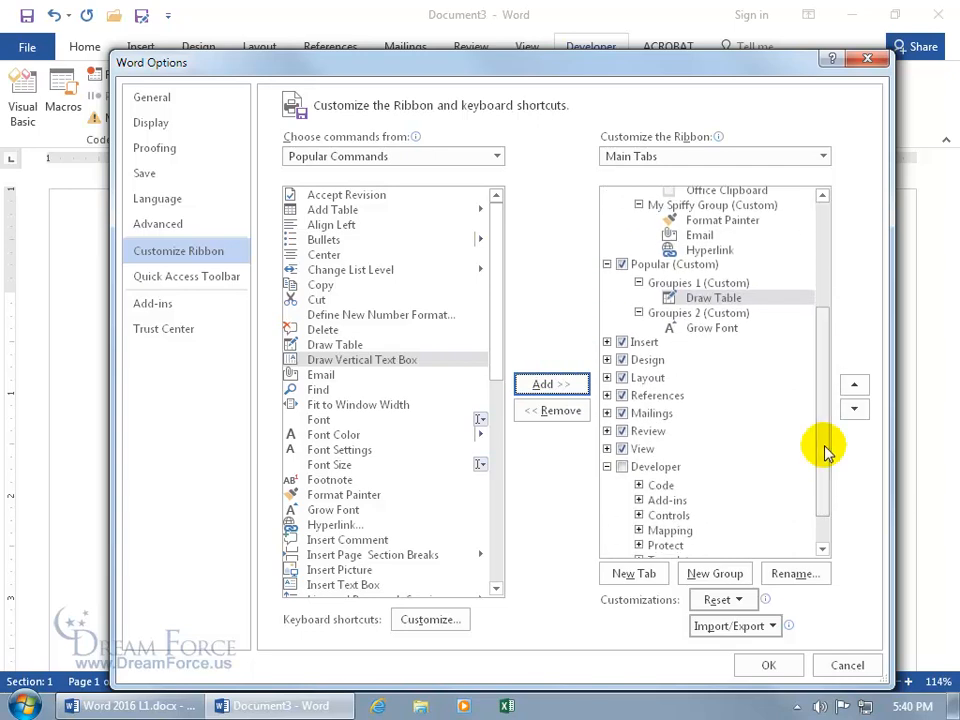
{"action": "left_click", "coordinate": [621, 431]}
{"action": "left_click", "coordinate": [623, 449]}
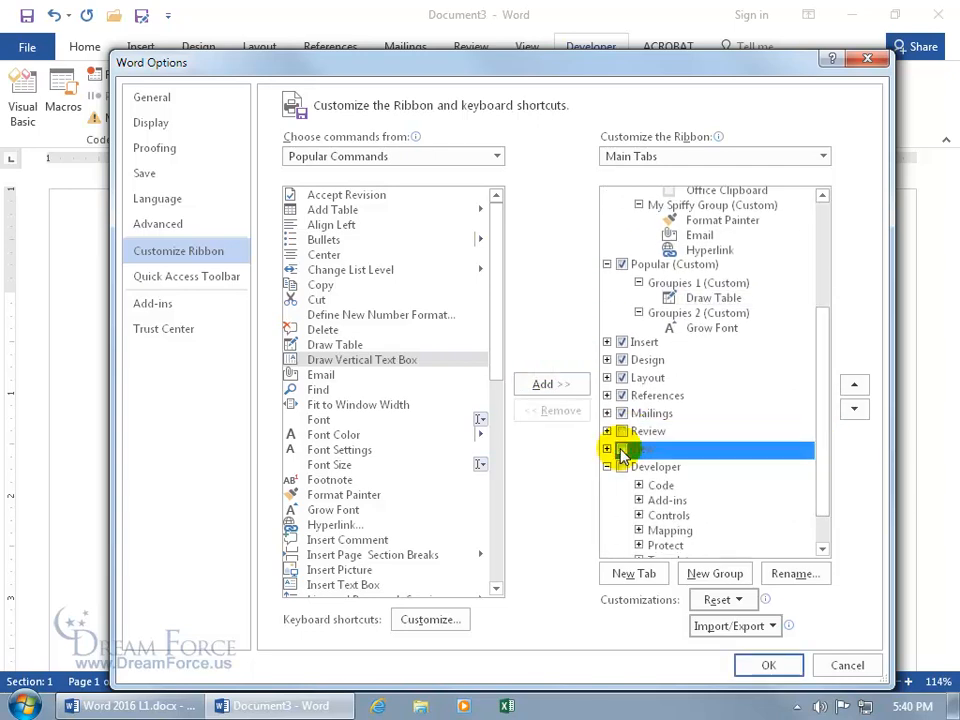
{"action": "left_click_drag", "start_coordinate": [509, 64], "coordinate": [531, 72]}
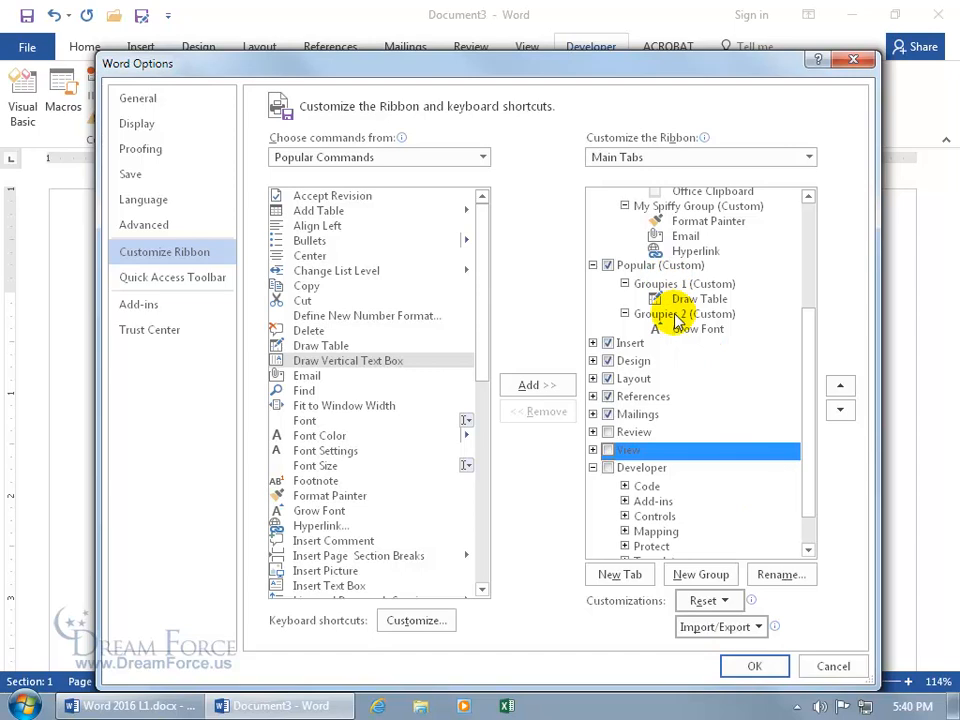
{"action": "left_click", "coordinate": [750, 668]}
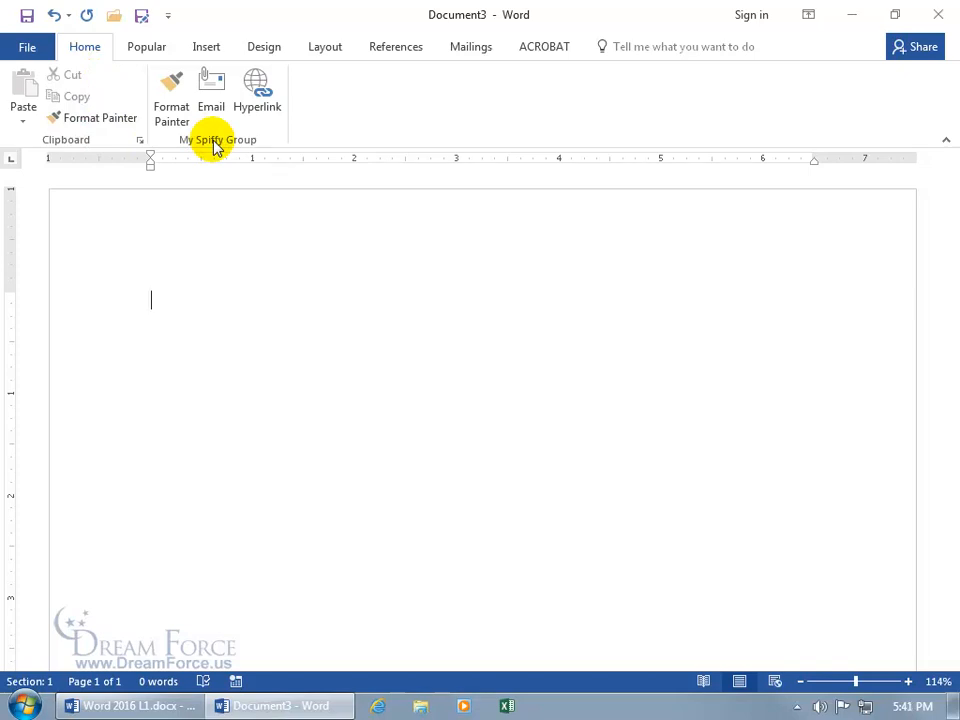
Reorder the ribbon so the custom Popular tab comes before the Home tab, and apply the change.
{"action": "left_click", "coordinate": [148, 50]}
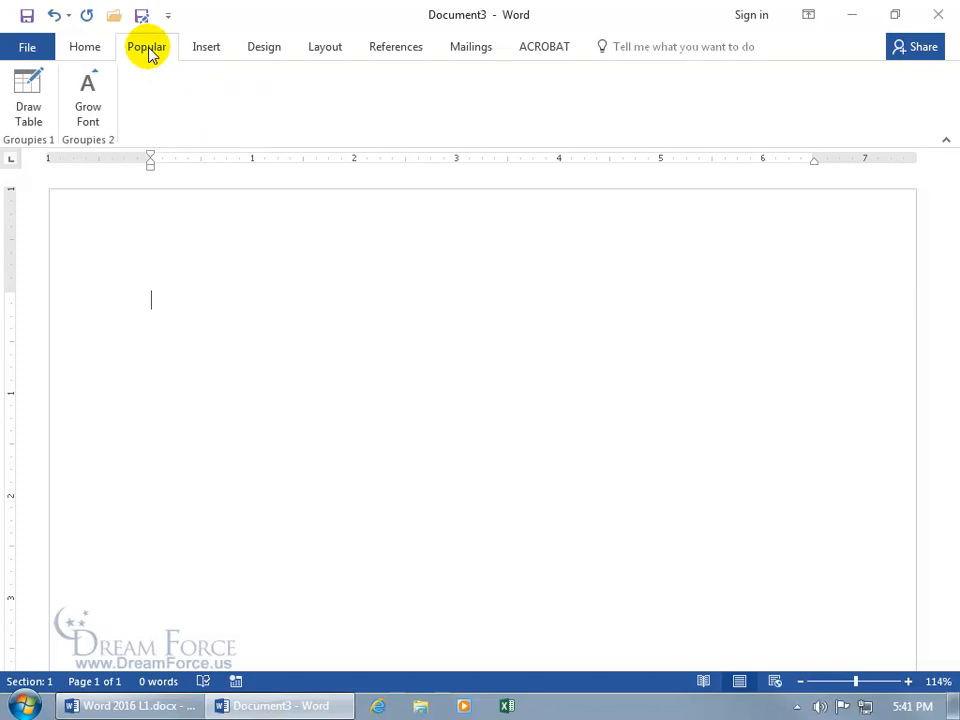
{"action": "right_click", "coordinate": [163, 73]}
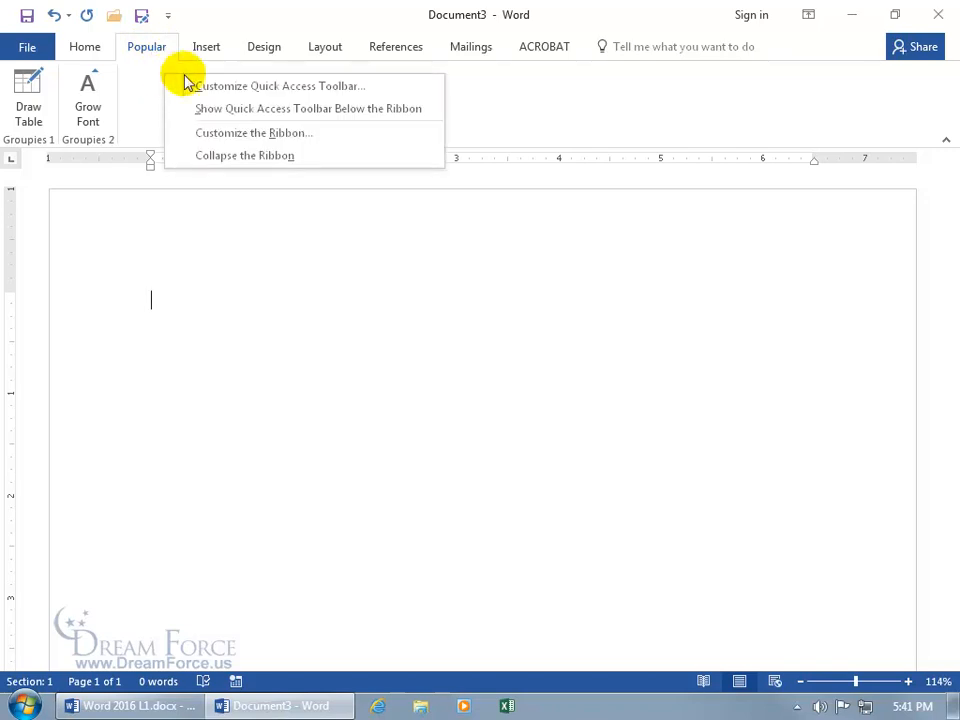
{"action": "left_click", "coordinate": [212, 133]}
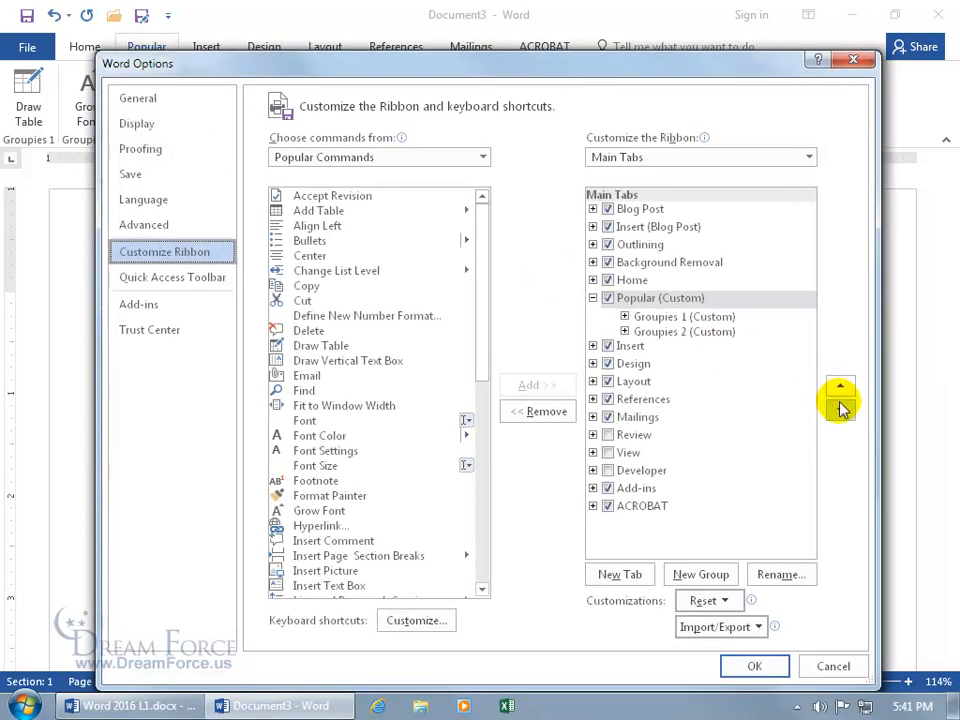
{"action": "left_click", "coordinate": [625, 298]}
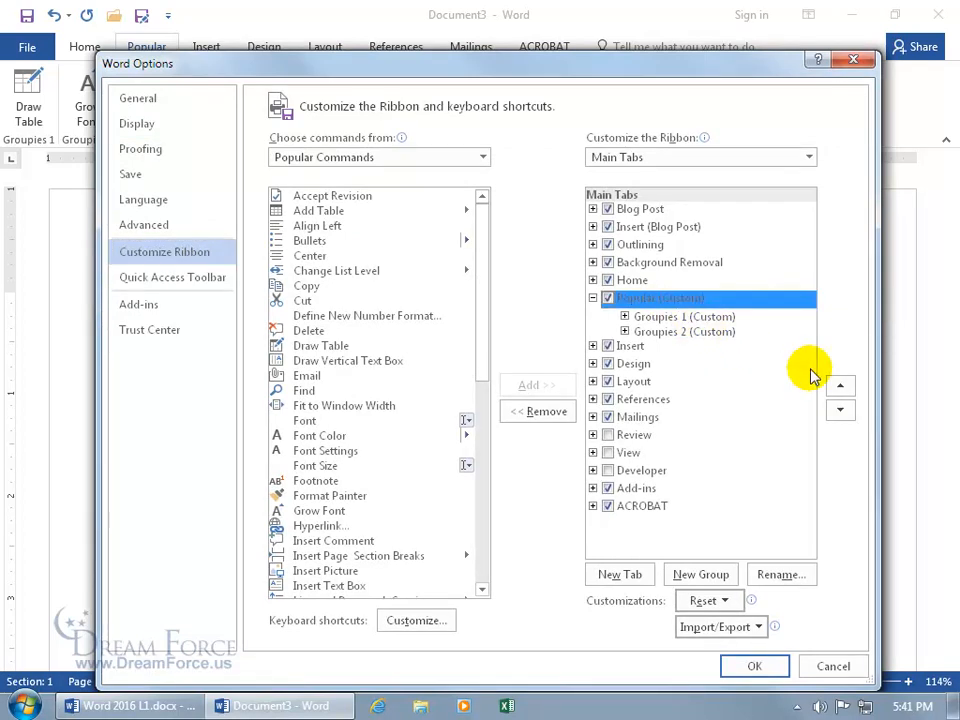
{"action": "left_click", "coordinate": [840, 386]}
{"action": "left_click", "coordinate": [754, 666]}
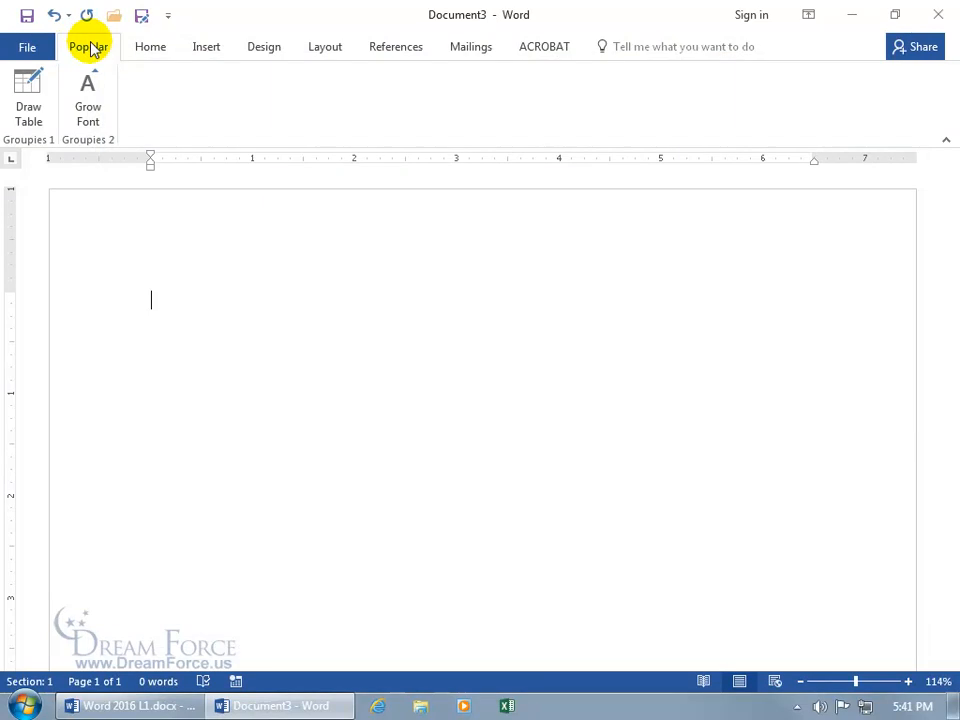
Add the Home tab's My Spiffy Group to the Quick Access Toolbar.
{"action": "left_click", "coordinate": [152, 48]}
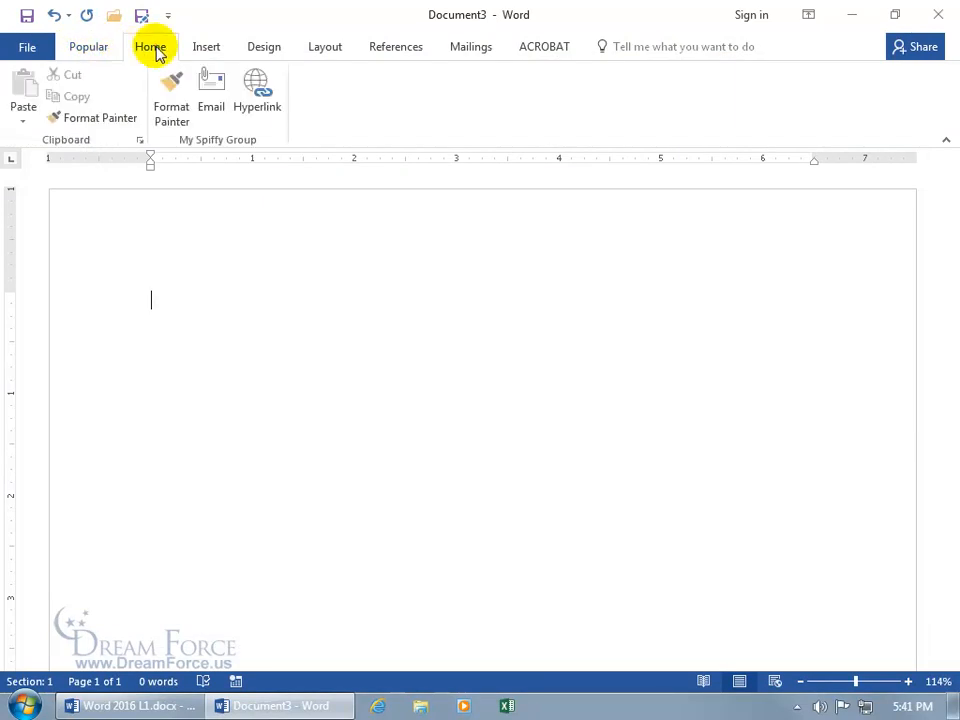
{"action": "right_click", "coordinate": [271, 136]}
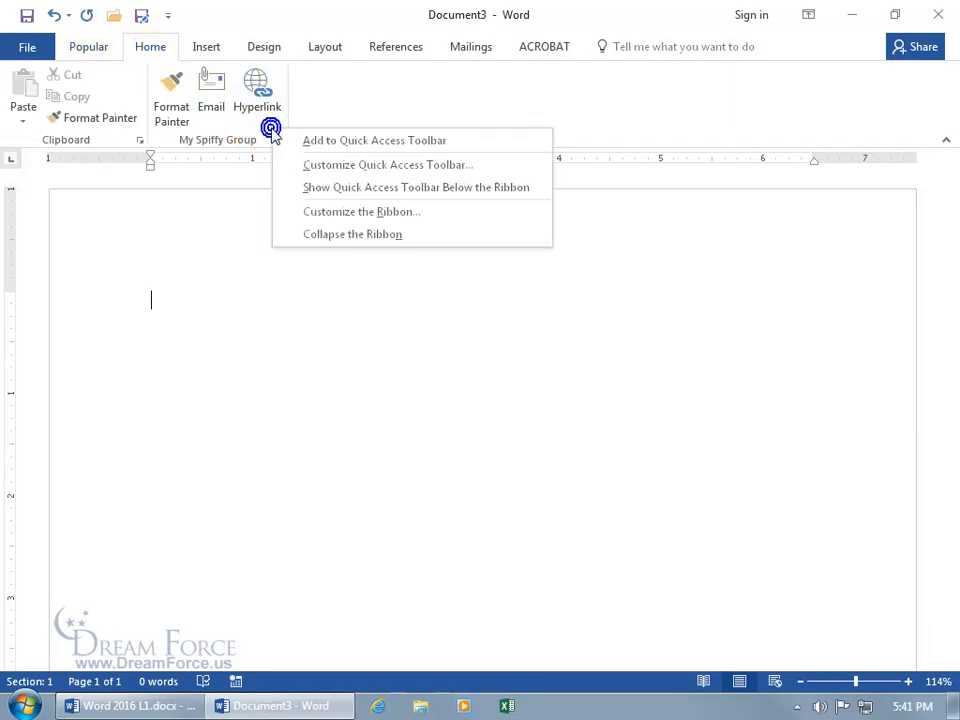
{"action": "right_click", "coordinate": [267, 138]}
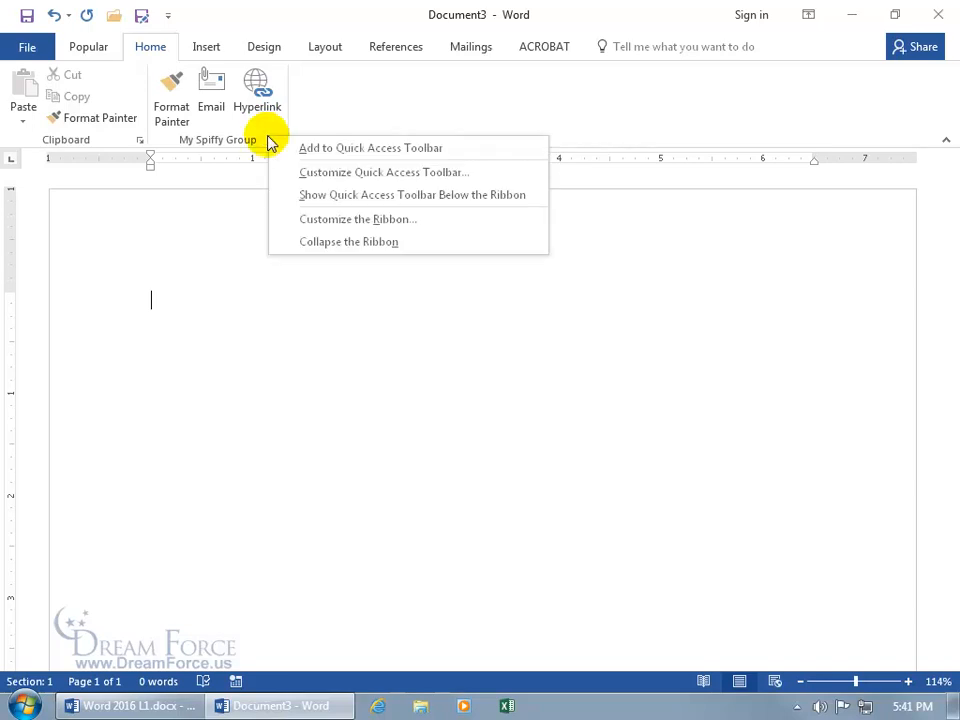
{"action": "left_click", "coordinate": [301, 148]}
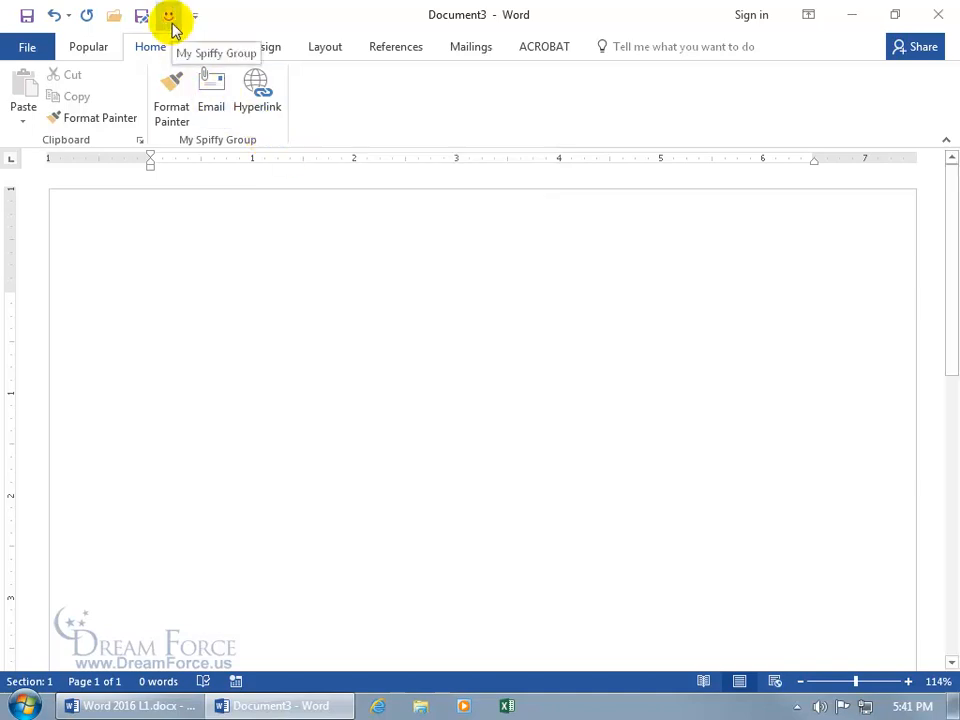
Add the Popular tab's Groupies 1 group to the Quick Access Toolbar and check the commands in both added groups.
{"action": "left_click", "coordinate": [94, 49]}
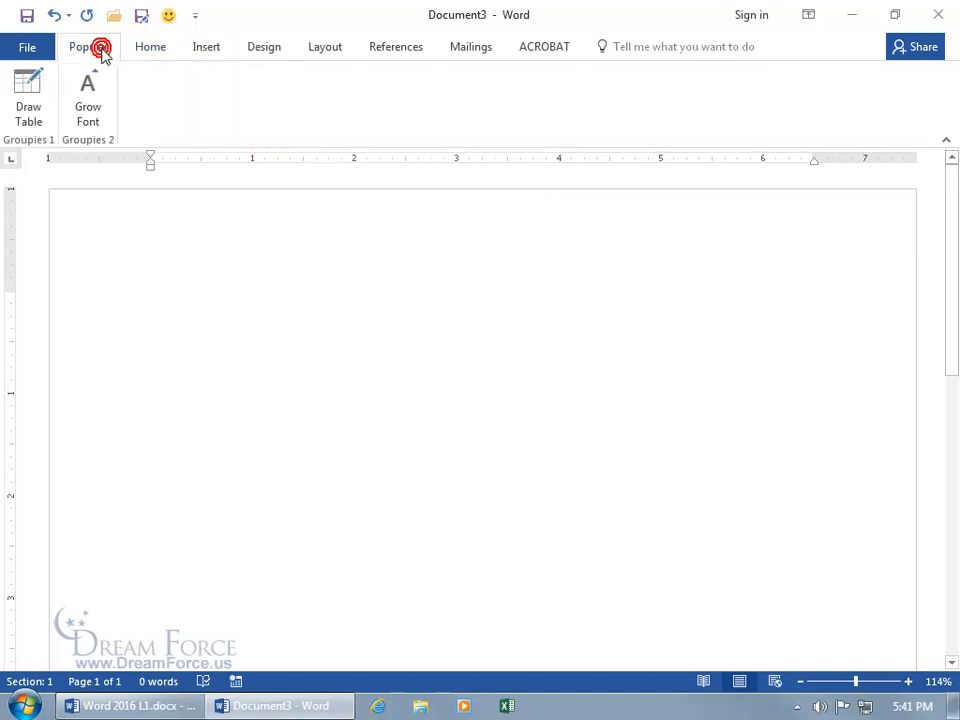
{"action": "right_click", "coordinate": [54, 114]}
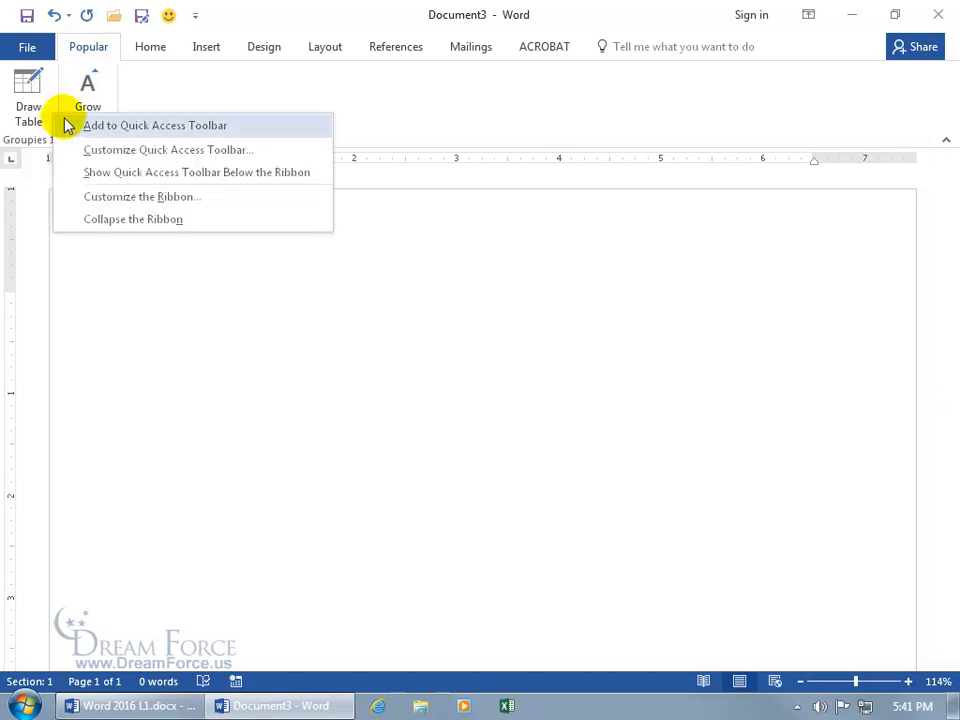
{"action": "left_click", "coordinate": [60, 124]}
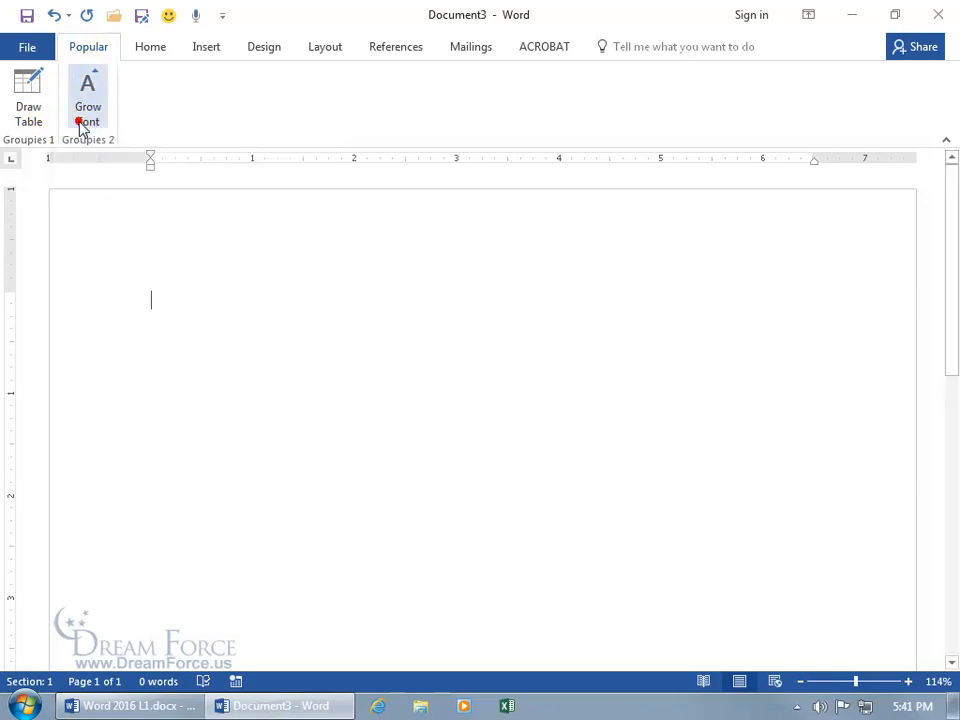
{"action": "left_click", "coordinate": [197, 20]}
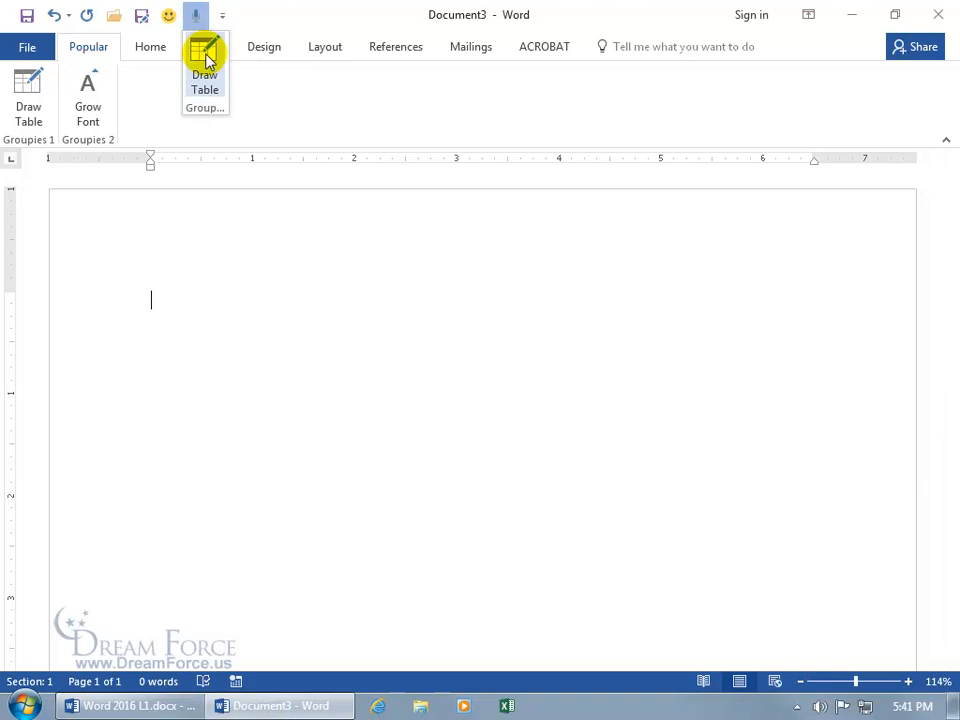
{"action": "left_click", "coordinate": [167, 16]}
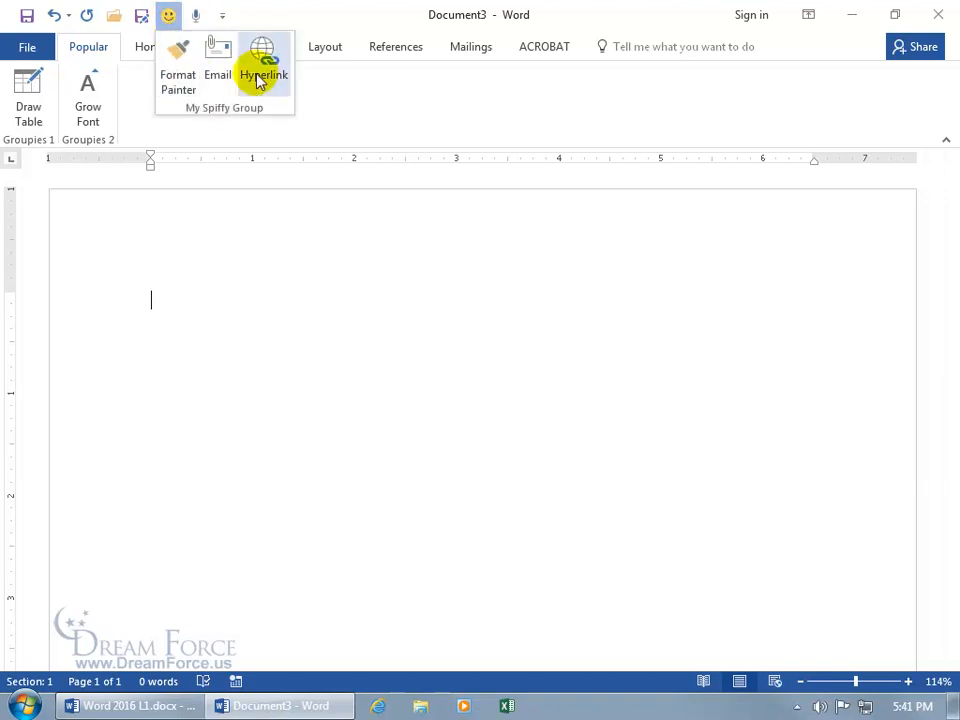
Add the Groupies 2 group to the Quick Access Toolbar temporarily and remove it again.
{"action": "right_click", "coordinate": [111, 114]}
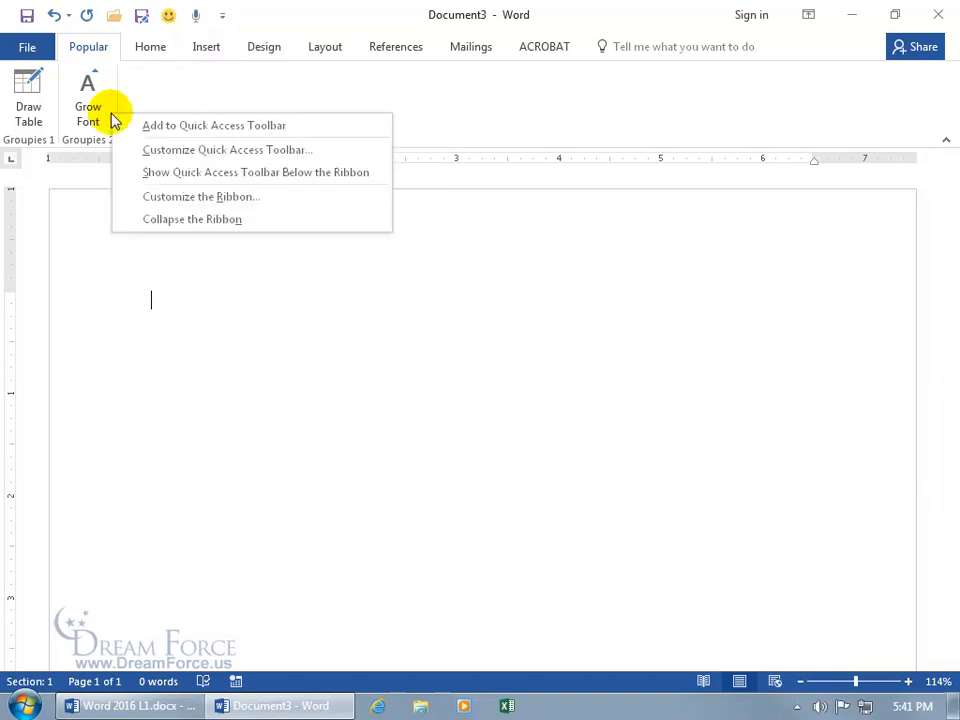
{"action": "left_click", "coordinate": [128, 124]}
{"action": "left_click", "coordinate": [227, 20]}
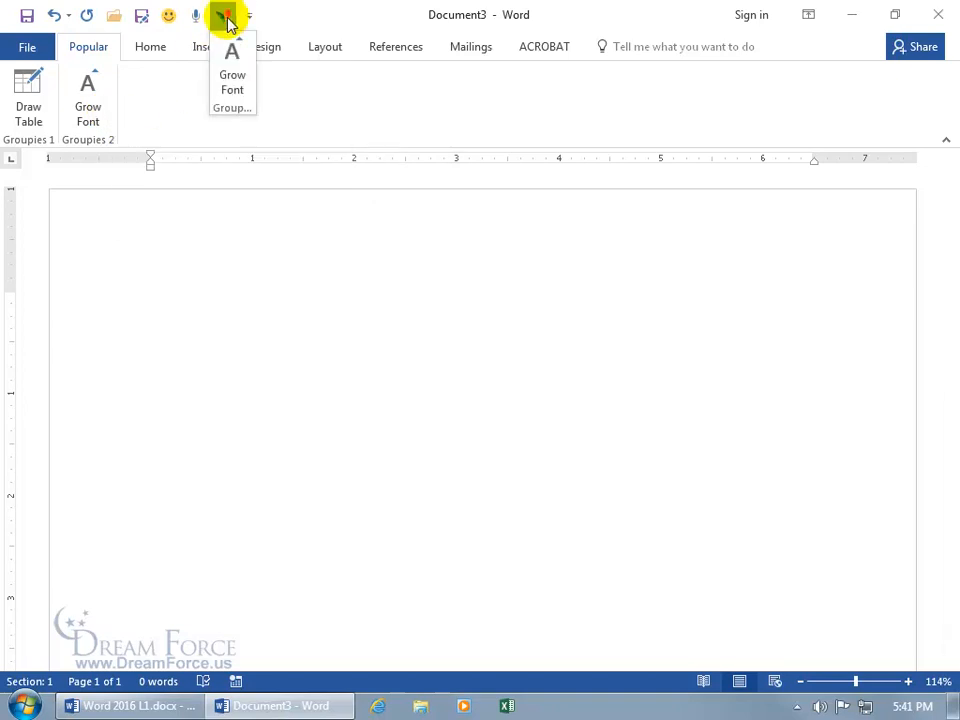
{"action": "left_click", "coordinate": [304, 27]}
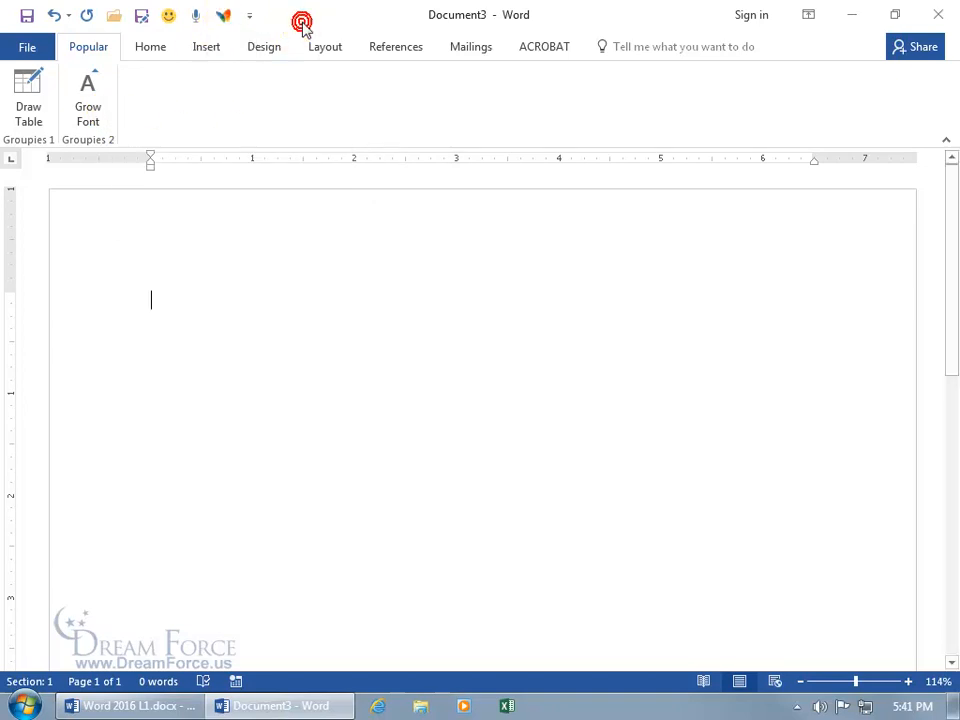
{"action": "right_click", "coordinate": [227, 20]}
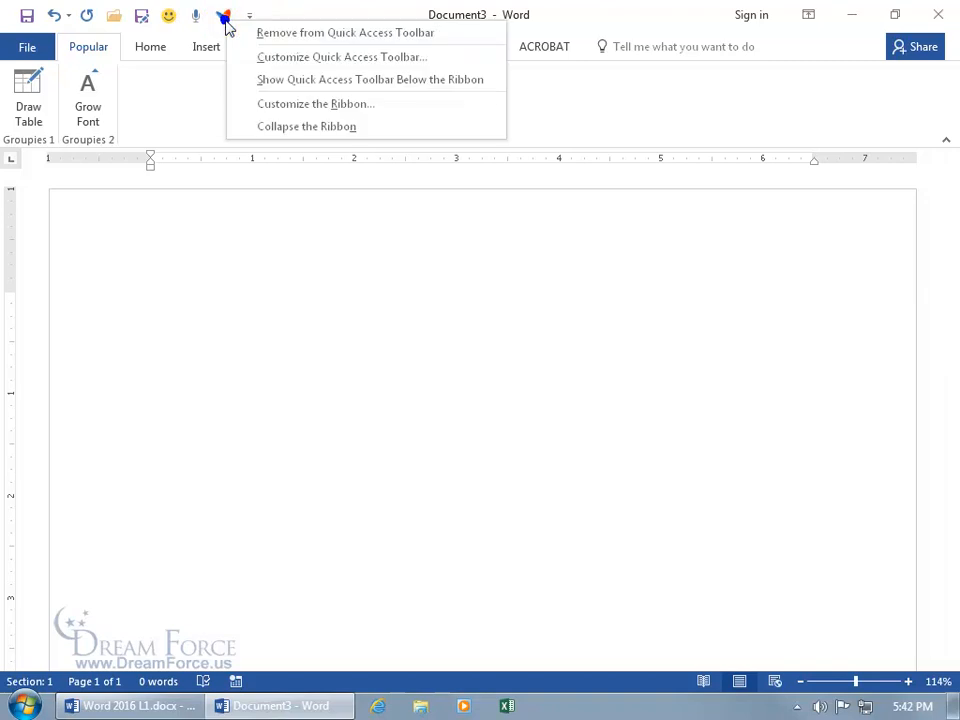
{"action": "left_click", "coordinate": [242, 33]}
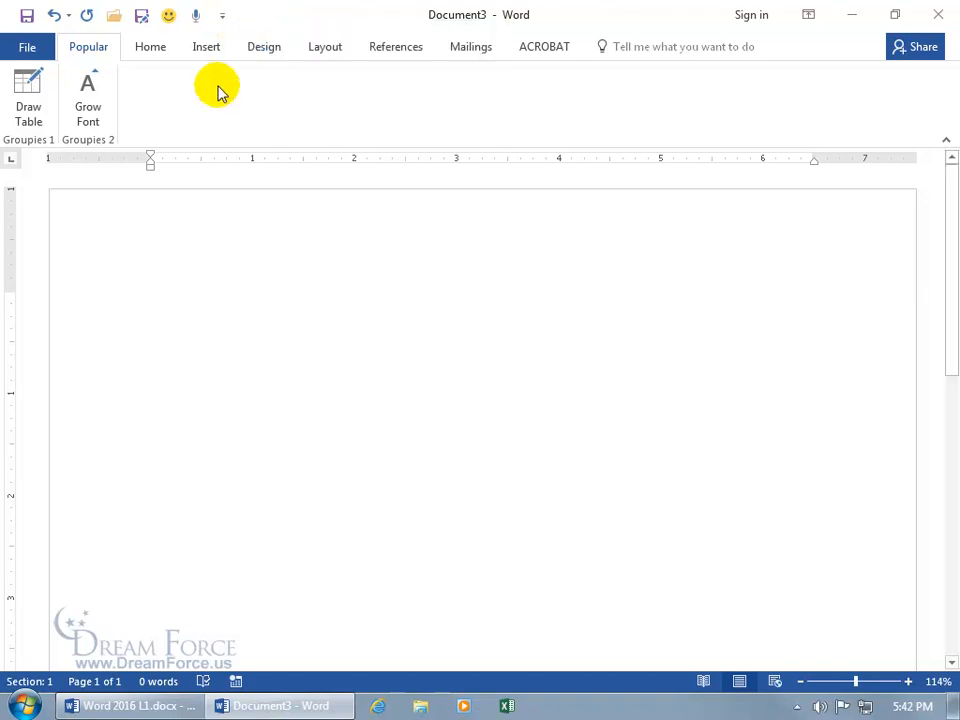
Reset only the Home ribbon tab to its defaults, apply the change, and check the restored tab.
{"action": "right_click", "coordinate": [215, 94]}
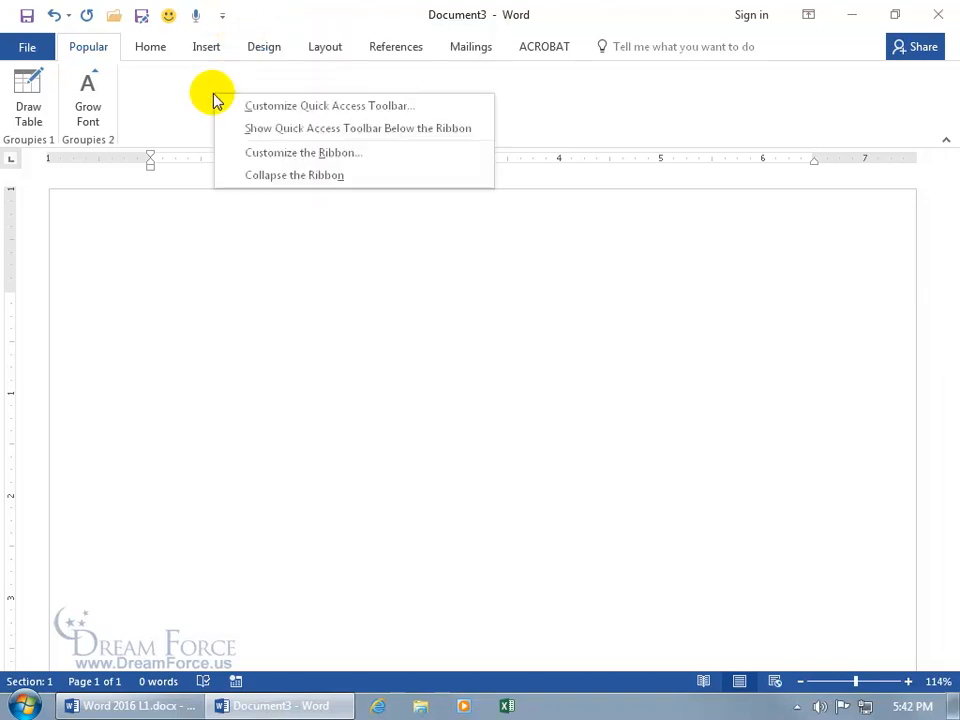
{"action": "left_click", "coordinate": [265, 151]}
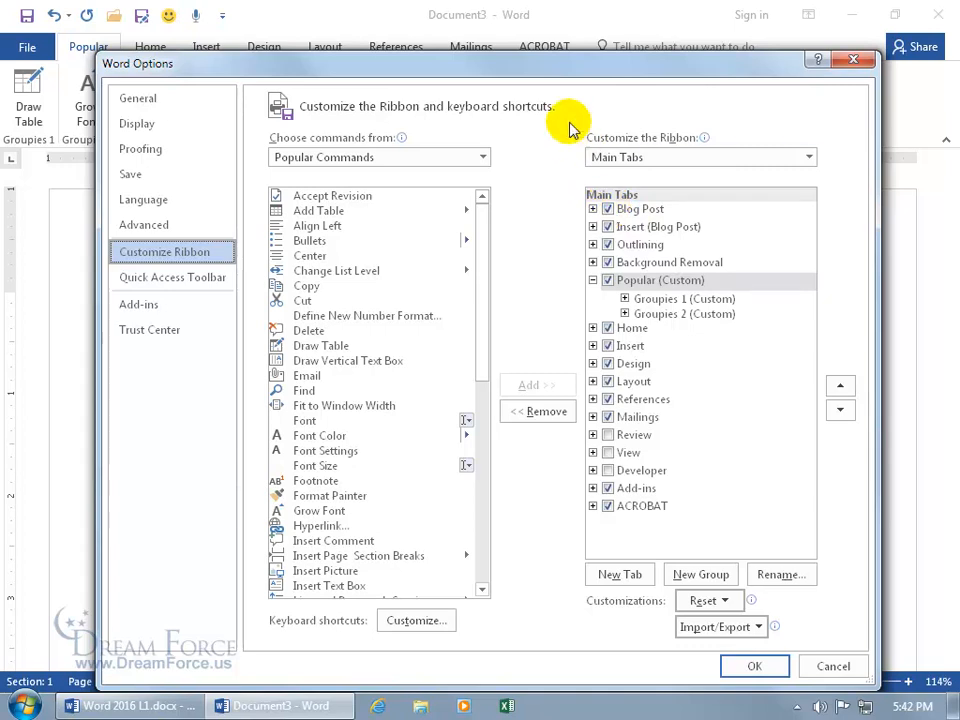
{"action": "left_click_drag", "start_coordinate": [546, 62], "coordinate": [613, 70]}
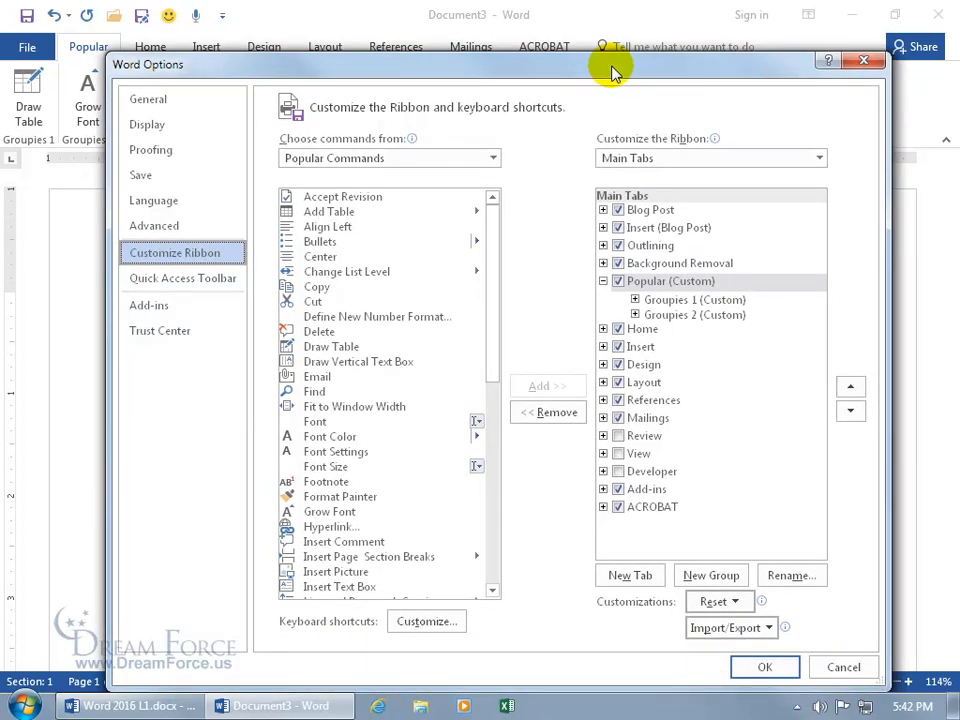
{"action": "left_click", "coordinate": [733, 602]}
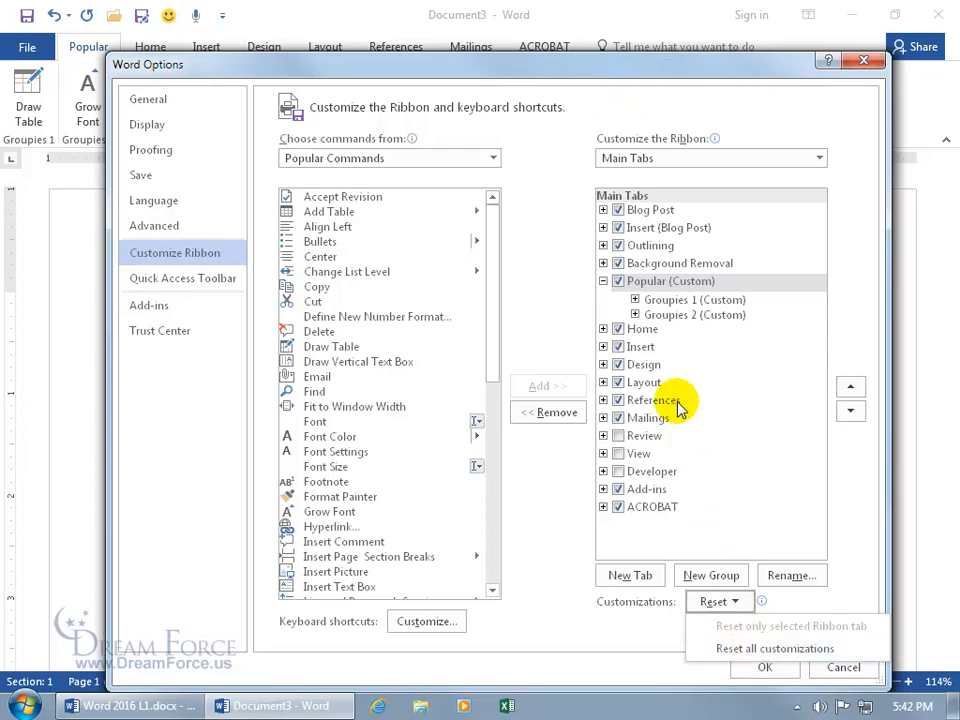
{"action": "left_click", "coordinate": [641, 333]}
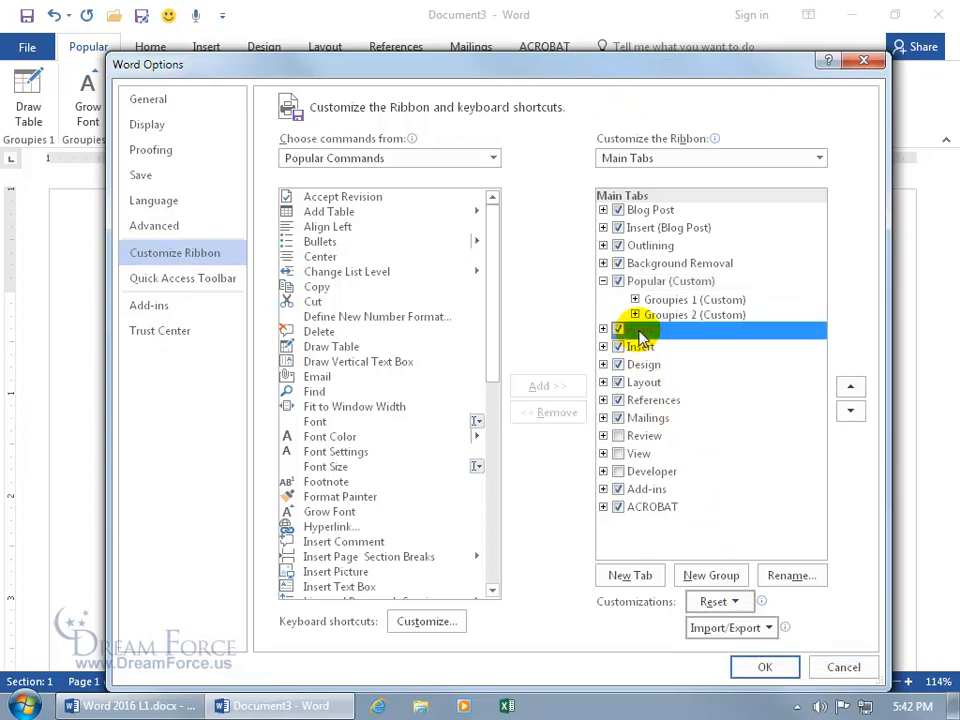
{"action": "left_click", "coordinate": [722, 602]}
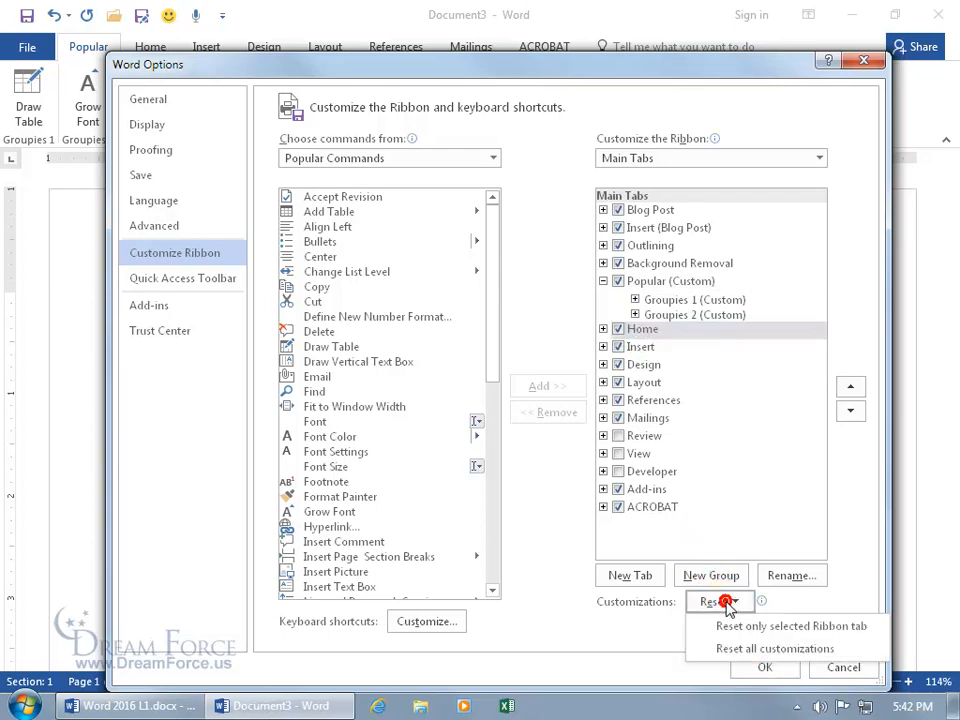
{"action": "left_click", "coordinate": [779, 628]}
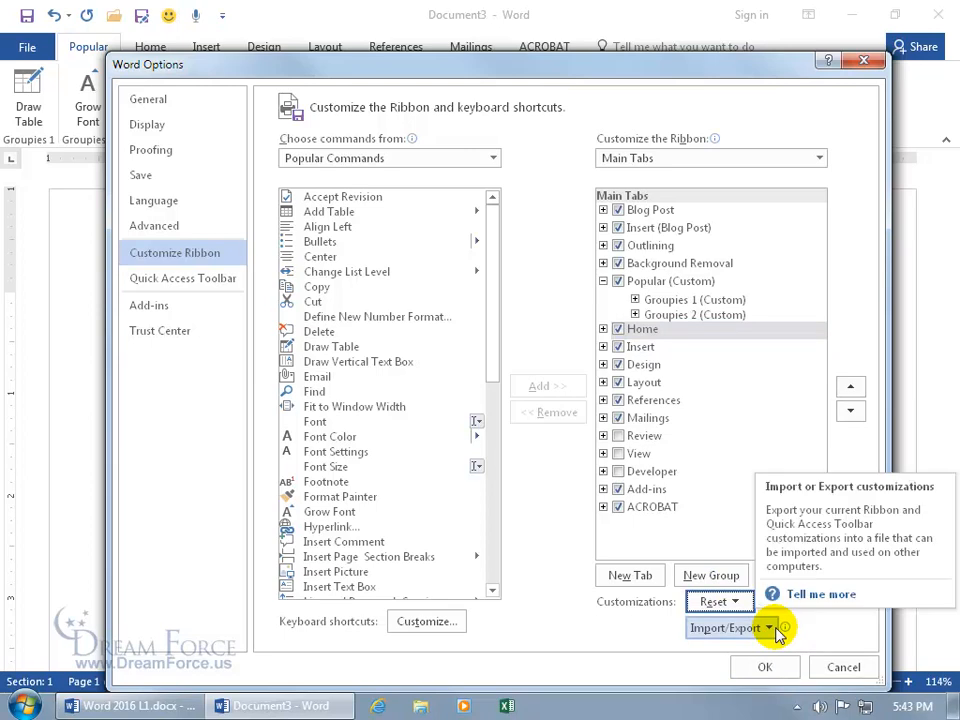
{"action": "left_click", "coordinate": [774, 667]}
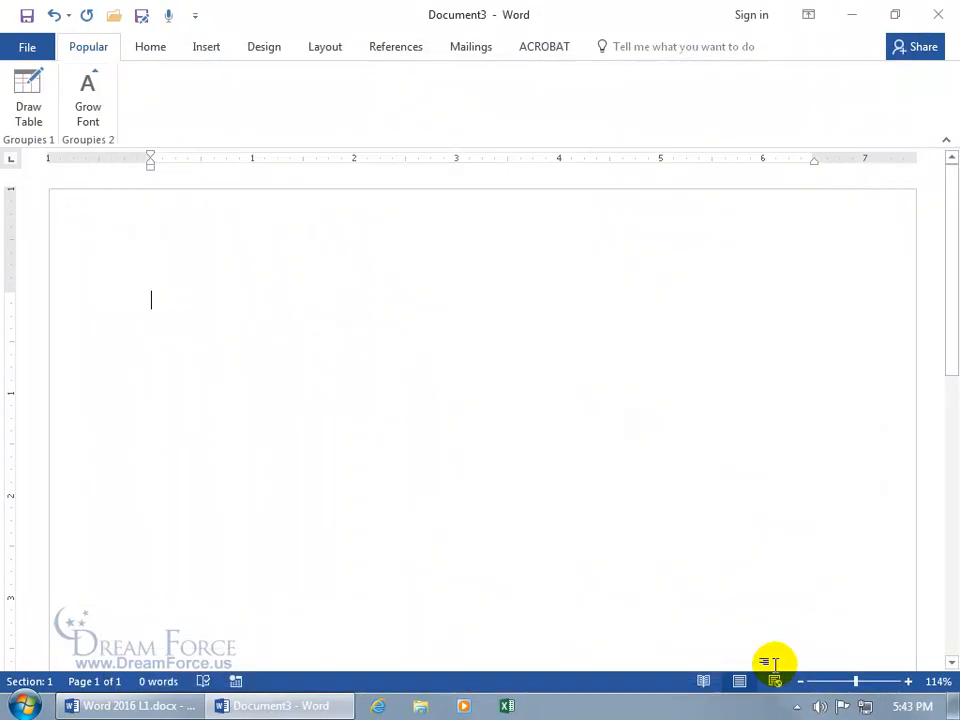
{"action": "left_click", "coordinate": [155, 48]}
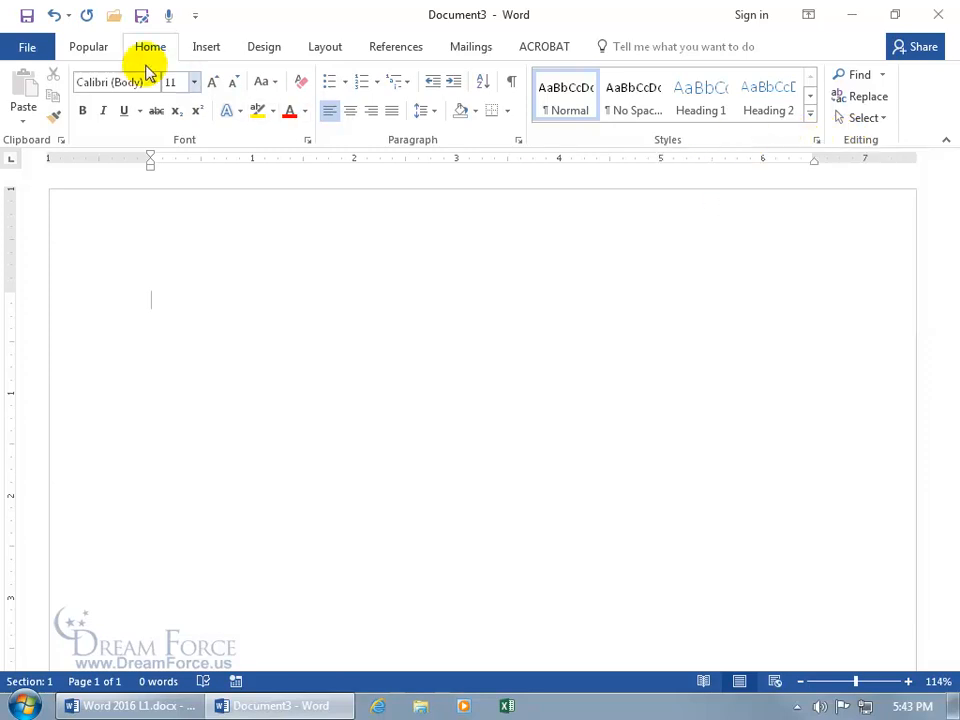
Reset all ribbon and Quick Access Toolbar customizations to their defaults, starting from the Popular tab, and apply the change.
{"action": "left_click", "coordinate": [90, 48]}
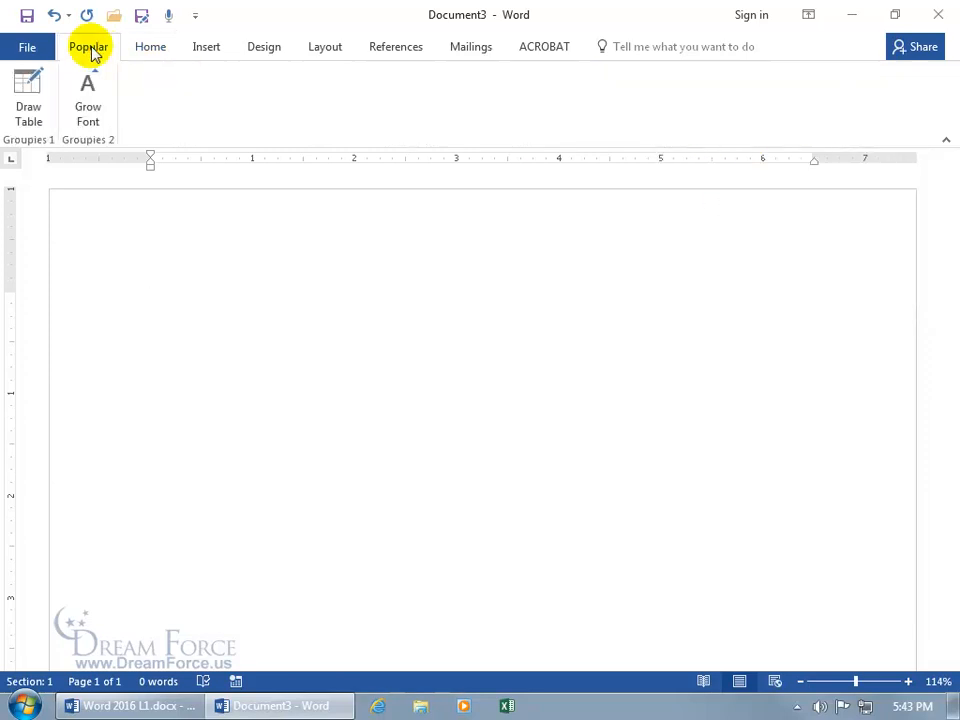
{"action": "right_click", "coordinate": [156, 81]}
{"action": "left_click", "coordinate": [200, 139]}
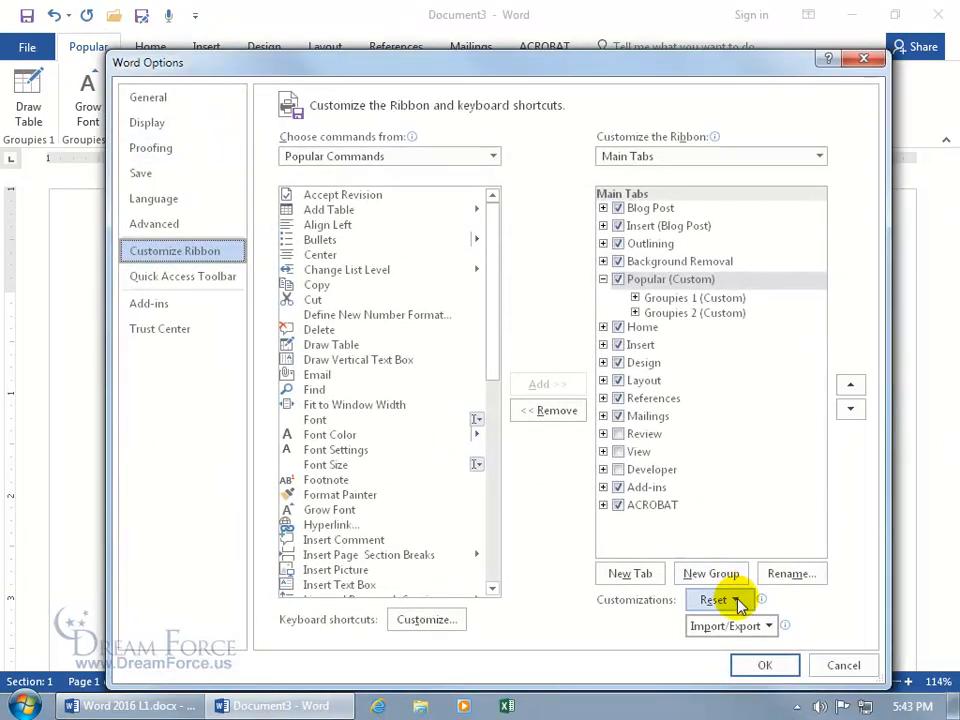
{"action": "left_click", "coordinate": [736, 600]}
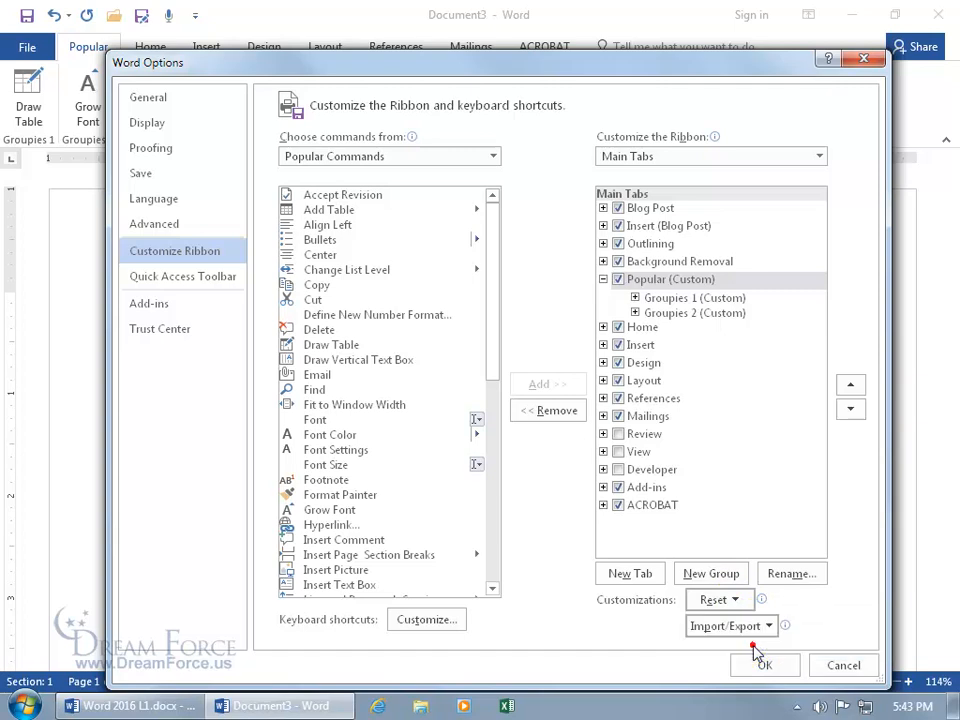
{"action": "left_click", "coordinate": [722, 645]}
{"action": "left_click", "coordinate": [449, 407]}
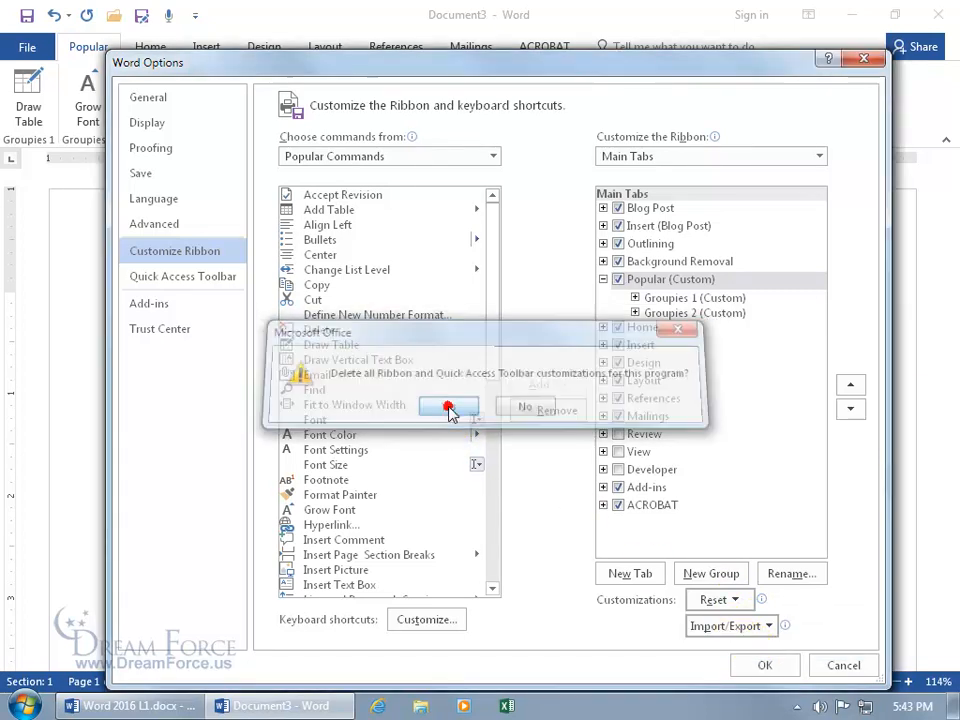
{"action": "left_click", "coordinate": [768, 668]}
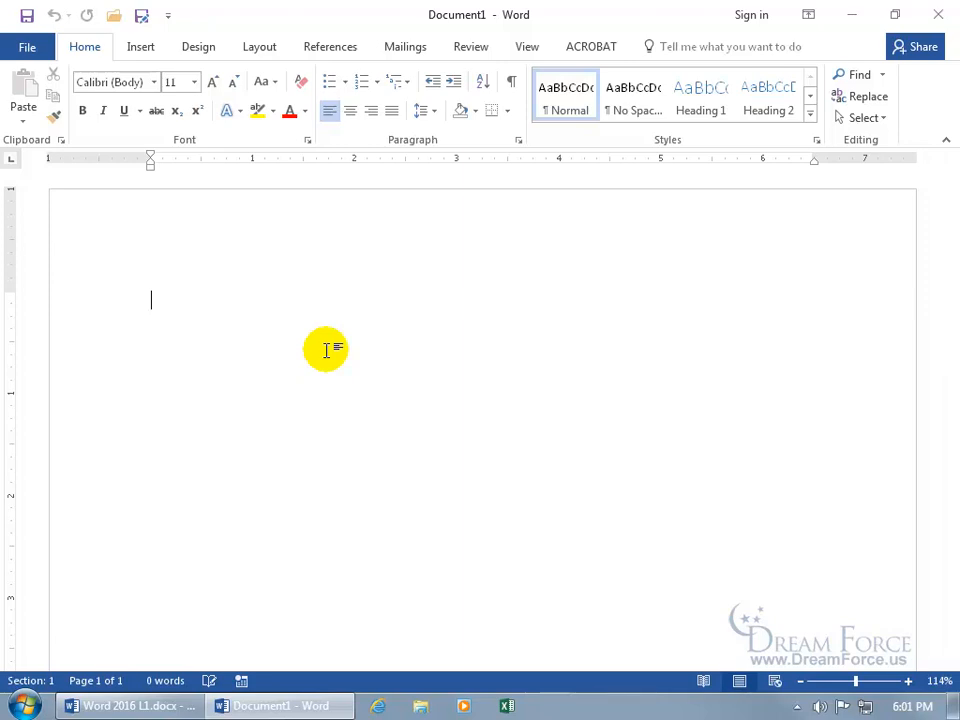
Create a new document from the Blank document template.
{"action": "left_click", "coordinate": [27, 46]}
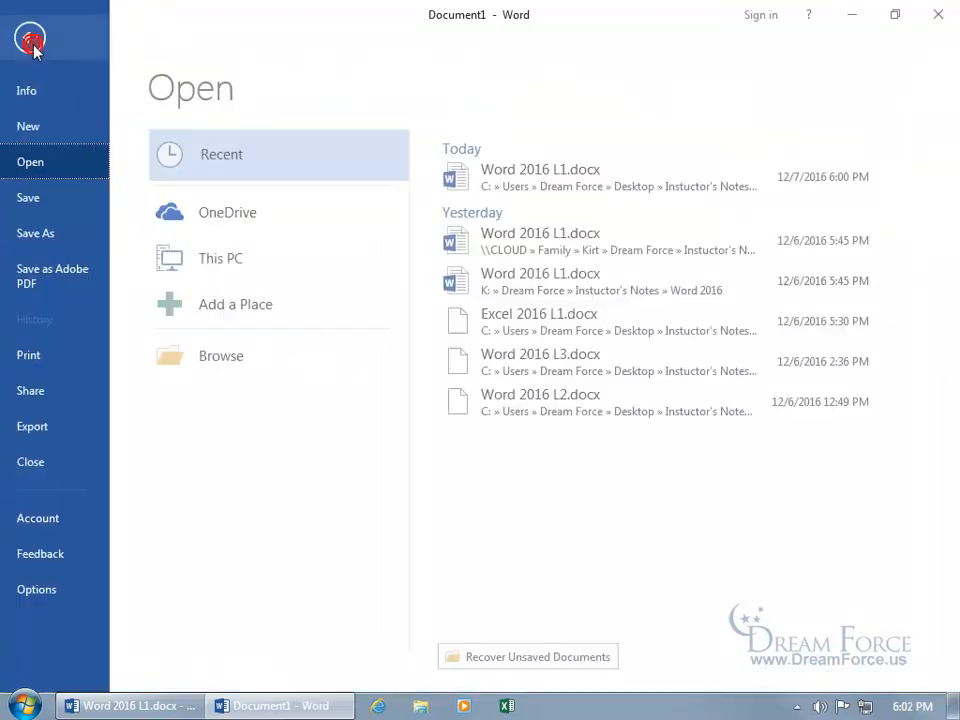
{"action": "left_click", "coordinate": [38, 127]}
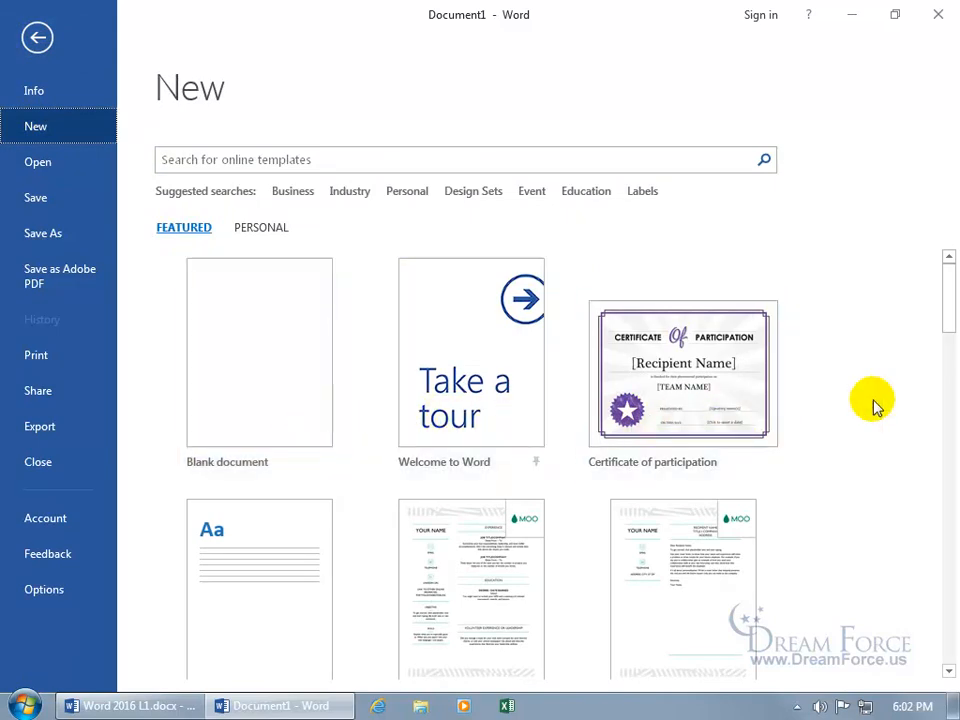
{"action": "mouse_move", "coordinate": [955, 316]}
{"action": "left_mouse_down"}
{"action": "mouse_move", "coordinate": [955, 358]}
{"action": "mouse_move", "coordinate": [949, 298]}
{"action": "left_mouse_up"}
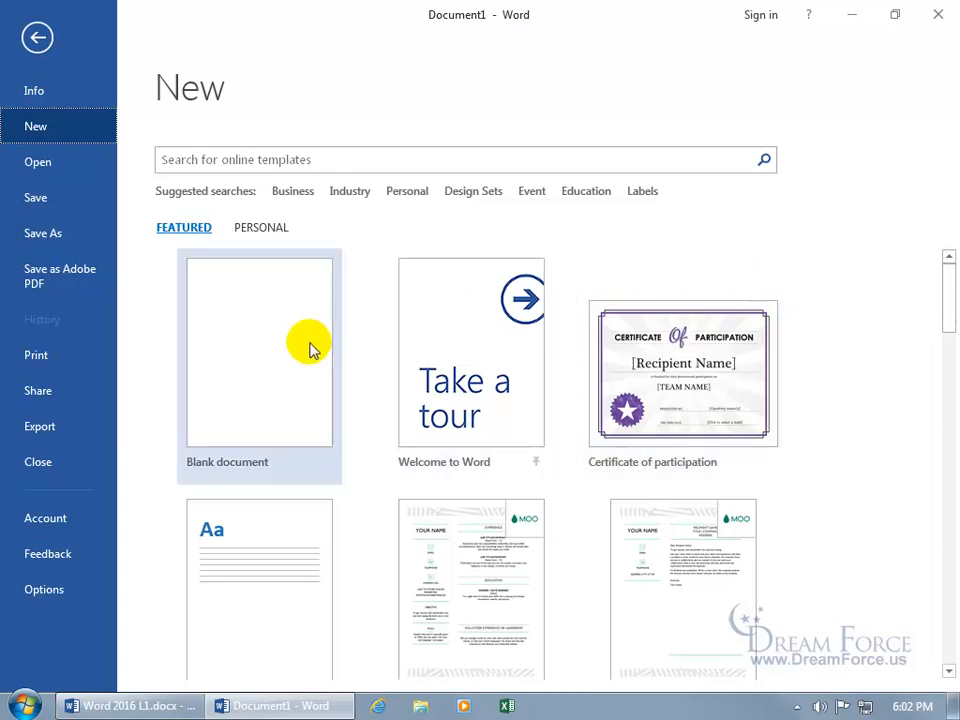
{"action": "left_click", "coordinate": [254, 358]}
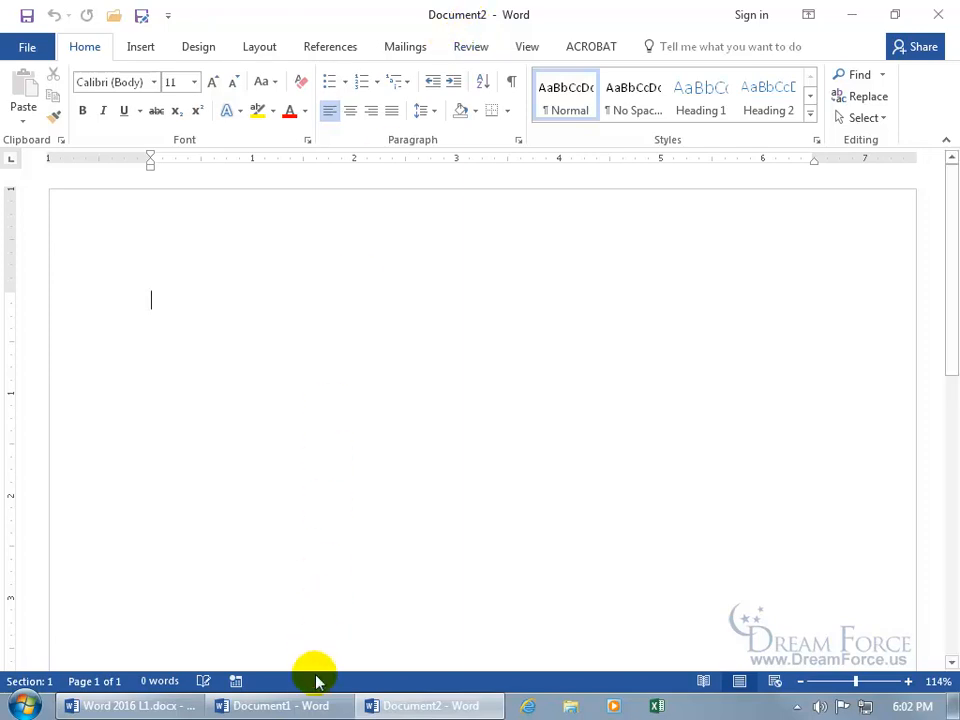
Open another blank document by launching Word 2016 again and close that document.
{"action": "mouse_move", "coordinate": [310, 711]}
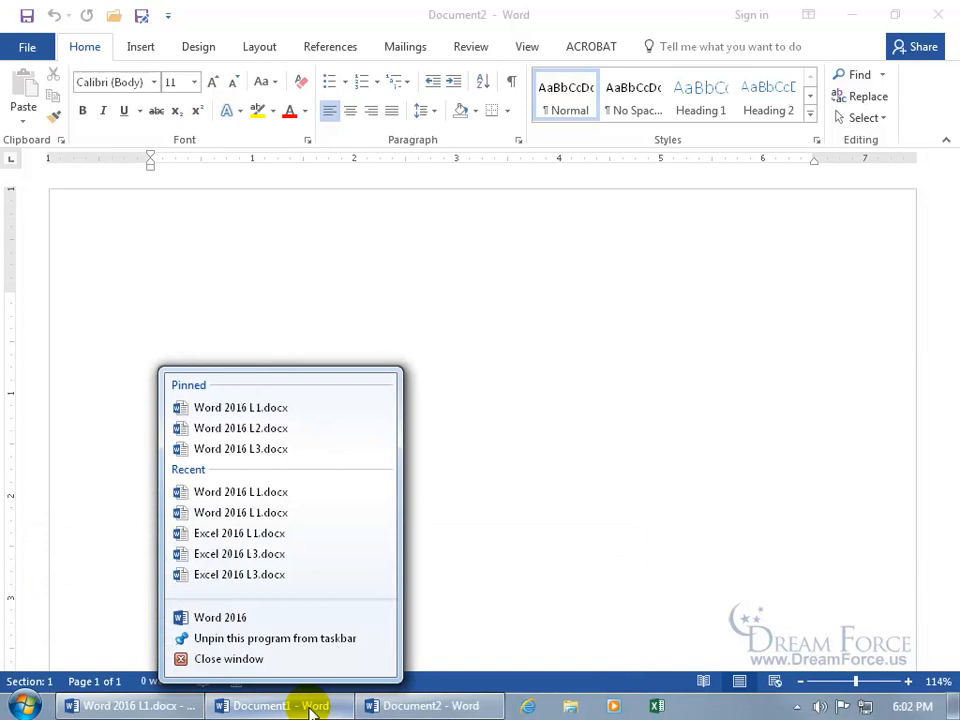
{"action": "left_click", "coordinate": [246, 620]}
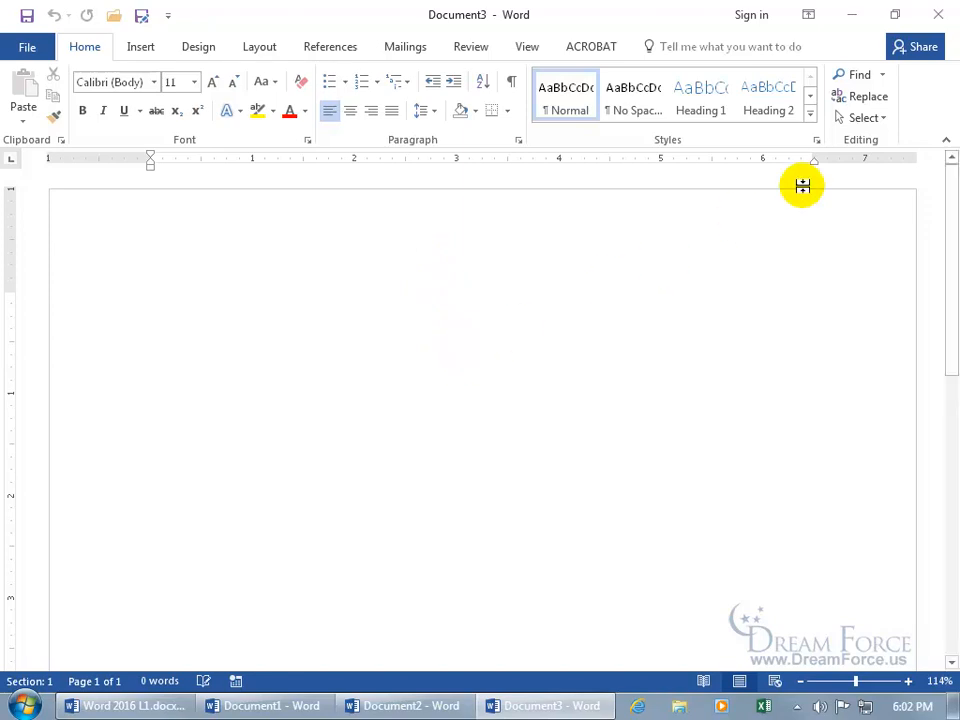
{"action": "left_click", "coordinate": [938, 20]}
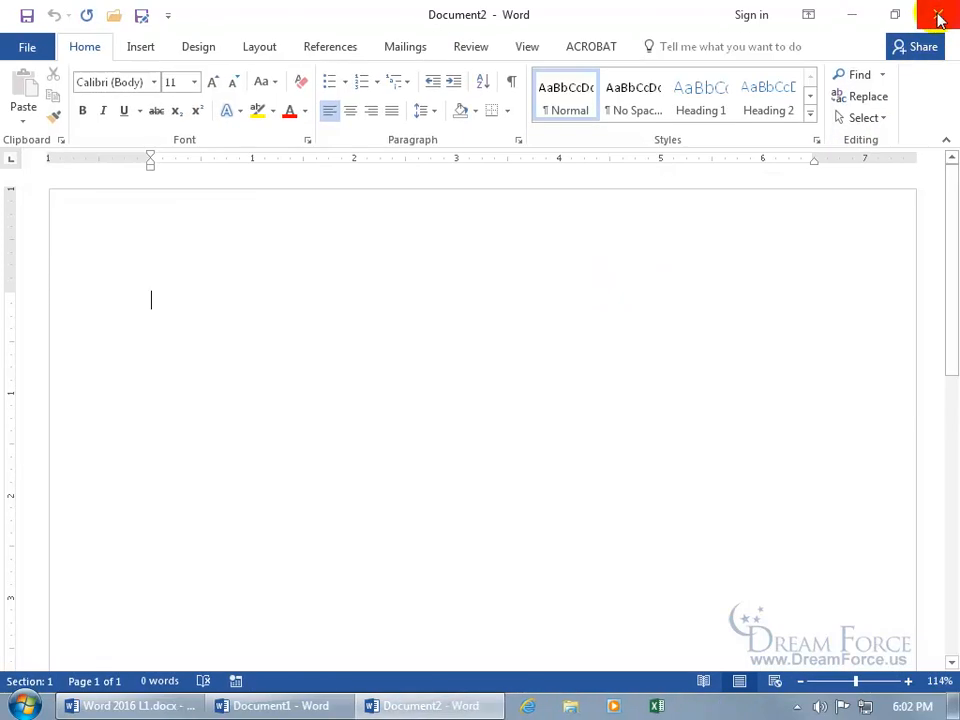
Switch from Document2 to Document1 and back, and close the Document2 window.
{"action": "right_click", "coordinate": [436, 708]}
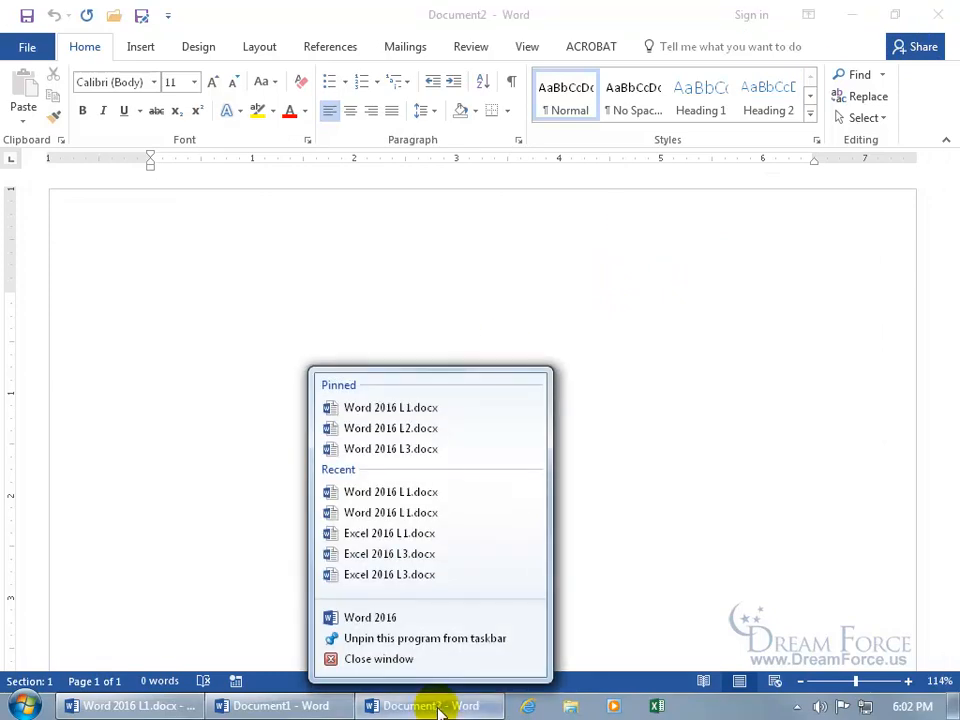
{"action": "left_click", "coordinate": [436, 708]}
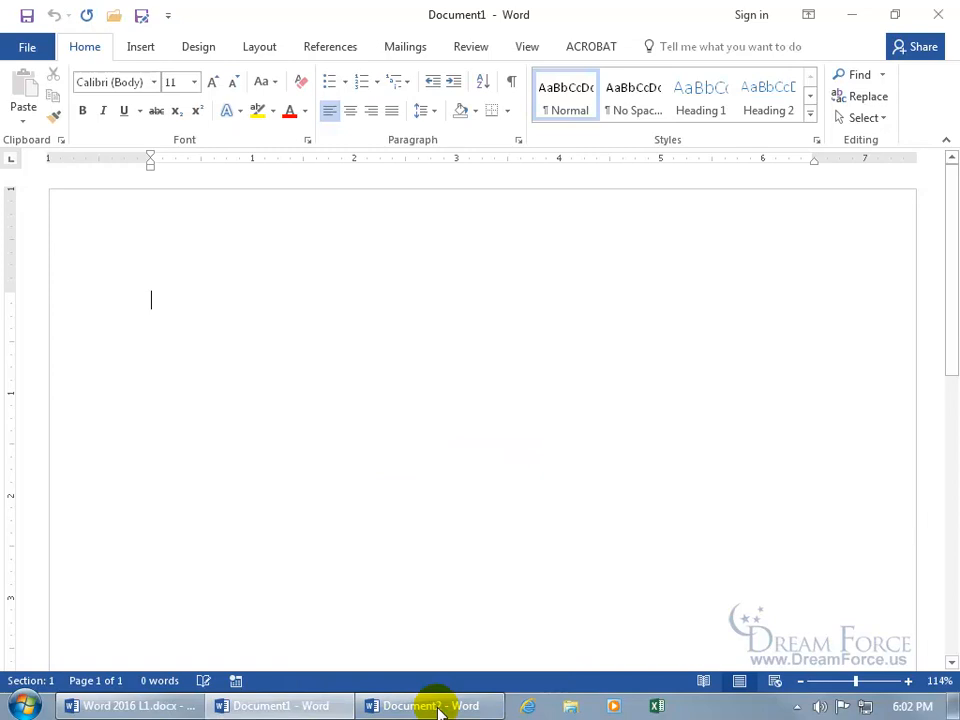
{"action": "mouse_move", "coordinate": [438, 708]}
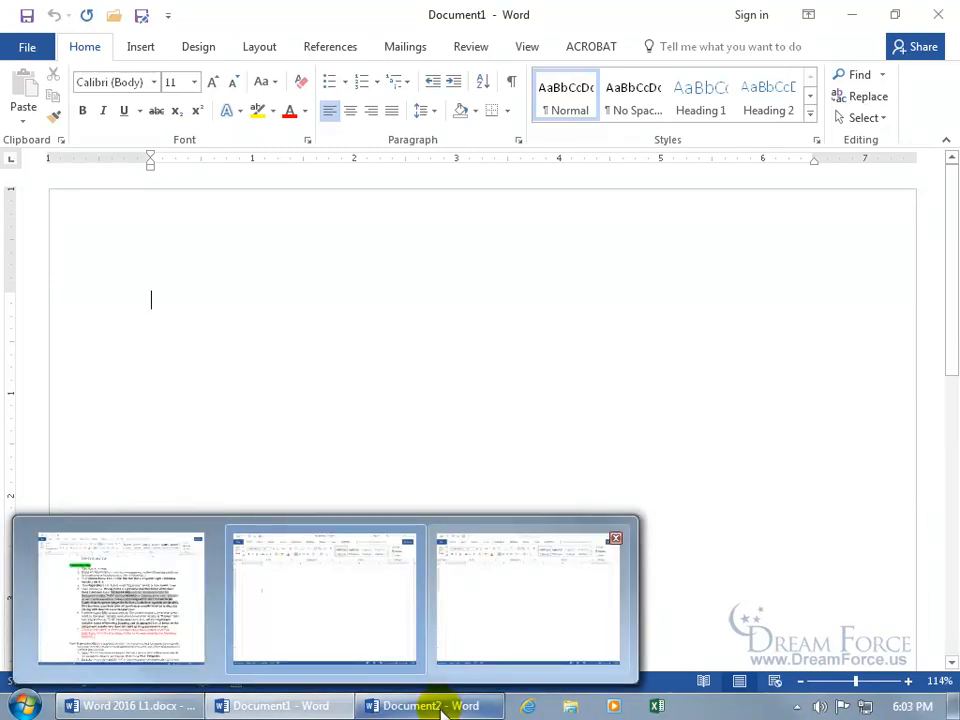
{"action": "left_click", "coordinate": [438, 708]}
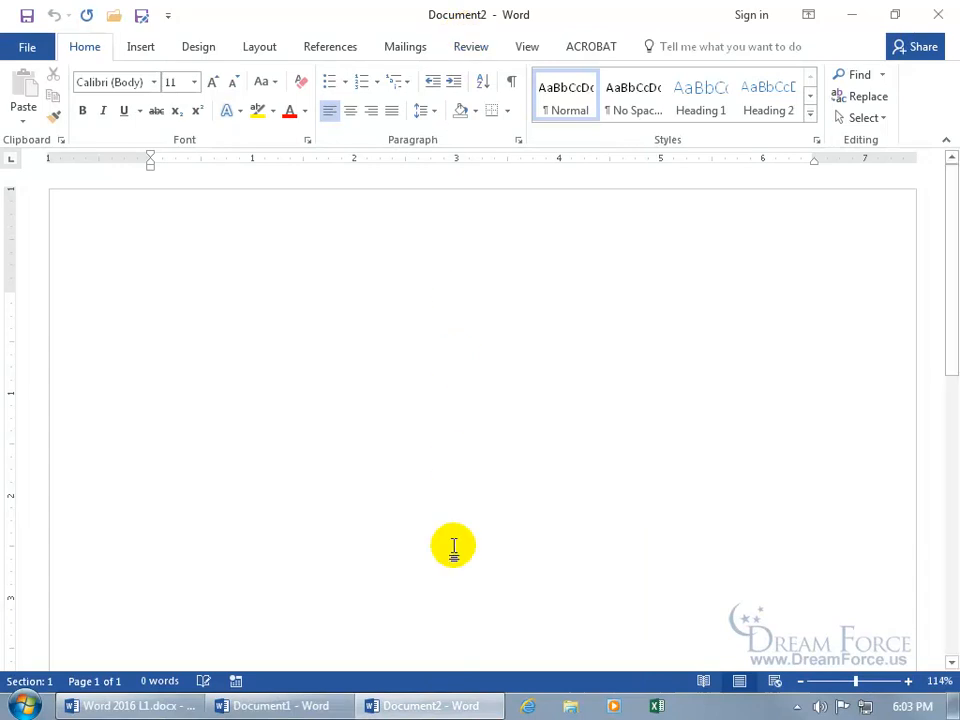
{"action": "right_click", "coordinate": [445, 709]}
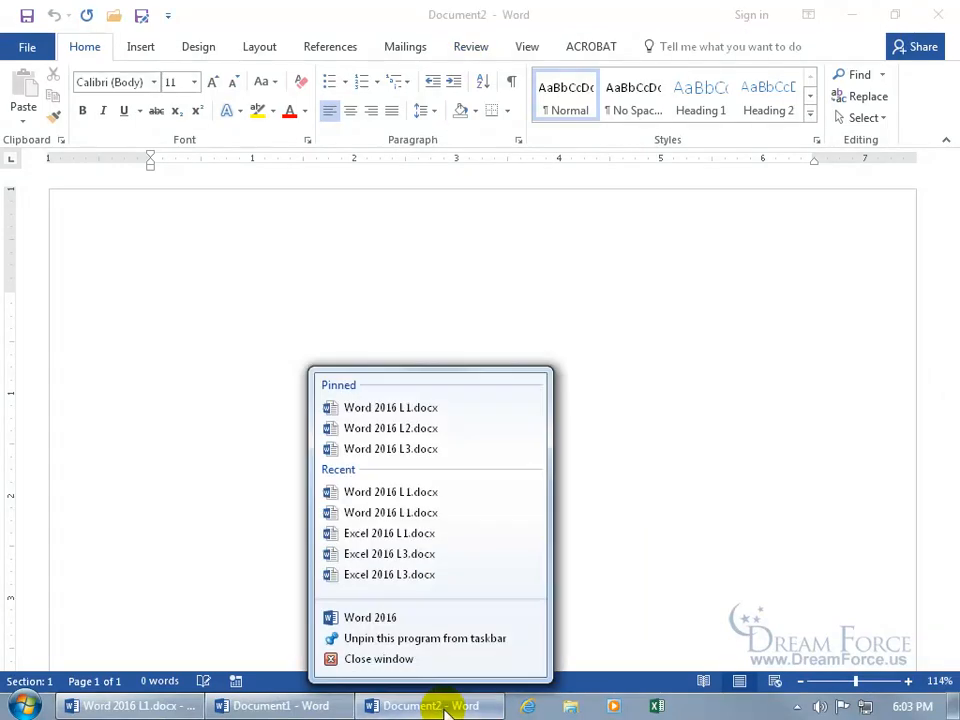
{"action": "left_click", "coordinate": [418, 665]}
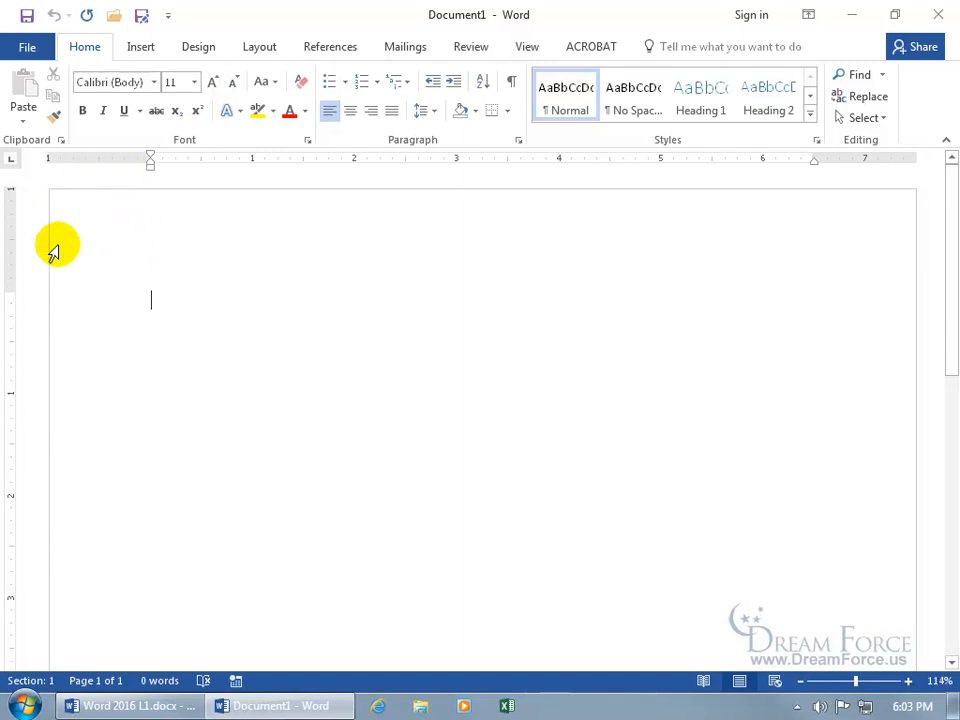
Hide the ruler in Document1 and show it again.
{"action": "left_click", "coordinate": [527, 50]}
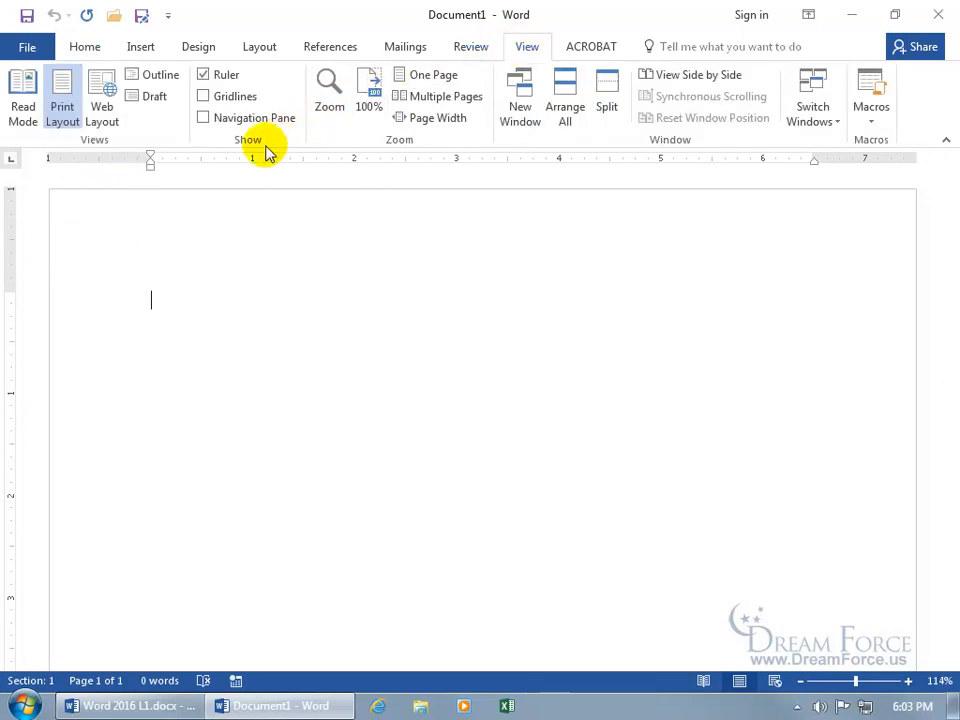
{"action": "left_click", "coordinate": [205, 77]}
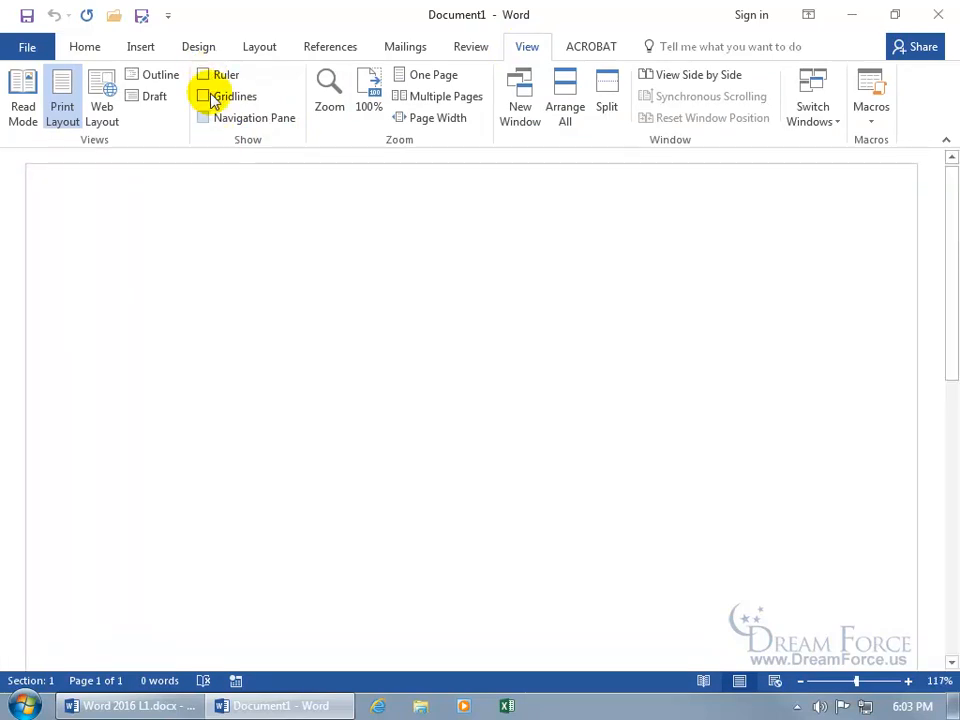
{"action": "left_click", "coordinate": [205, 77]}
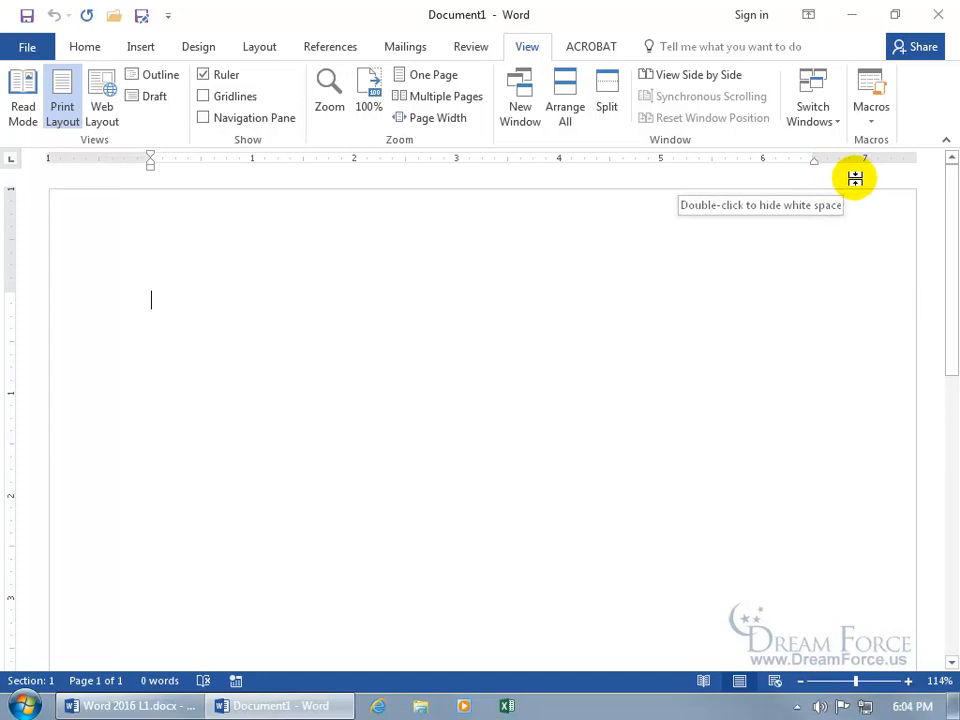
Enter "Dream Force, LLC." at the beginning of the document and start a new paragraph.
{"action": "left_click_drag", "start_coordinate": [953, 189], "coordinate": [943, 514]}
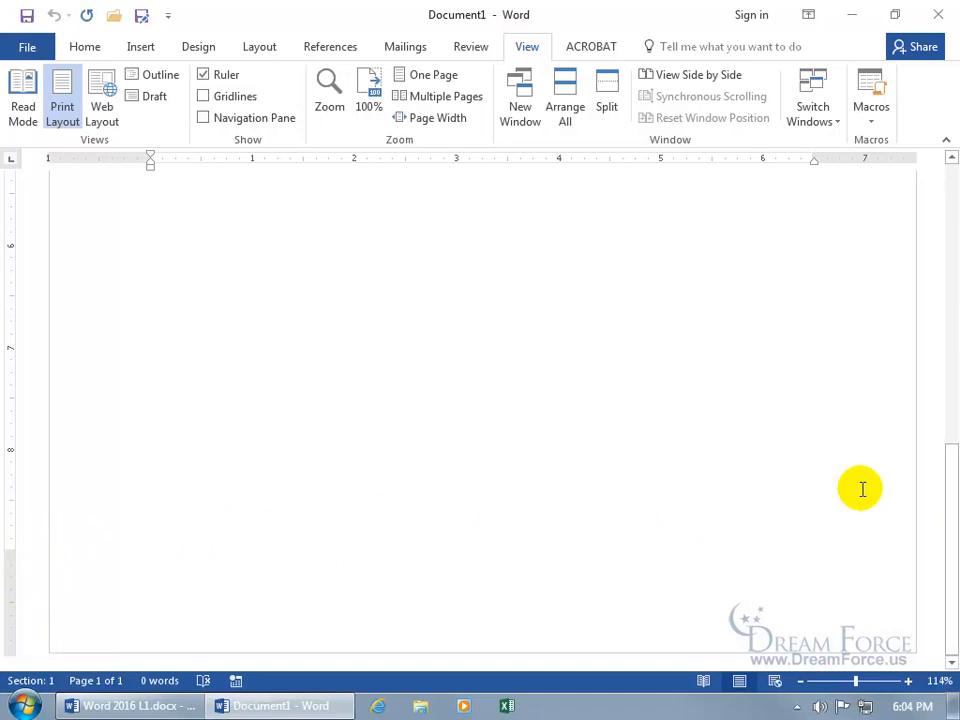
{"action": "left_click_drag", "start_coordinate": [951, 483], "coordinate": [951, 195]}
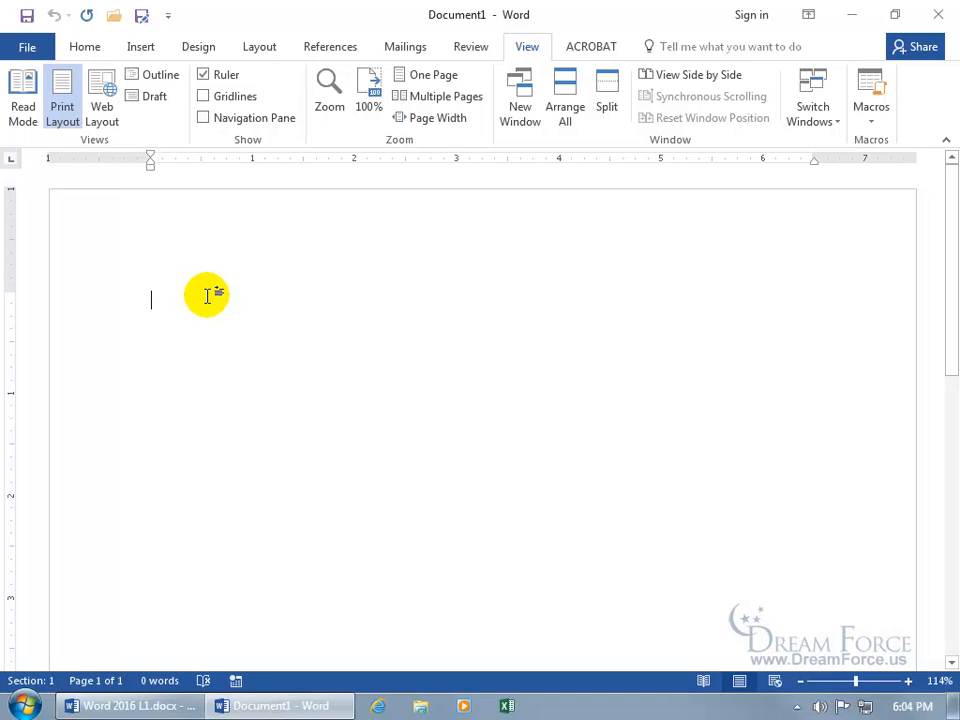
{"action": "type", "text": "Dream Force, LLC"}
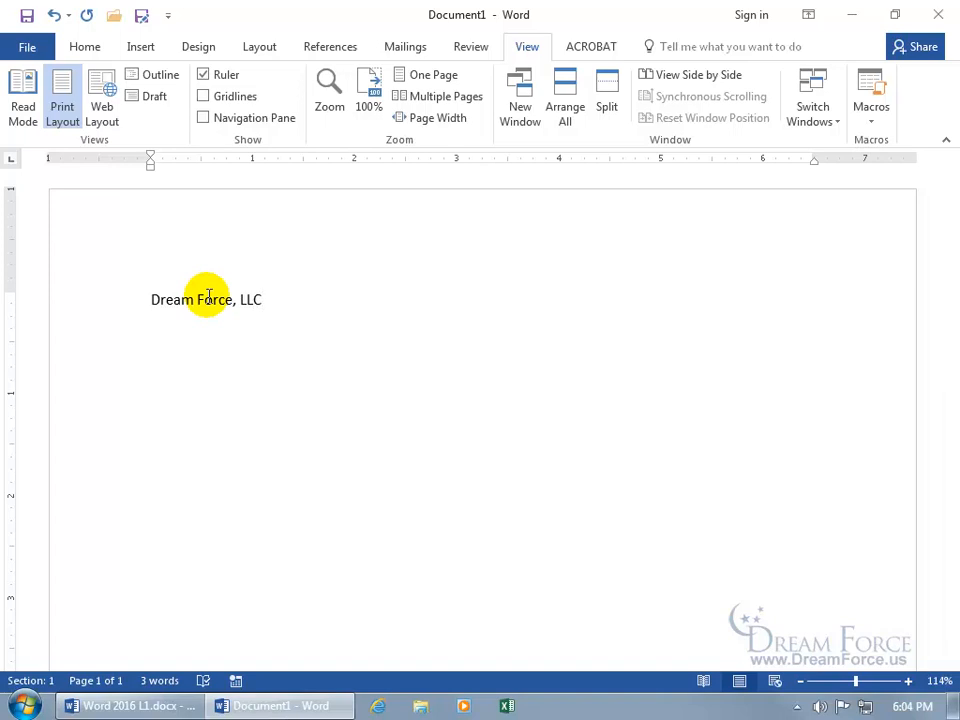
{"action": "type", "text": "."}
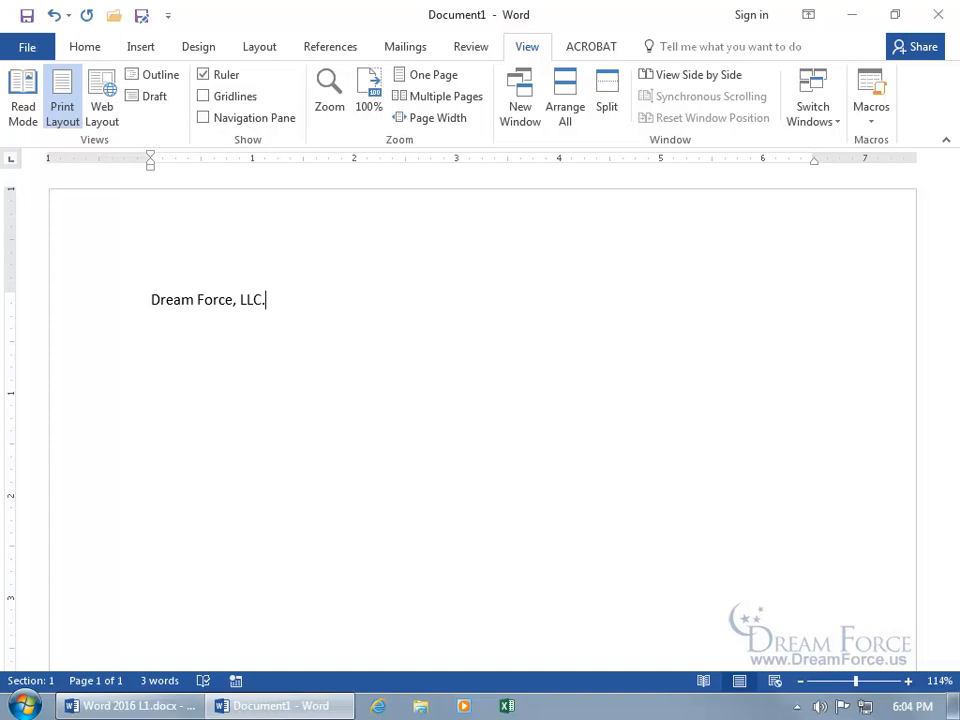
{"action": "key", "text": "Return"}
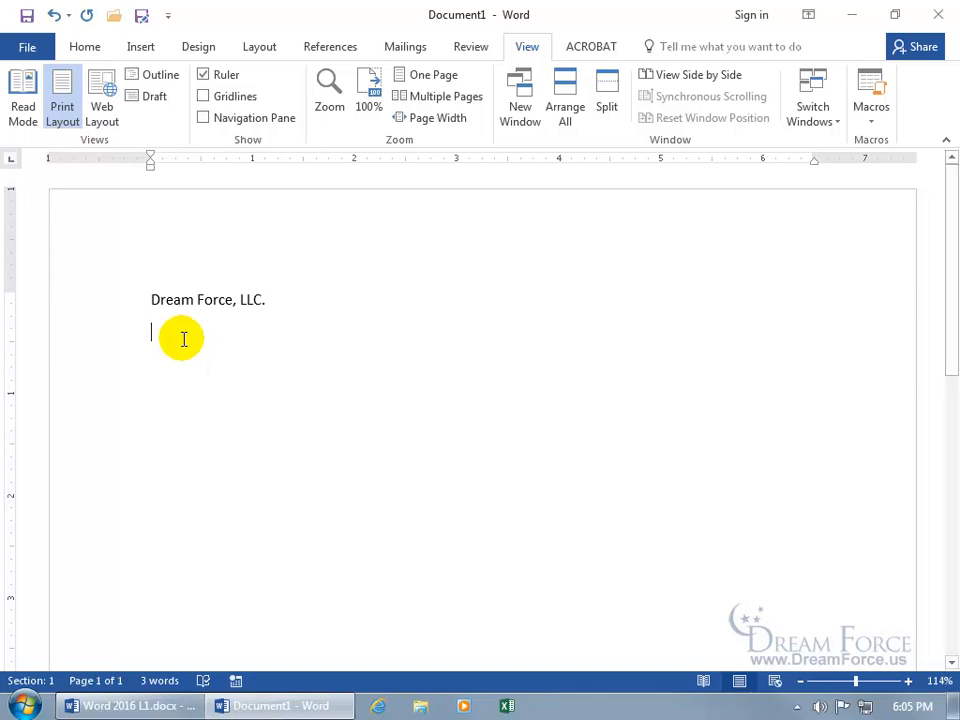
Enter "Ho! Ho! Ho! Have we got the right Christmas toys for you!" as the second paragraph.
{"action": "type", "text": "Ho! "}
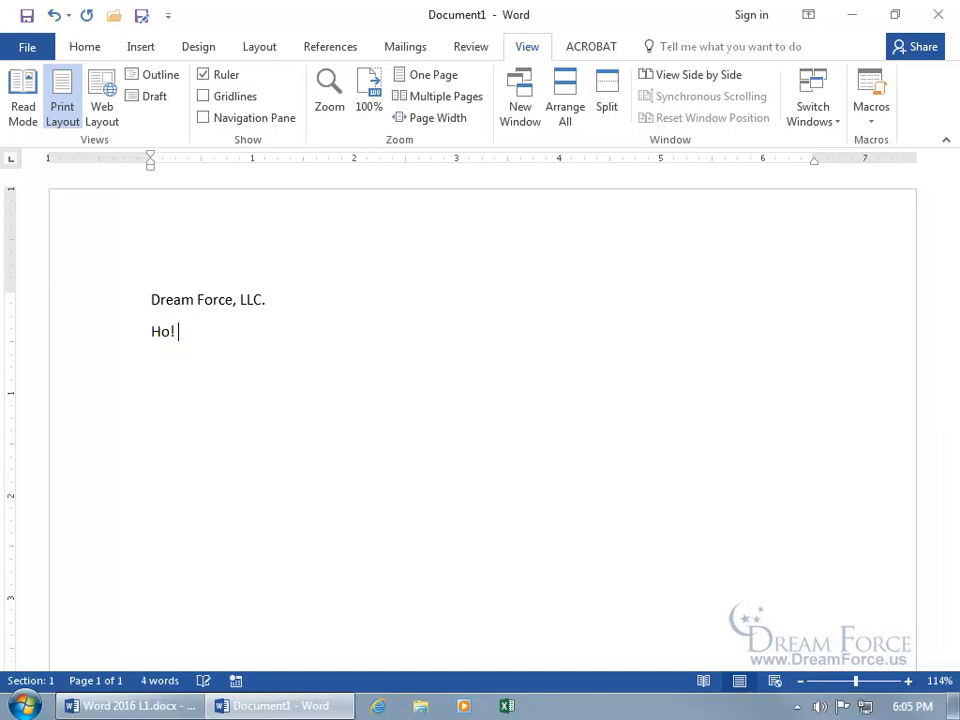
{"action": "type", "text": "Ho! Ho! Have we got the"}
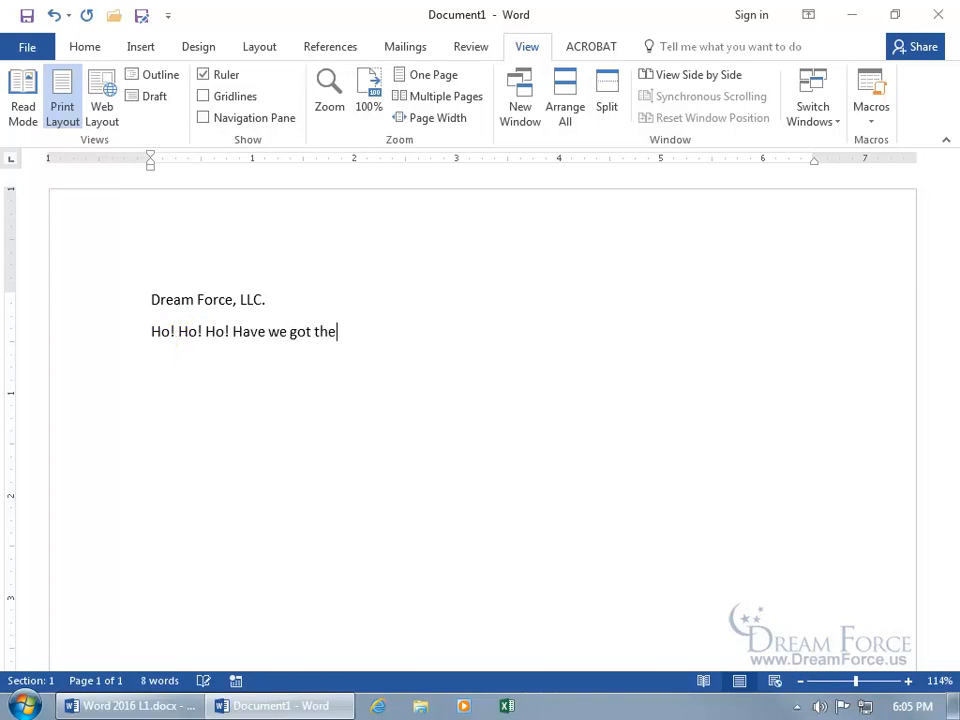
{"action": "type", "text": " right Christmas"}
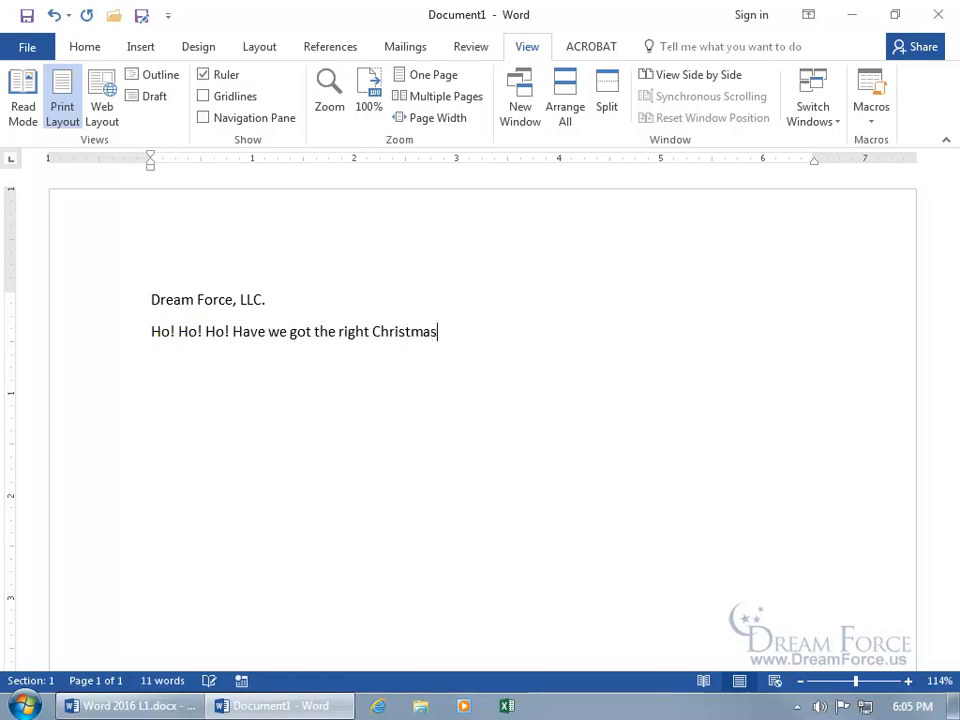
{"action": "type", "text": " toys for you!"}
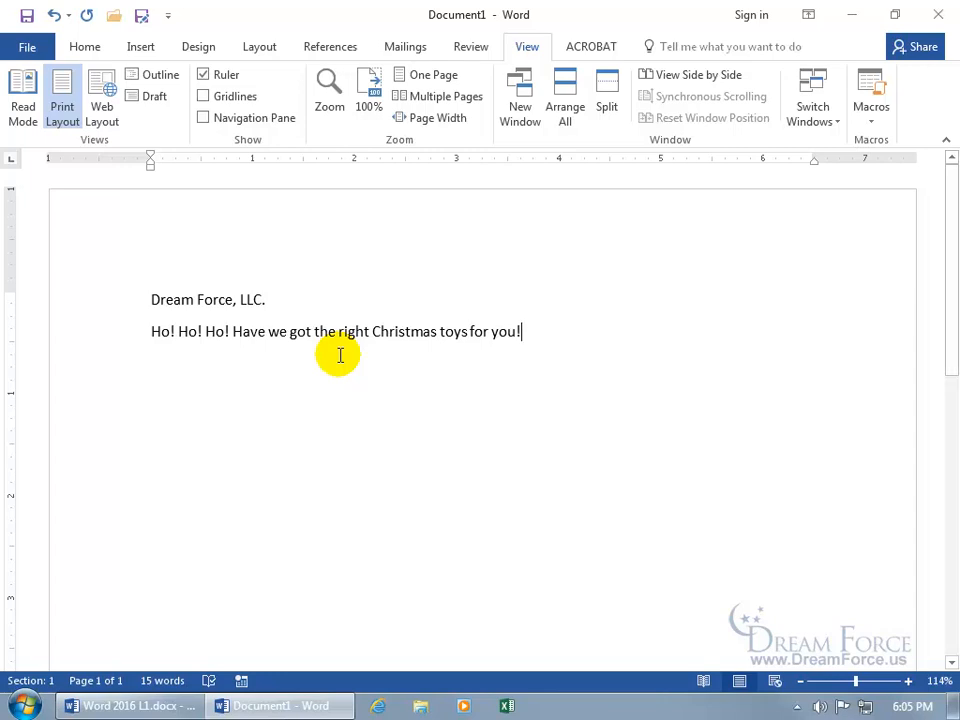
Leave one blank paragraph below the Christmas sentence and enter "Regarding Us".
{"action": "key", "text": "Return"}
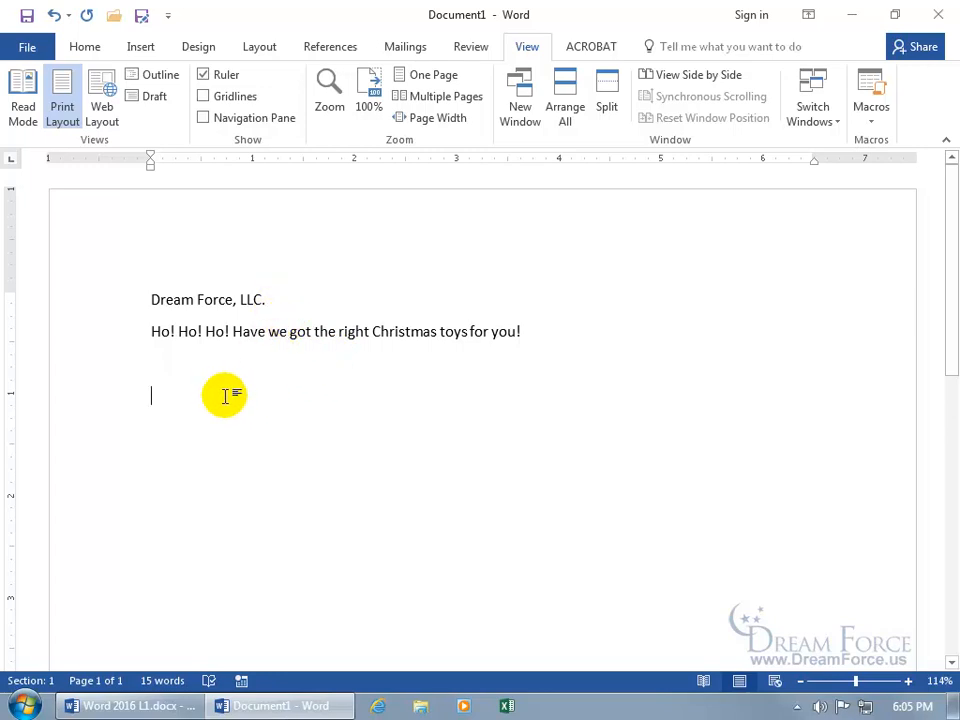
{"action": "type", "text": "Regard"}
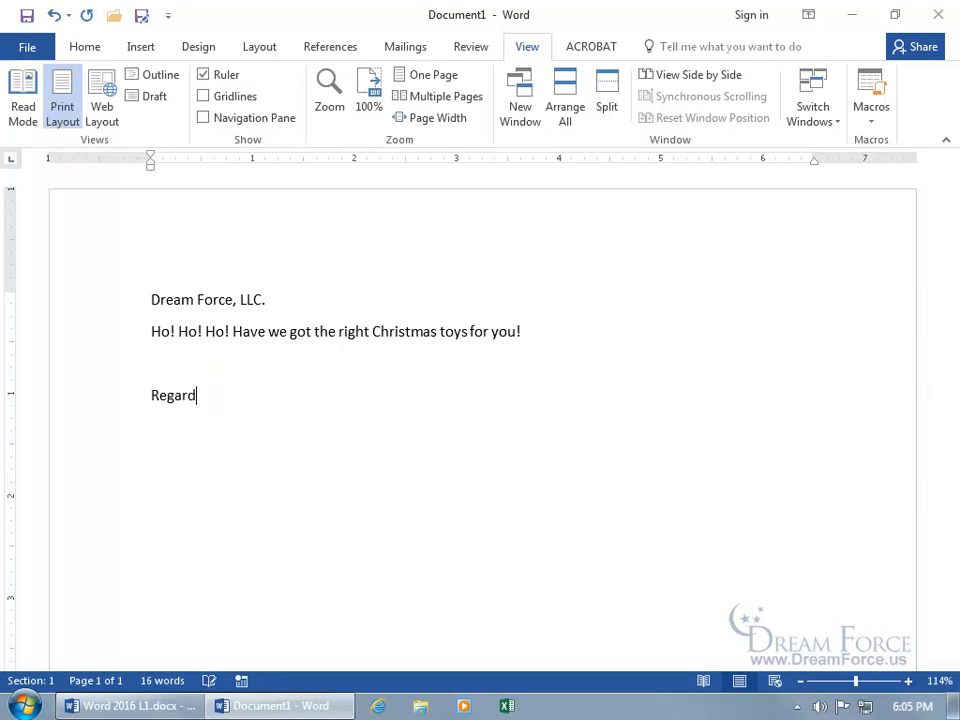
{"action": "type", "text": "ing Us"}
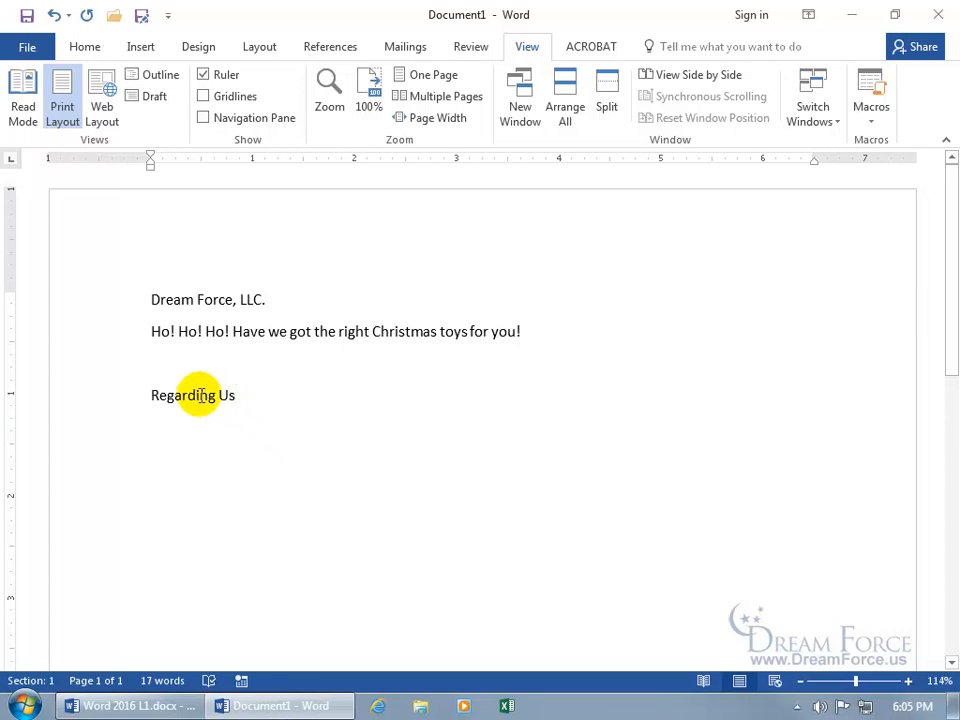
Delete the letters "Reg" from the beginning of "Regarding Us".
{"action": "left_click", "coordinate": [151, 396]}
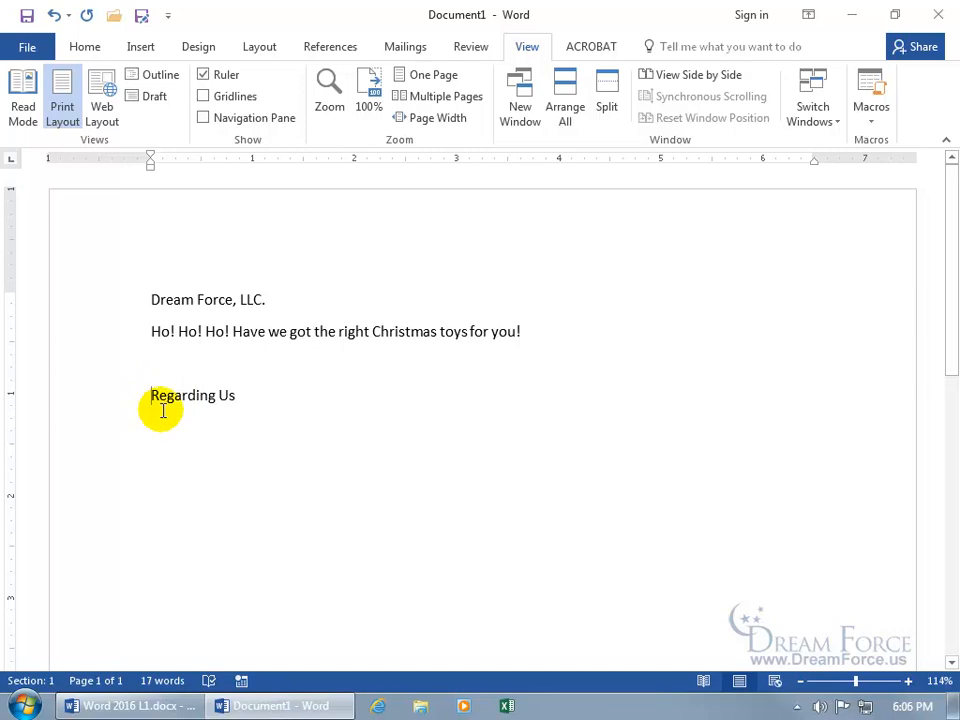
{"action": "key", "text": "Delete"}
{"action": "key", "text": "Delete"}
{"action": "key", "text": "Delete"}
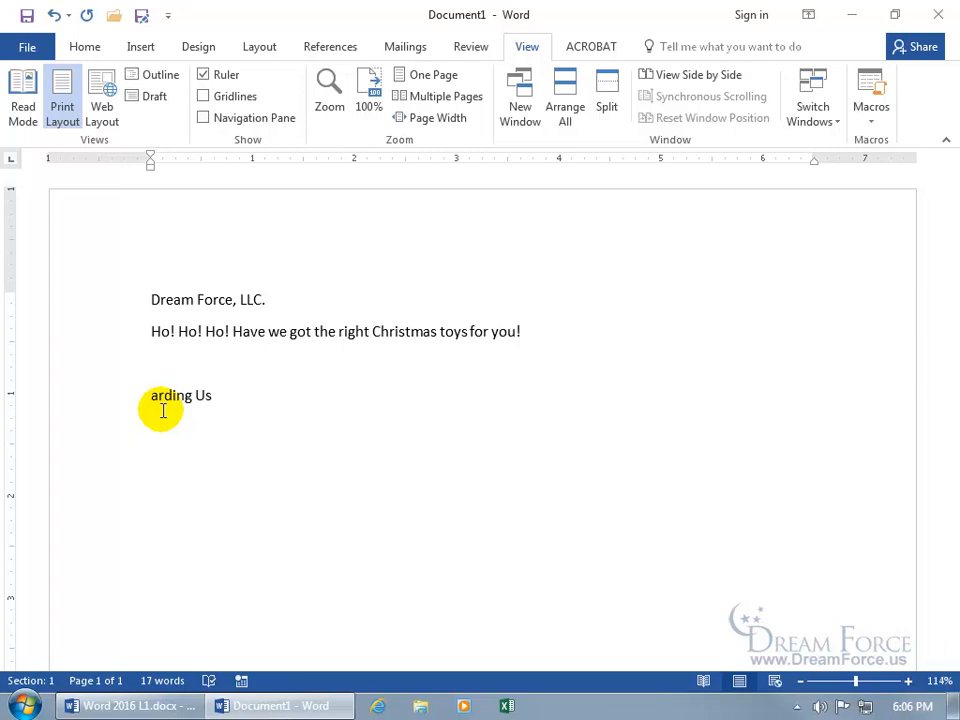
Replace the letters "arding" before "Us" with "About" and start a new paragraph below the heading.
{"action": "left_click", "coordinate": [190, 397]}
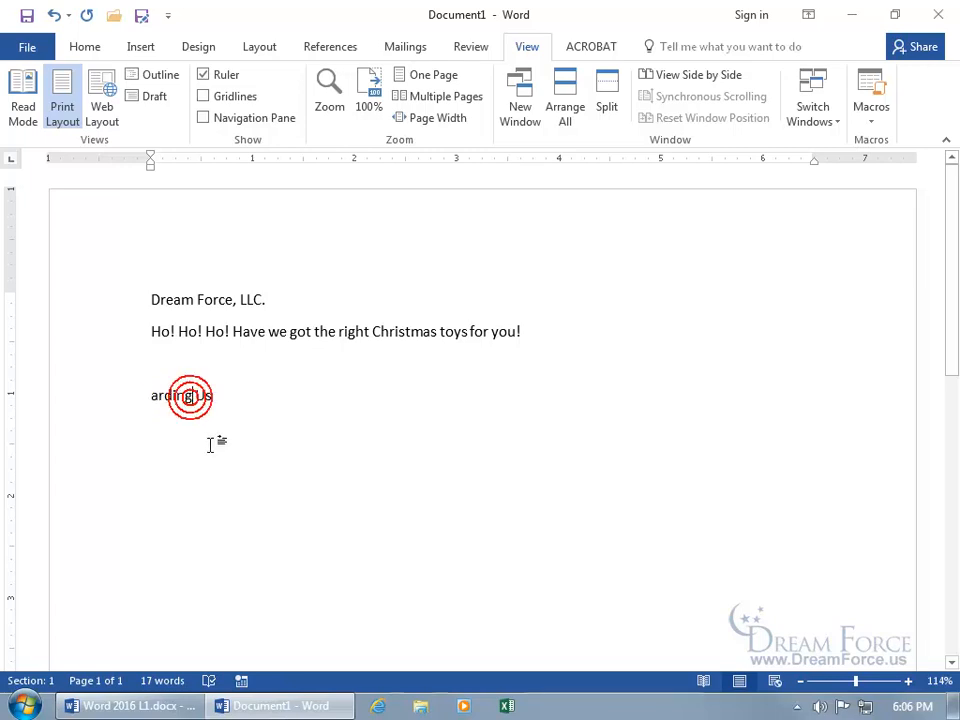
{"action": "key", "text": "BackSpace"}
{"action": "key", "text": "BackSpace"}
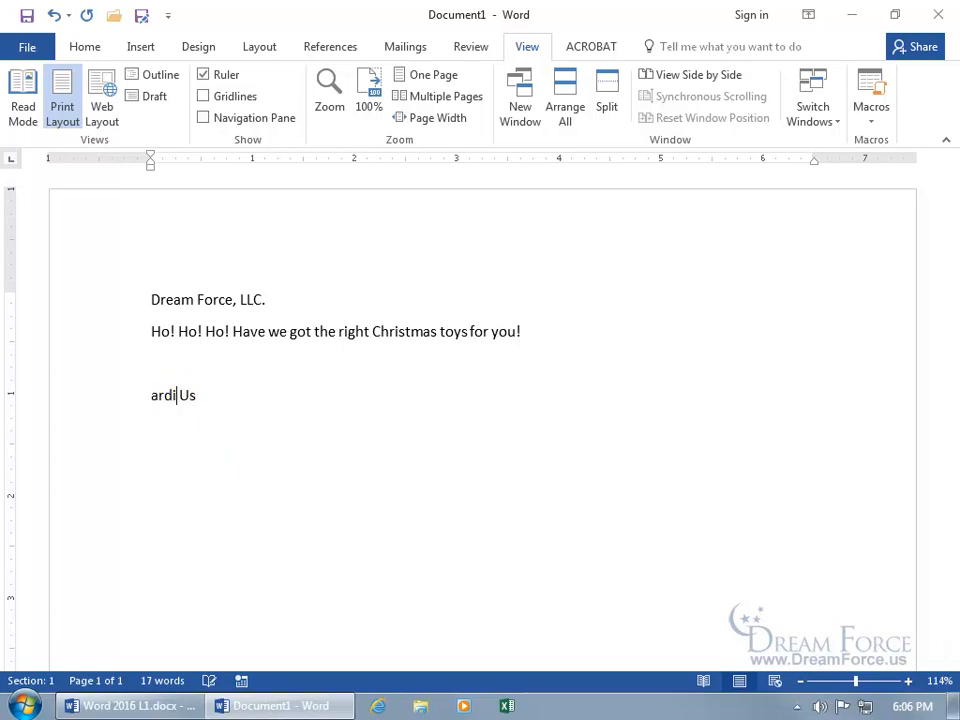
{"action": "key", "text": "BackSpace"}
{"action": "key", "text": "BackSpace"}
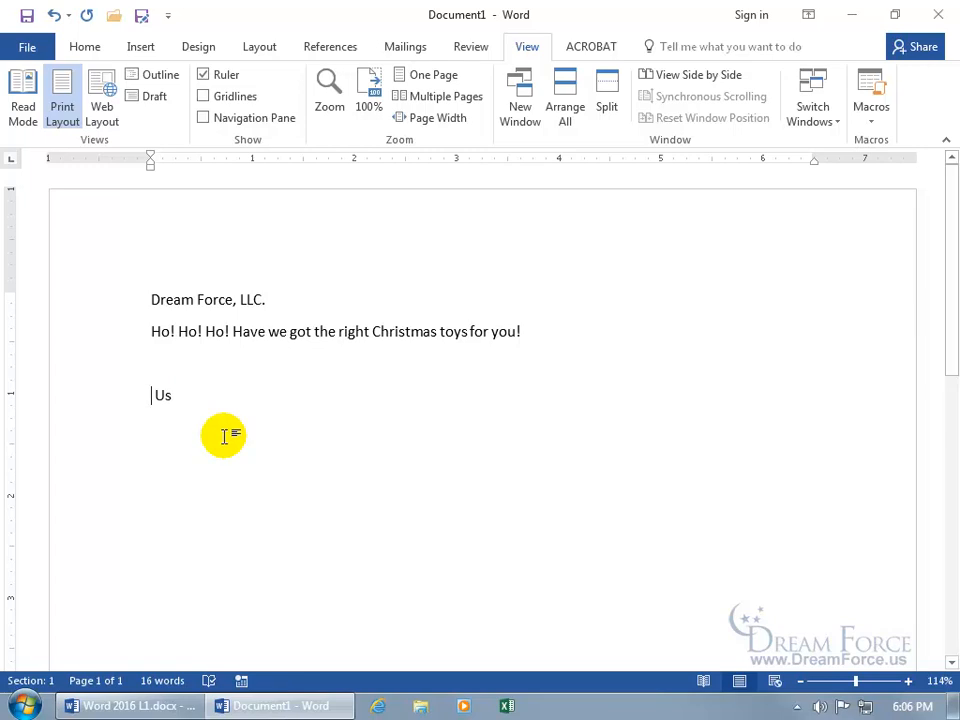
{"action": "type", "text": "About"}
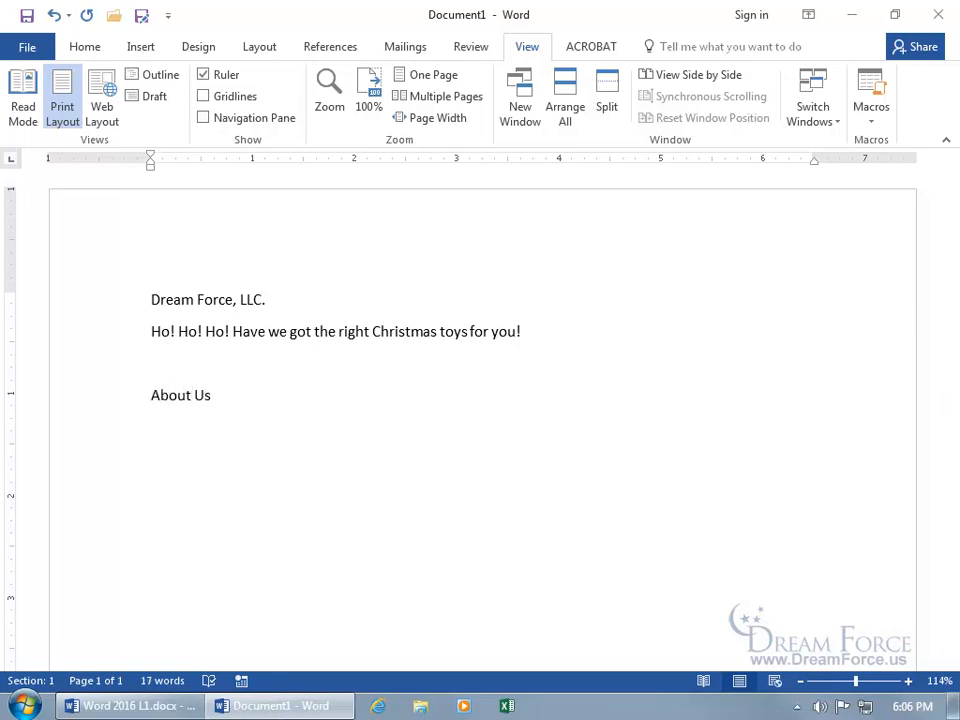
{"action": "left_click", "coordinate": [222, 396]}
{"action": "key", "text": "Return"}
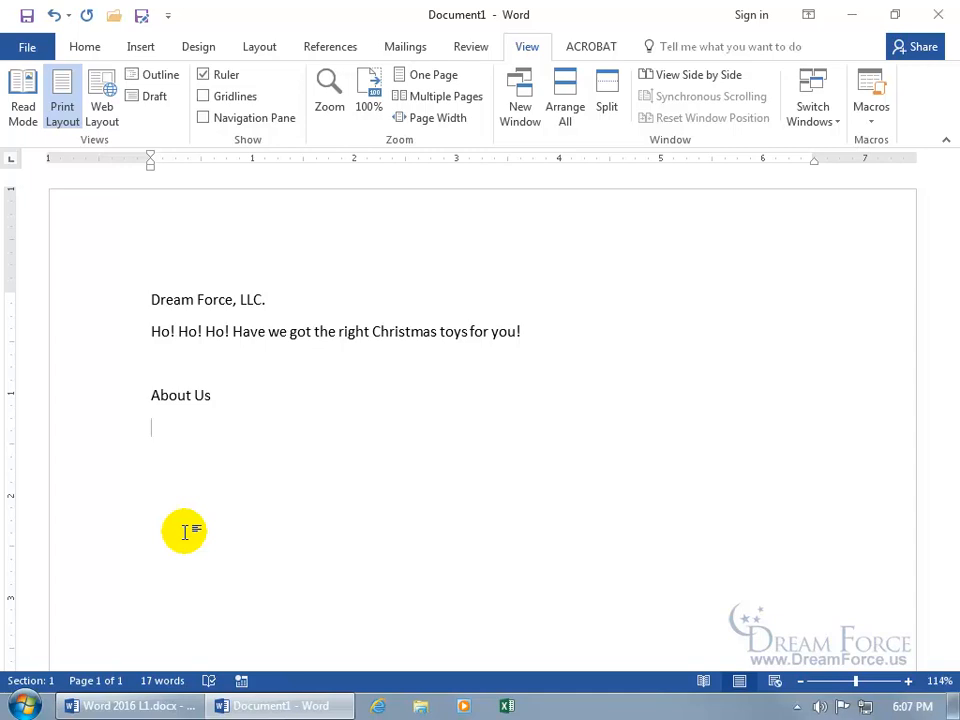
Place the cursor in the blank paragraph above "About Us" and show the formatting marks.
{"action": "left_click", "coordinate": [171, 366]}
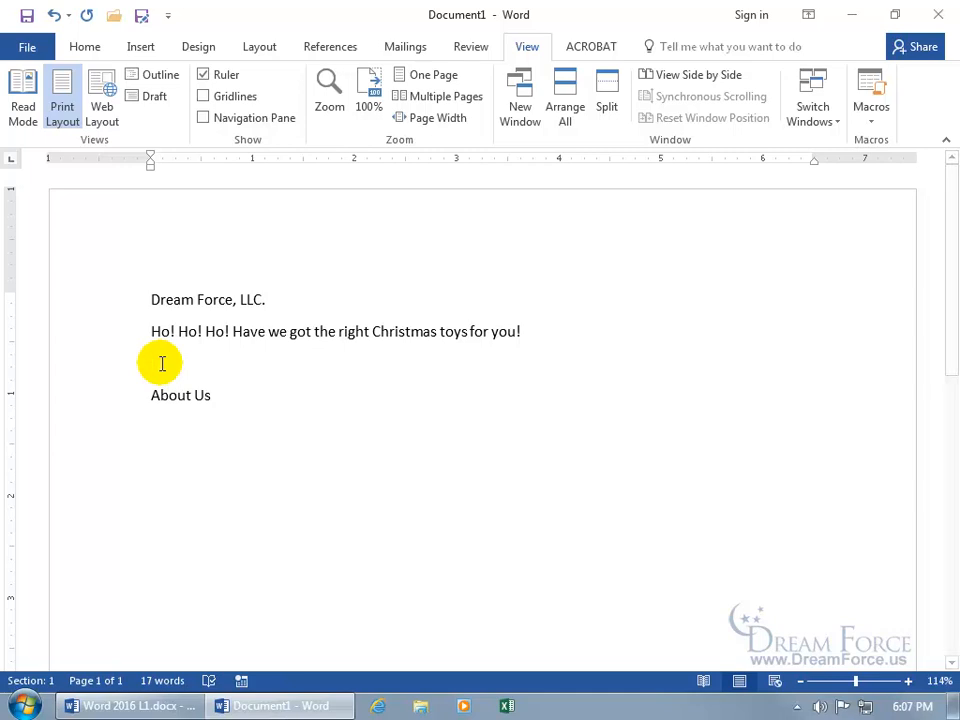
{"action": "left_click", "coordinate": [85, 50]}
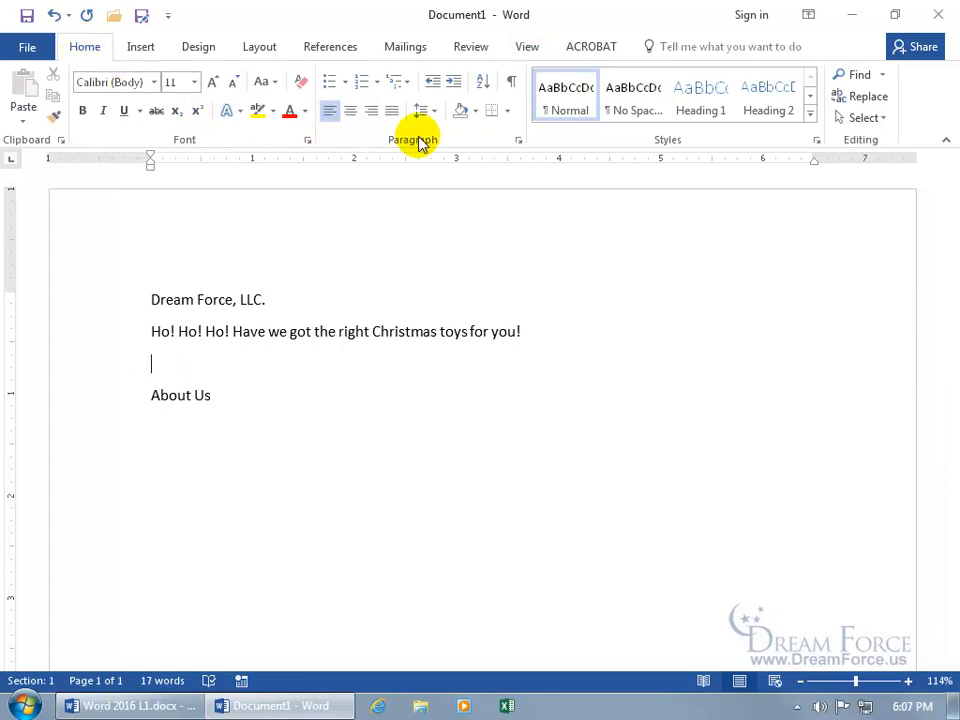
{"action": "left_click", "coordinate": [510, 82]}
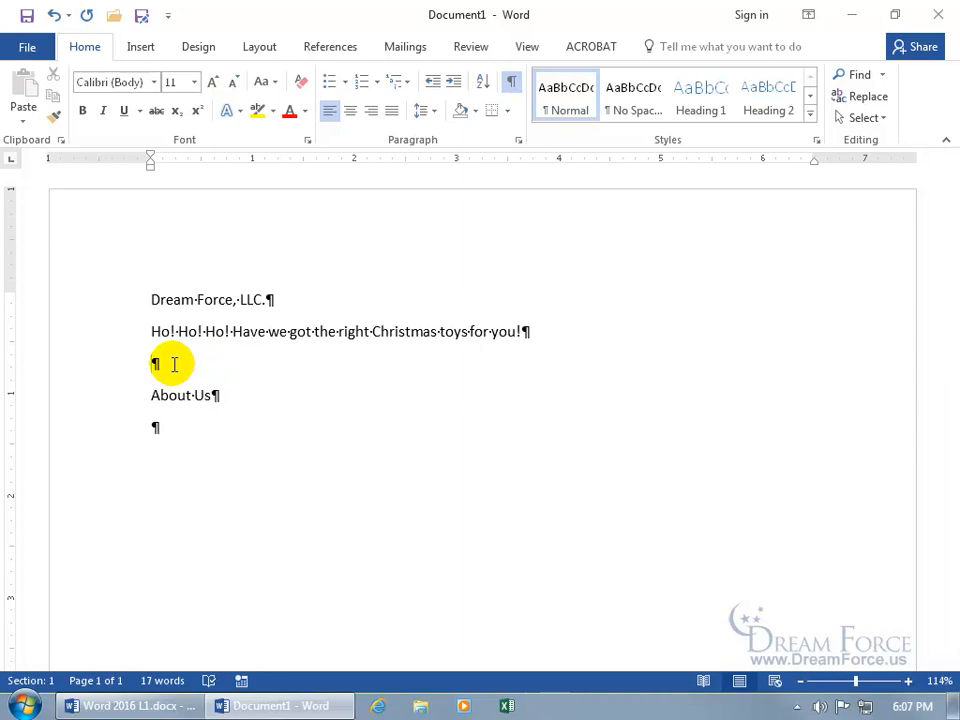
Add five more blank paragraphs at the end of the document.
{"action": "left_click", "coordinate": [168, 506]}
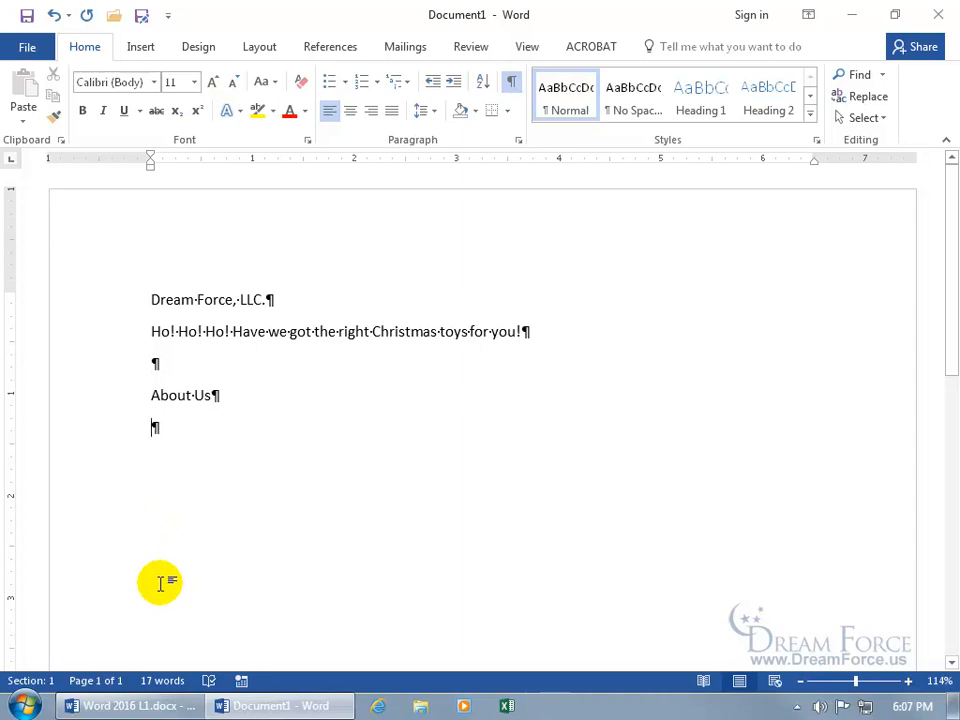
{"action": "key", "text": "Return"}
{"action": "key", "text": "Return"}
{"action": "key", "text": "Return"}
{"action": "key", "text": "Return"}
{"action": "key", "text": "Return"}
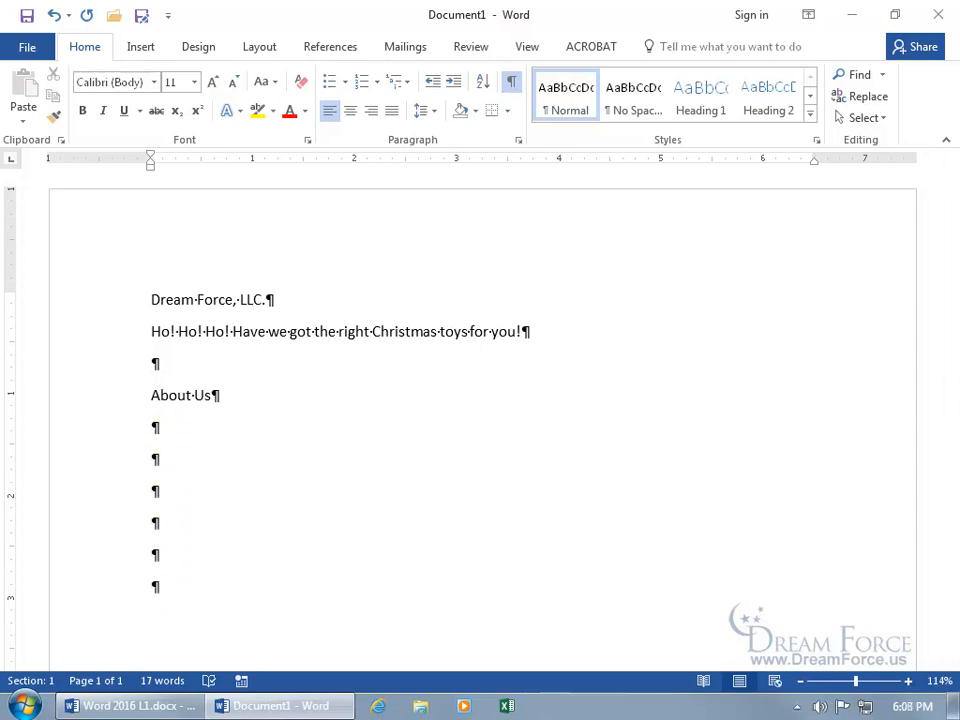
Delete the five extra blank paragraphs, leaving one empty paragraph below "About Us".
{"action": "key", "text": "BackSpace"}
{"action": "key", "text": "BackSpace"}
{"action": "key", "text": "BackSpace"}
{"action": "key", "text": "BackSpace"}
{"action": "key", "text": "BackSpace"}
{"action": "left_click", "coordinate": [161, 507]}
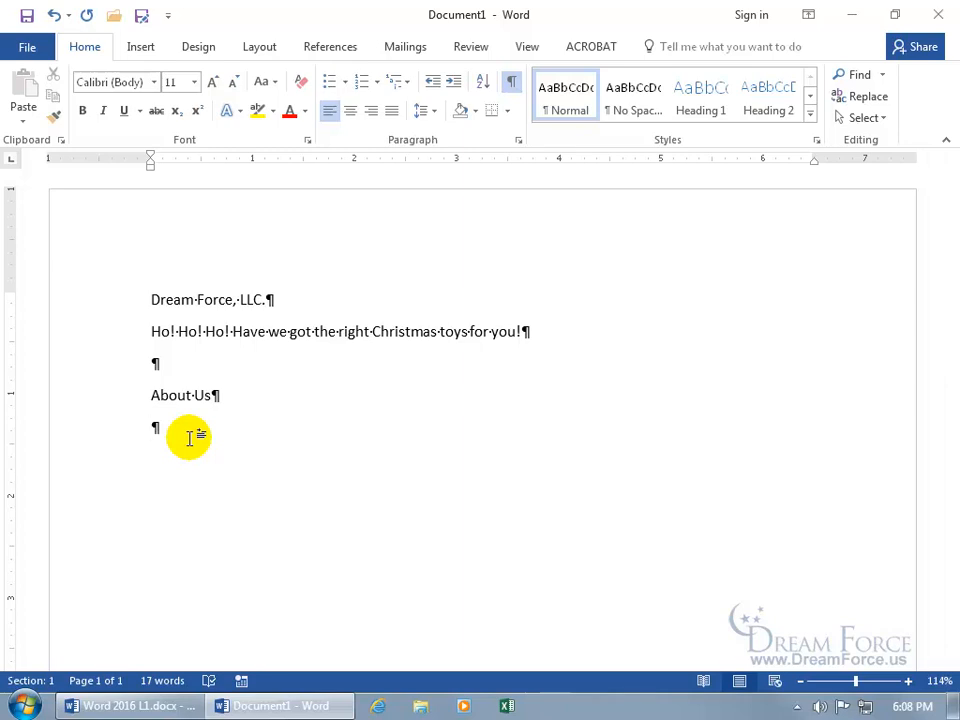
Insert several extra spaces between "Dream" and "Force" in the first line and undo them.
{"action": "left_click", "coordinate": [168, 349]}
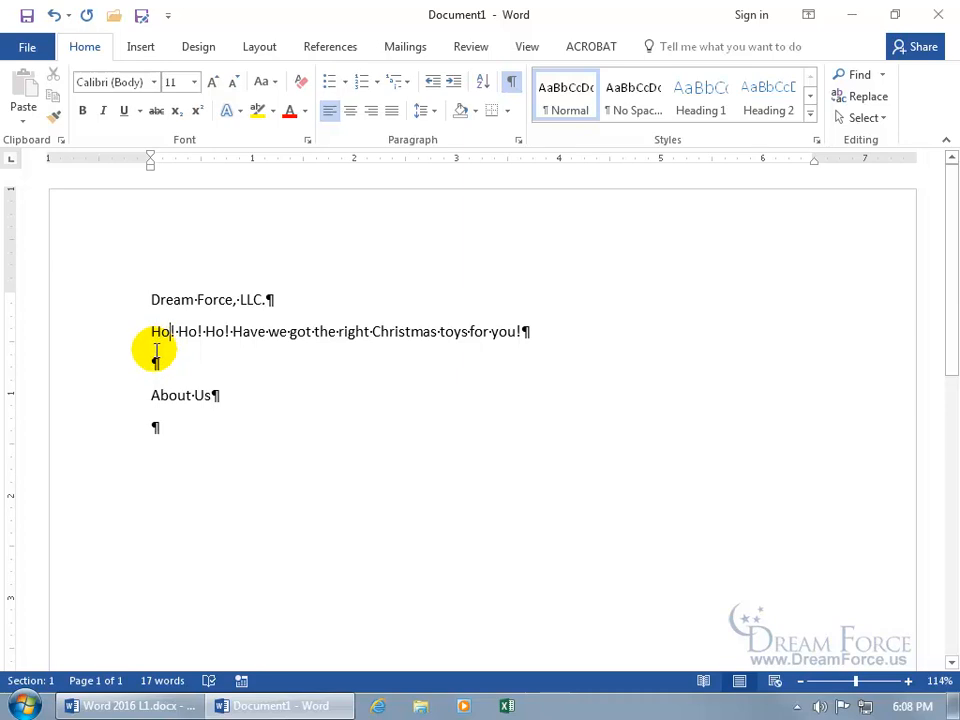
{"action": "left_click", "coordinate": [159, 361]}
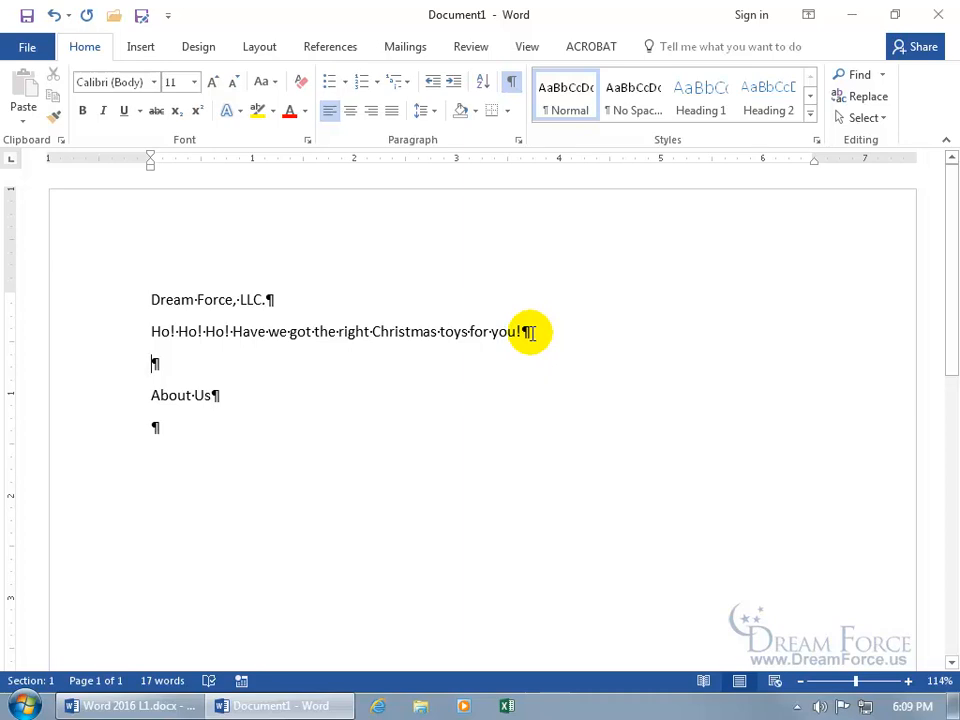
{"action": "left_click", "coordinate": [194, 299]}
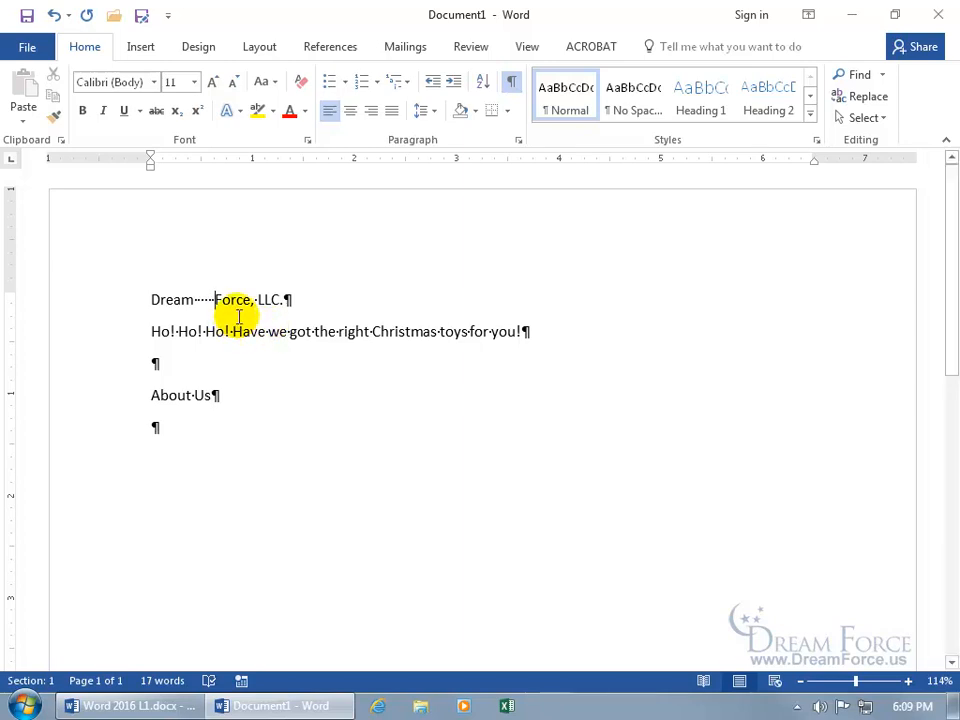
{"action": "left_click", "coordinate": [54, 16]}
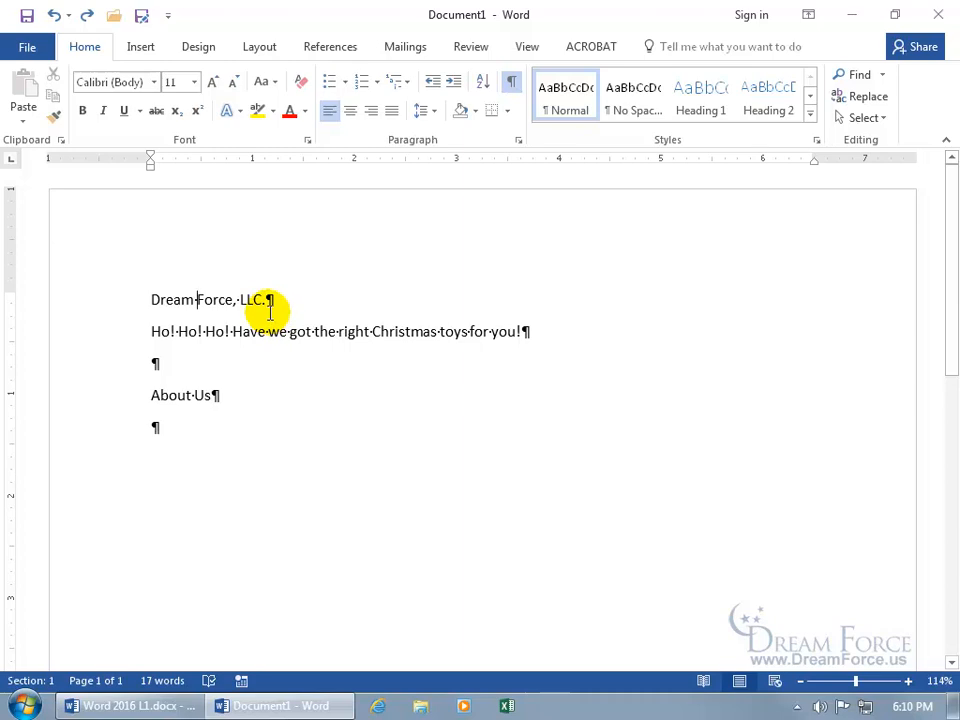
Hide formatting marks and enter "Dream Force is a producer and distributor of the most tinsel Christmas toys! We have a wide range of" below "About Us".
{"action": "left_click", "coordinate": [511, 83]}
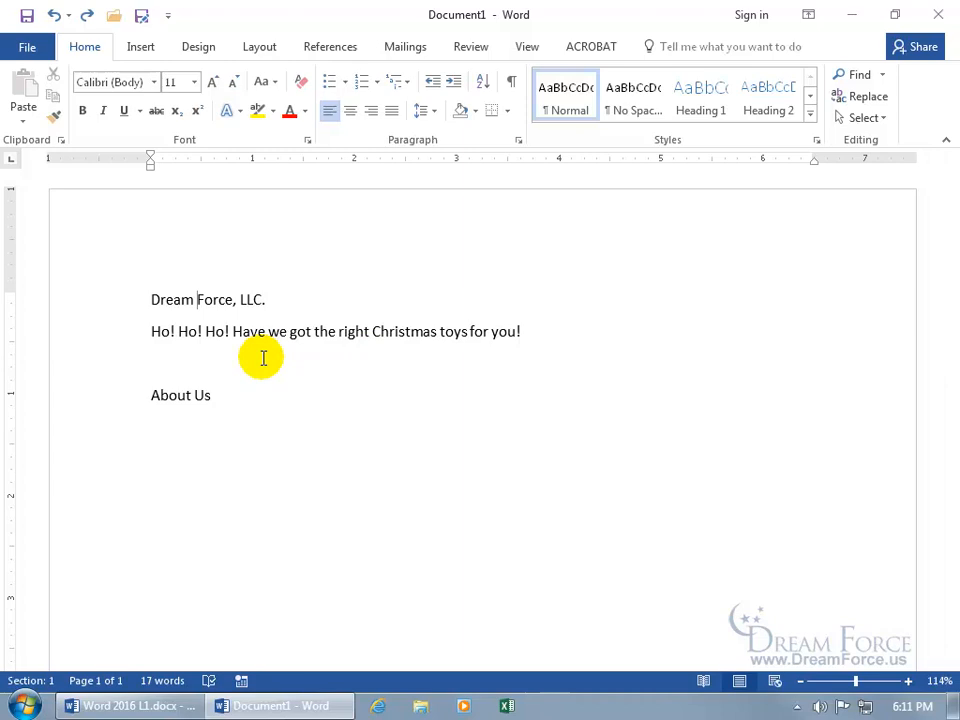
{"action": "left_click", "coordinate": [197, 420]}
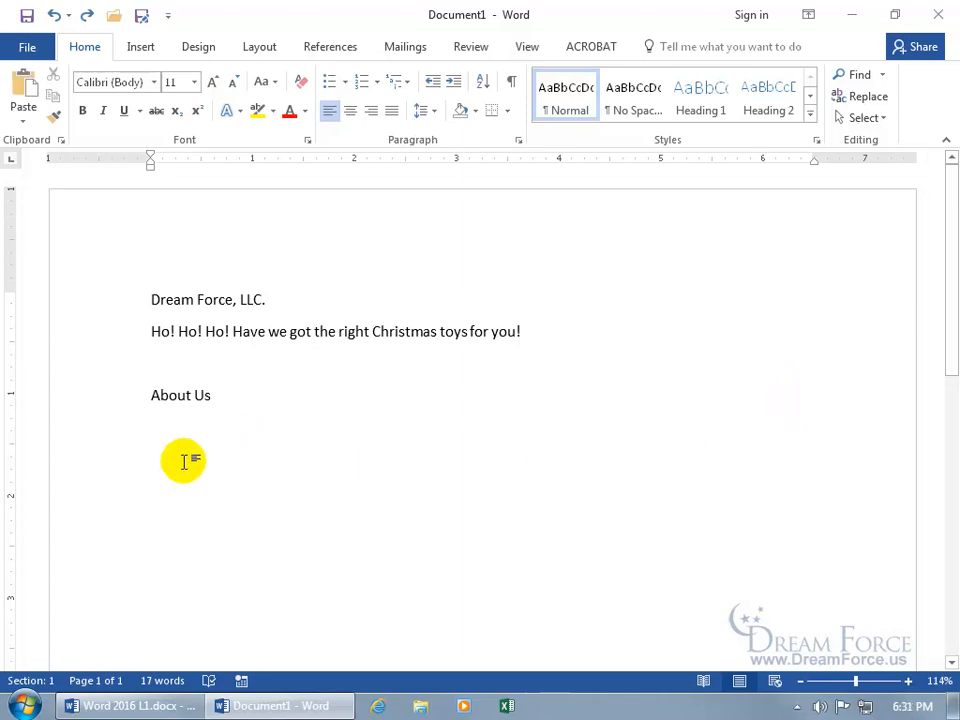
{"action": "type", "text": "Drea"}
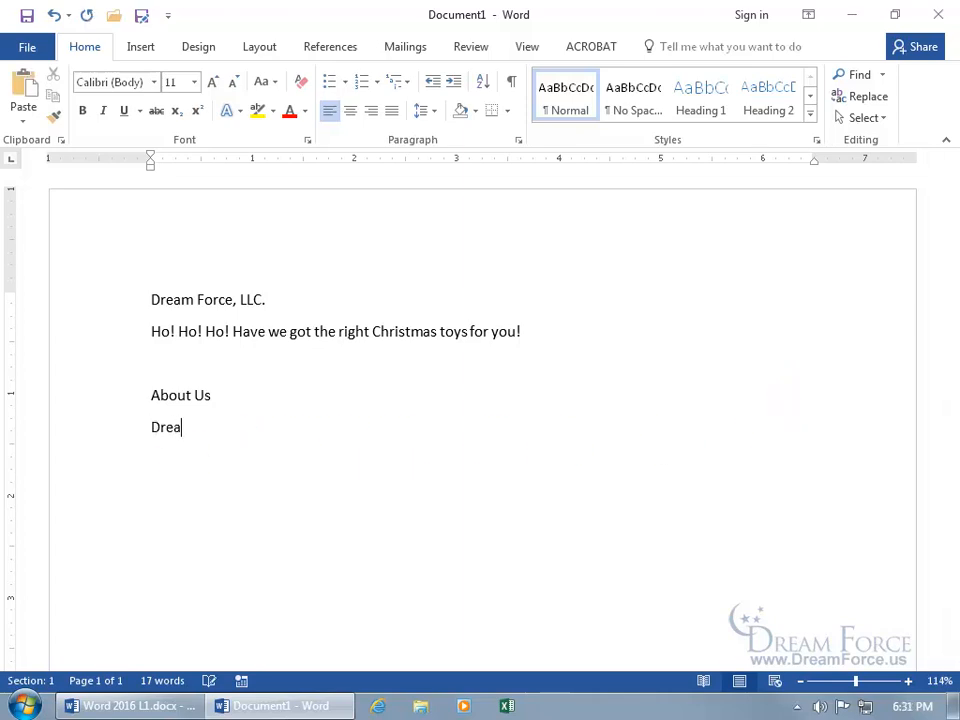
{"action": "type", "text": "m Force is a producer and distributor of the most tinsel Christmas toys!  We have a wide range of"}
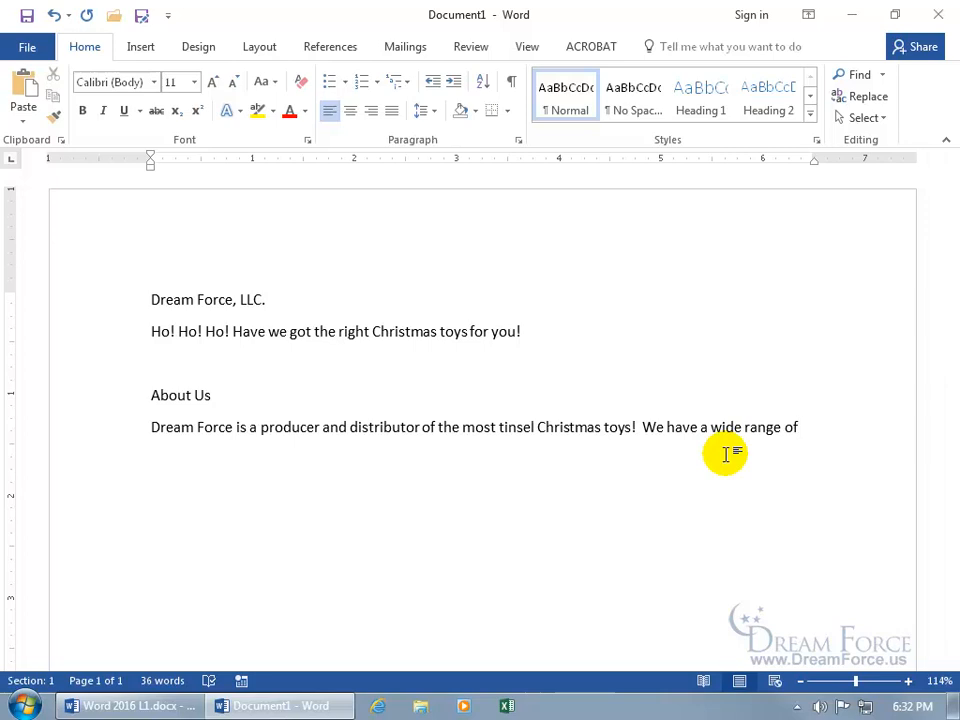
Continue the paragraph with "toys for everyone in the family from the power ranger for the boys, to the dress up dolls for the girls.".
{"action": "type", "text": "toy"}
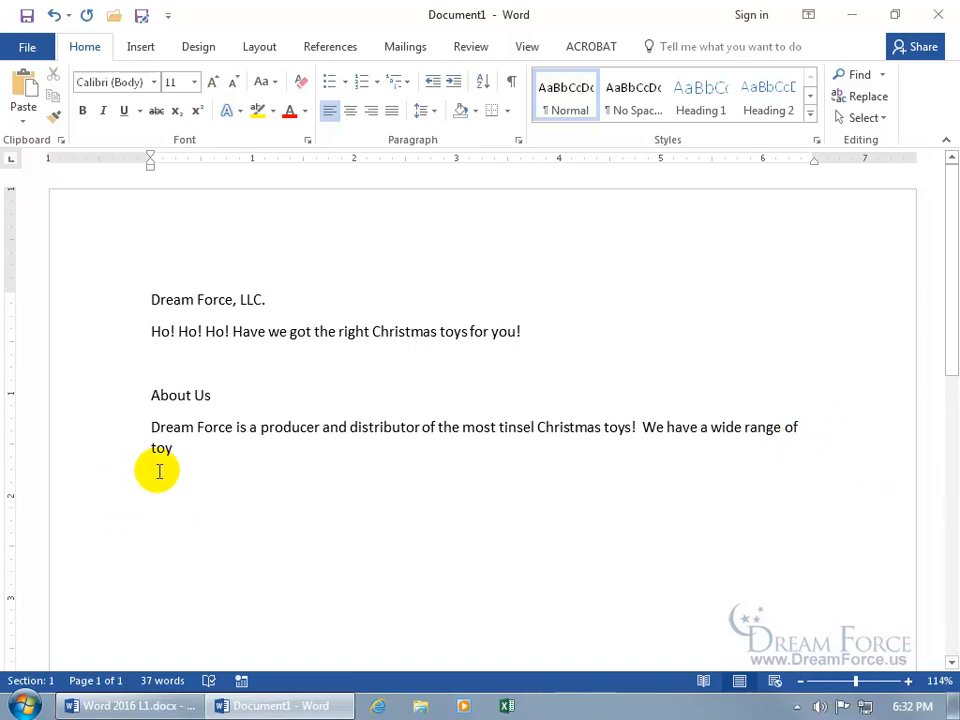
{"action": "type", "text": "s for everyone in the family from the power ranger for the boys, to the dress up dolls for the g"}
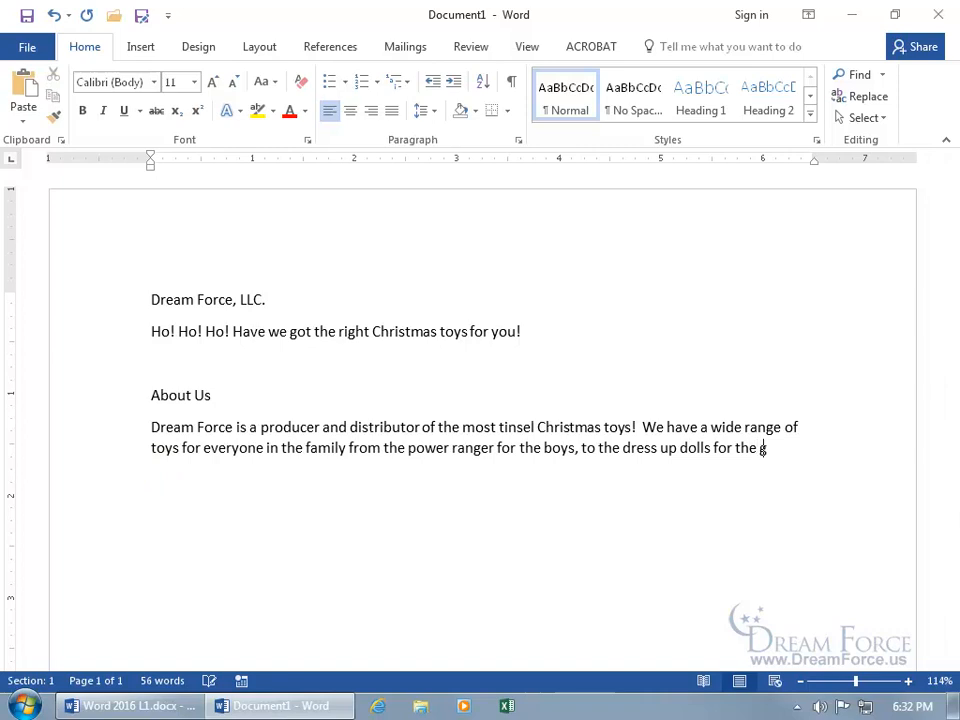
{"action": "type", "text": "irls."}
Add the elf's full name followed by ", your holly-jolly elf, has been personally involved testing and playing with these toys over the past year.".
{"action": "type", "text": " Kirt"}
{"action": "type", "text": " Kershaw, your holly-jolly elf, has been personally involved testing and playing with these toys over the pa"}
{"action": "type", "text": "st year."}
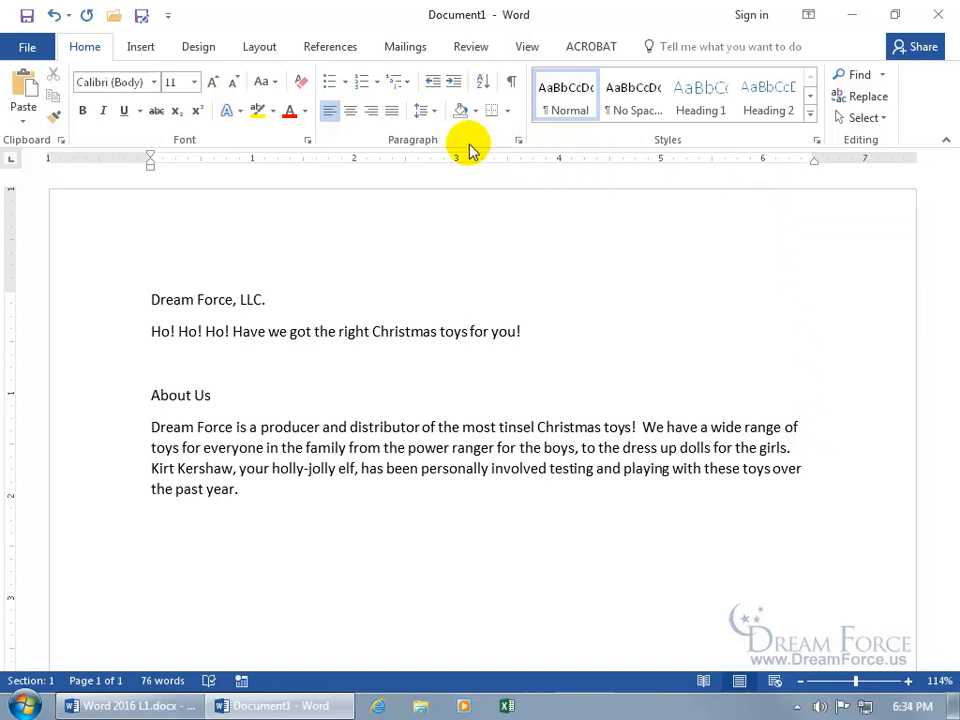
Show the formatting marks and select the entire paragraph below "About Us".
{"action": "left_click", "coordinate": [511, 81]}
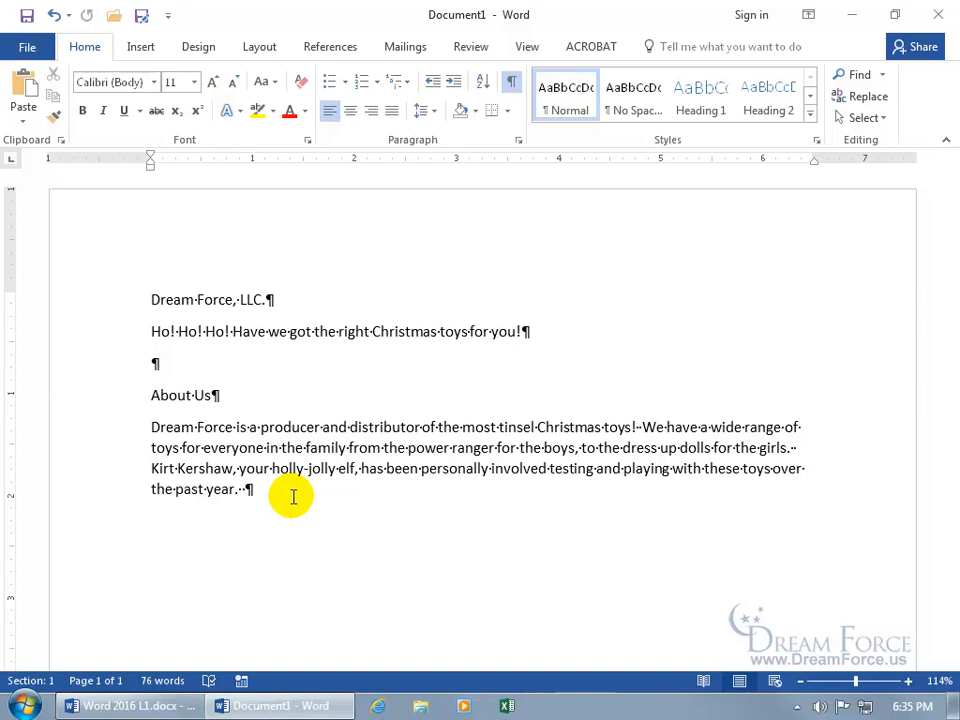
{"action": "double_click", "coordinate": [292, 449]}
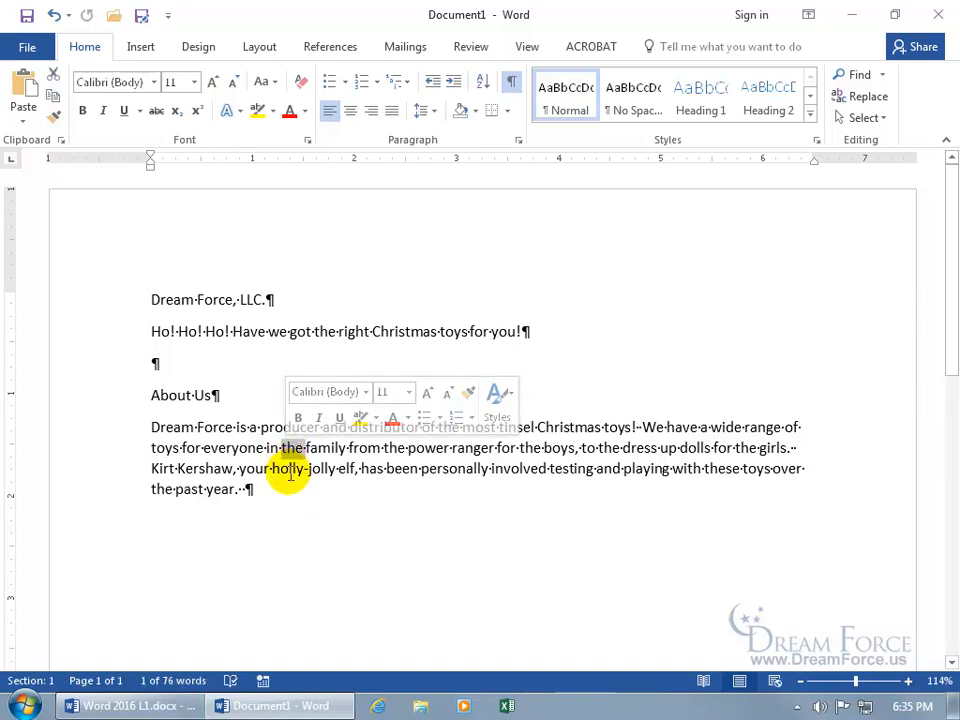
{"action": "triple_click", "coordinate": [293, 449]}
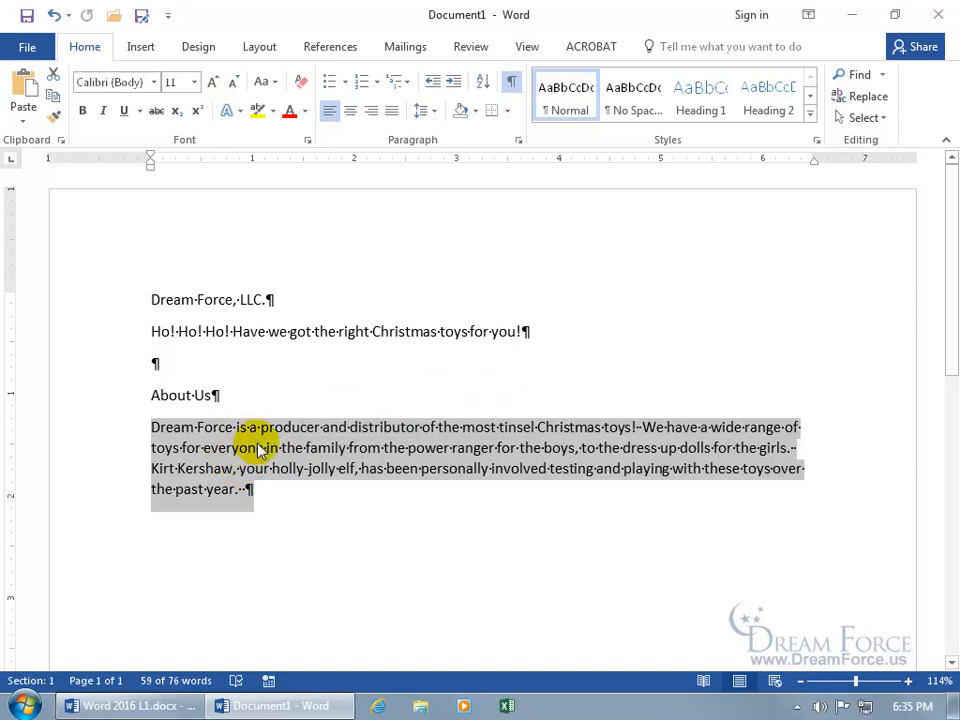
Split the paragraph after "wide range of" and after "girls.", and select the resulting middle paragraph.
{"action": "left_click", "coordinate": [797, 431]}
{"action": "key", "text": "Return"}
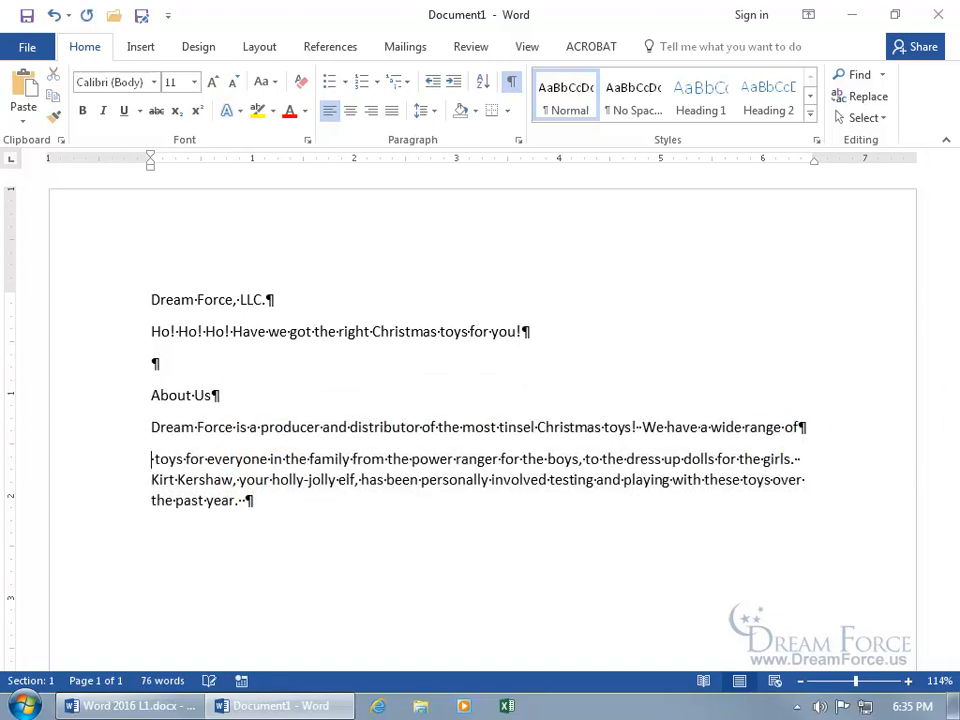
{"action": "left_click", "coordinate": [797, 459]}
{"action": "key", "text": "Return"}
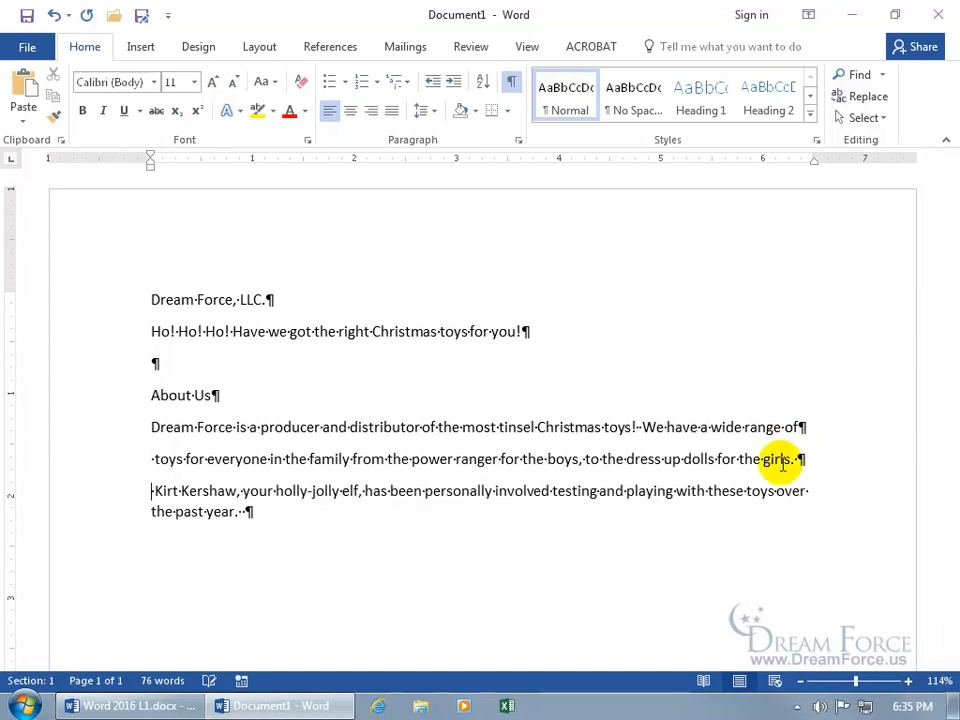
{"action": "triple_click", "coordinate": [535, 459]}
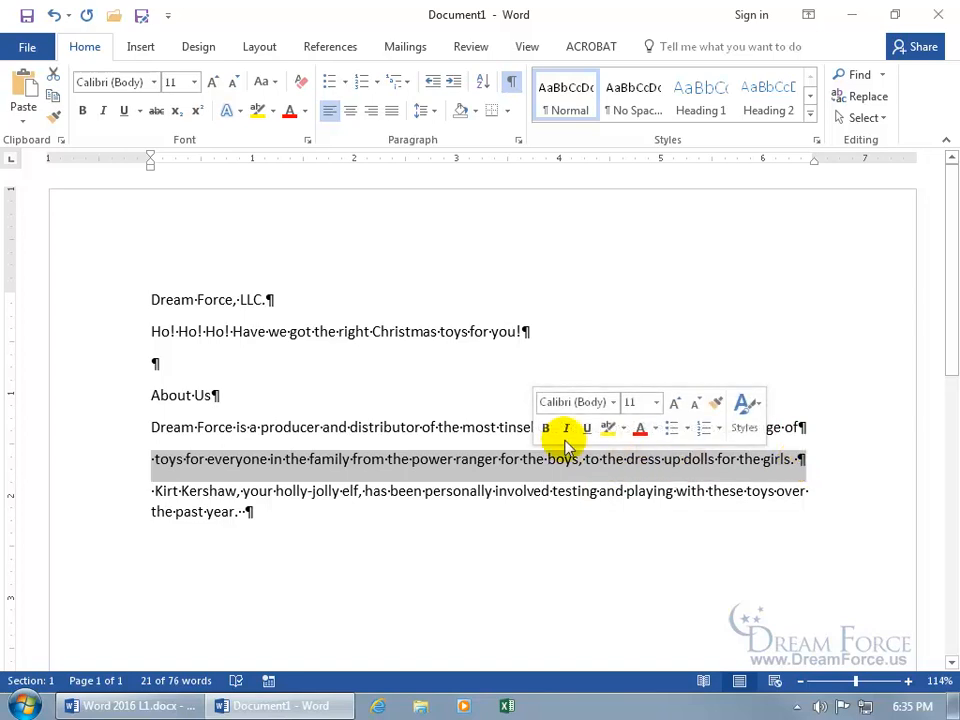
Undo both paragraph breaks and hide the formatting marks.
{"action": "left_click", "coordinate": [54, 18]}
{"action": "left_click", "coordinate": [54, 18]}
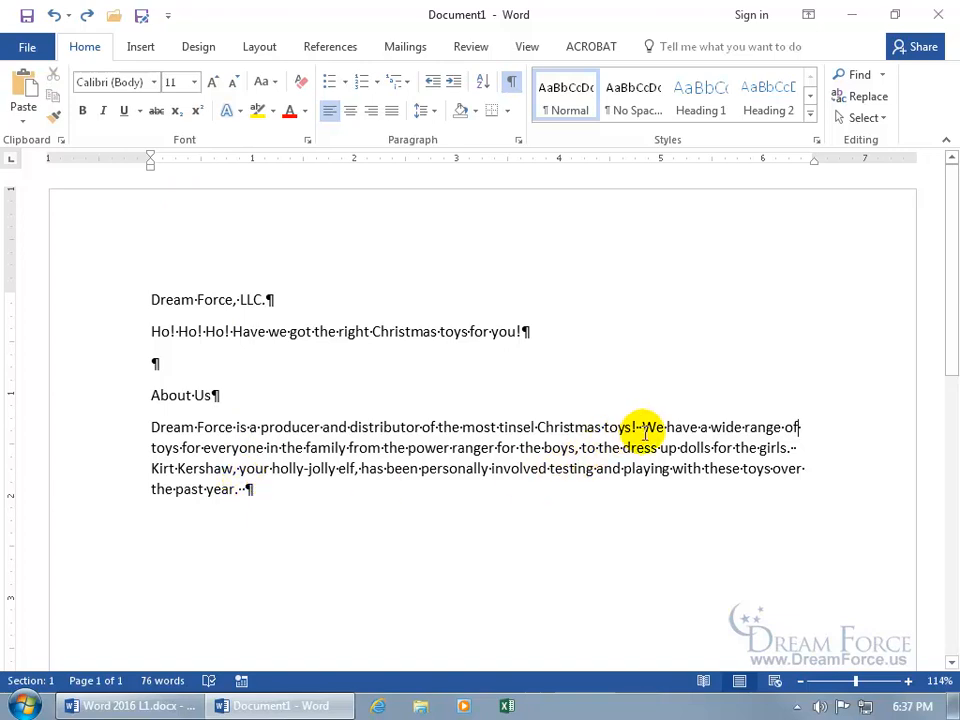
{"action": "left_click", "coordinate": [510, 78]}
Insert a manual line break after "Christmas toys!" without starting a new paragraph, and select the whole paragraph.
{"action": "left_click", "coordinate": [635, 427]}
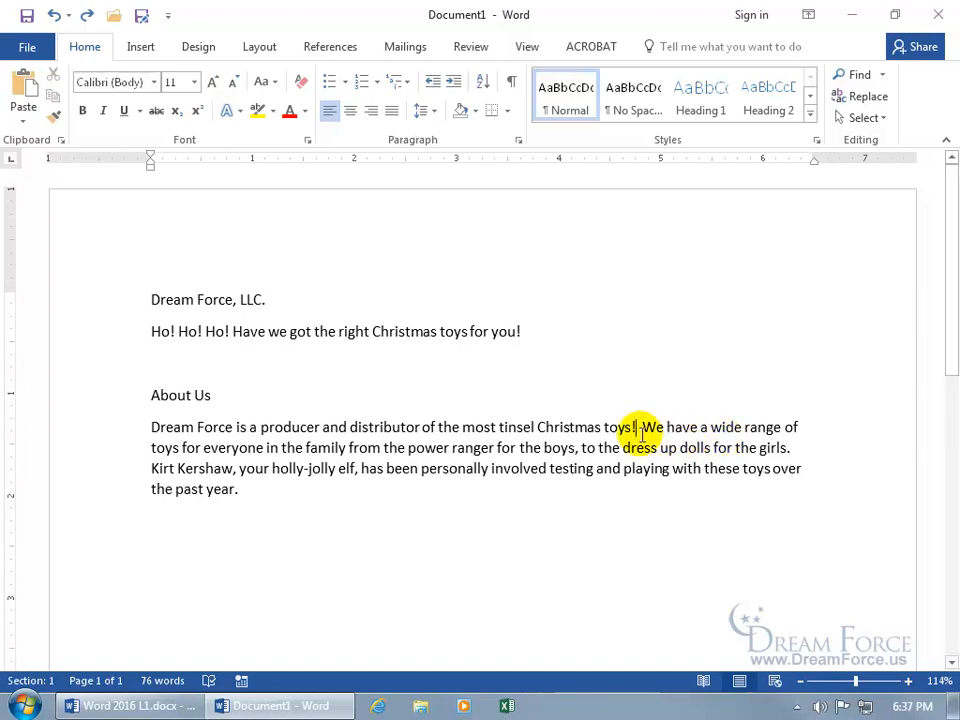
{"action": "key", "text": "Return"}
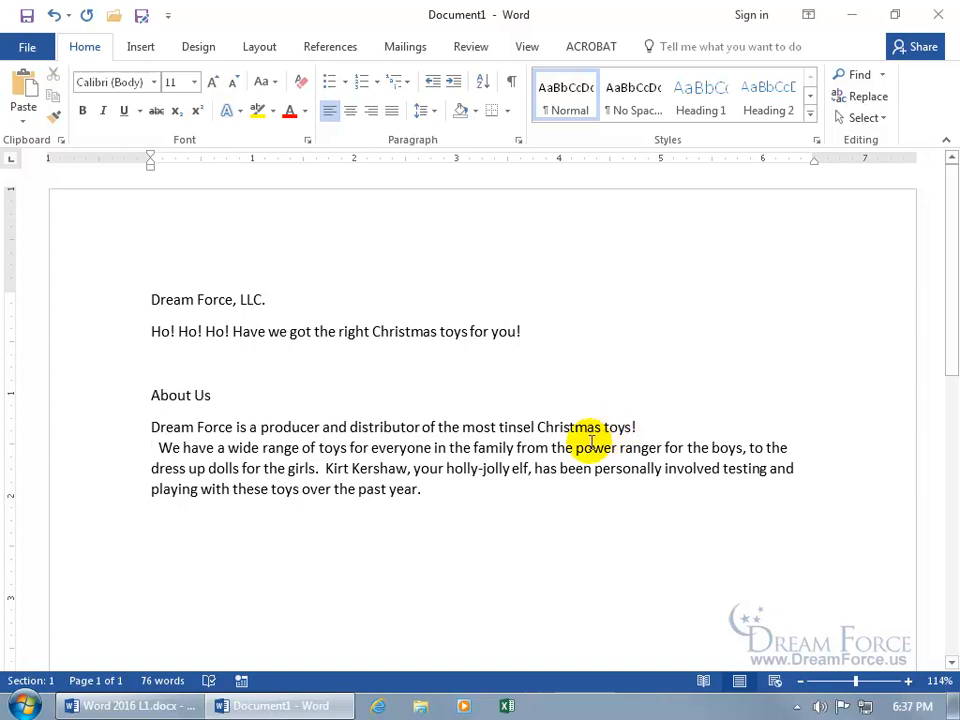
{"action": "double_click", "coordinate": [474, 447]}
{"action": "triple_click", "coordinate": [474, 447]}
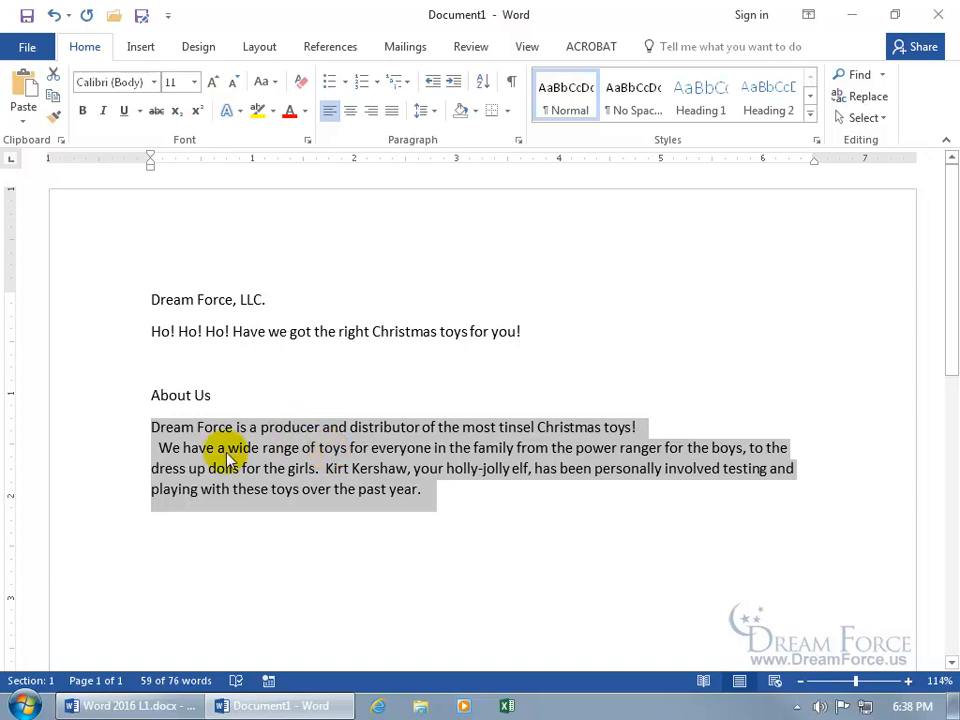
Remove the two spaces before "We have" at the start of the new line and show the formatting marks.
{"action": "left_click", "coordinate": [160, 449]}
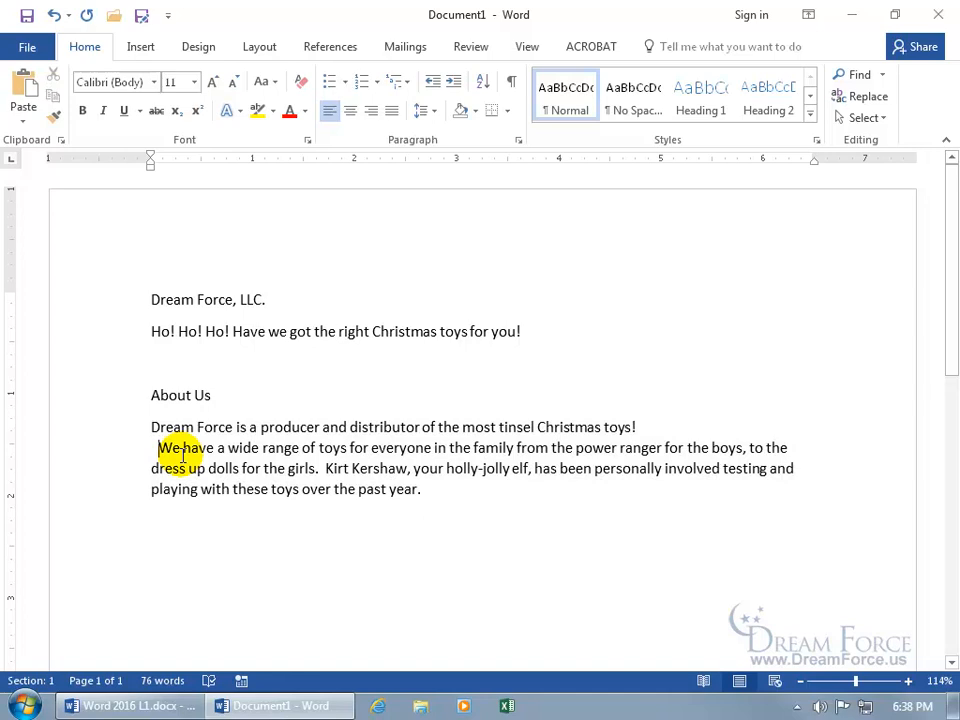
{"action": "key", "text": "BackSpace"}
{"action": "key", "text": "BackSpace"}
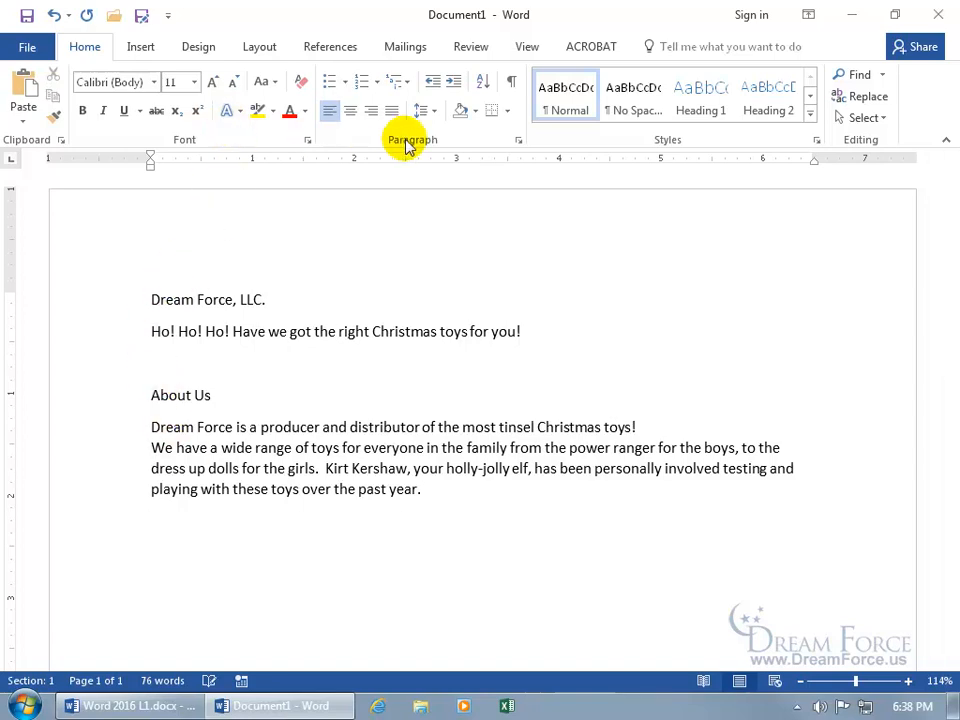
{"action": "left_click", "coordinate": [511, 84]}
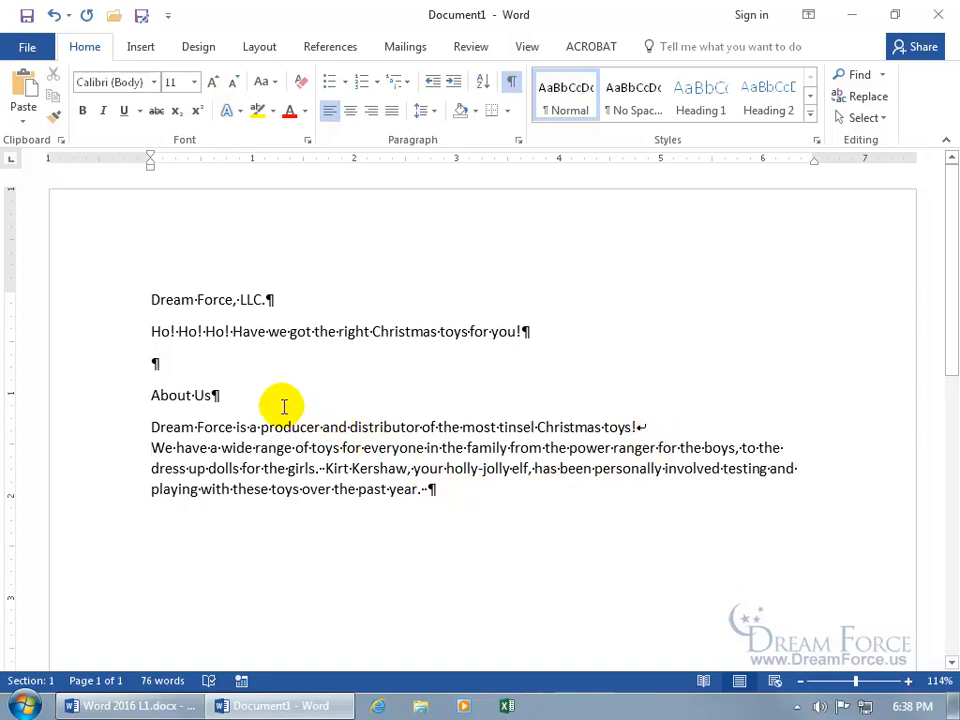
Remove the manual line break after "Christmas toys!", leaving two spaces before "We have", and hide the formatting marks.
{"action": "left_click", "coordinate": [635, 427]}
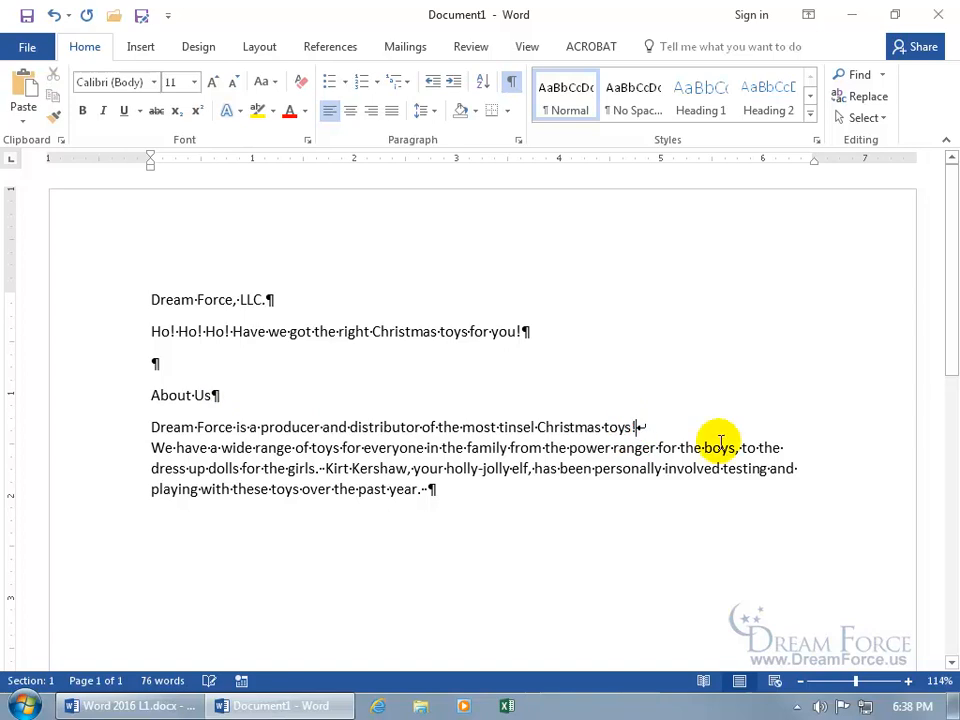
{"action": "key", "text": "Delete"}
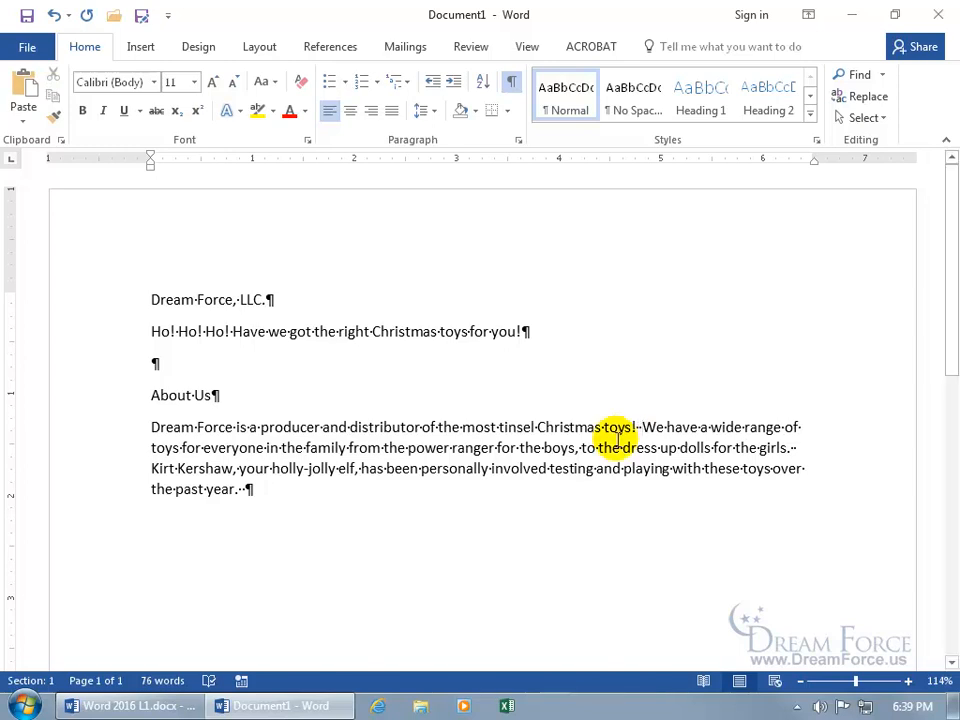
{"action": "left_click", "coordinate": [512, 82]}
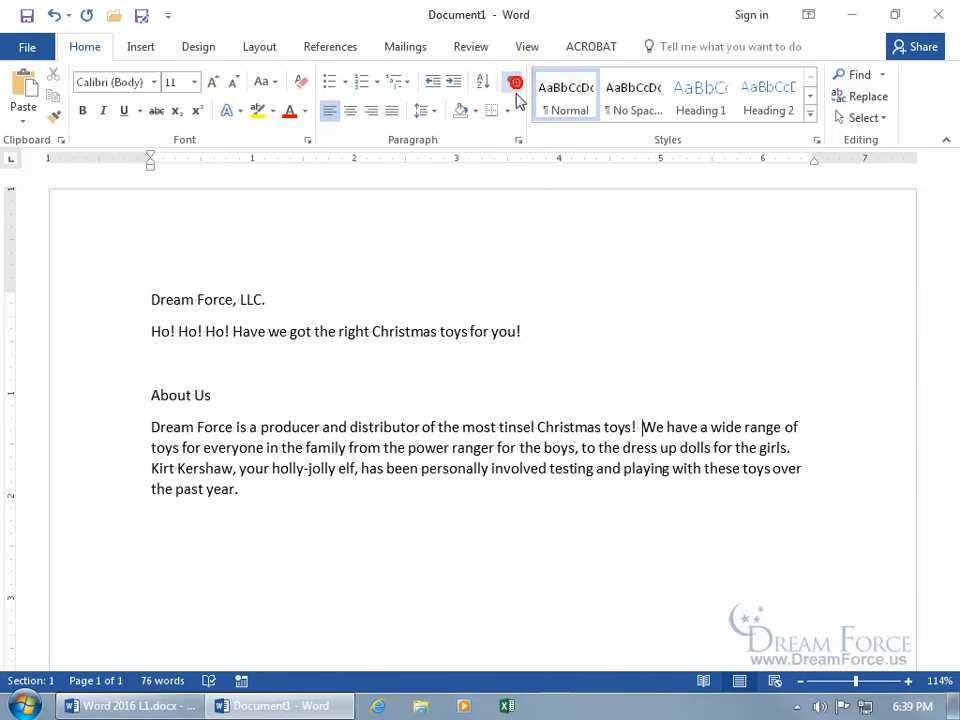
Enter the misspelled word "Tihs" followed by a space after "past year." so that AutoCorrect replaces it.
{"action": "left_click", "coordinate": [269, 496]}
{"action": "type", "text": "Tihs"}
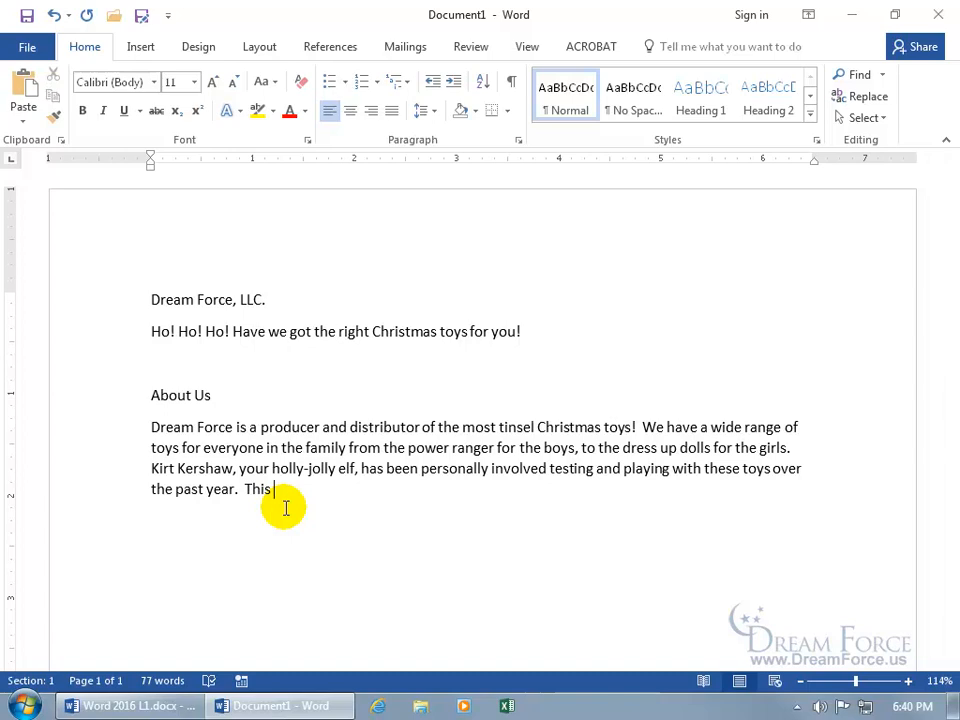
Look up the "tihs" entry in the AutoCorrect replacement list from the corrected word's options, and cancel without changes.
{"action": "double_click", "coordinate": [257, 489]}
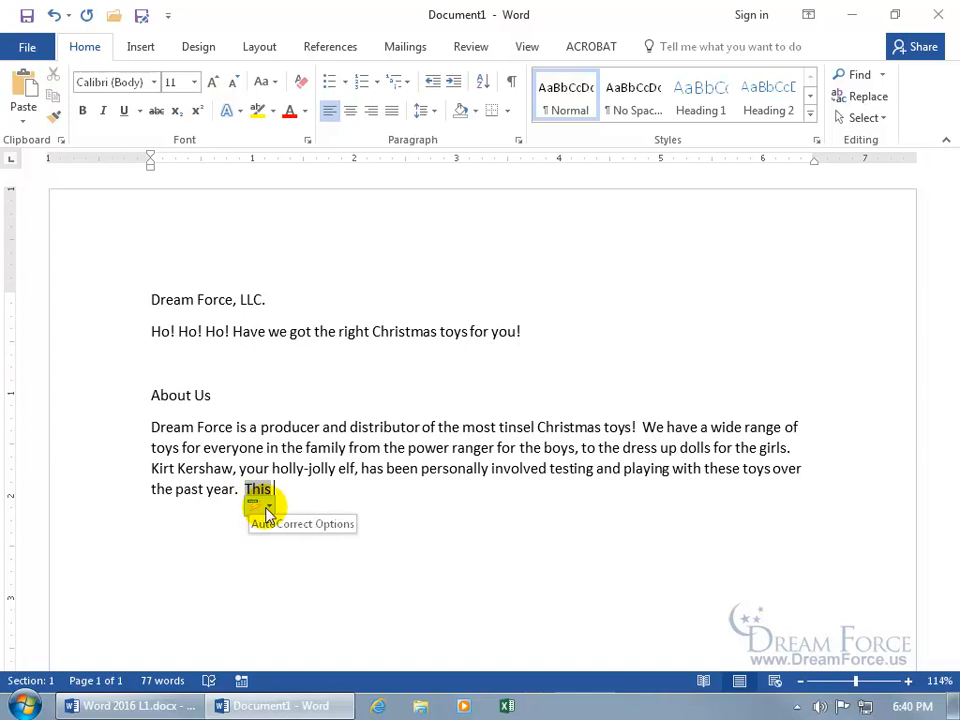
{"action": "left_click", "coordinate": [268, 509]}
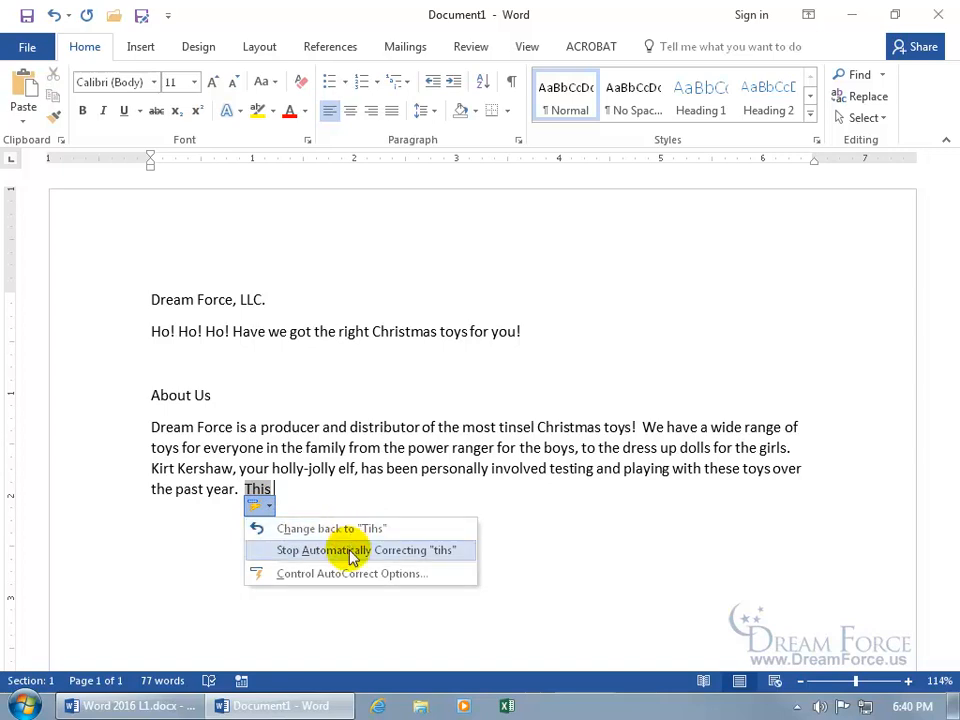
{"action": "left_click", "coordinate": [376, 577]}
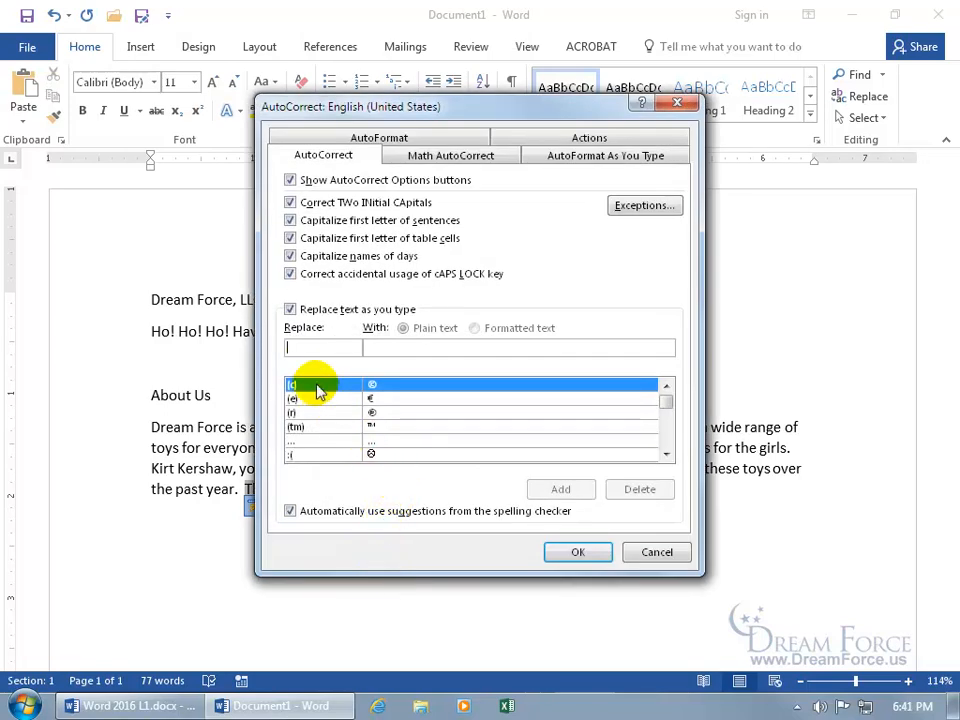
{"action": "type", "text": "tl"}
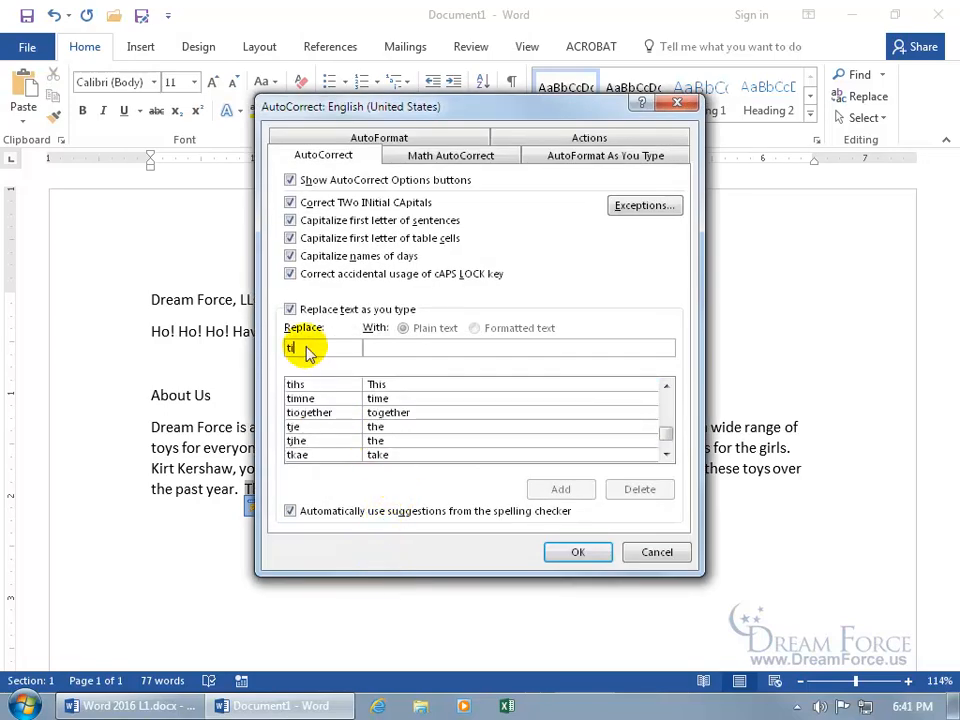
{"action": "type", "text": "hs"}
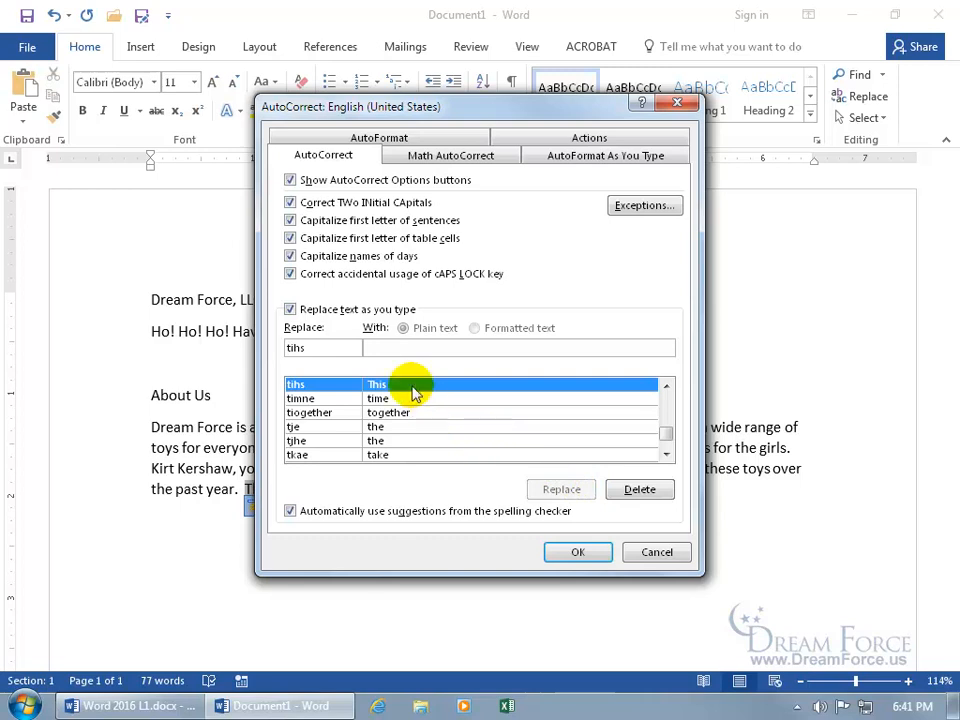
{"action": "left_click", "coordinate": [655, 553]}
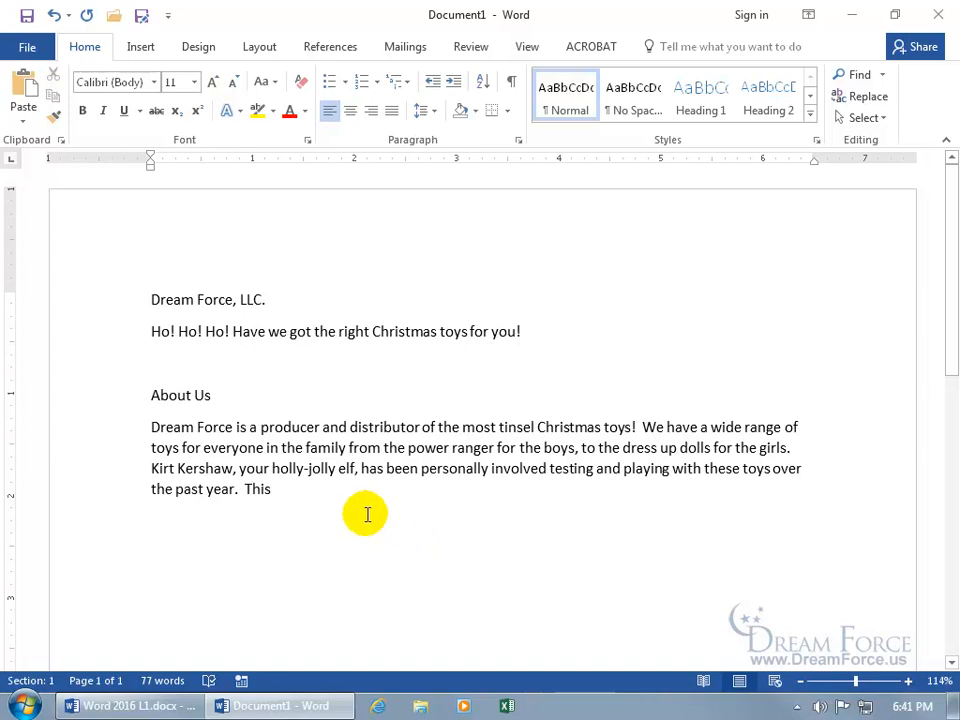
Change the autocorrected word "This" back to "Tihs" through its AutoCorrect options, and undo that change.
{"action": "left_click", "coordinate": [262, 507]}
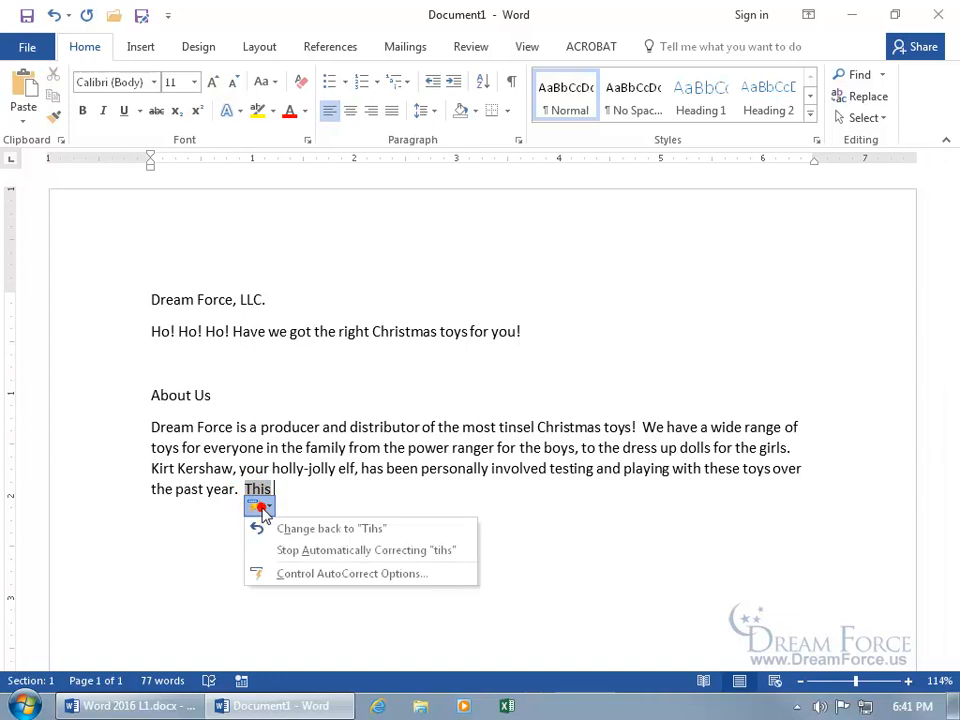
{"action": "left_click", "coordinate": [285, 535]}
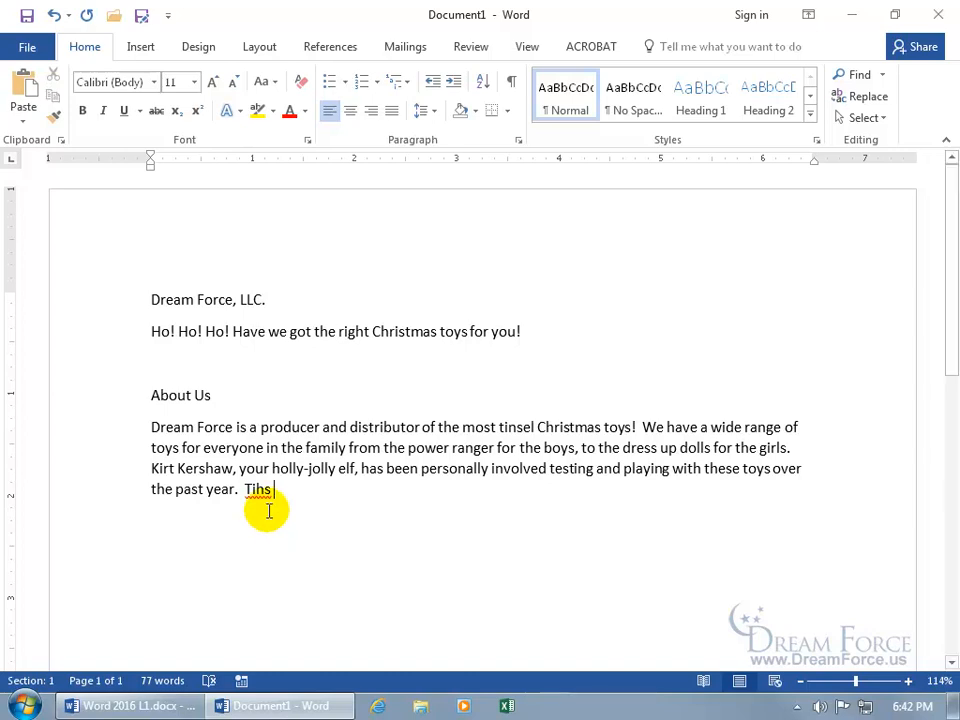
{"action": "left_click", "coordinate": [56, 16]}
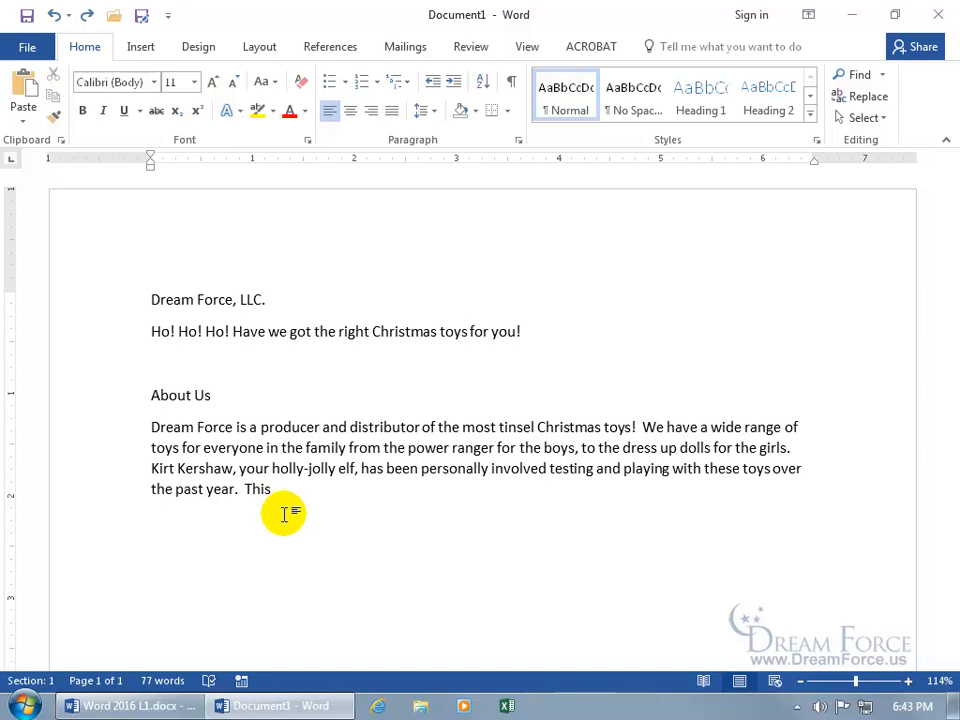
Continue with "experience includes: hours of throwing, jumping, and dragging the toys at home, on the playground to make sure these toys hold up for generations to come!".
{"action": "type", "text": "experience includes: hours of throwing, jumping, and dragging the toys at home, on the playground to make sure these toys hold up for generations to come!"}
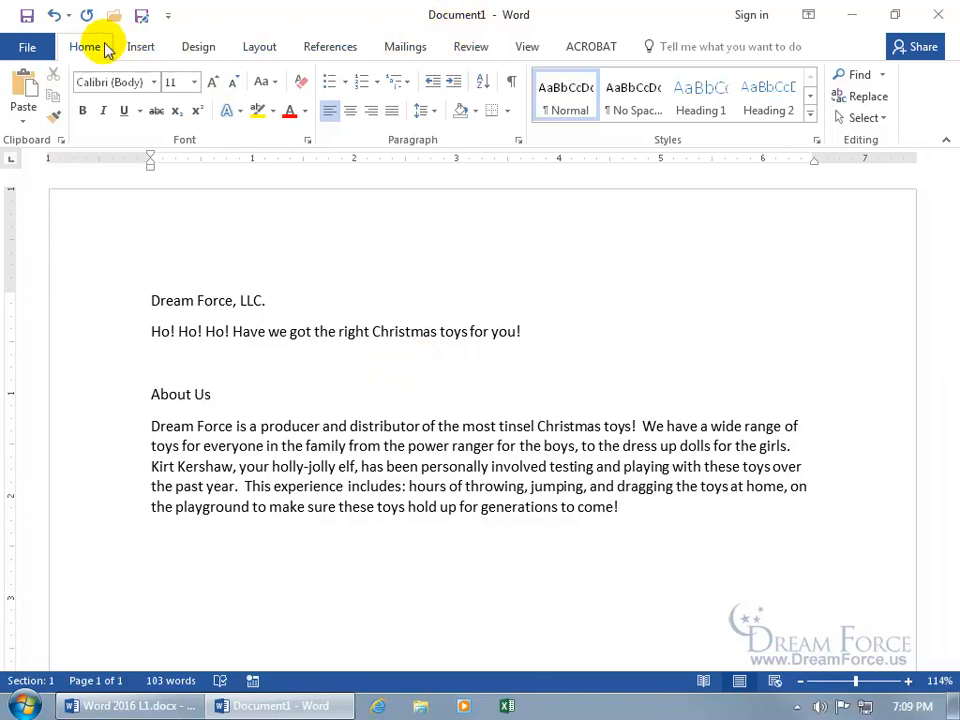
Save the document as "DF About Us" in Word Document format in the desktop's Exercises folder, and close it.
{"action": "left_click", "coordinate": [27, 15]}
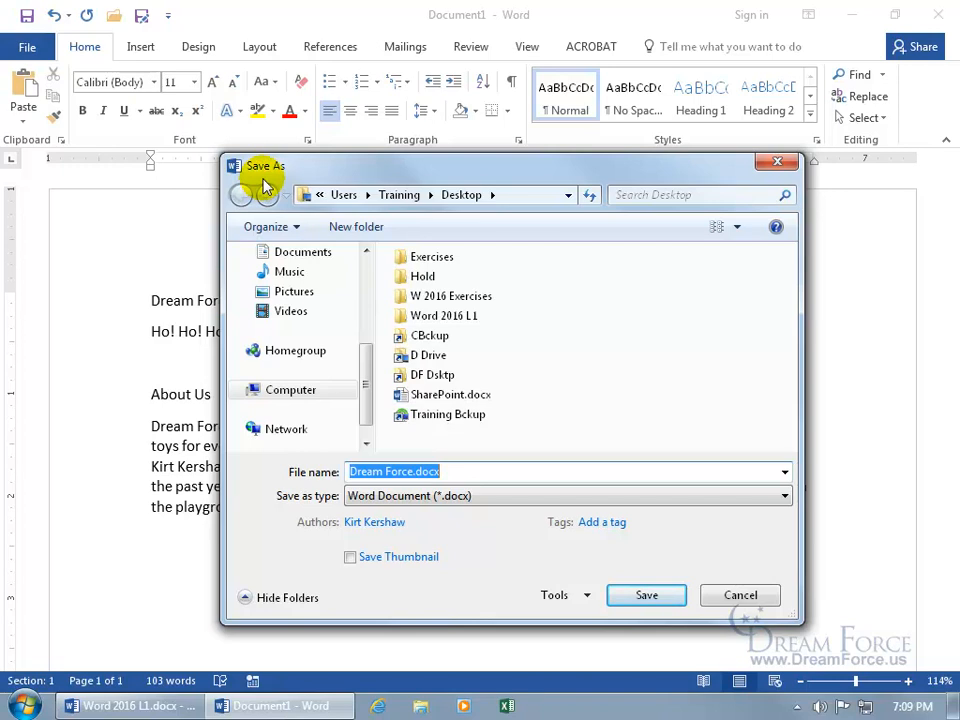
{"action": "left_click_drag", "start_coordinate": [368, 377], "coordinate": [367, 291]}
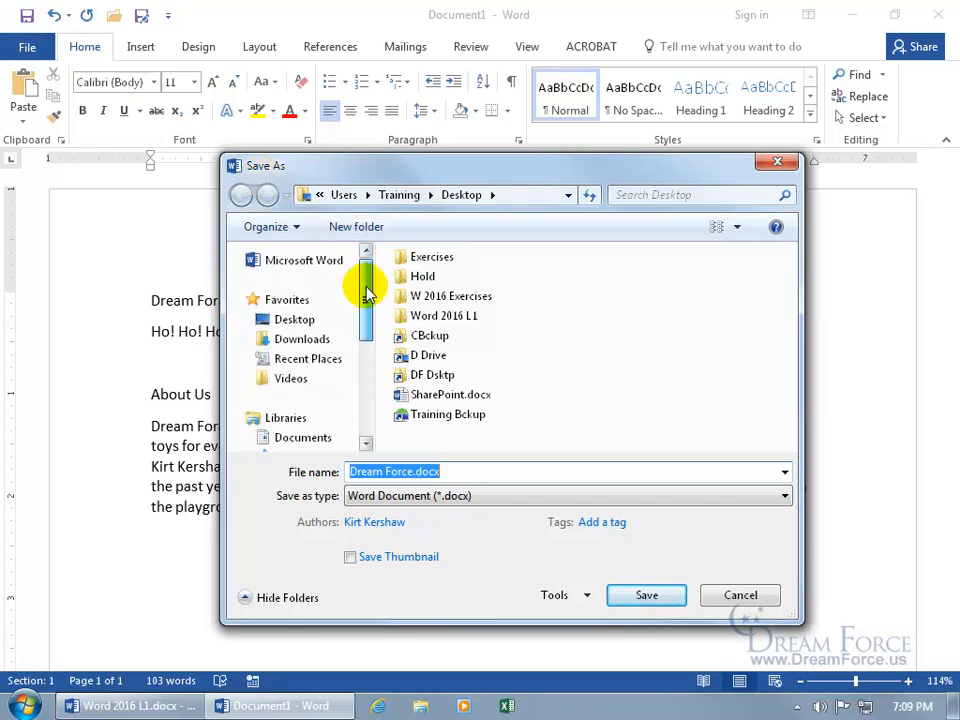
{"action": "left_click", "coordinate": [295, 323]}
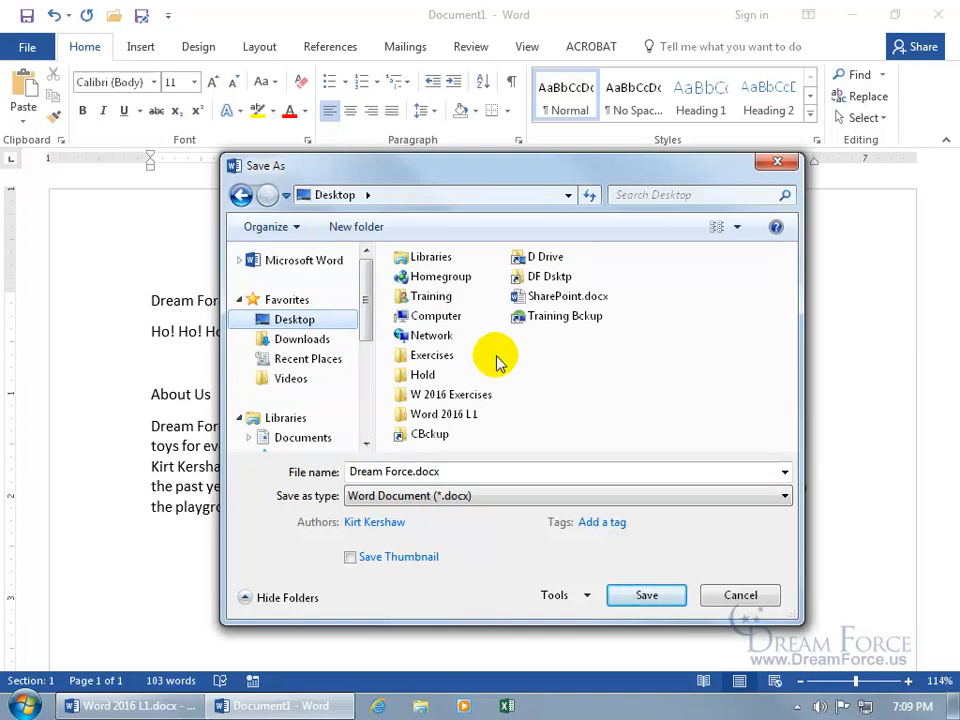
{"action": "double_click", "coordinate": [428, 358]}
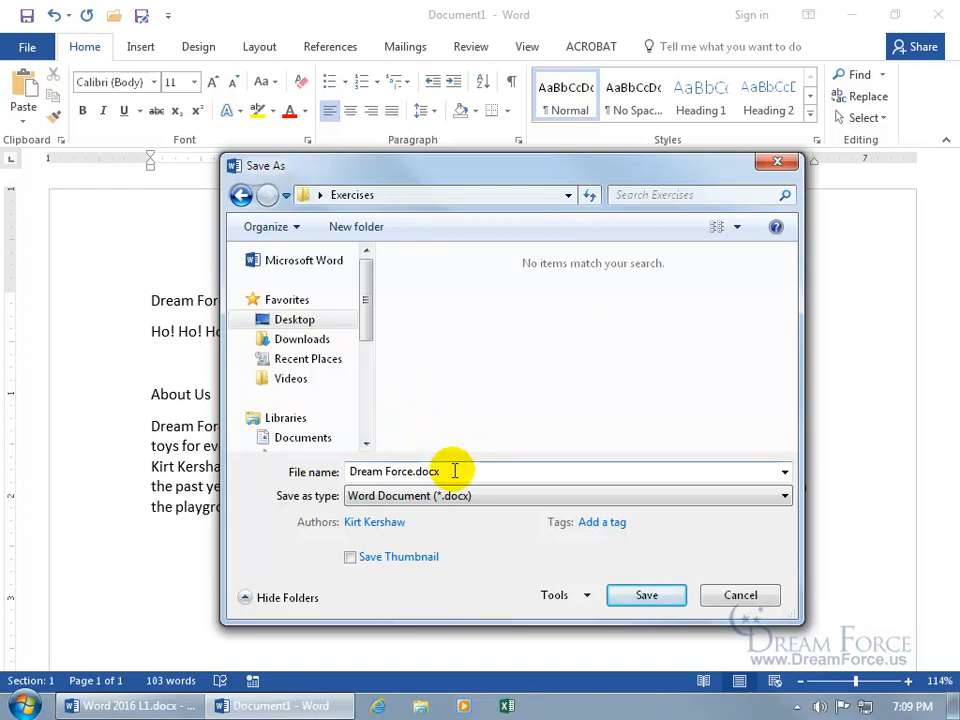
{"action": "left_click_drag", "start_coordinate": [369, 174], "coordinate": [561, 369]}
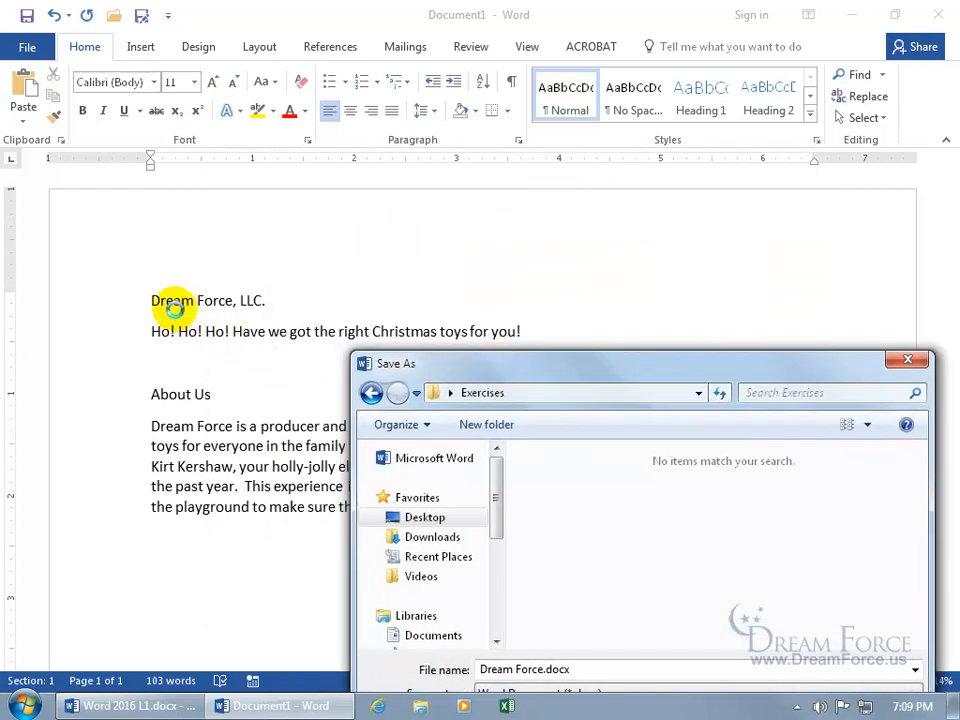
{"action": "left_click_drag", "start_coordinate": [540, 370], "coordinate": [430, 197]}
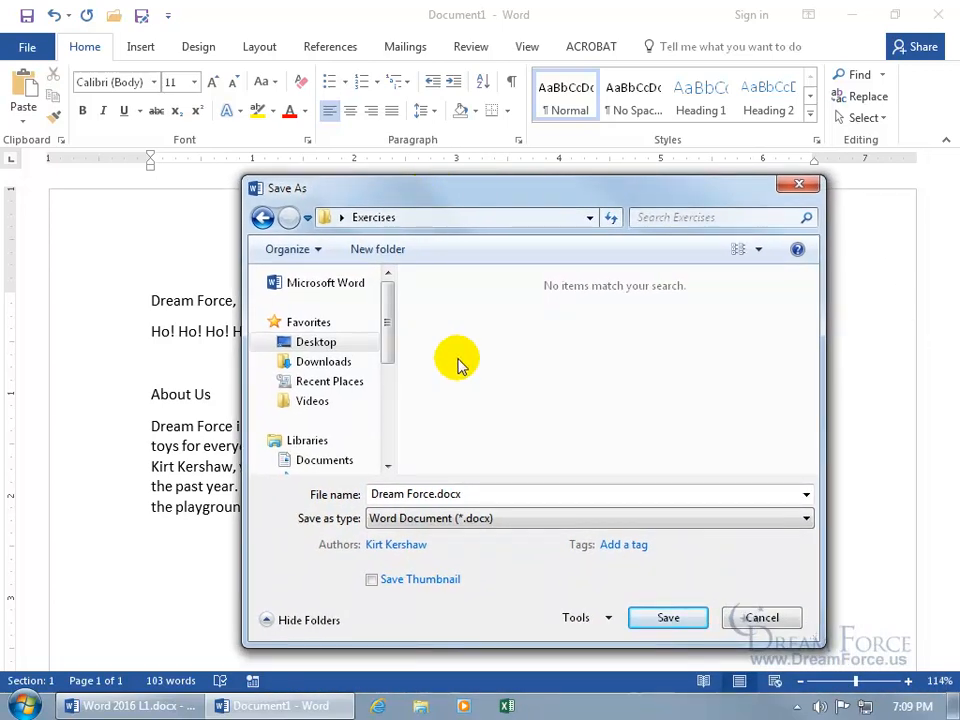
{"action": "triple_click", "coordinate": [468, 494]}
{"action": "key", "text": "Delete"}
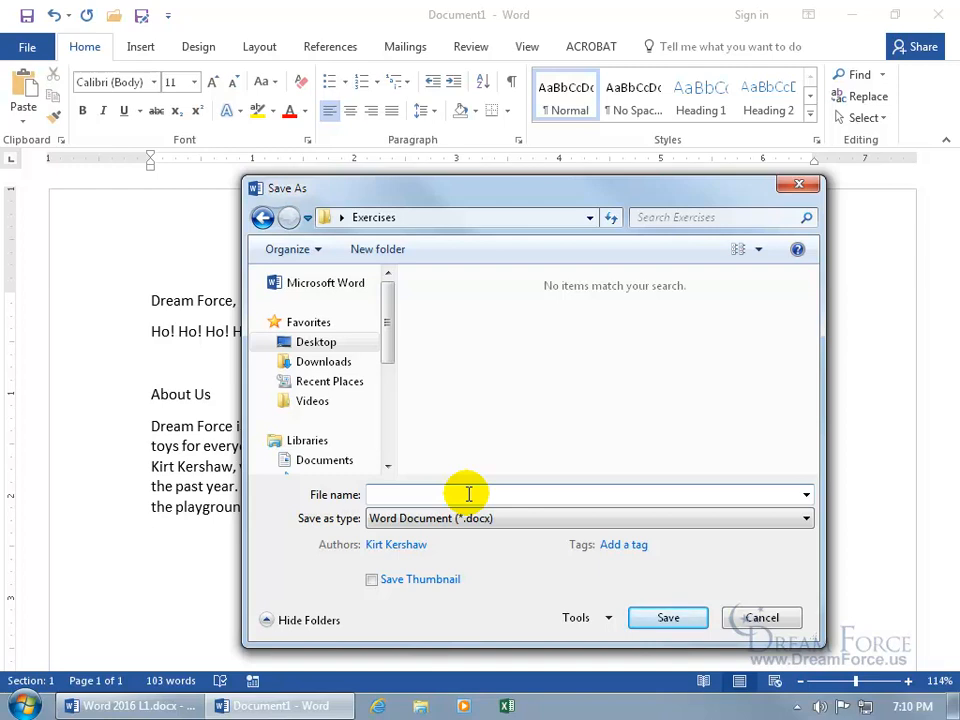
{"action": "type", "text": "DF About Us"}
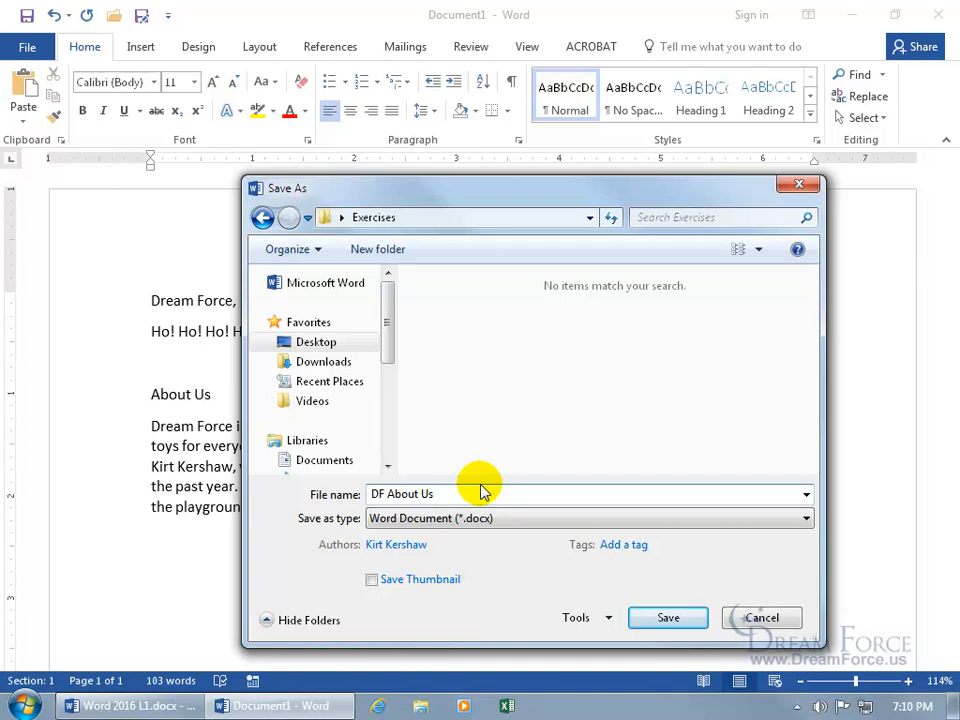
{"action": "left_click", "coordinate": [651, 616]}
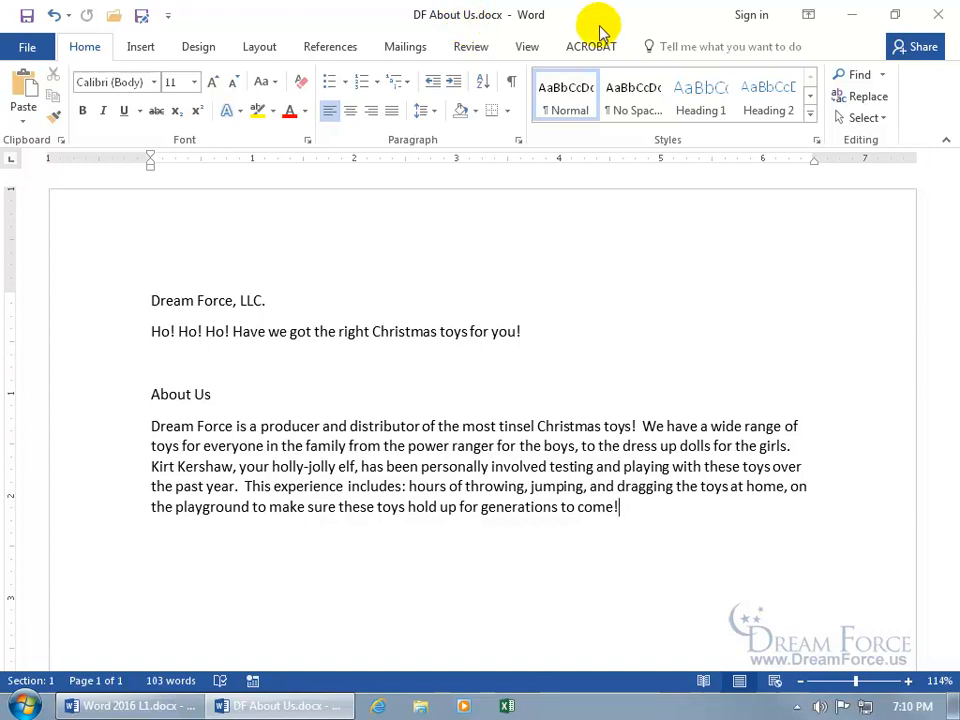
{"action": "left_click", "coordinate": [934, 15]}
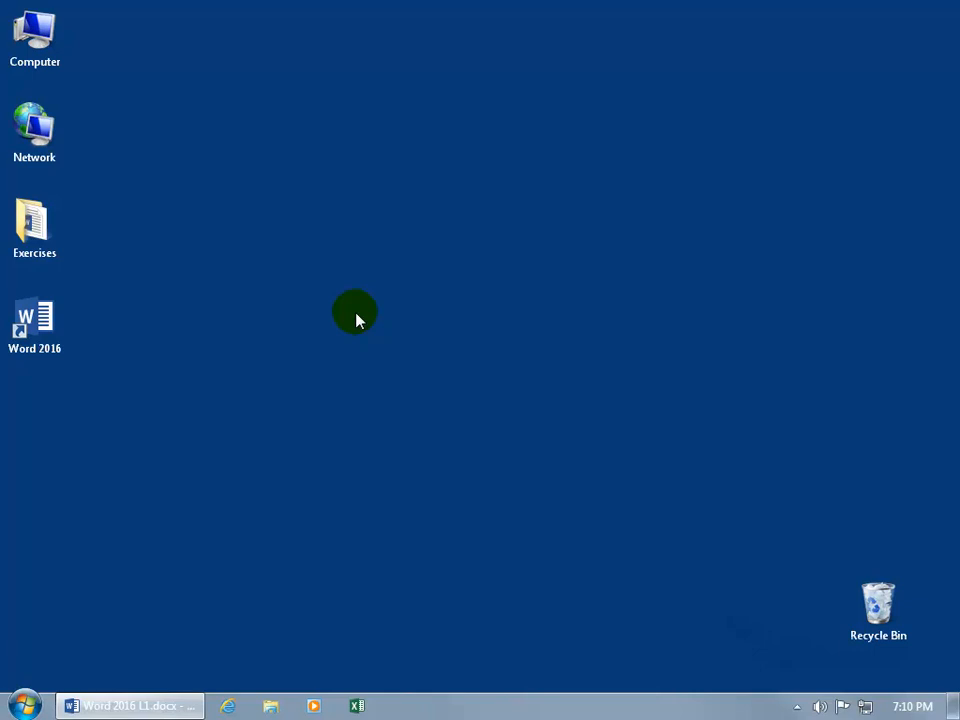
Open DF About Us.docx from the Exercises folder on the desktop, and close both the document and the folder window.
{"action": "left_click", "coordinate": [41, 262]}
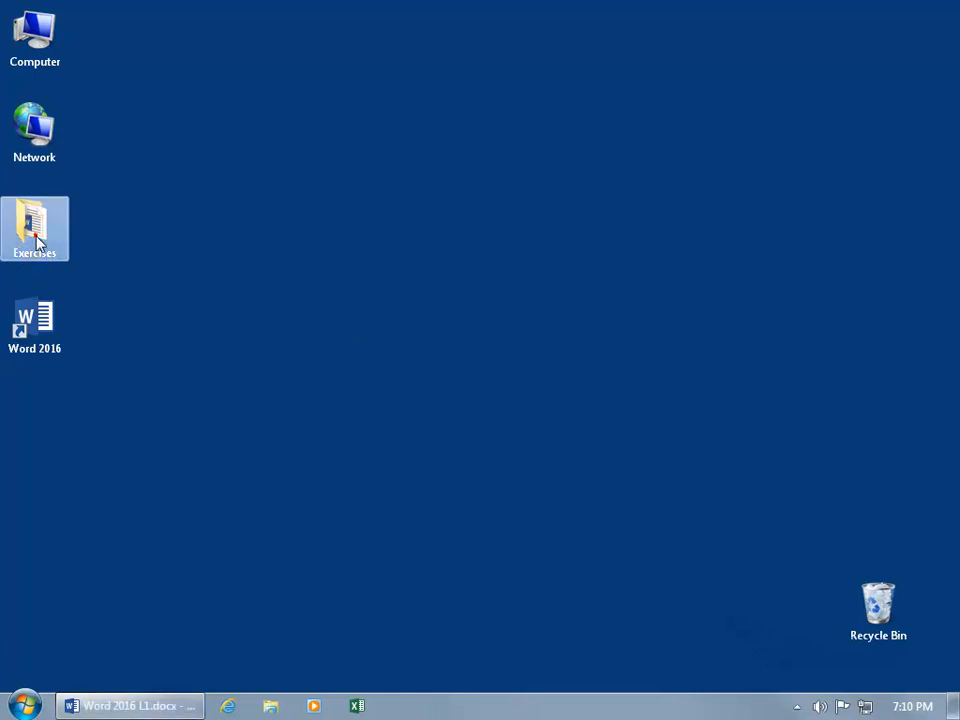
{"action": "double_click", "coordinate": [36, 238]}
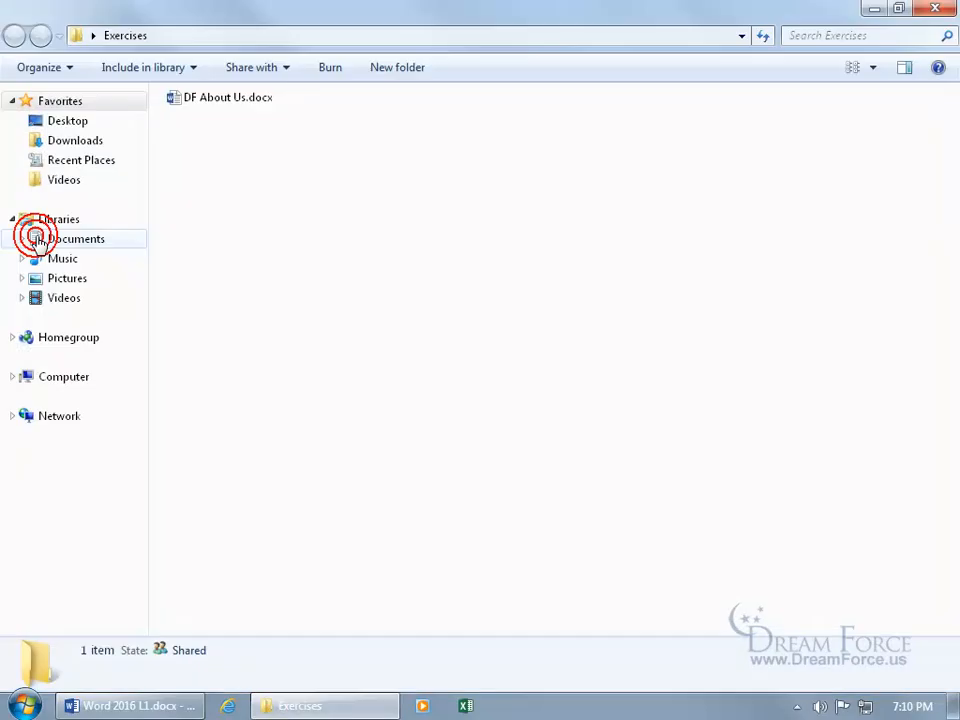
{"action": "double_click", "coordinate": [216, 100]}
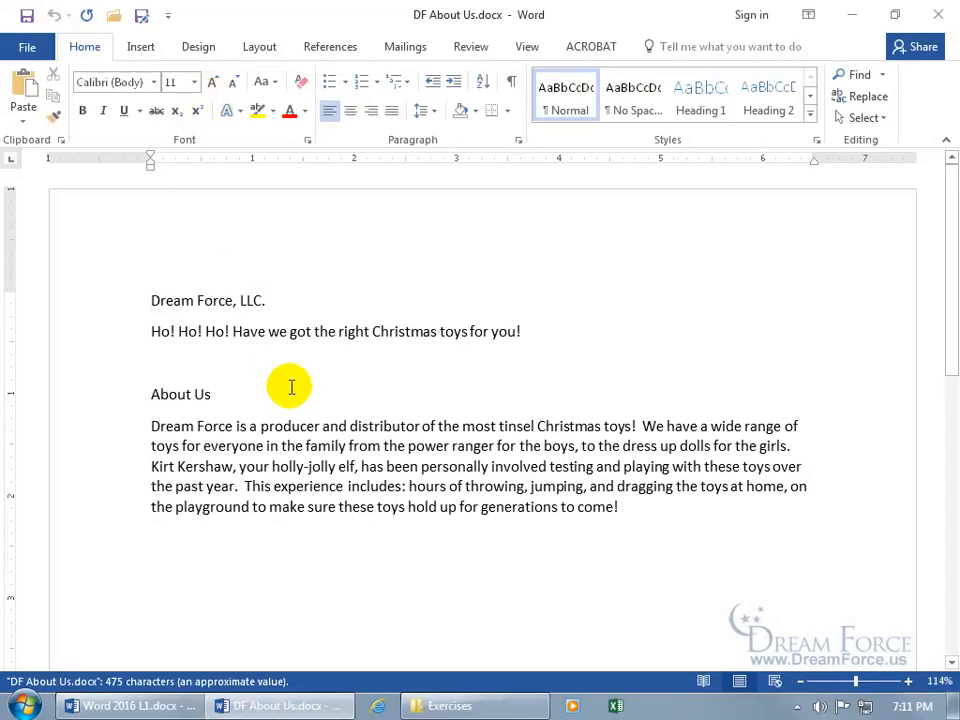
{"action": "left_click", "coordinate": [936, 12]}
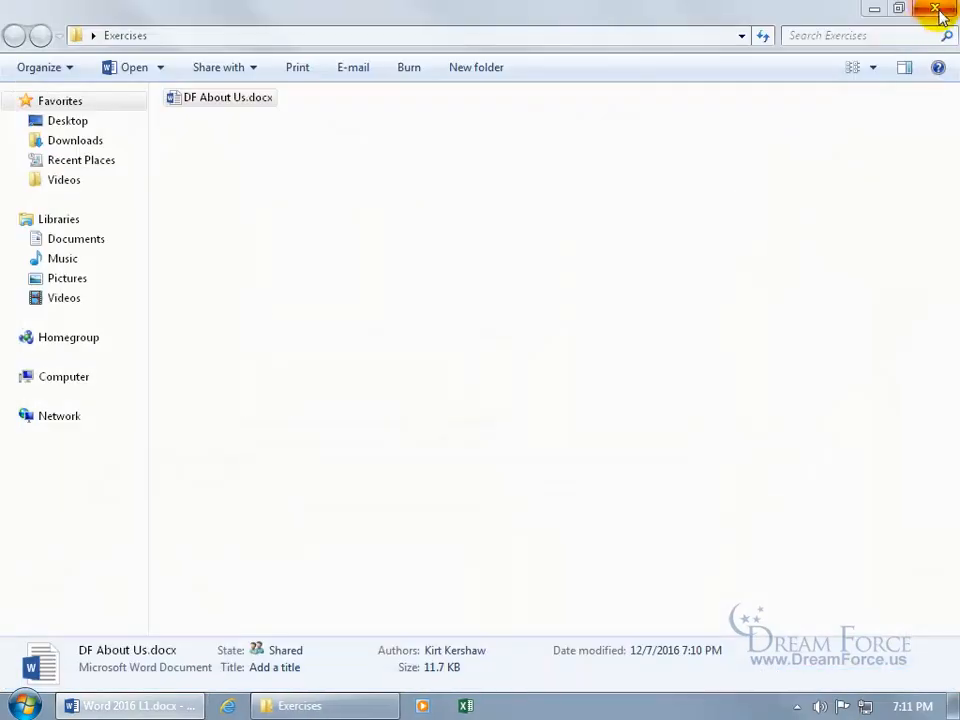
{"action": "left_click", "coordinate": [927, 11]}
{"action": "left_click", "coordinate": [587, 339]}
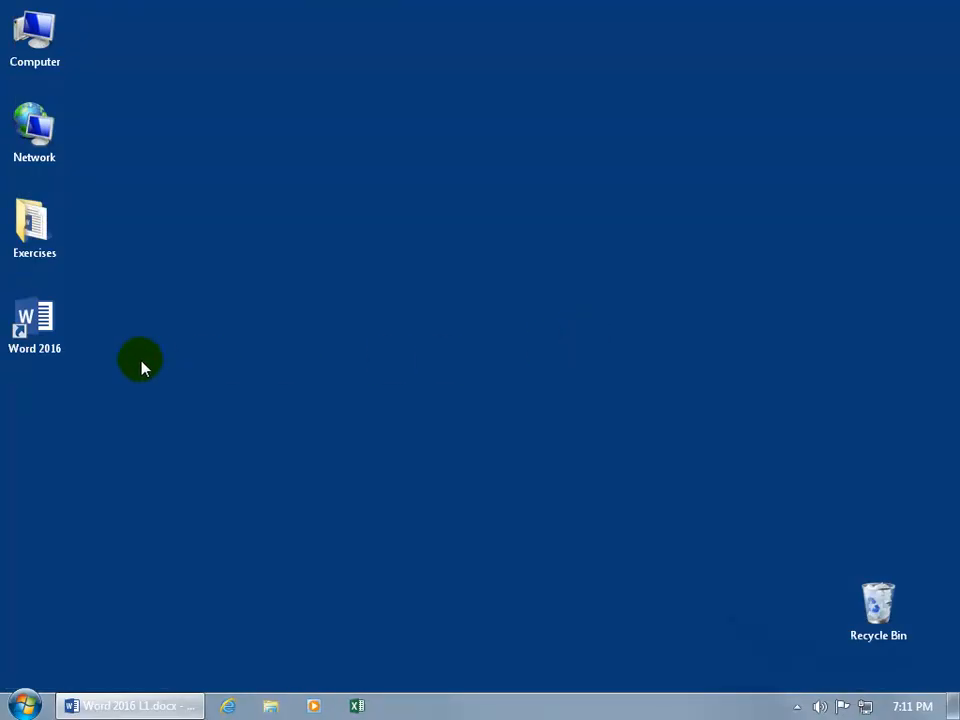
Start Word 2016 from the desktop with a blank document and display the list of recent documents.
{"action": "left_click", "coordinate": [40, 326]}
{"action": "double_click", "coordinate": [40, 326]}
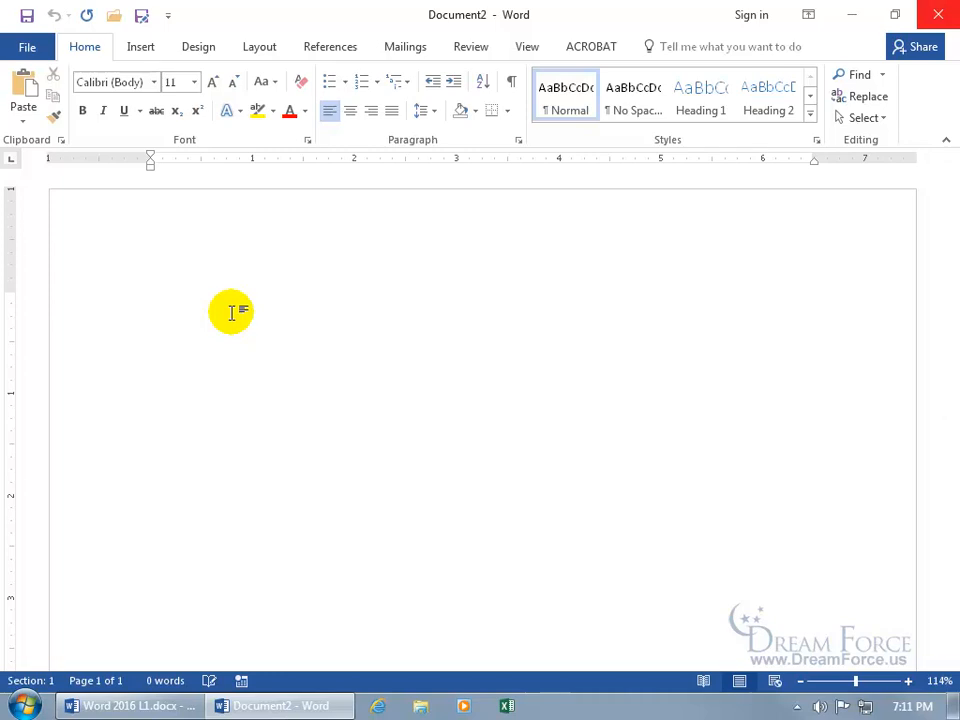
{"action": "left_click", "coordinate": [28, 48]}
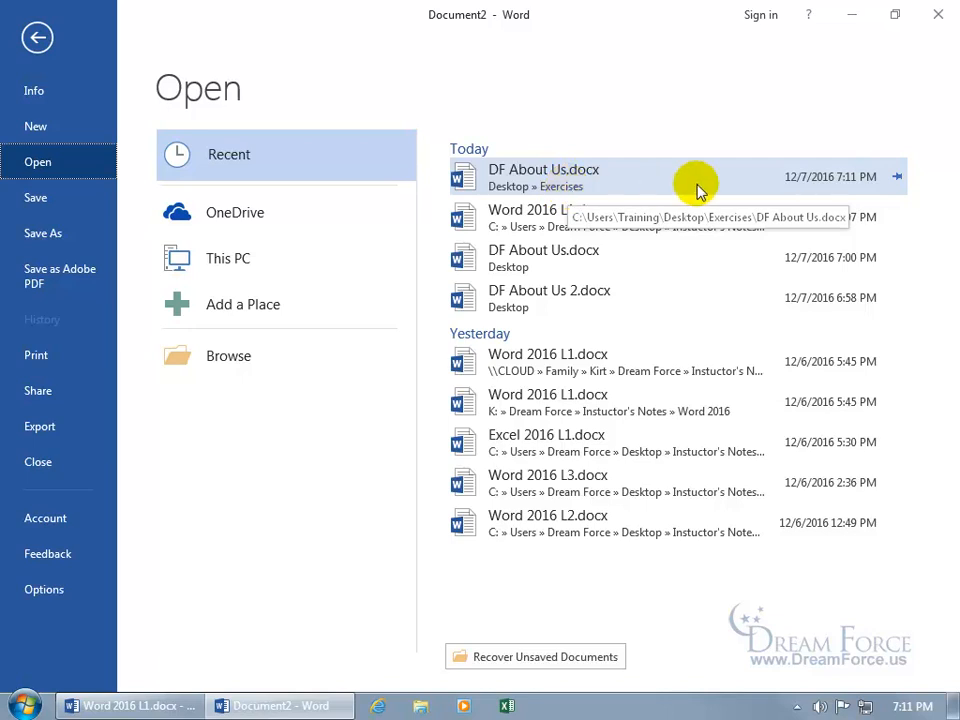
Pin DF About Us.docx from the Exercises folder in the recent documents list, and unpin it again.
{"action": "left_click", "coordinate": [896, 180]}
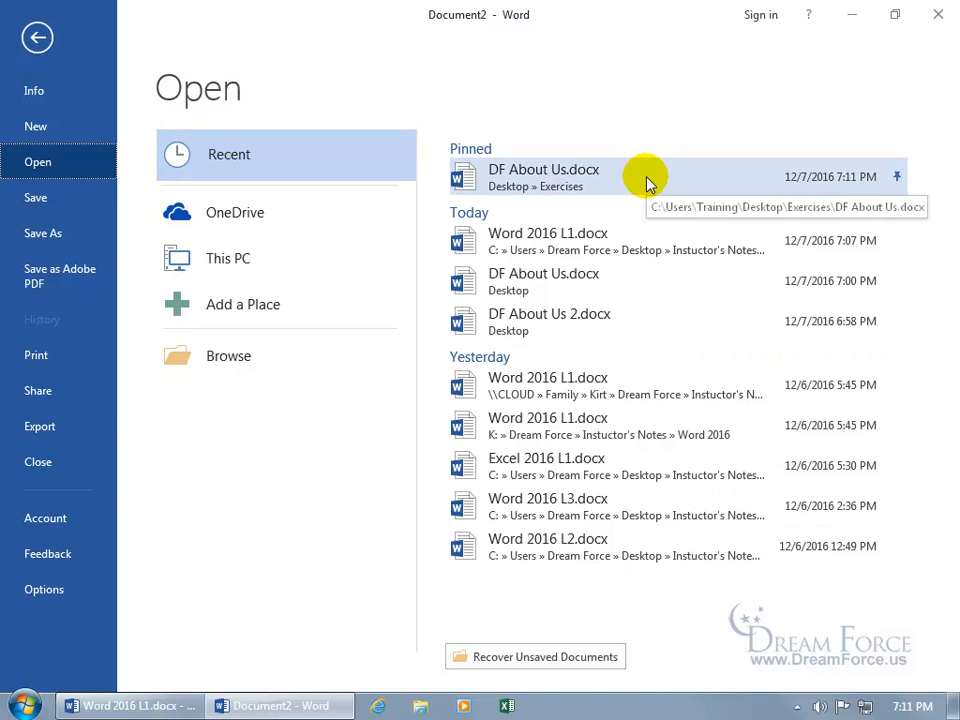
{"action": "left_click", "coordinate": [897, 178]}
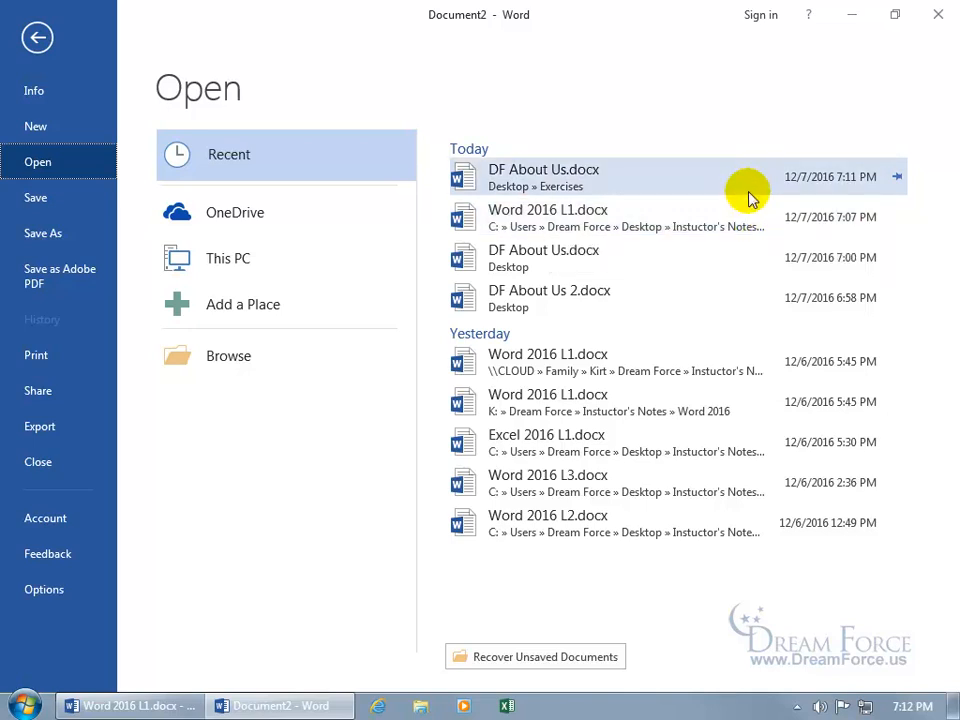
Open the Exercises folder's DF About Us.docx from the recent documents, and close it.
{"action": "left_click", "coordinate": [633, 178]}
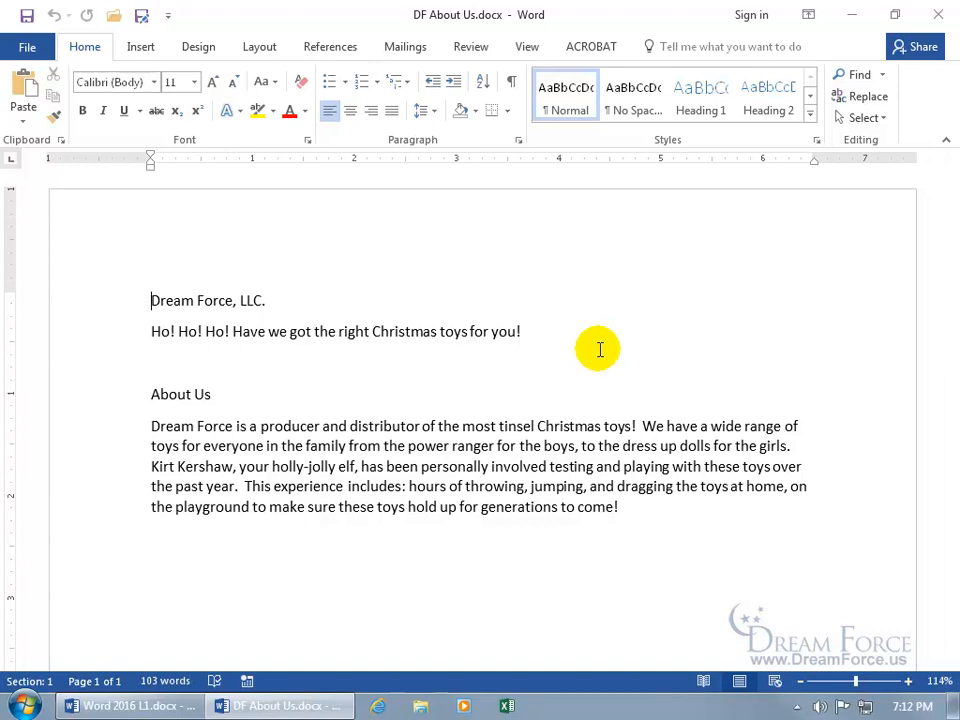
{"action": "left_click", "coordinate": [938, 14]}
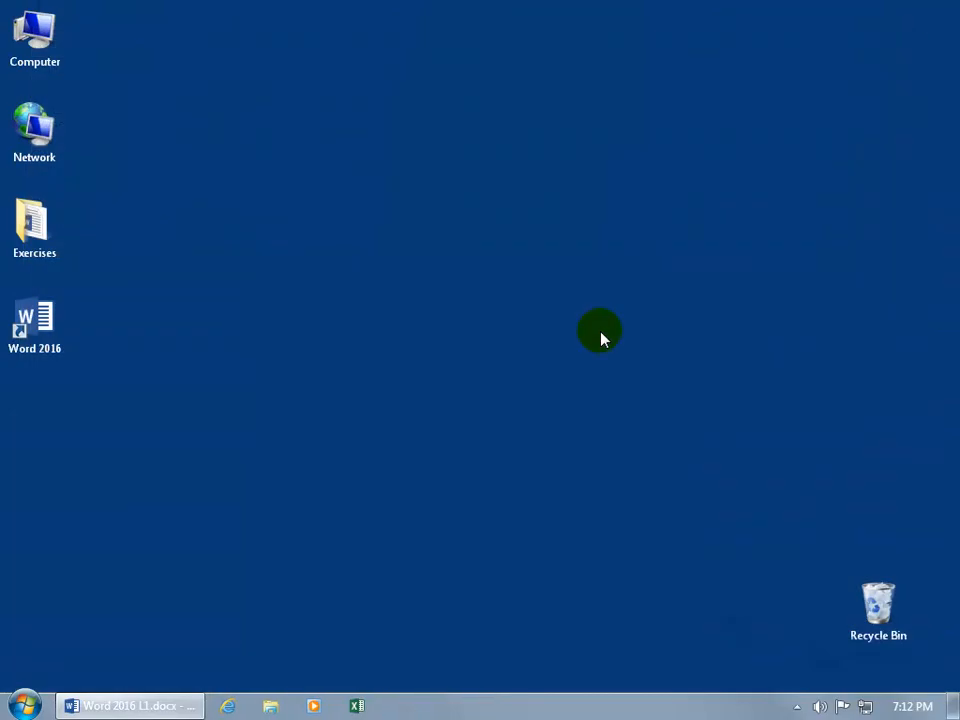
Move DF About Us.docx out of the Exercises folder onto the desktop, and close the folder window.
{"action": "double_click", "coordinate": [44, 234]}
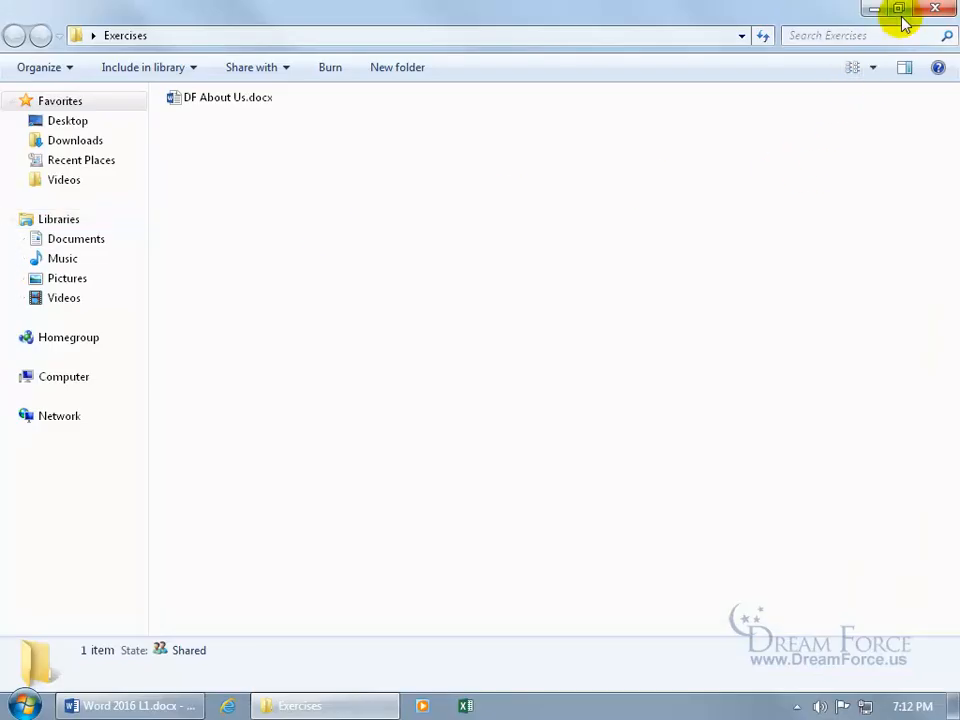
{"action": "left_click", "coordinate": [899, 10]}
{"action": "left_click_drag", "start_coordinate": [467, 186], "coordinate": [197, 239]}
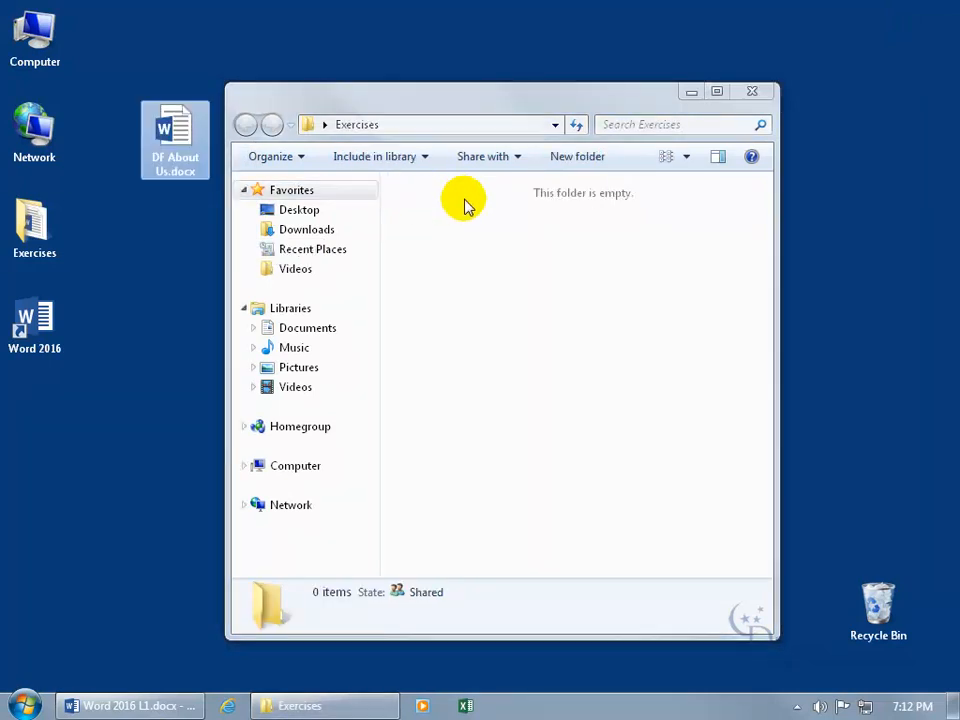
{"action": "left_click", "coordinate": [752, 91]}
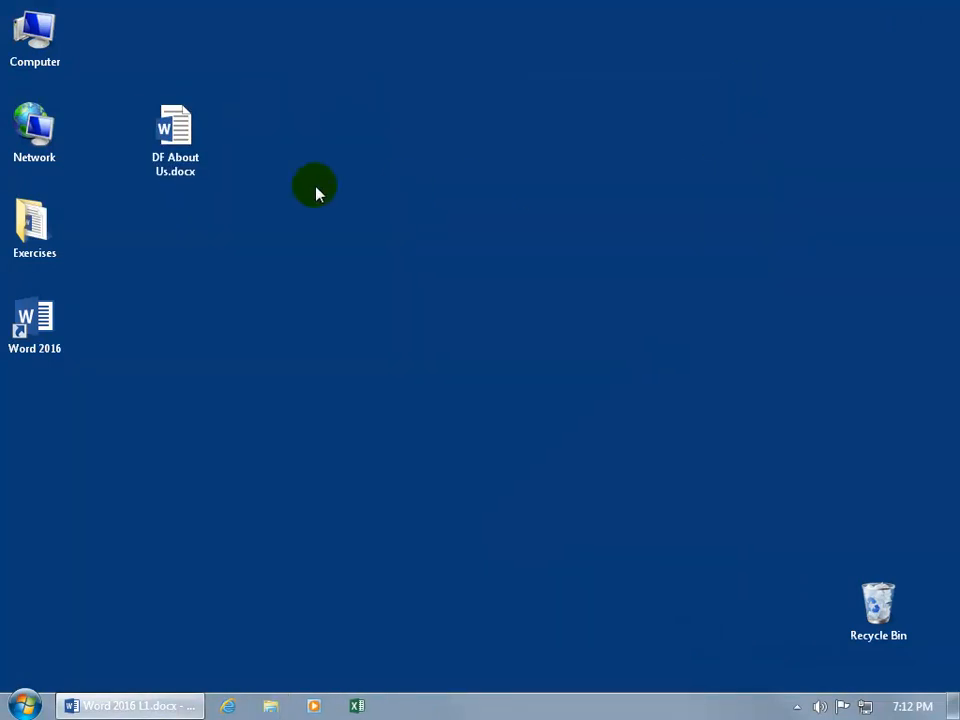
Start Word 2016 from the desktop and try to open the Exercises folder's DF About Us.docx from the recent documents.
{"action": "left_click", "coordinate": [39, 318]}
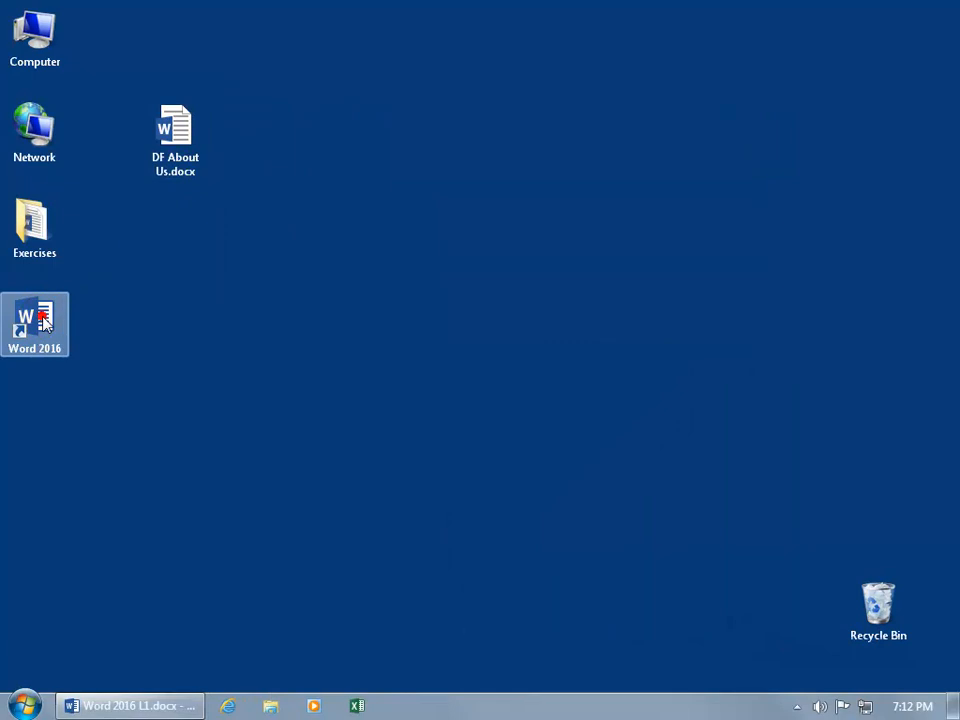
{"action": "double_click", "coordinate": [42, 322]}
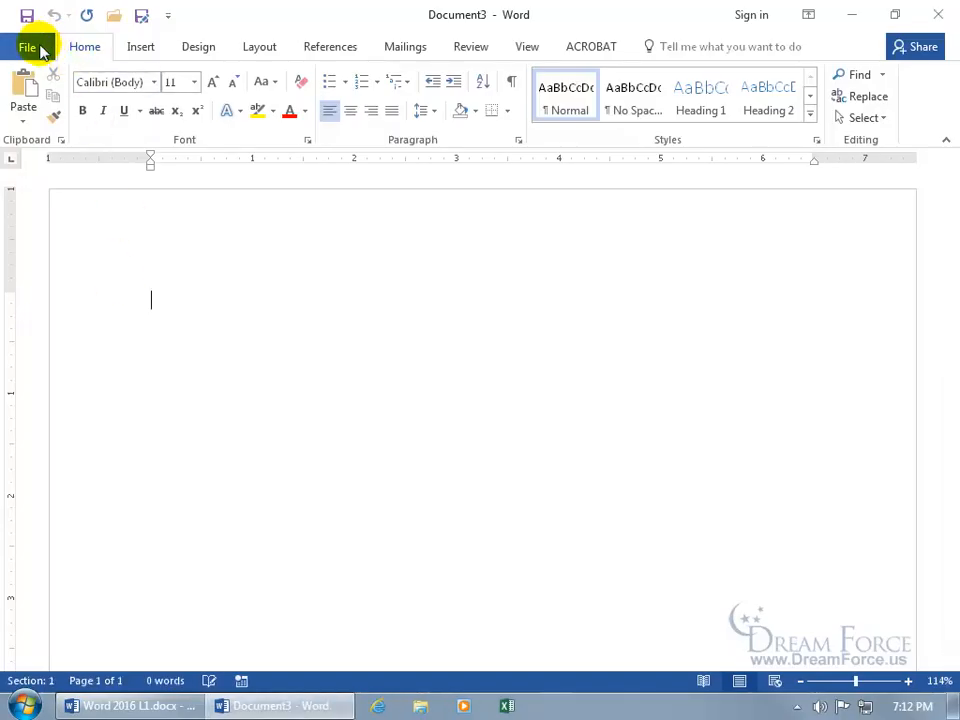
{"action": "left_click", "coordinate": [32, 45]}
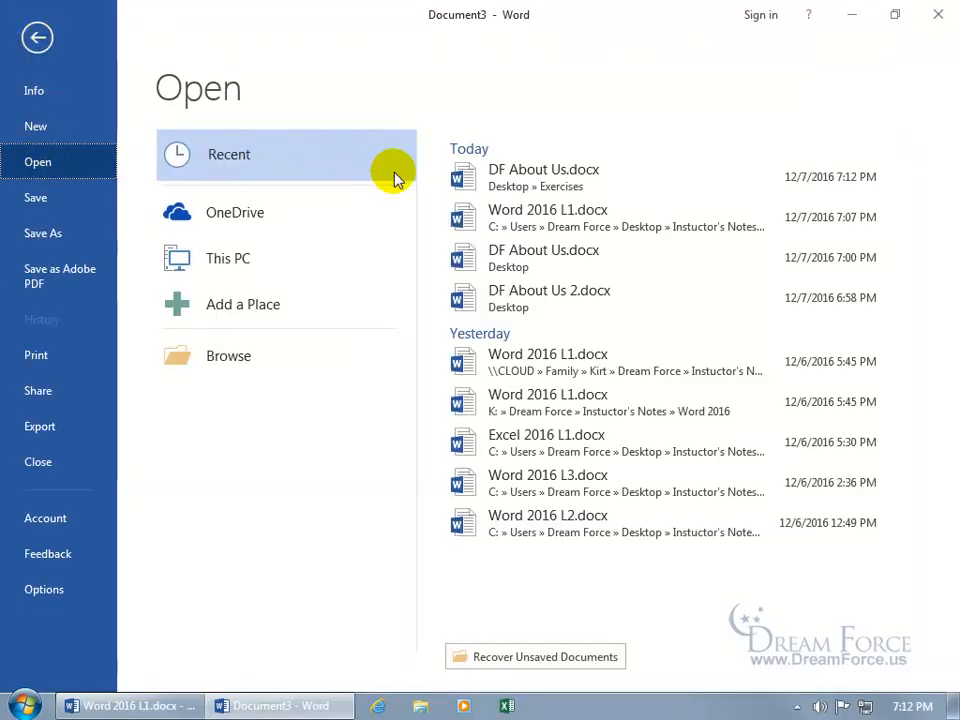
{"action": "left_click", "coordinate": [546, 182]}
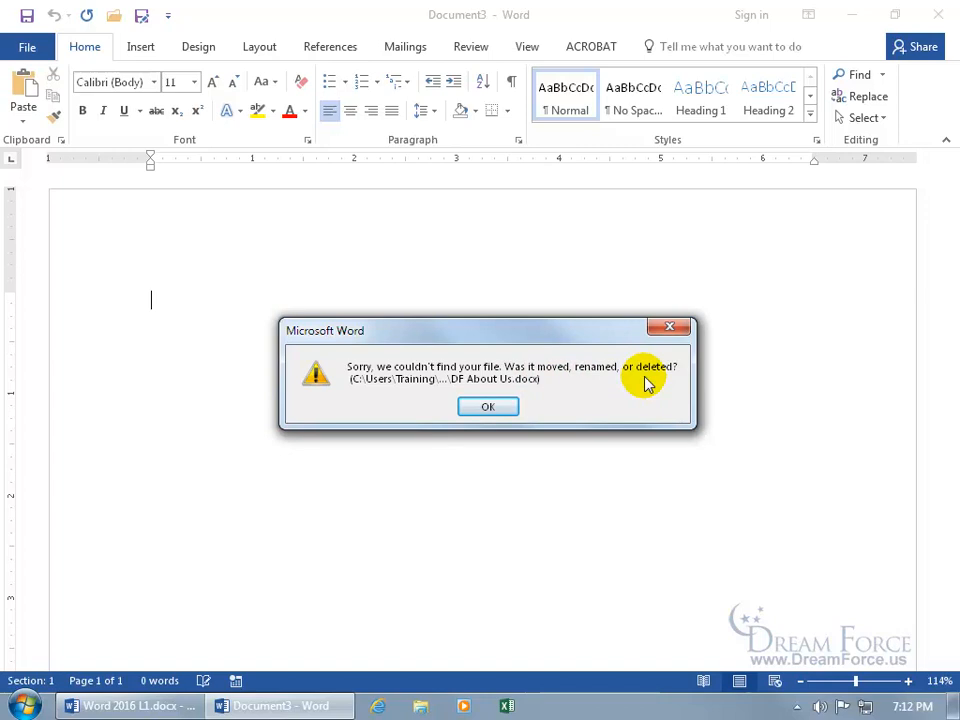
{"action": "left_click", "coordinate": [492, 406]}
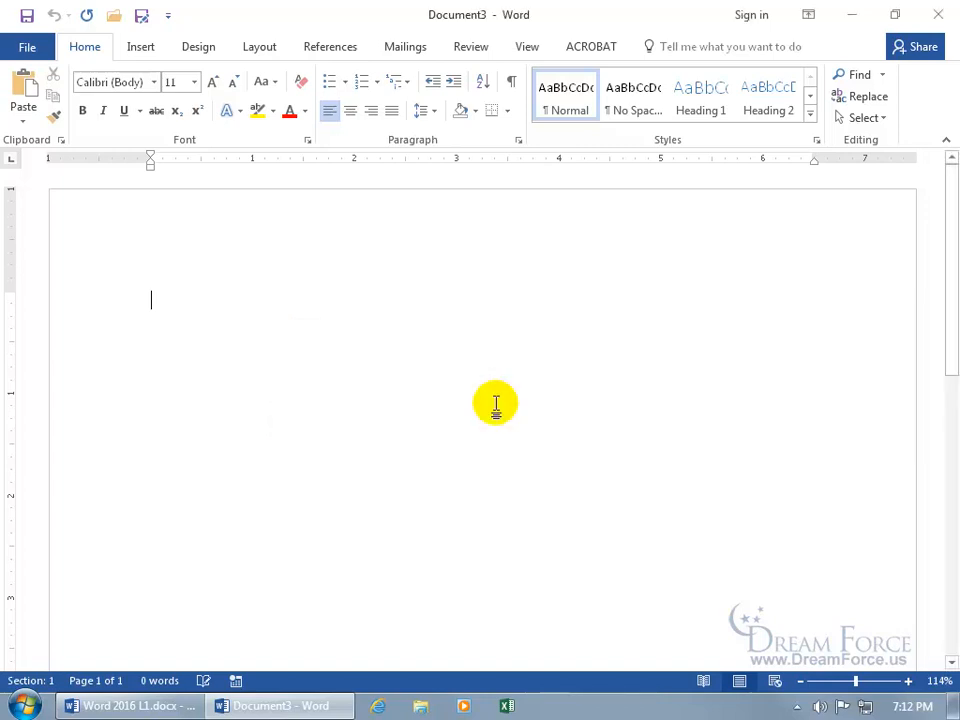
Remove the Exercises folder's DF About Us.docx from the recent documents list.
{"action": "left_click", "coordinate": [29, 46]}
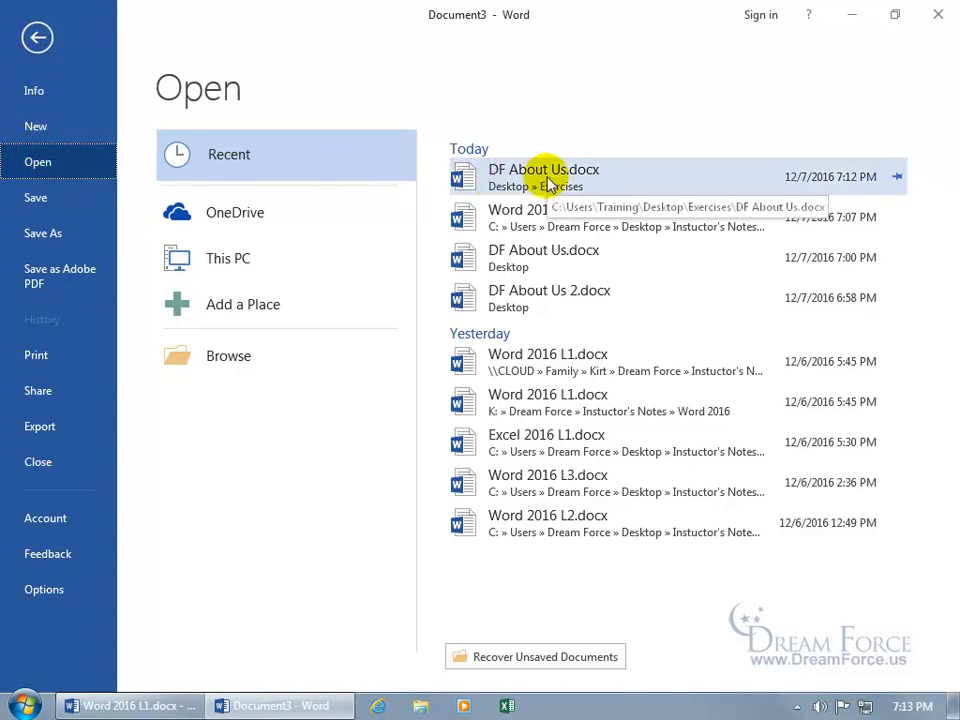
{"action": "right_click", "coordinate": [590, 184]}
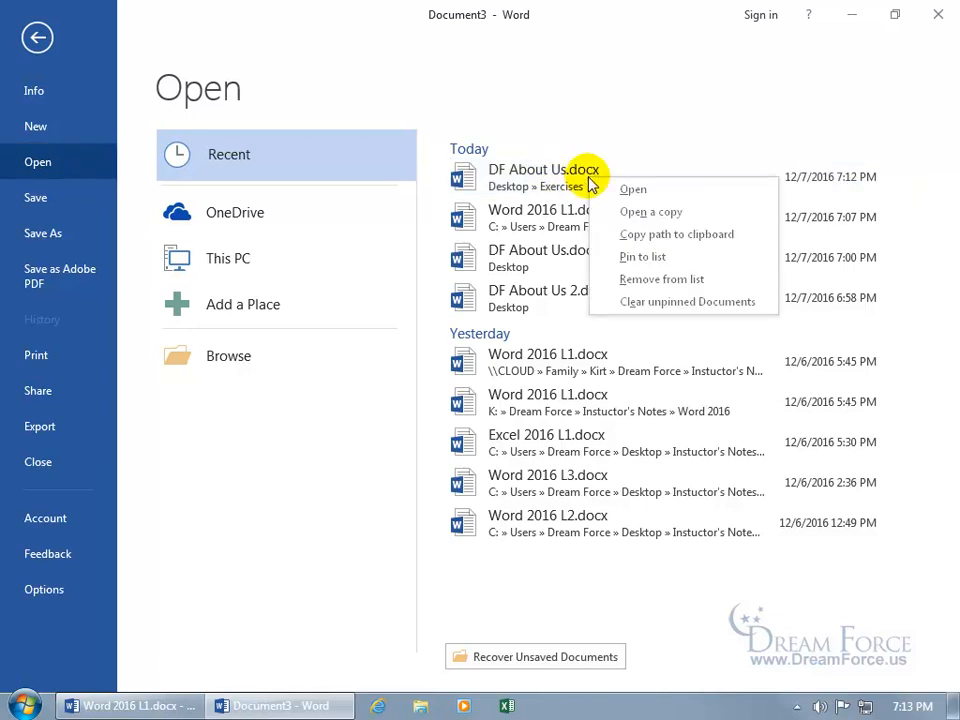
{"action": "left_click", "coordinate": [625, 278]}
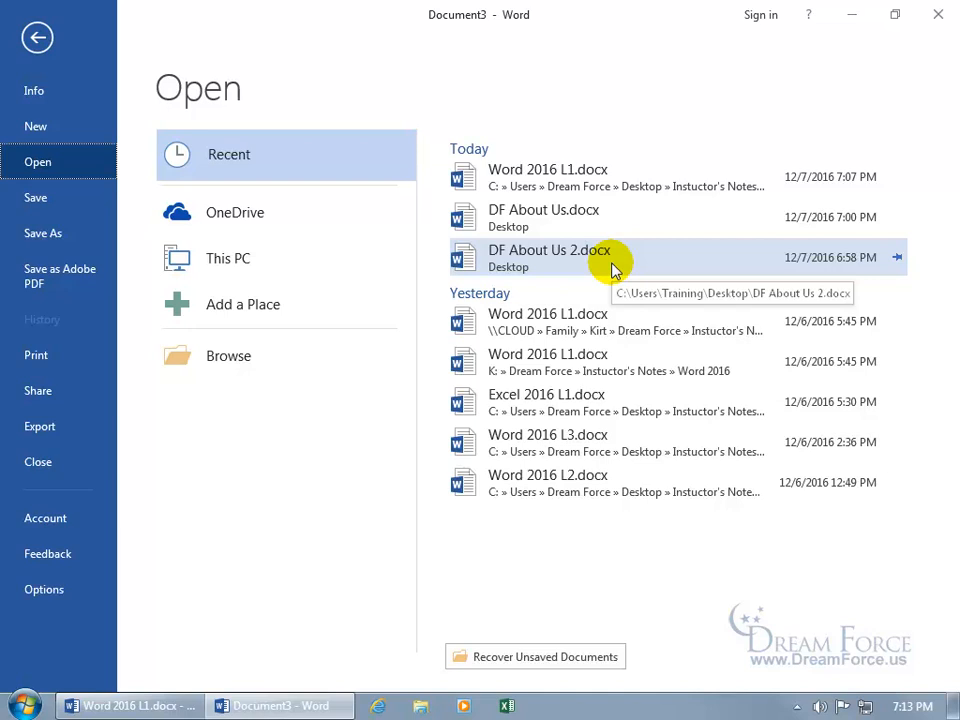
{"action": "left_click", "coordinate": [233, 360]}
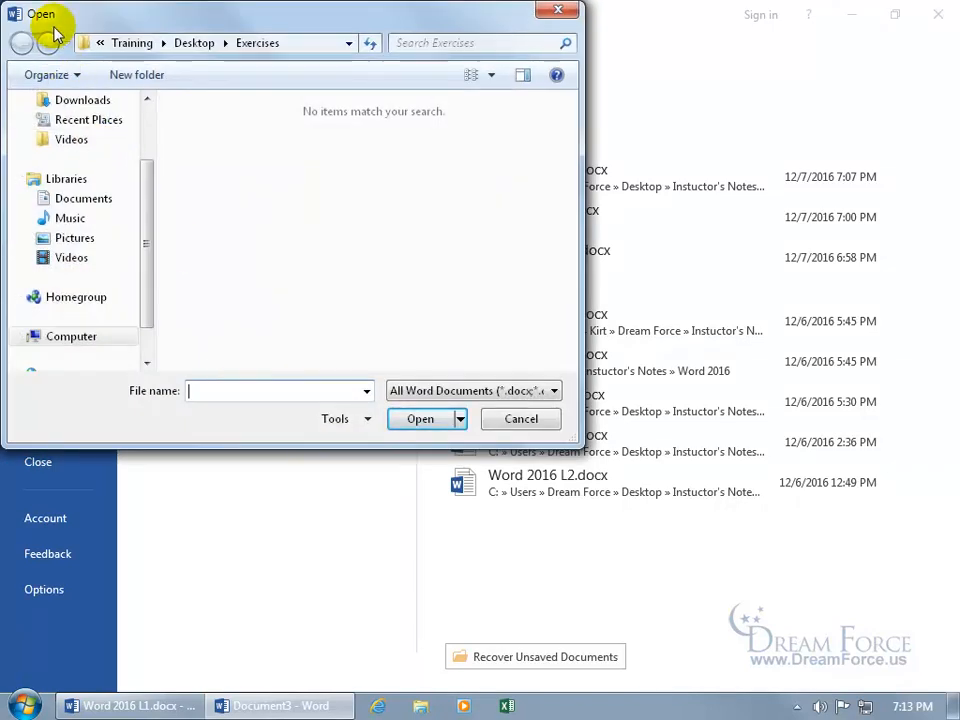
{"action": "left_click", "coordinate": [556, 12]}
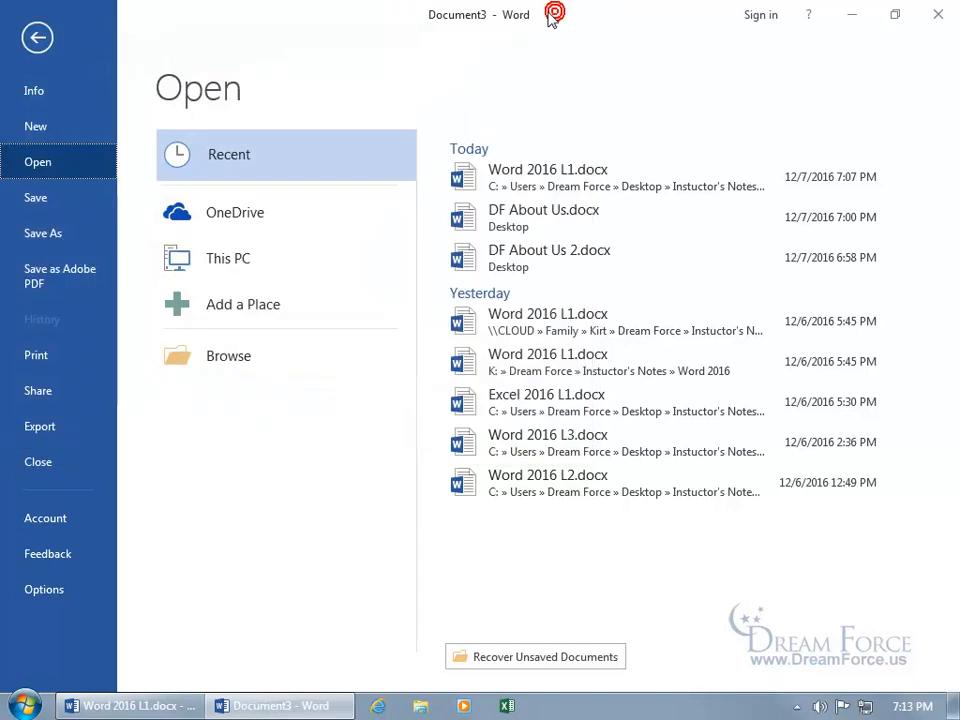
{"action": "left_click", "coordinate": [37, 37]}
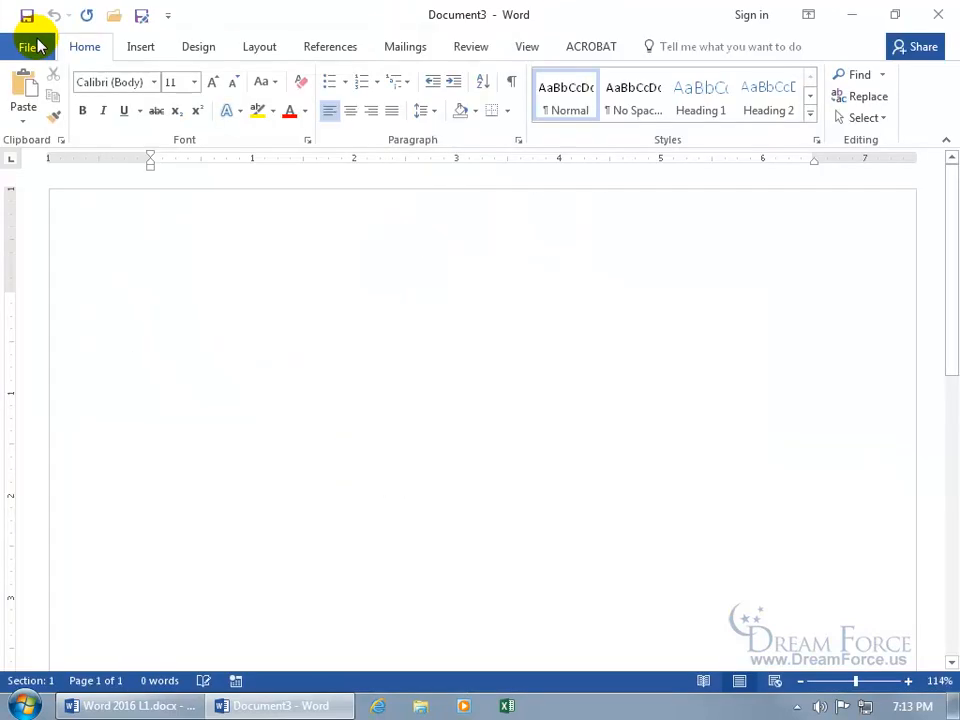
Browse to the Desktop and open DF About Us.docx.
{"action": "left_click", "coordinate": [114, 18]}
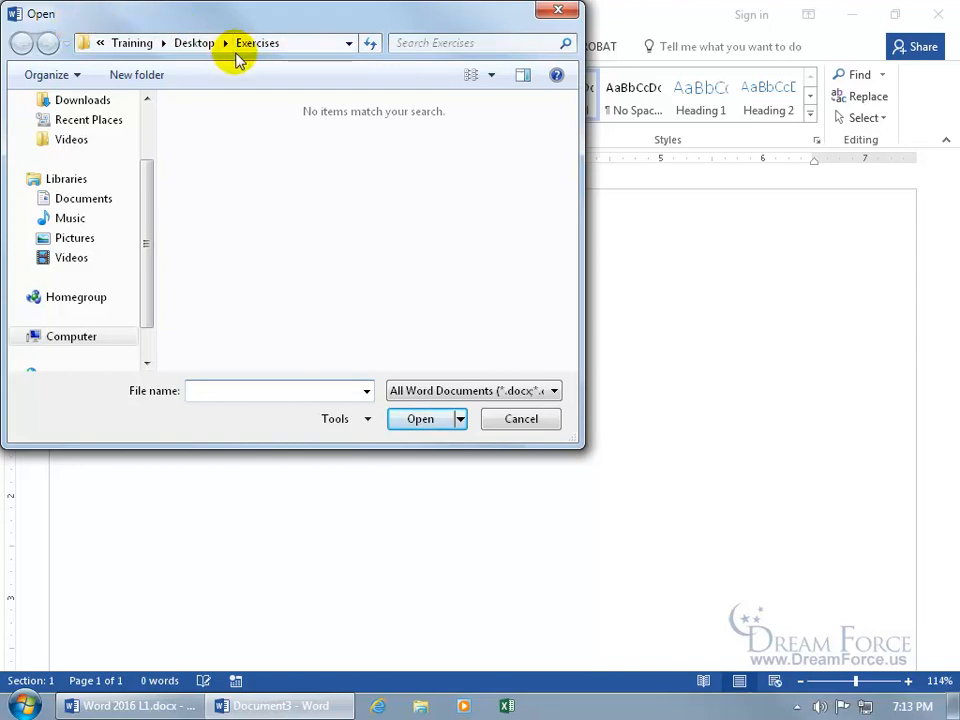
{"action": "left_click", "coordinate": [193, 44]}
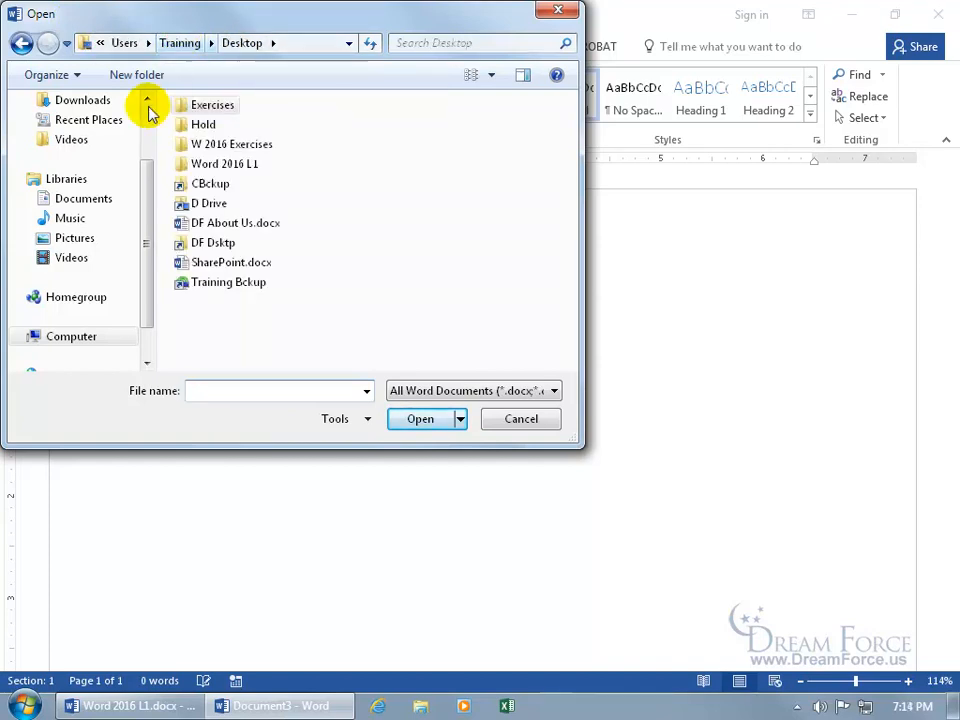
{"action": "left_click_drag", "start_coordinate": [147, 175], "coordinate": [145, 135]}
{"action": "left_click", "coordinate": [76, 143]}
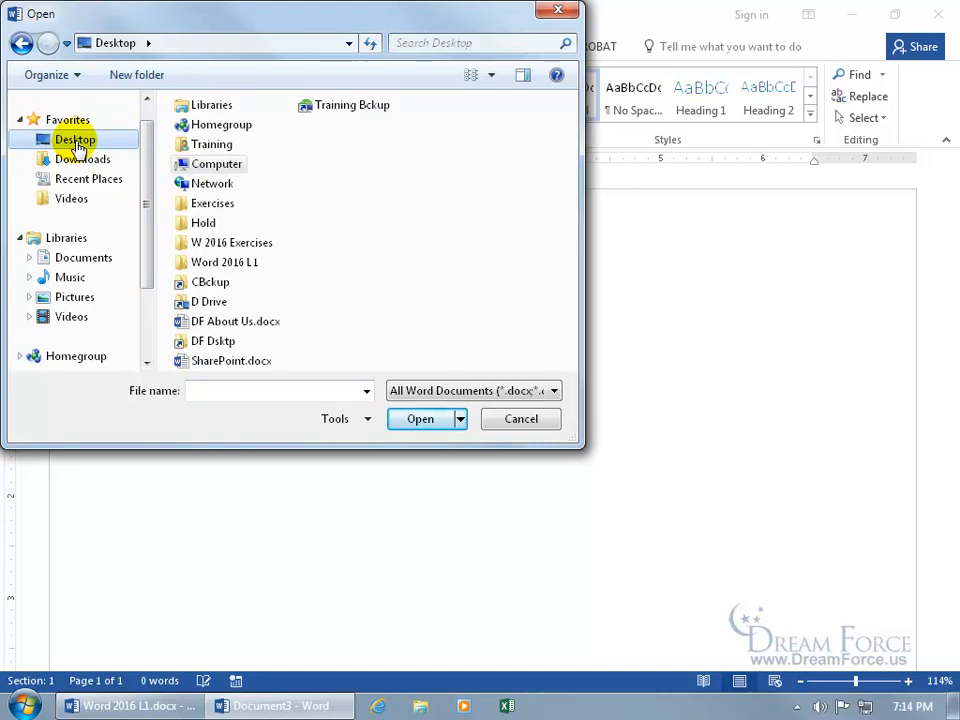
{"action": "double_click", "coordinate": [245, 323]}
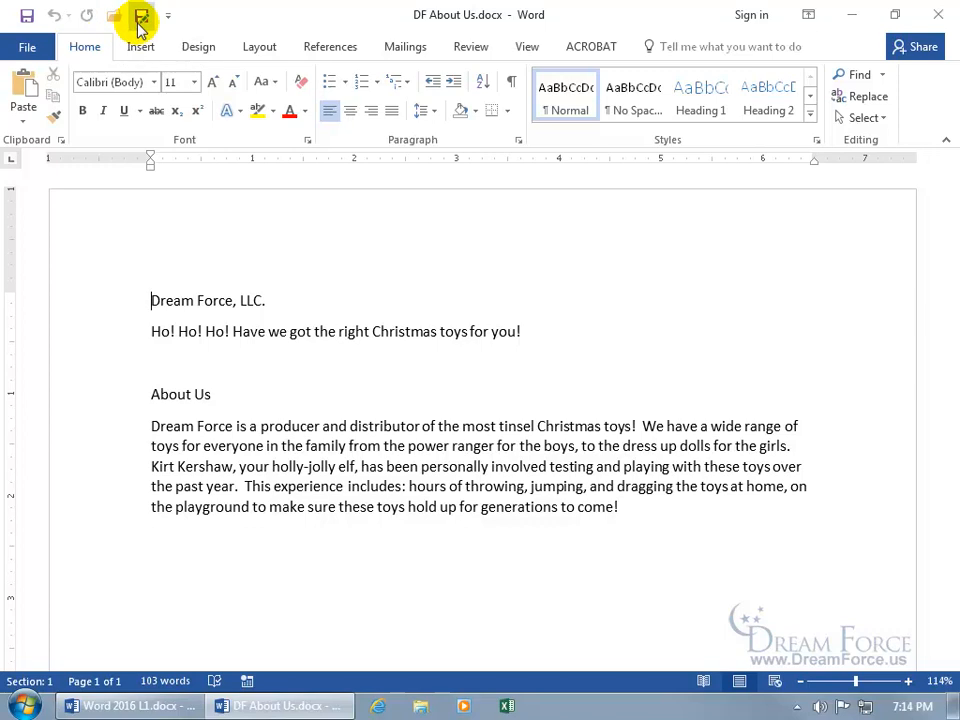
Check the default local file location in the save options of Word, and close the options.
{"action": "left_click", "coordinate": [27, 46]}
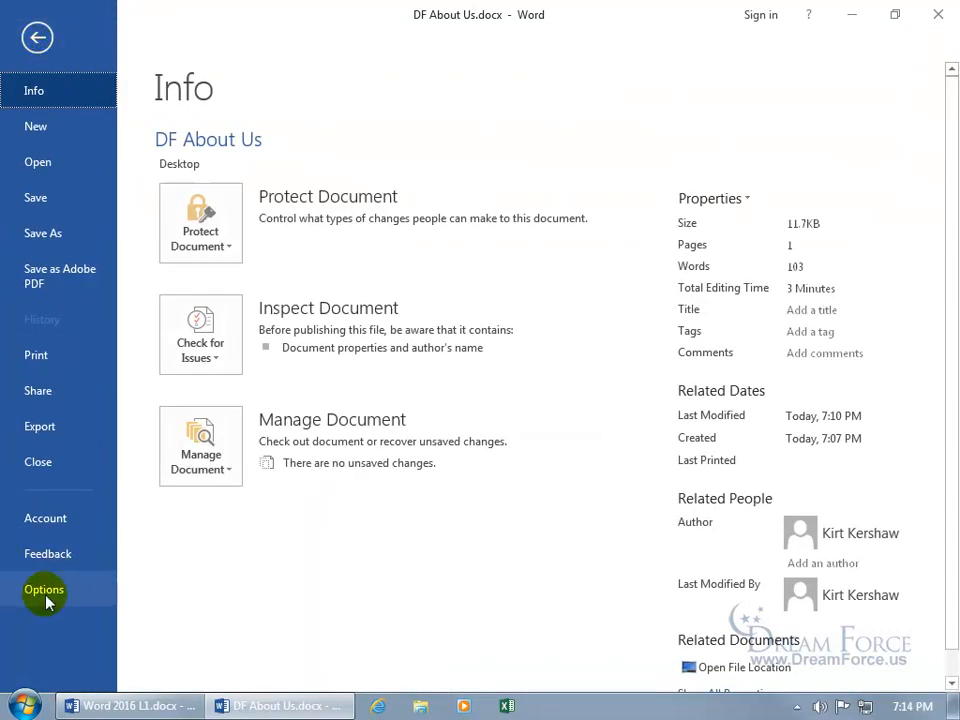
{"action": "left_click", "coordinate": [45, 593]}
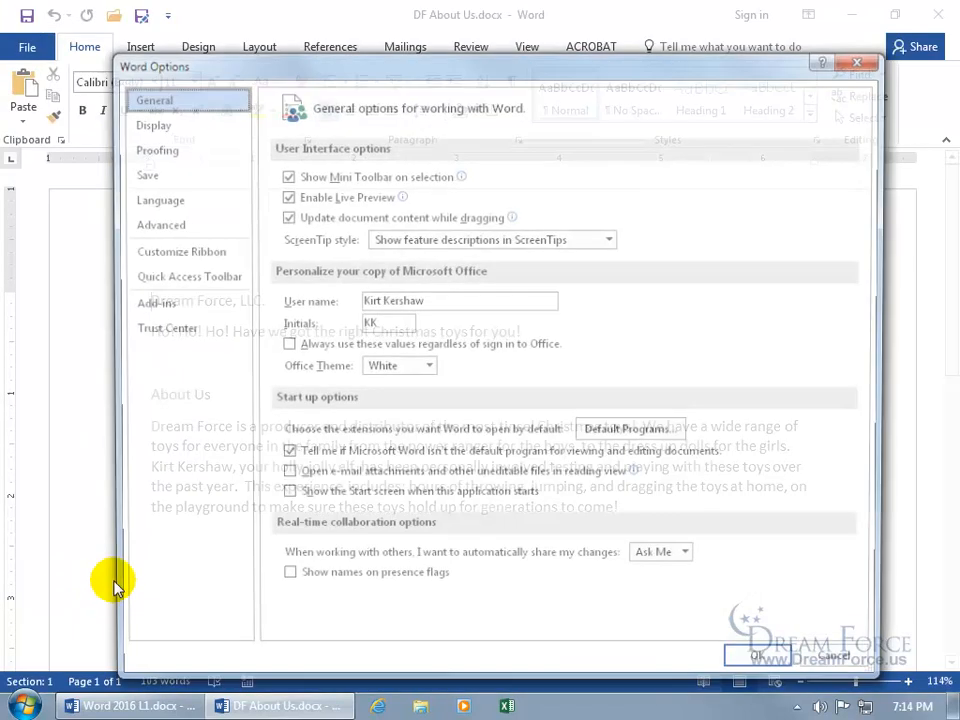
{"action": "left_click", "coordinate": [150, 175]}
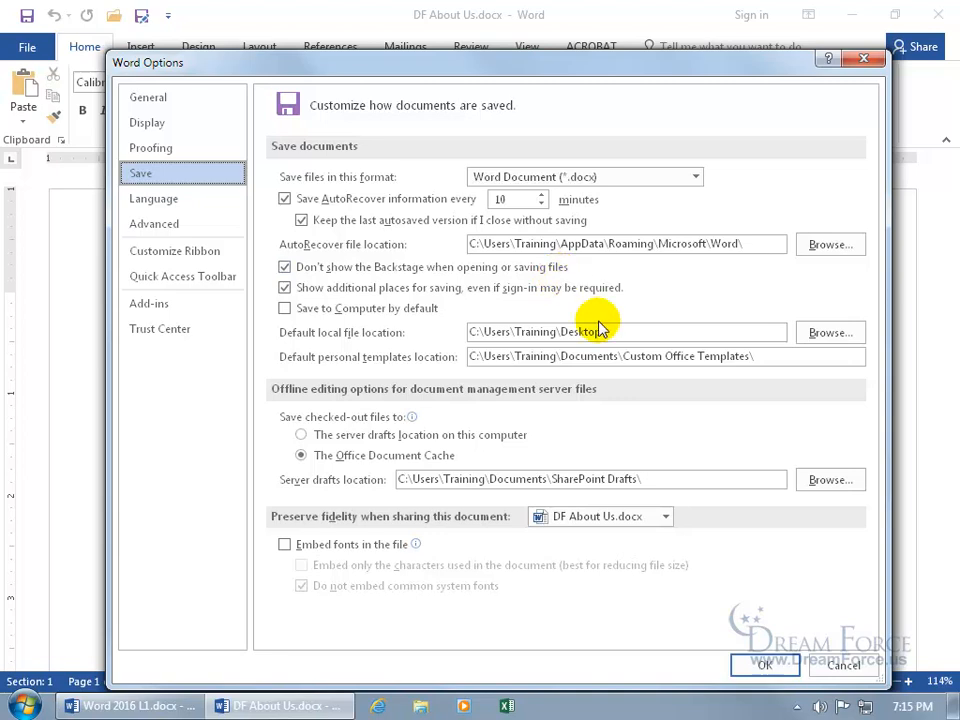
{"action": "left_click", "coordinate": [766, 664]}
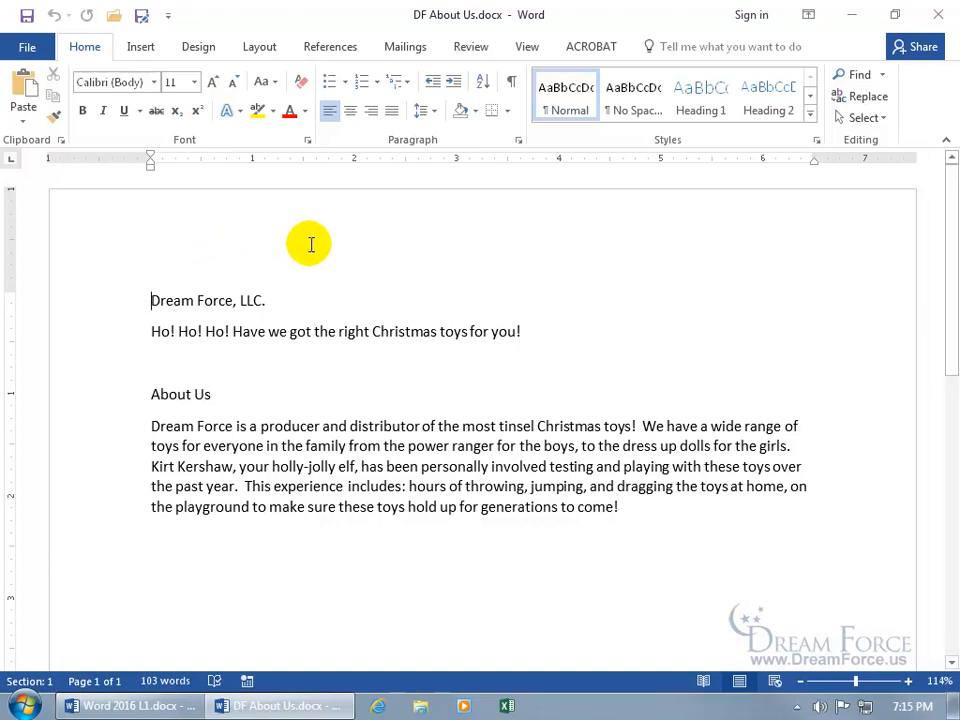
Delete the first "Ho!" from the line below the company name and save the document.
{"action": "left_click", "coordinate": [183, 332]}
{"action": "key", "text": "BackSpace"}
{"action": "key", "text": "BackSpace"}
{"action": "key", "text": "BackSpace"}
{"action": "key", "text": "BackSpace"}
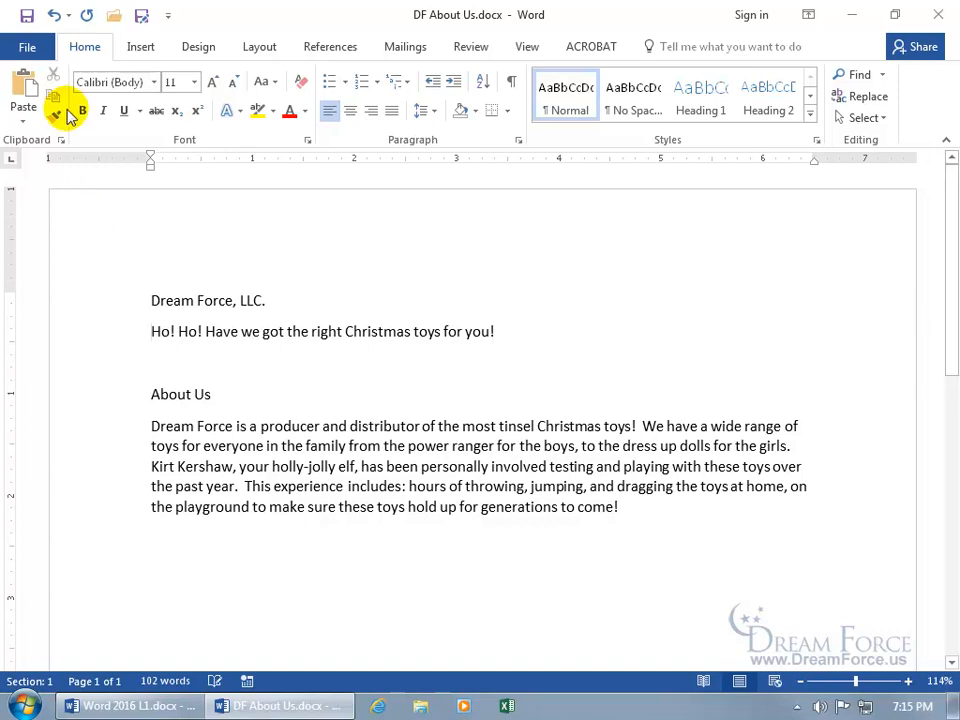
{"action": "left_click", "coordinate": [27, 15]}
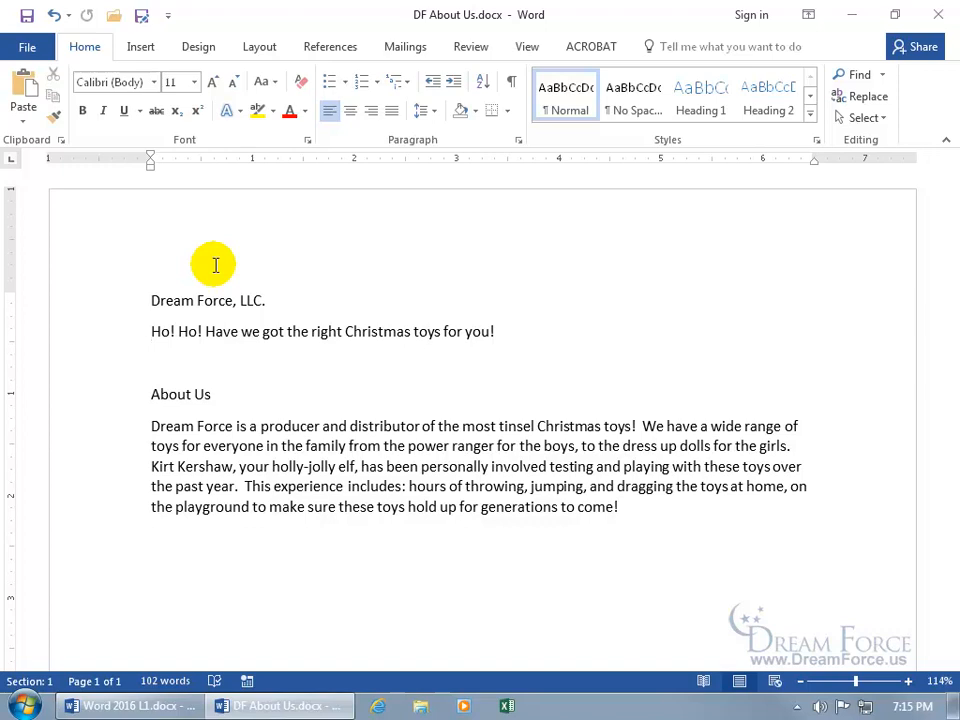
Save a copy of the document on the desktop as DF About Us 2.docx.
{"action": "left_click", "coordinate": [141, 20]}
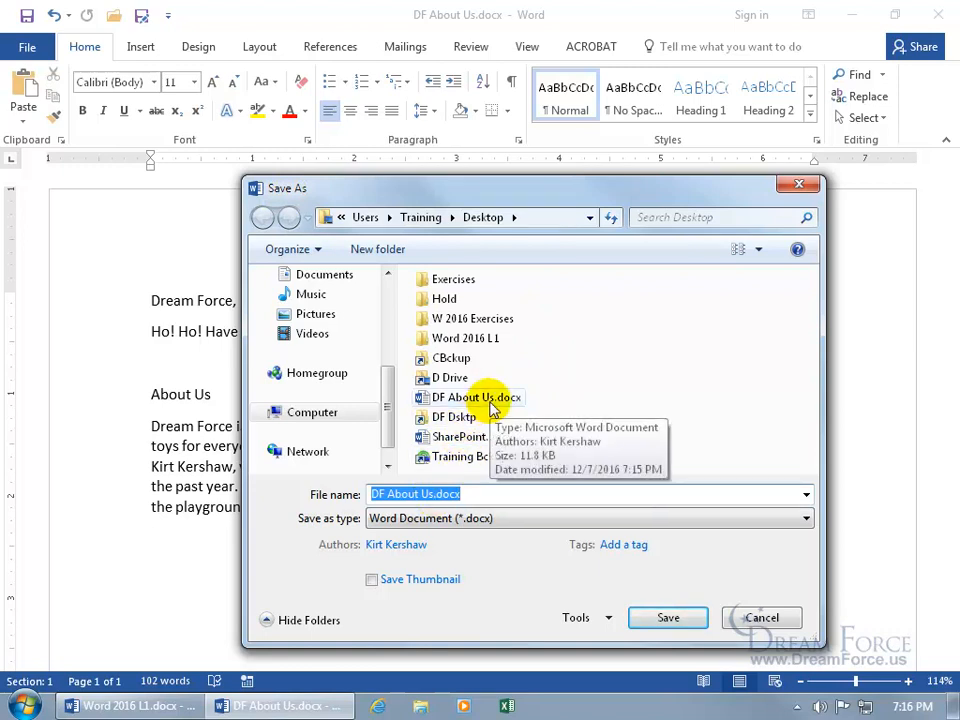
{"action": "left_click", "coordinate": [488, 494]}
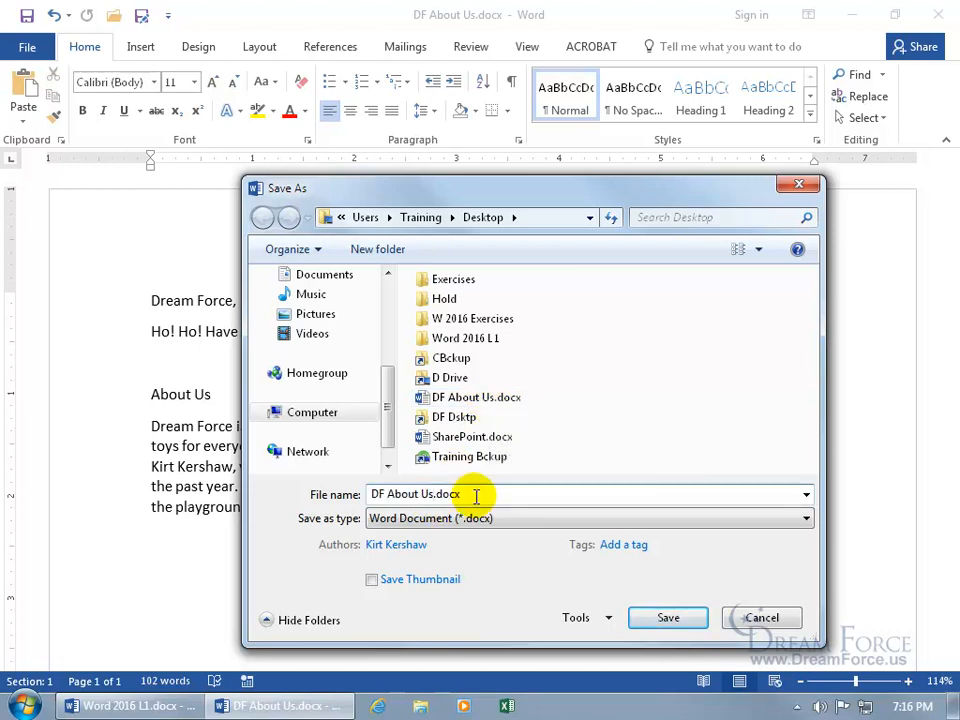
{"action": "left_click", "coordinate": [432, 494]}
{"action": "type", "text": "2"}
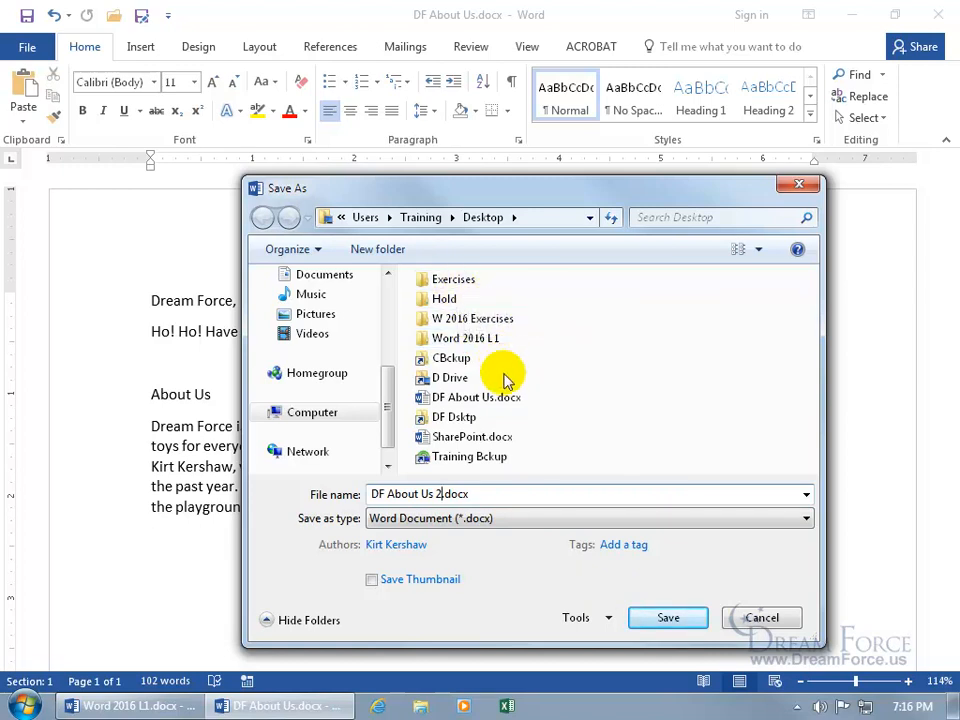
{"action": "left_click", "coordinate": [675, 618]}
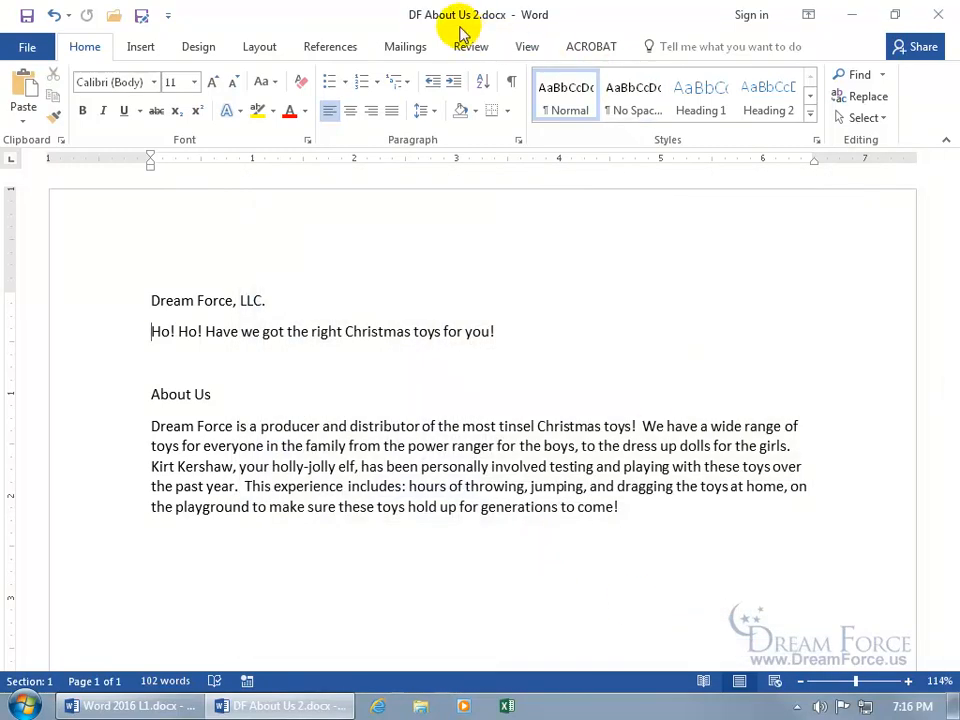
Delete another "Ho!" from the start of the line below the company name and close DF About Us 2.docx.
{"action": "left_click", "coordinate": [180, 333]}
{"action": "key", "text": "BackSpace"}
{"action": "key", "text": "BackSpace"}
{"action": "key", "text": "BackSpace"}
{"action": "key", "text": "BackSpace"}
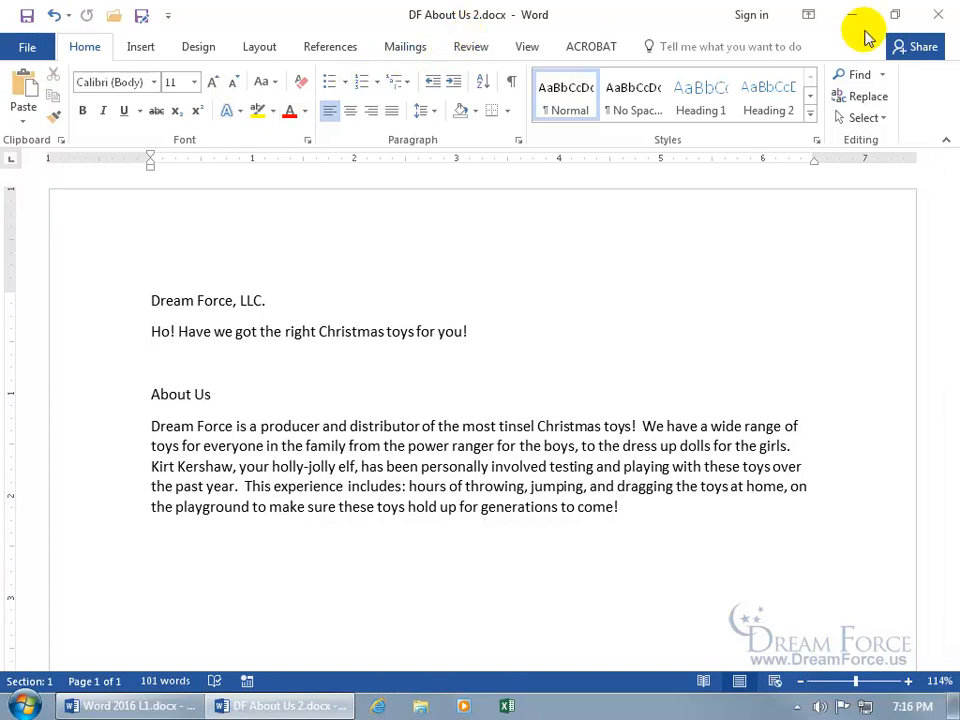
{"action": "left_click", "coordinate": [936, 13]}
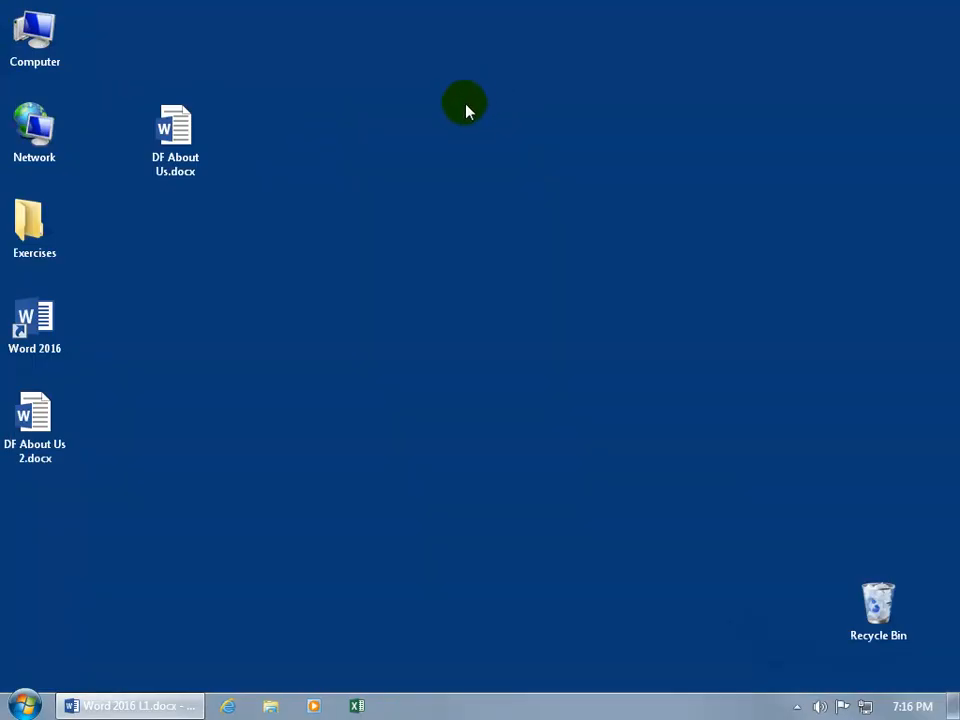
Place DF About Us.docx and DF About Us 2.docx one below the other mid-desktop, and open DF About Us.docx.
{"action": "left_click_drag", "start_coordinate": [175, 135], "coordinate": [448, 270]}
{"action": "left_click_drag", "start_coordinate": [75, 415], "coordinate": [461, 318]}
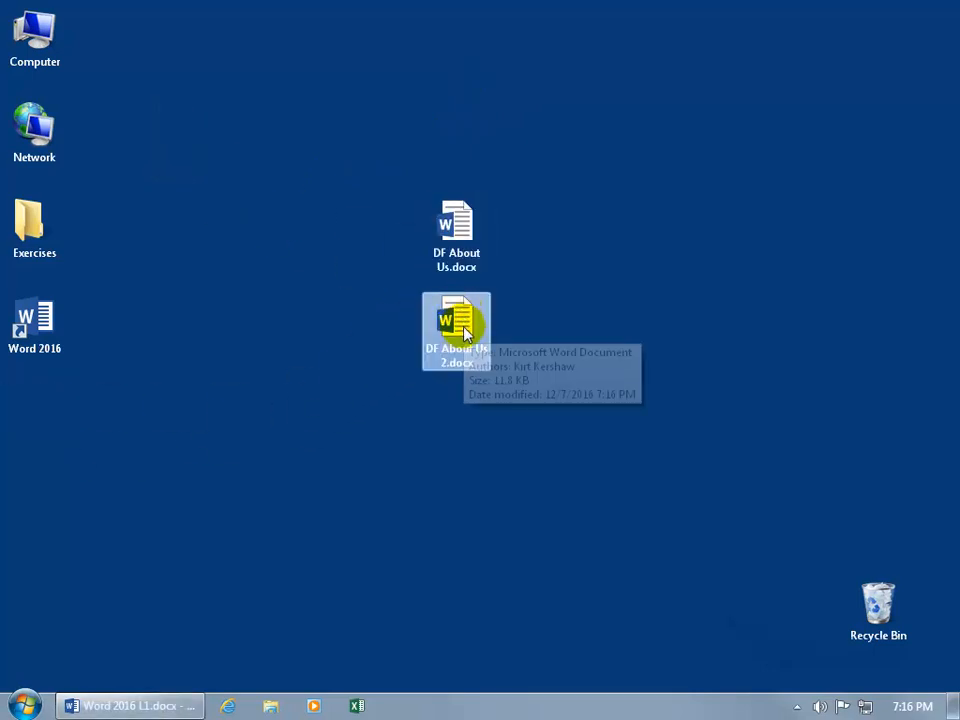
{"action": "left_click", "coordinate": [458, 238], "text": "ctrl"}
{"action": "left_click", "coordinate": [457, 238]}
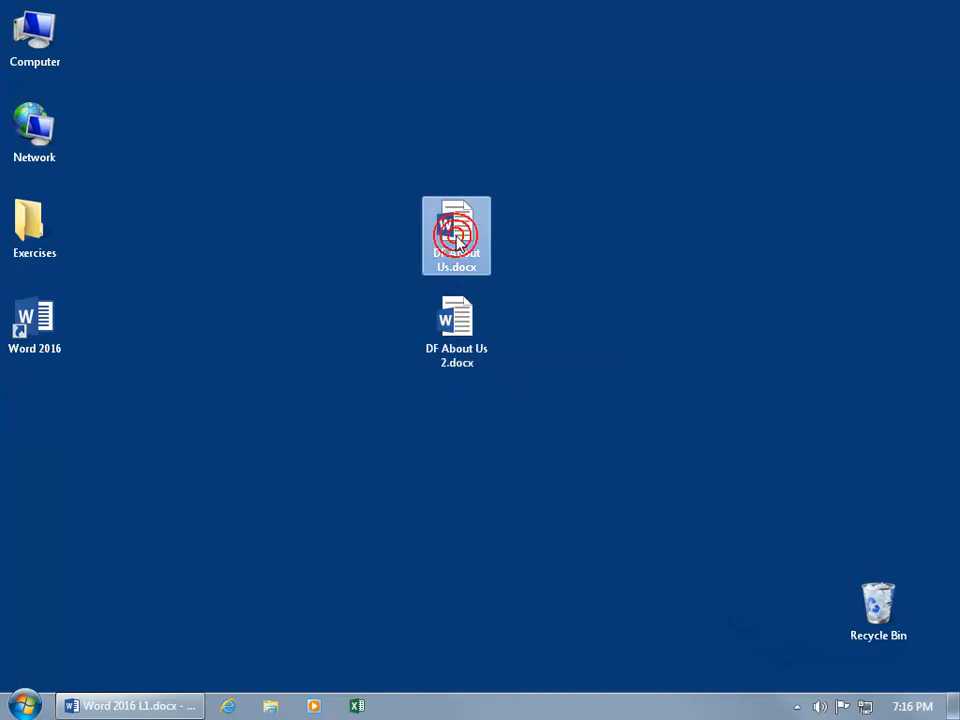
{"action": "double_click", "coordinate": [457, 240]}
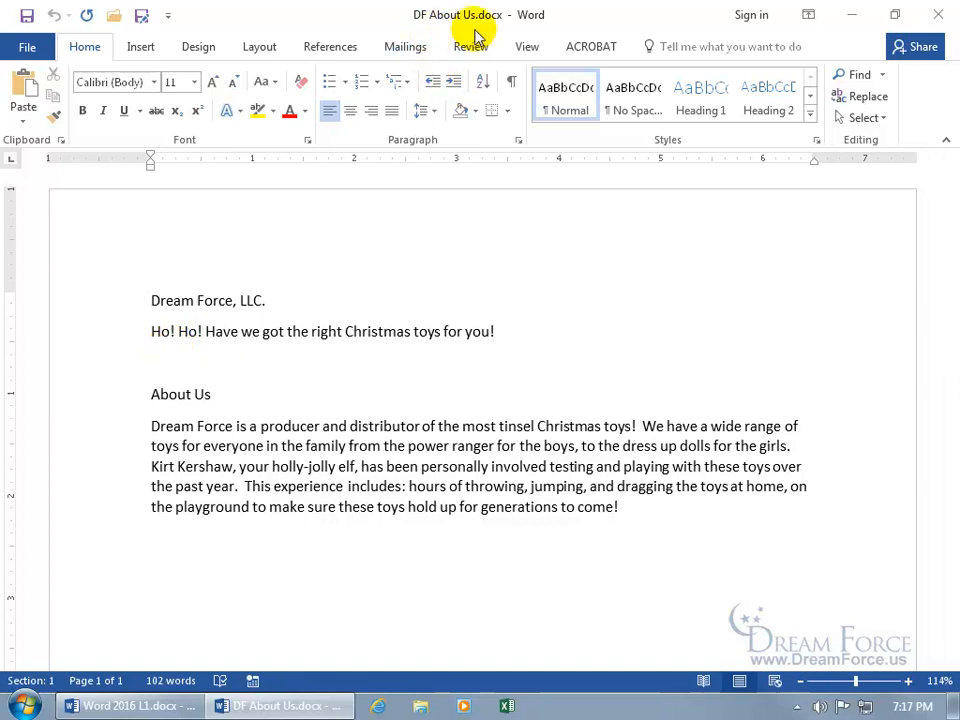
Save DF About Us.docx under the name DF About Us 2.docx, replacing the existing file, and close the document.
{"action": "left_click", "coordinate": [141, 16]}
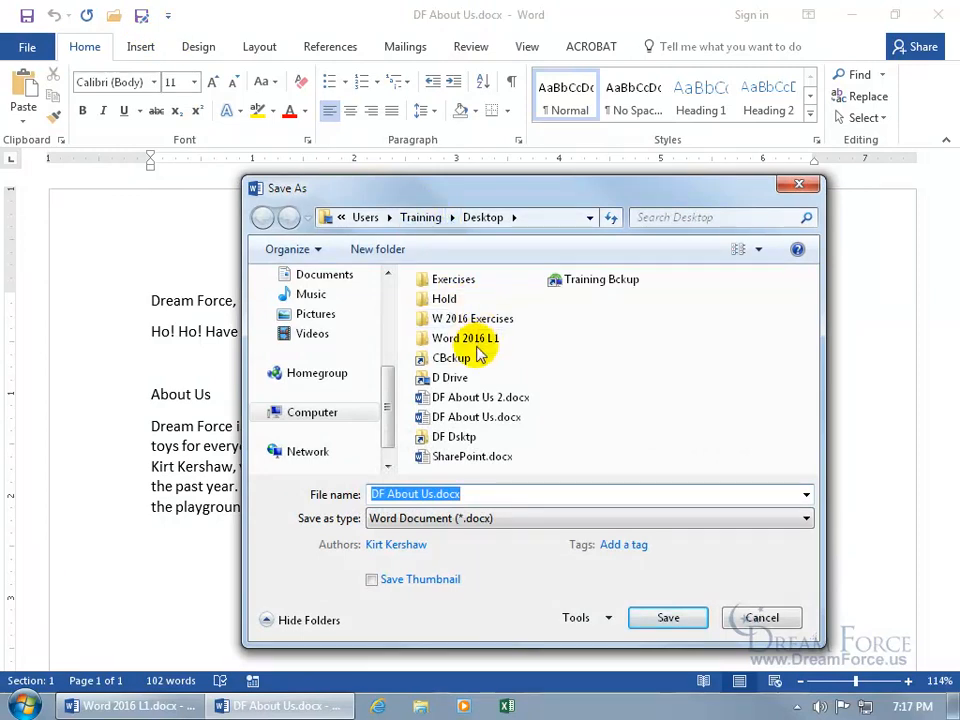
{"action": "left_click", "coordinate": [490, 400]}
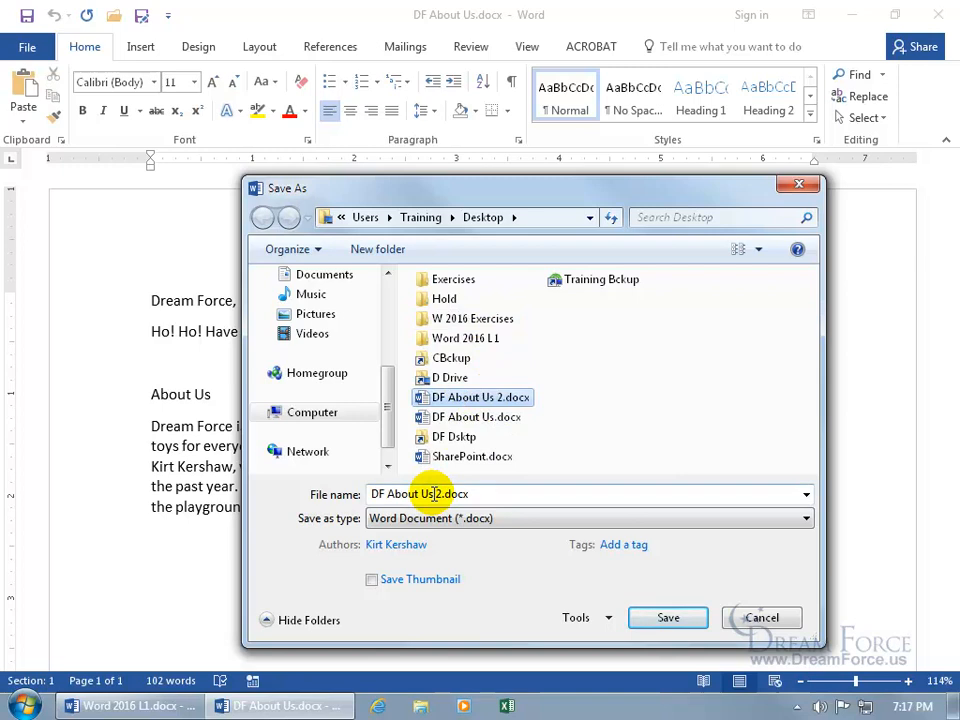
{"action": "left_click", "coordinate": [668, 618]}
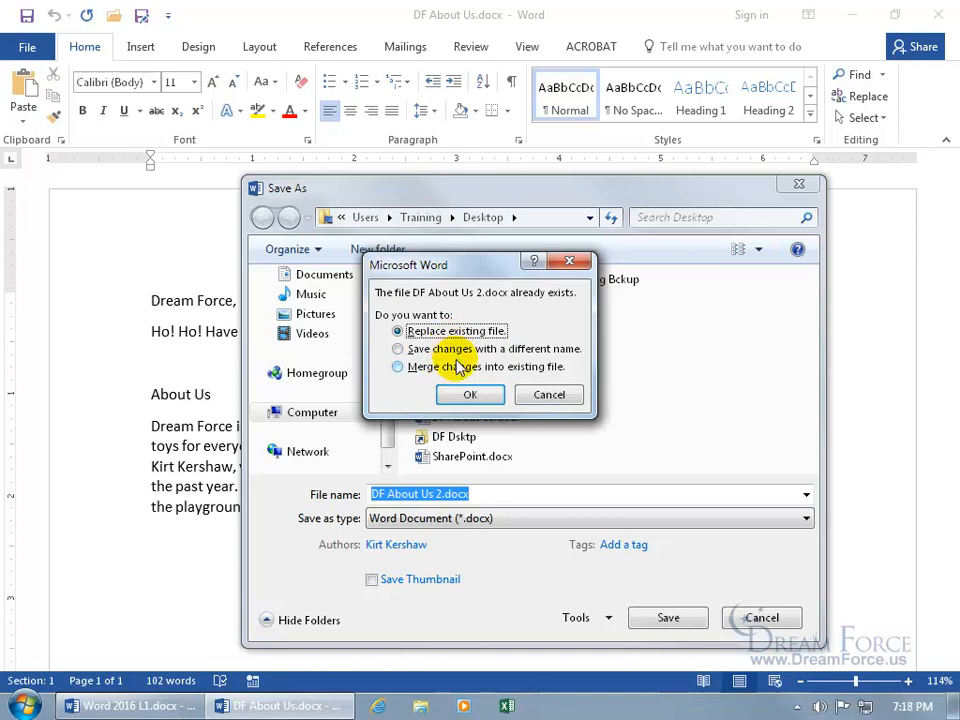
{"action": "left_click", "coordinate": [470, 398]}
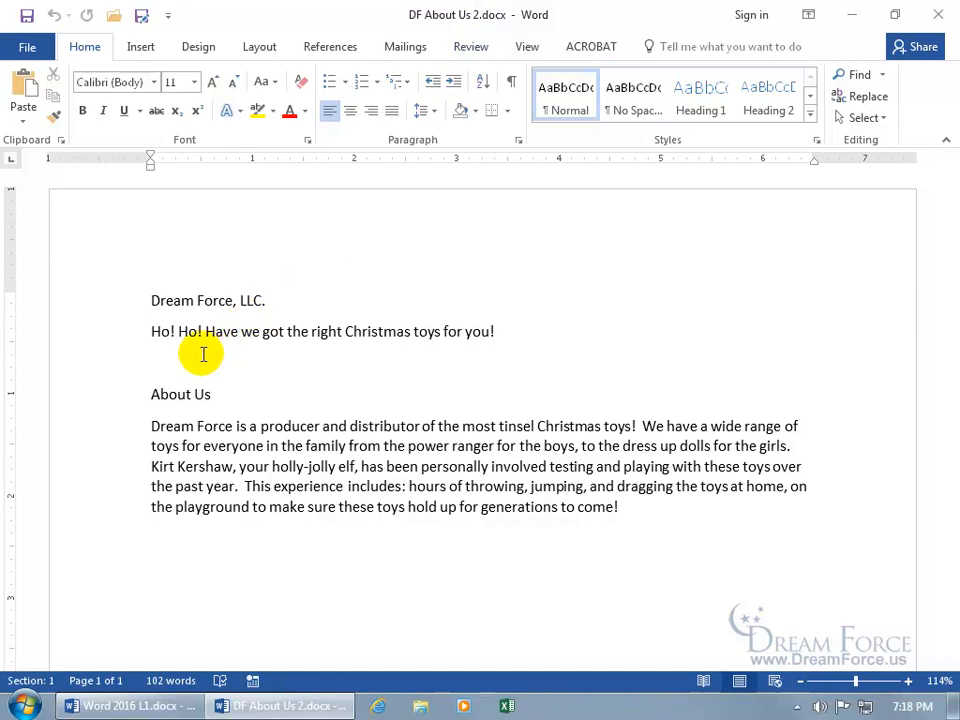
{"action": "key", "text": "alt+F4"}
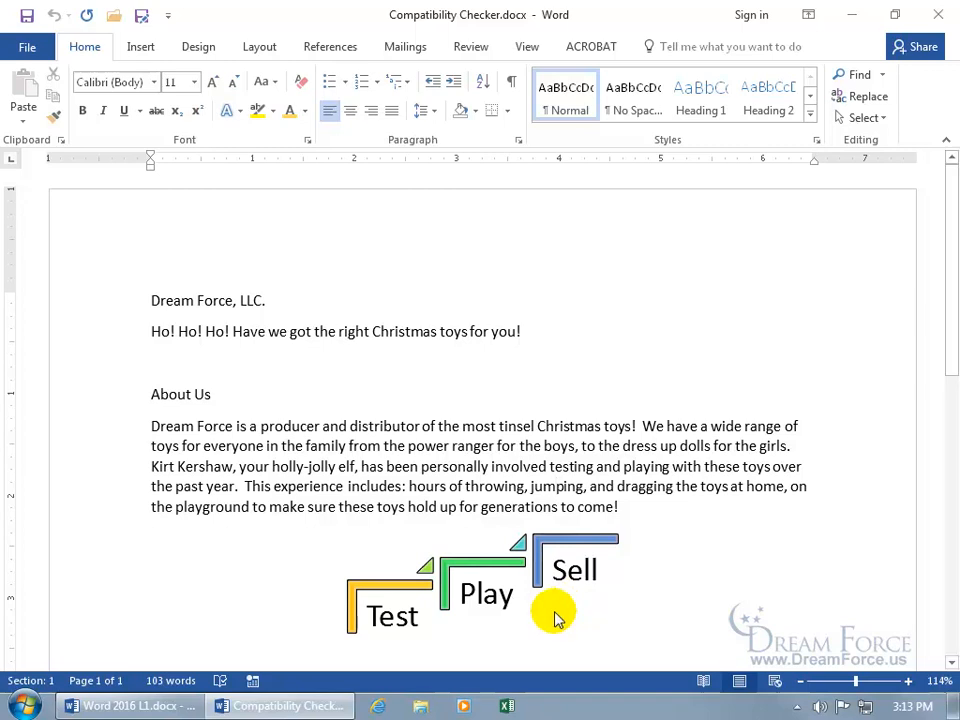
Inspect the Test, Play, Sell SmartArt graphic in Compatibility Checker.docx and check the document's compatibility with earlier Word versions.
{"action": "left_click", "coordinate": [486, 596]}
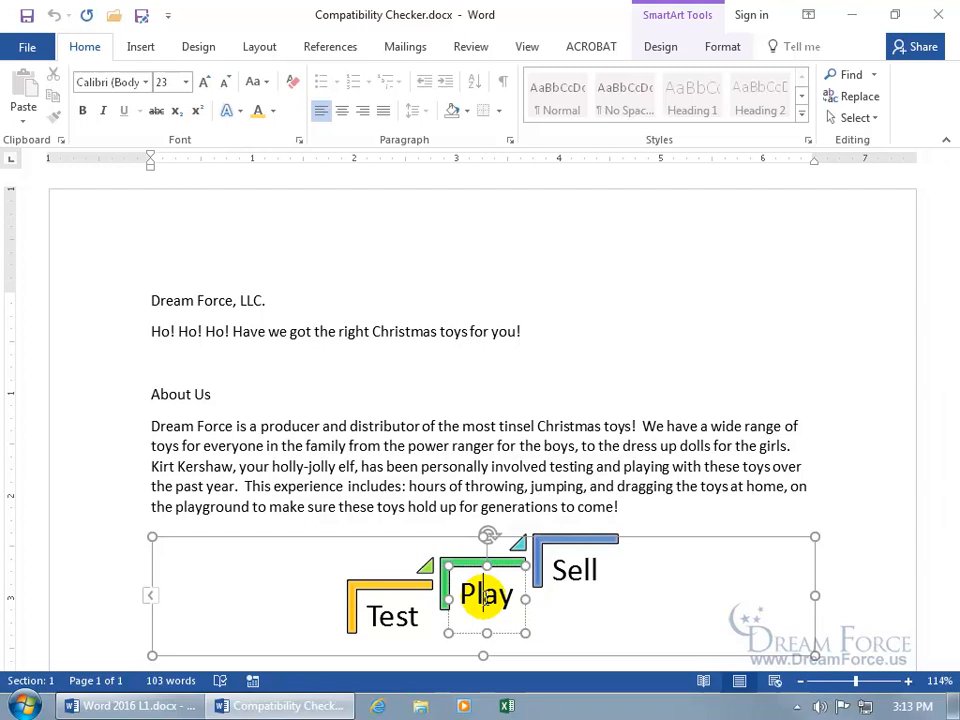
{"action": "left_click", "coordinate": [535, 490]}
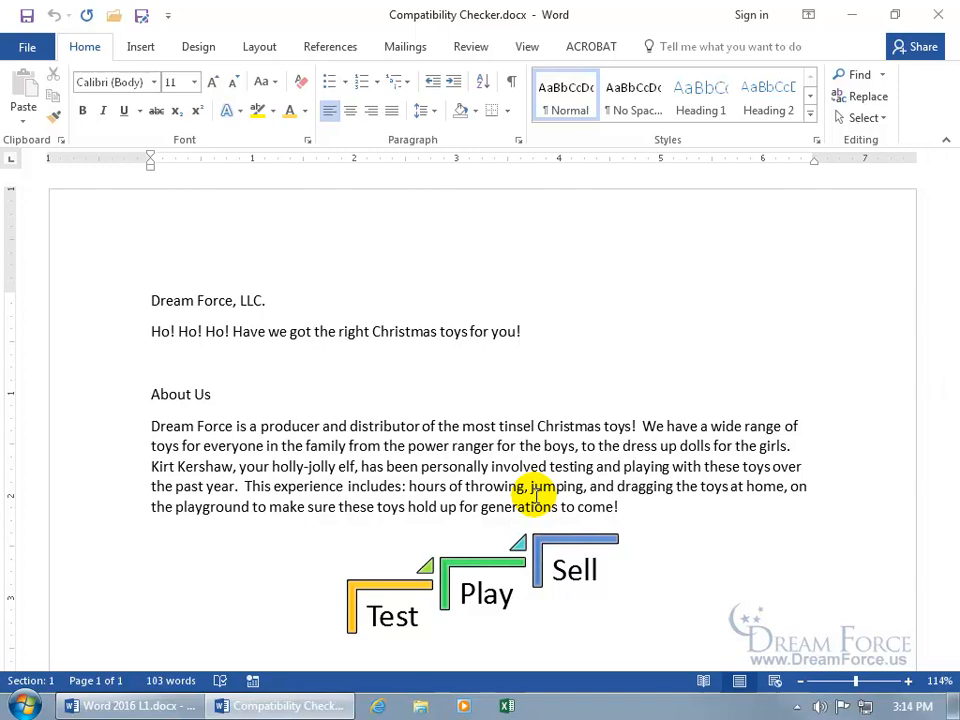
{"action": "left_click", "coordinate": [28, 47]}
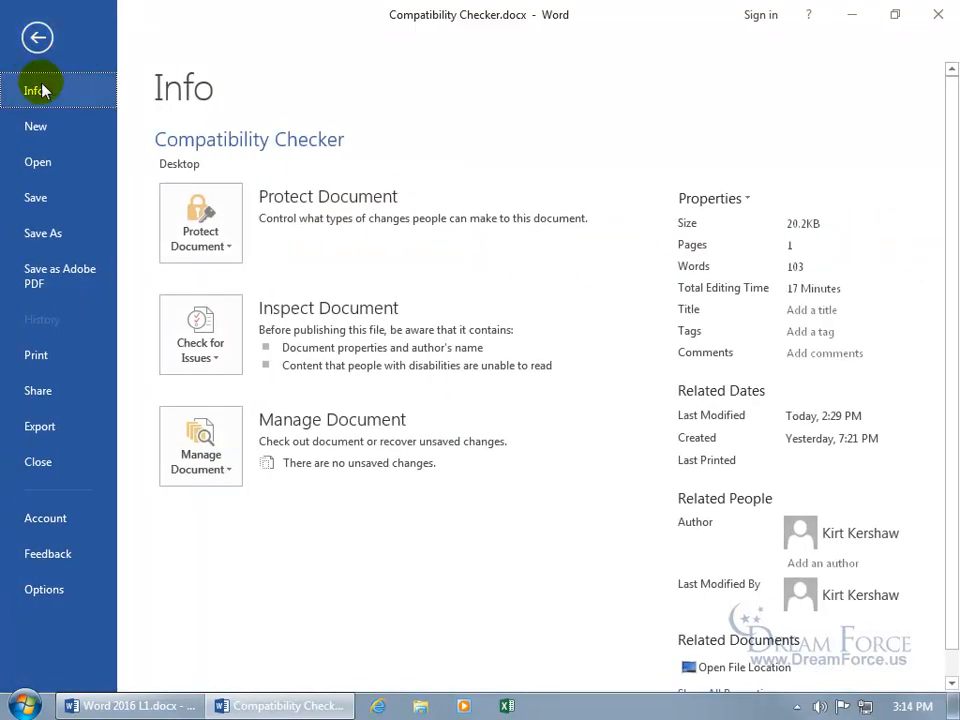
{"action": "left_click", "coordinate": [218, 368]}
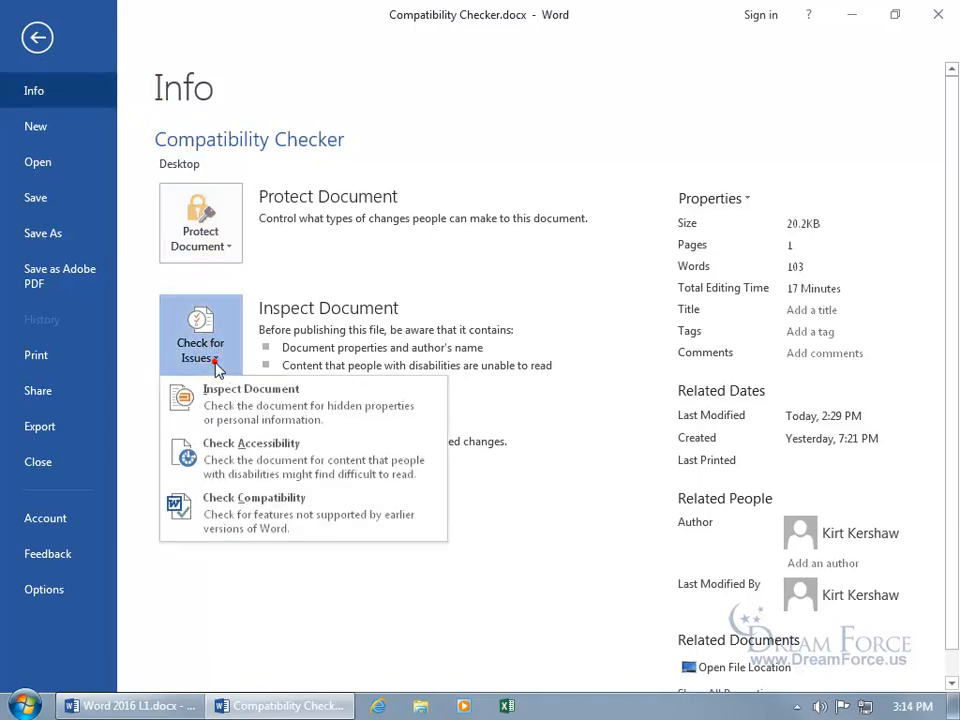
{"action": "left_click", "coordinate": [294, 530]}
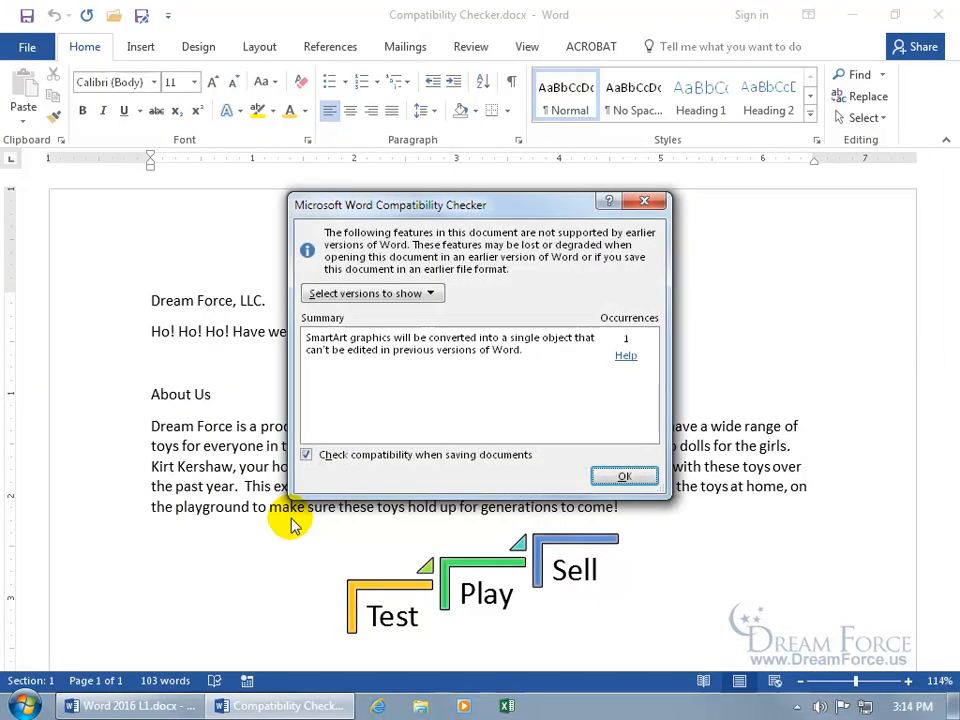
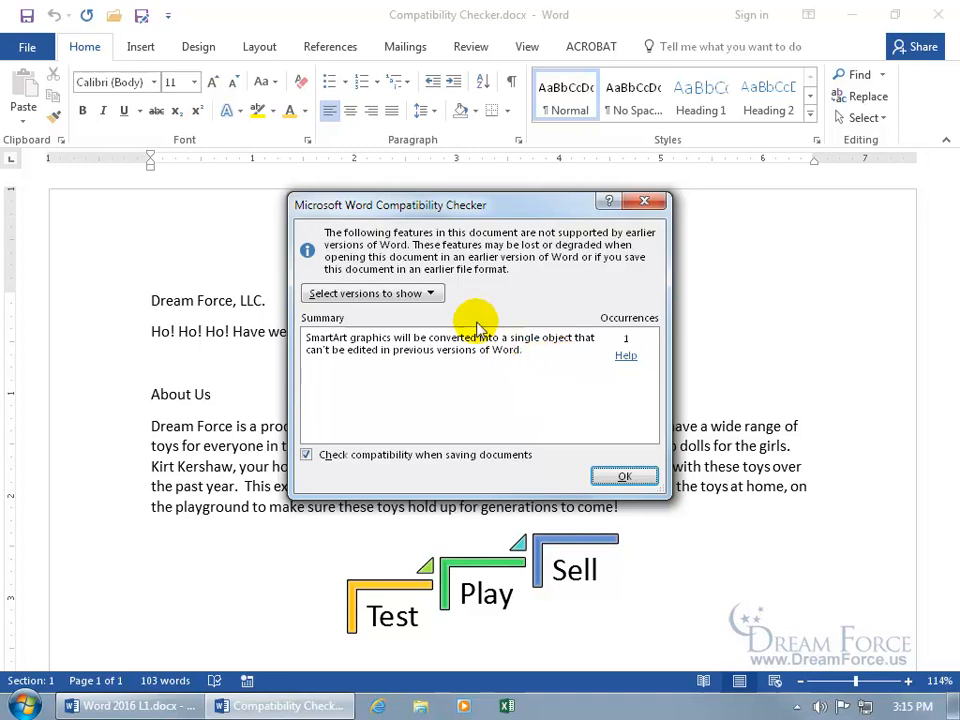
Exclude Word 97-2003 and Word 2007 from the compatibility results, and include both versions again.
{"action": "left_click", "coordinate": [429, 293]}
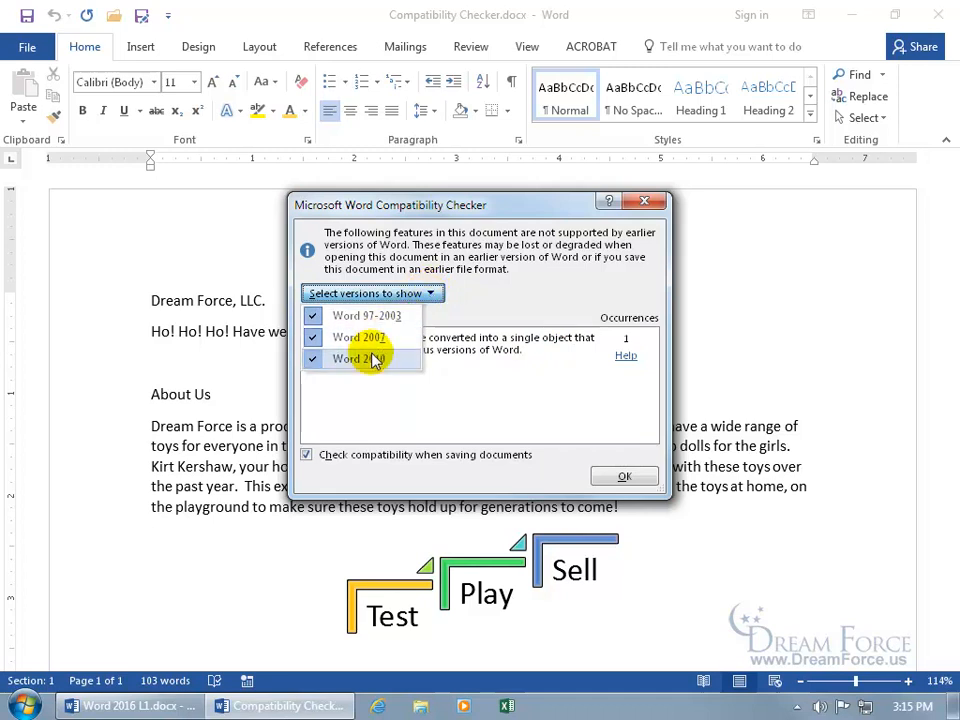
{"action": "left_click", "coordinate": [318, 315]}
{"action": "left_click", "coordinate": [349, 295]}
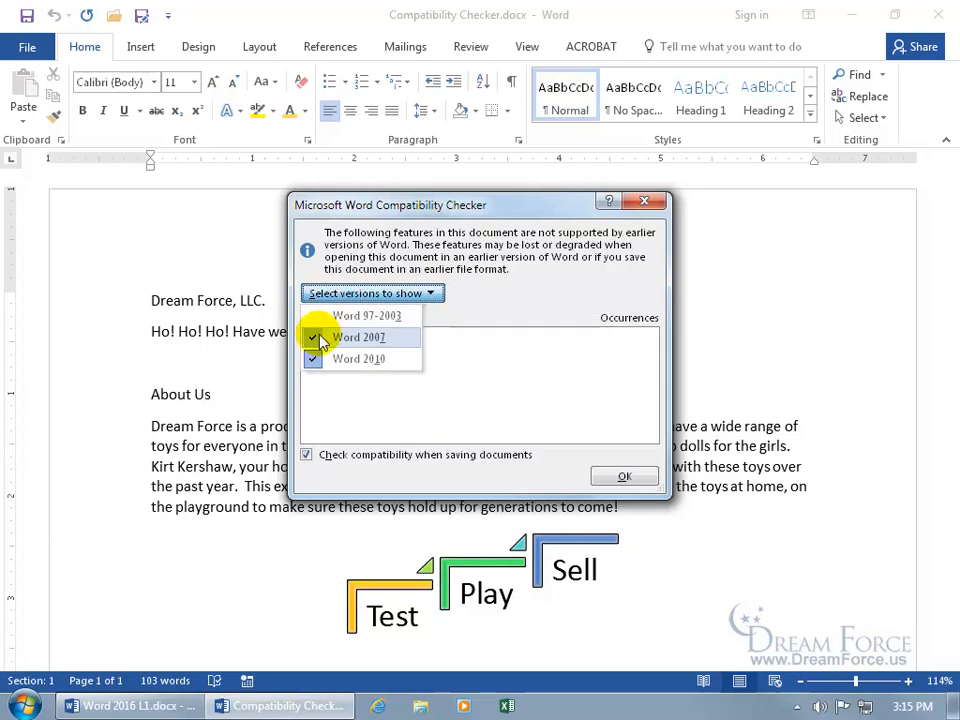
{"action": "left_click", "coordinate": [322, 337]}
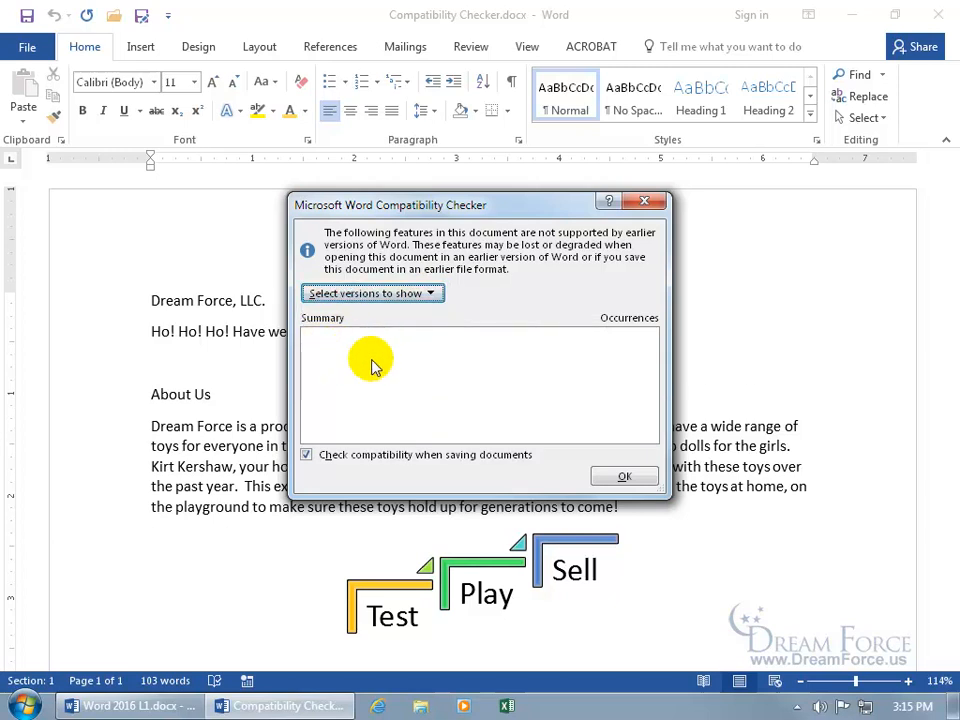
{"action": "left_click", "coordinate": [424, 295]}
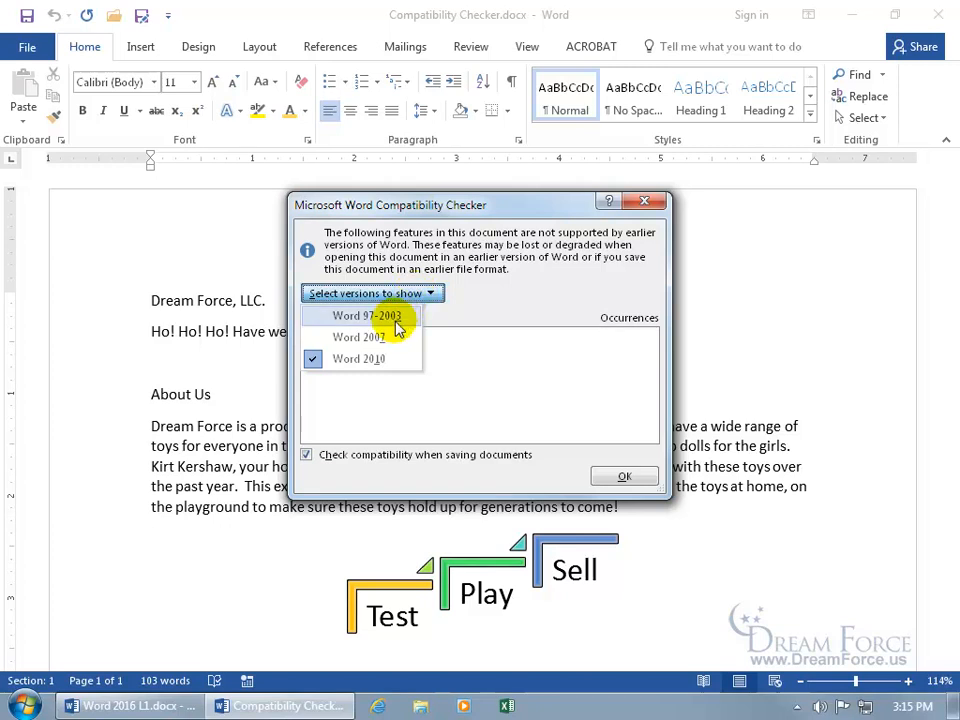
{"action": "left_click", "coordinate": [316, 339]}
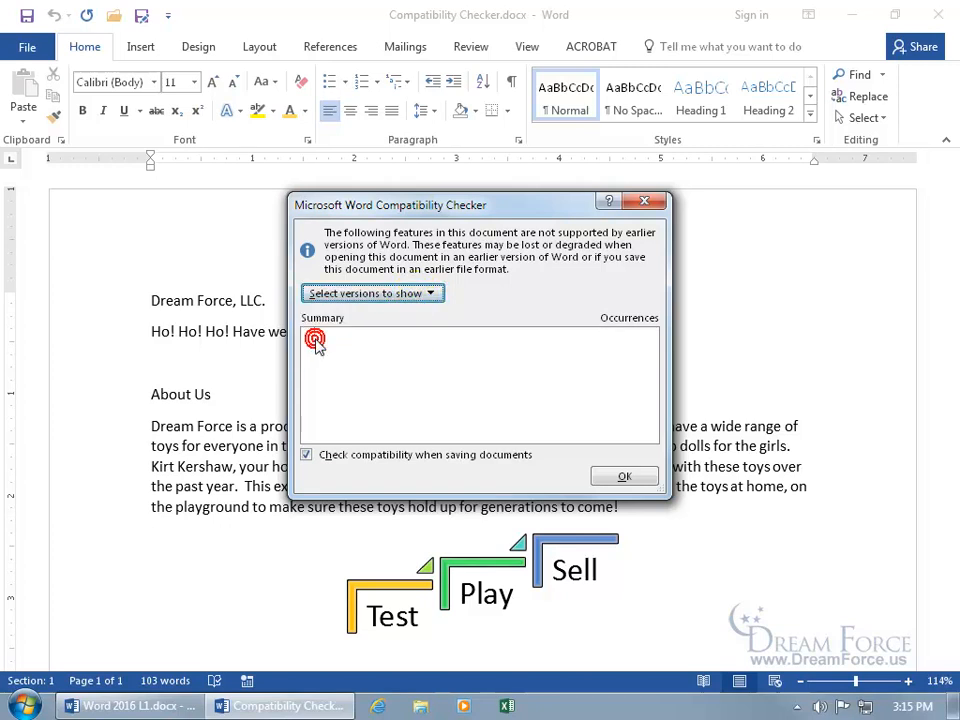
{"action": "left_click", "coordinate": [430, 295]}
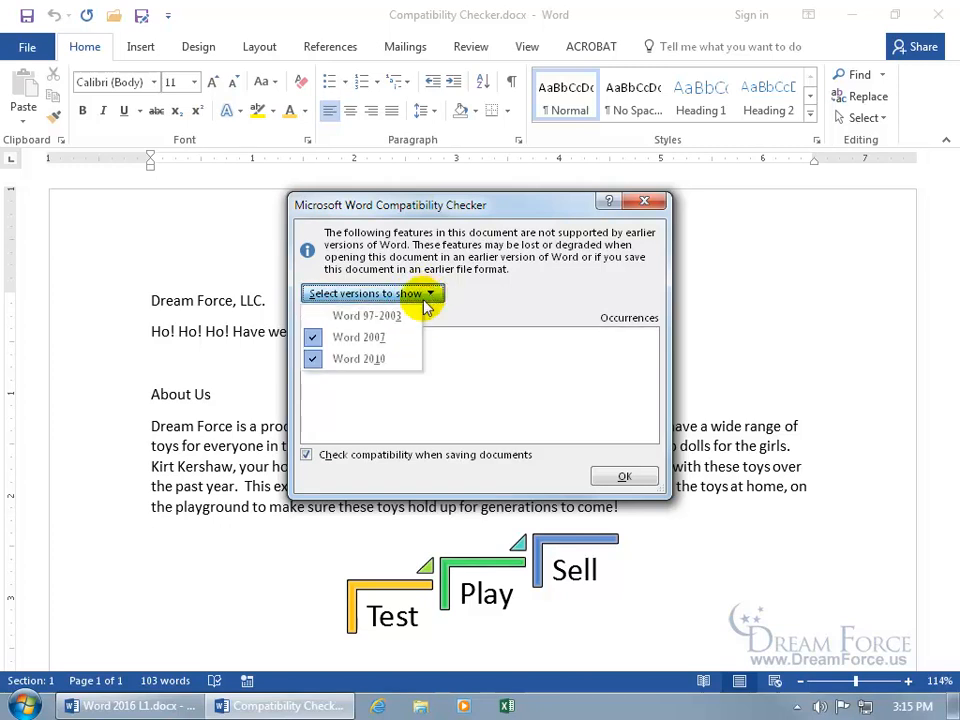
{"action": "left_click", "coordinate": [357, 317]}
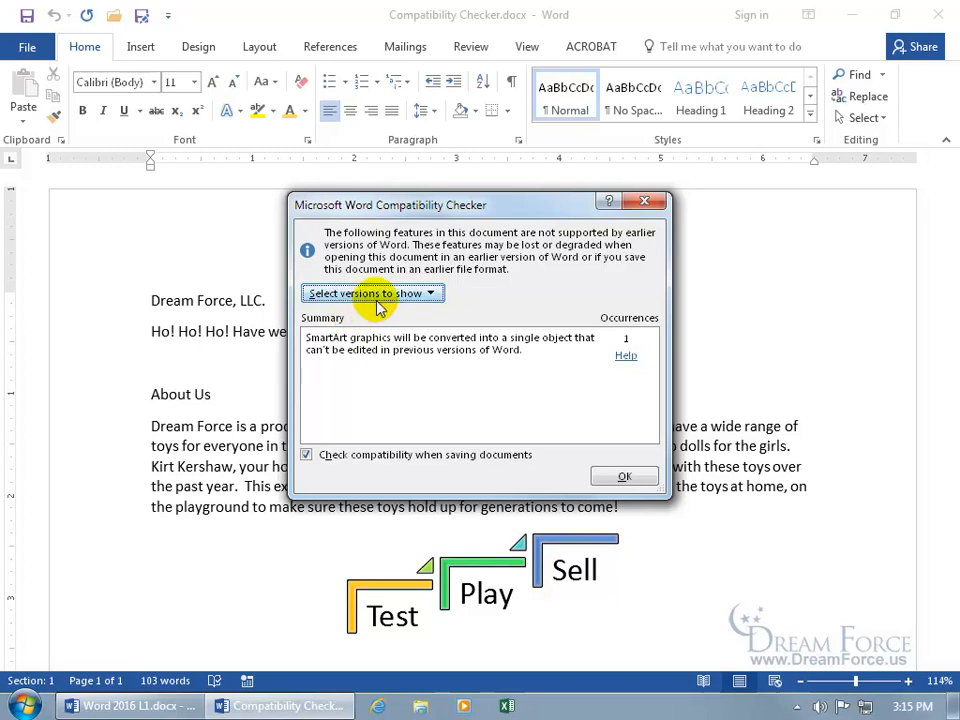
Exclude Word 2010 and Word 2007 from the compatibility results, and close the compatibility checker.
{"action": "left_click", "coordinate": [378, 294]}
{"action": "left_click", "coordinate": [352, 360]}
{"action": "left_click", "coordinate": [393, 294]}
{"action": "left_click", "coordinate": [362, 335]}
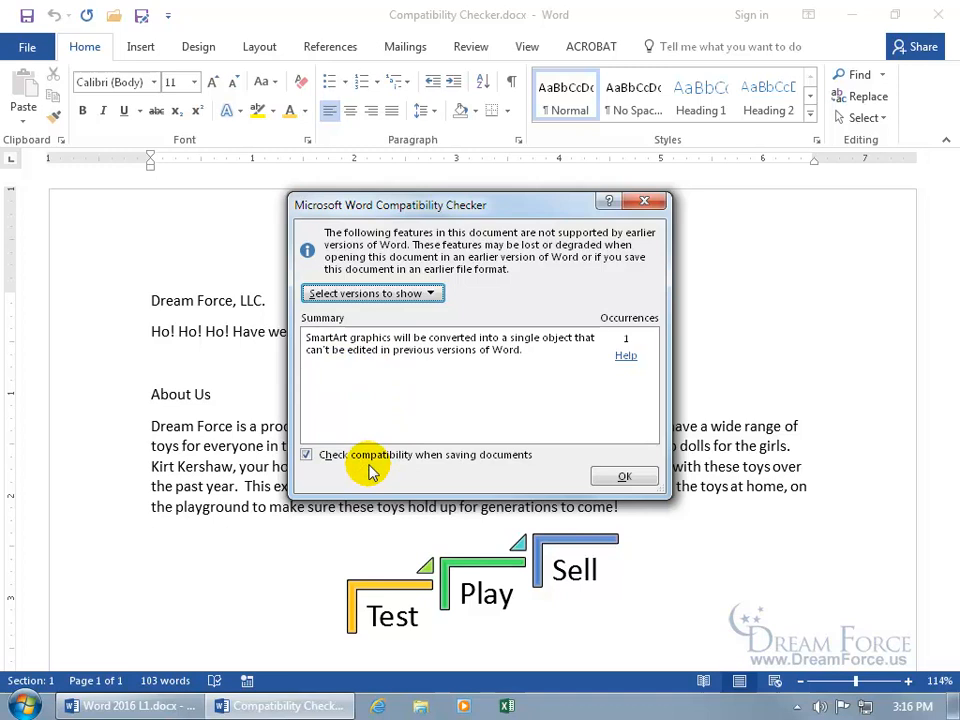
{"action": "left_click", "coordinate": [618, 476]}
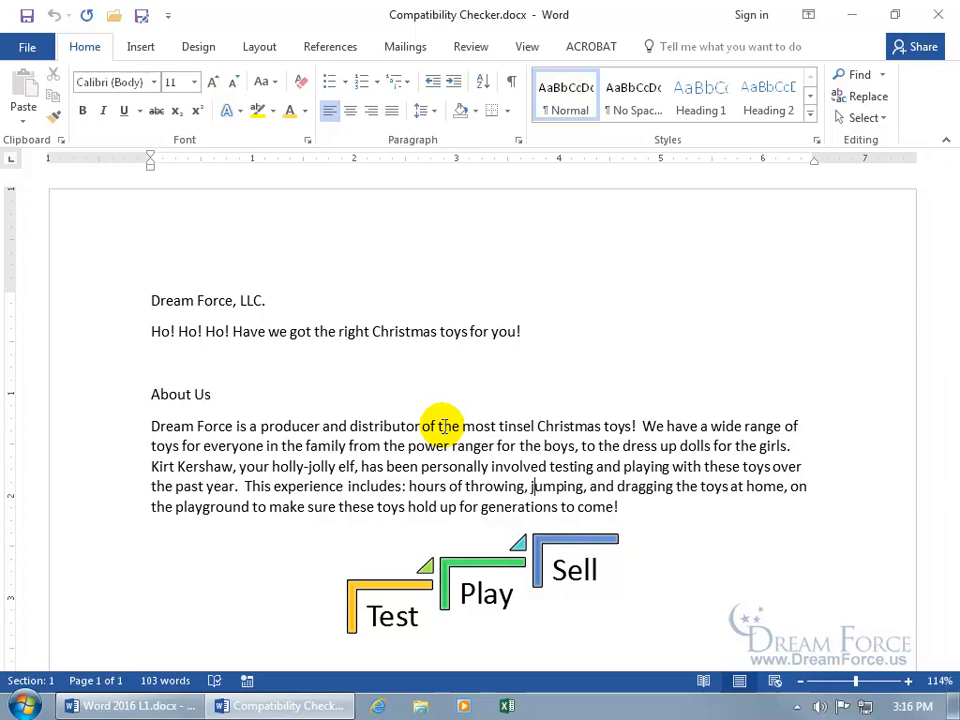
Save a copy on the desktop as a Word 97-2003 document named Earlier Version About Us, accepting the SmartArt conversion.
{"action": "left_click", "coordinate": [478, 588]}
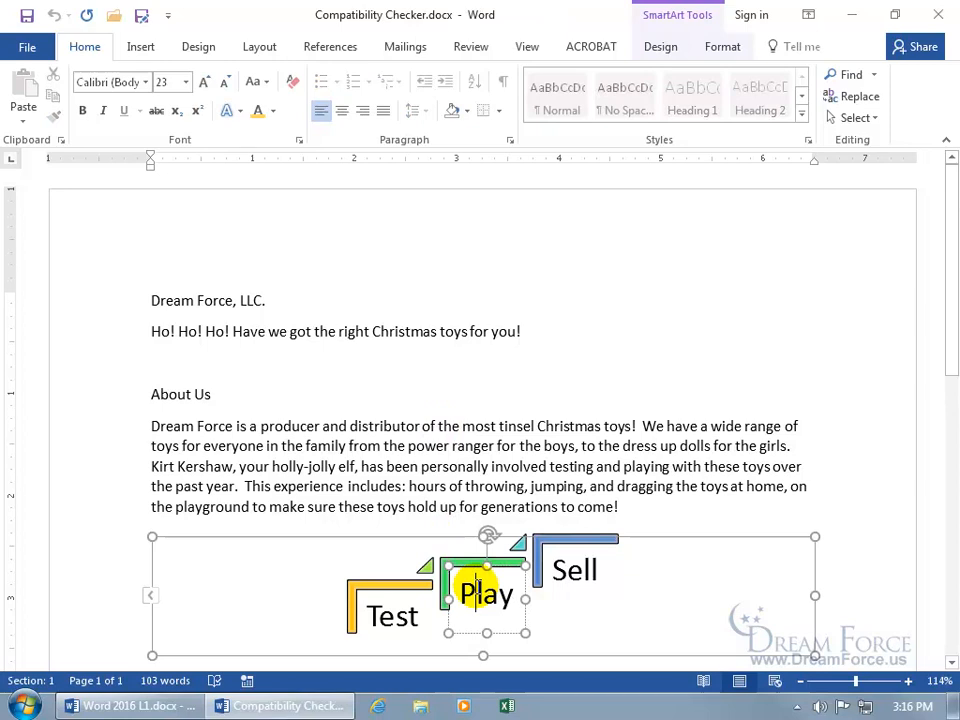
{"action": "left_click", "coordinate": [482, 508]}
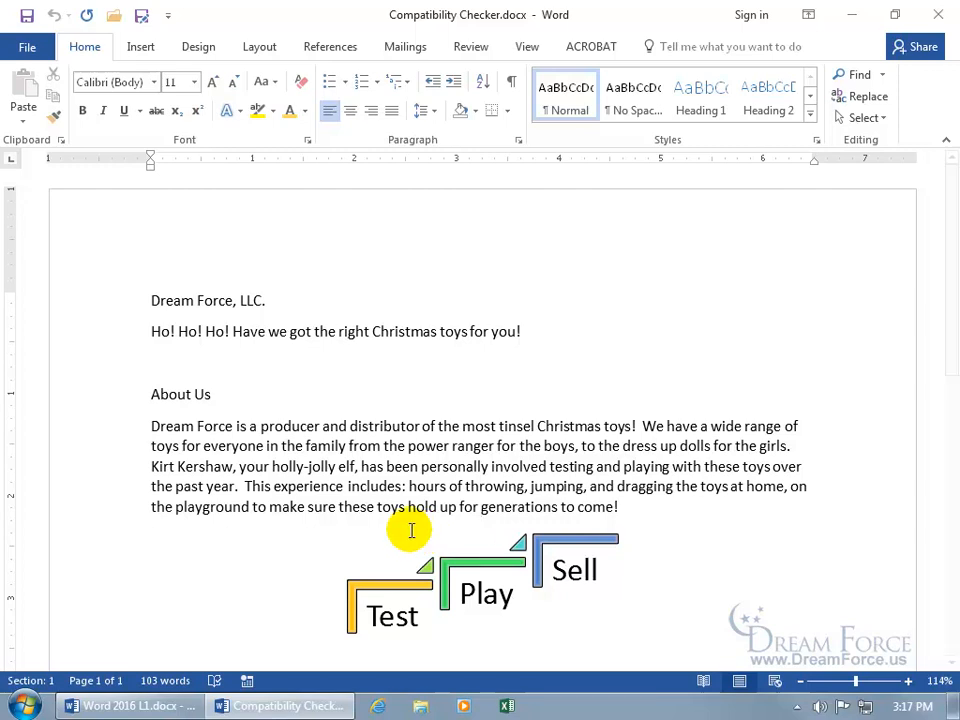
{"action": "left_click", "coordinate": [143, 18]}
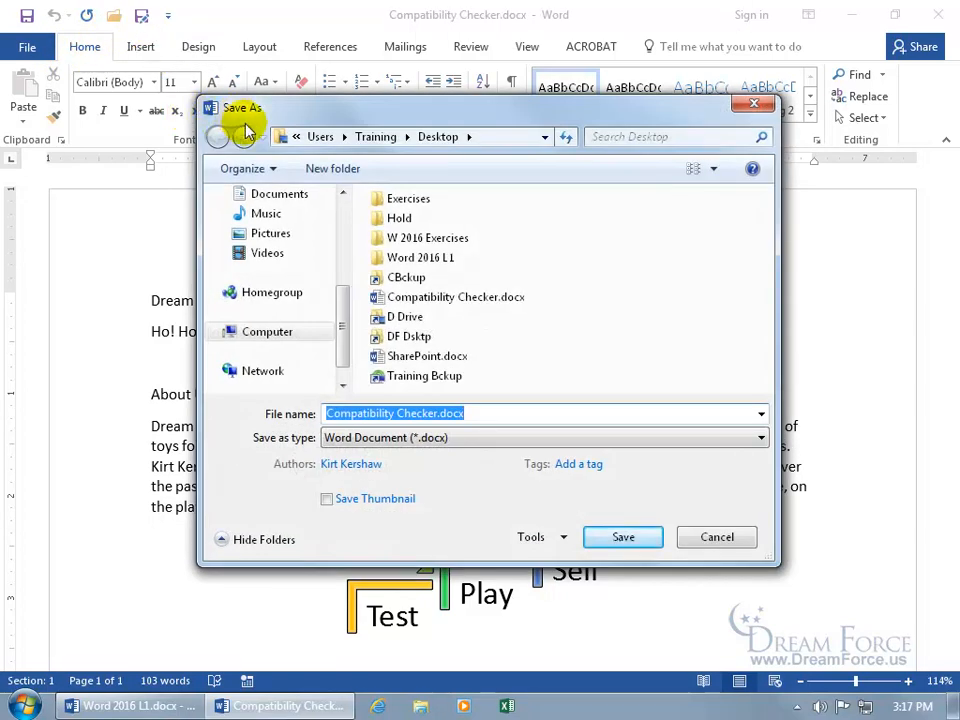
{"action": "left_click", "coordinate": [402, 440]}
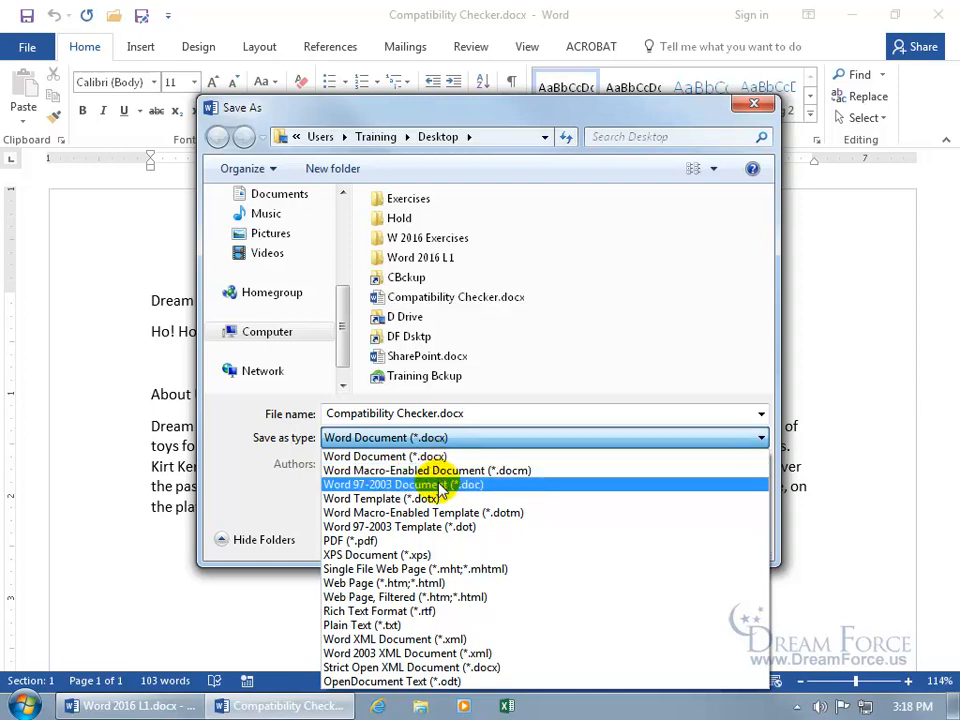
{"action": "left_click", "coordinate": [441, 485]}
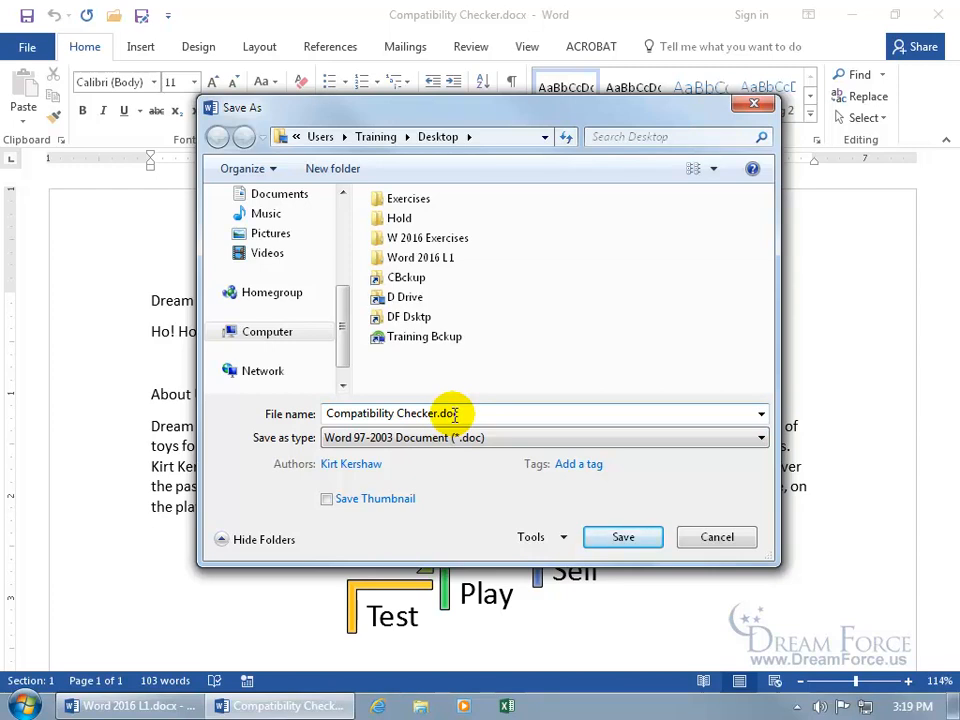
{"action": "left_click", "coordinate": [466, 414]}
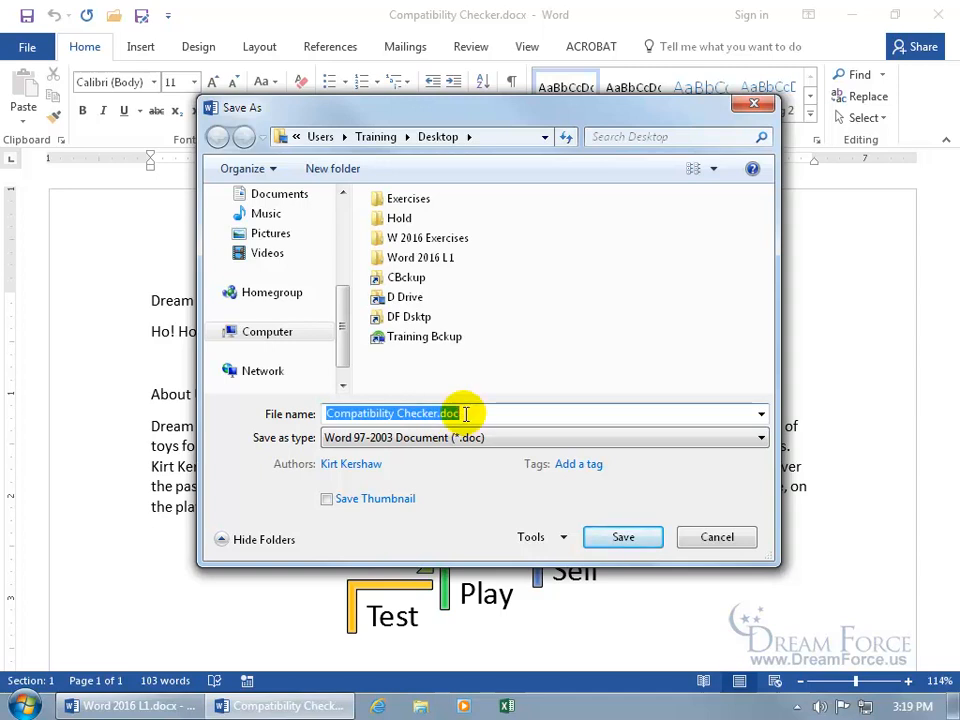
{"action": "type", "text": "Earlier Version About Us"}
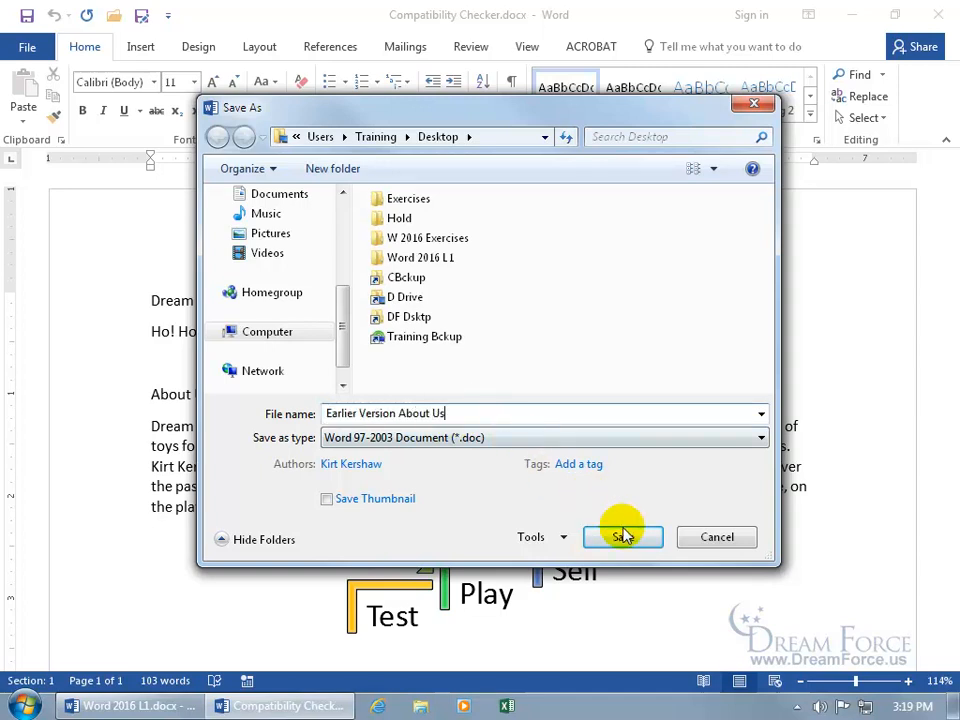
{"action": "left_click", "coordinate": [623, 540]}
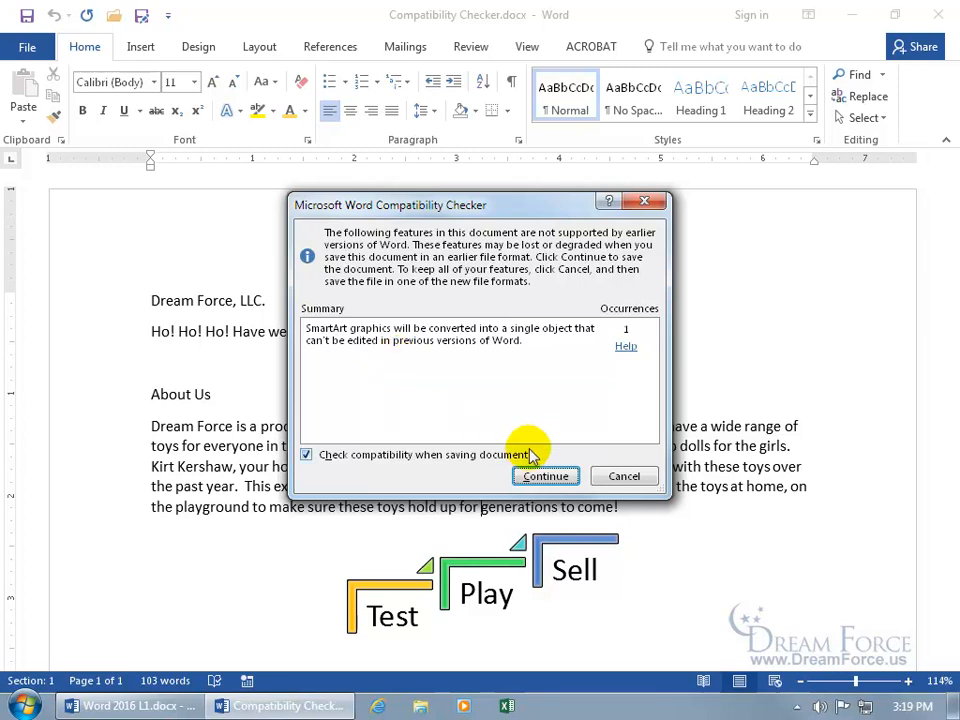
{"action": "left_click", "coordinate": [549, 475]}
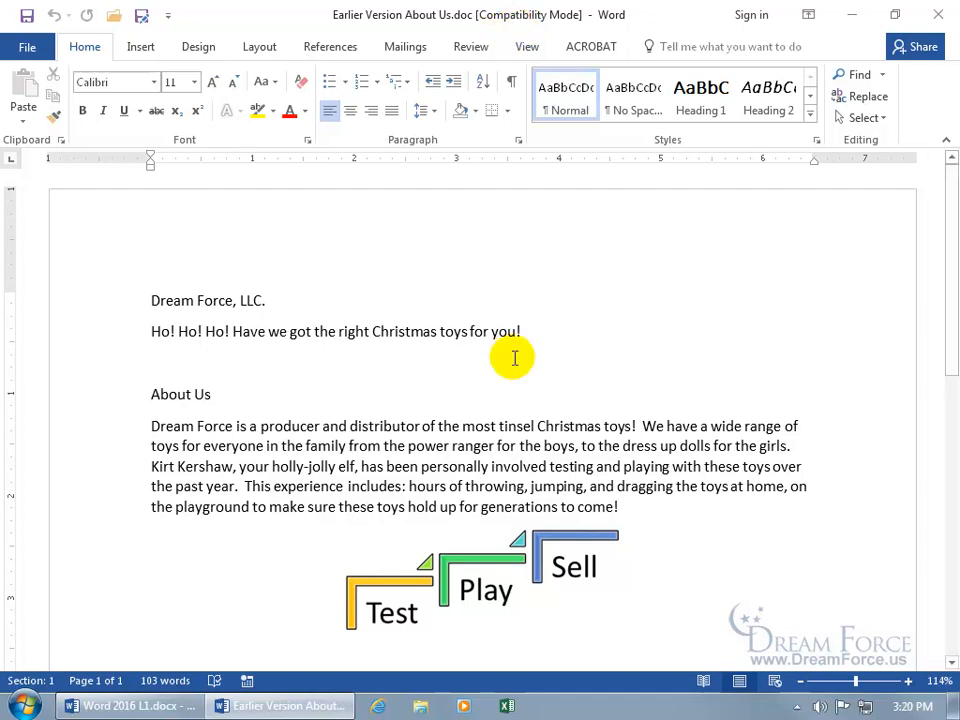
Close Earlier Version About Us.doc after checking its graphic, and place the file below Compatibility Checker.docx on the desktop.
{"action": "left_click", "coordinate": [482, 595]}
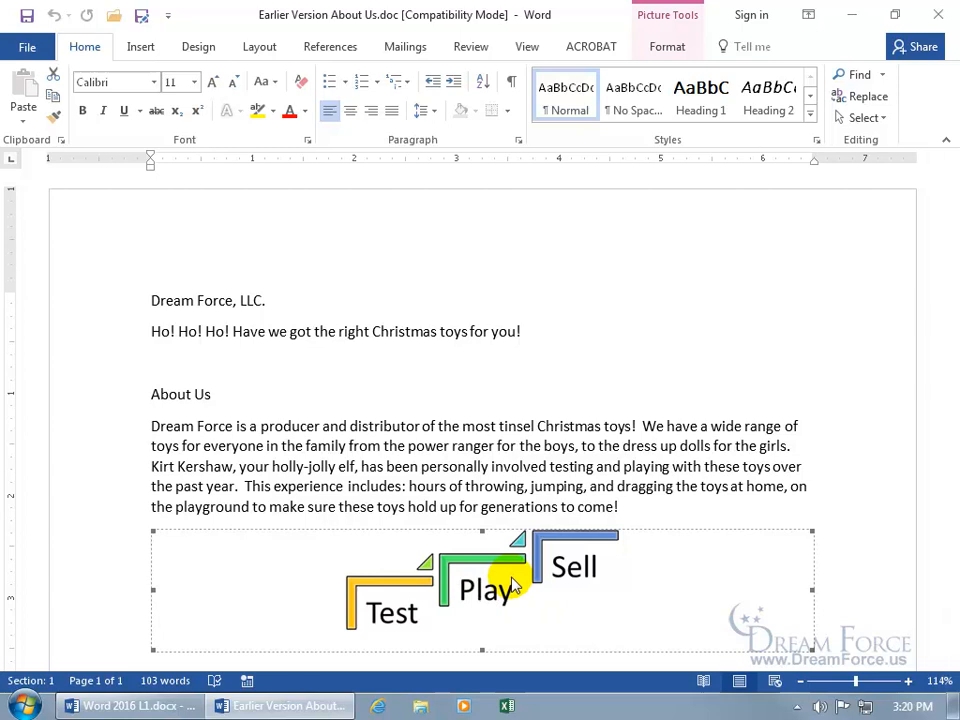
{"action": "left_click", "coordinate": [938, 14]}
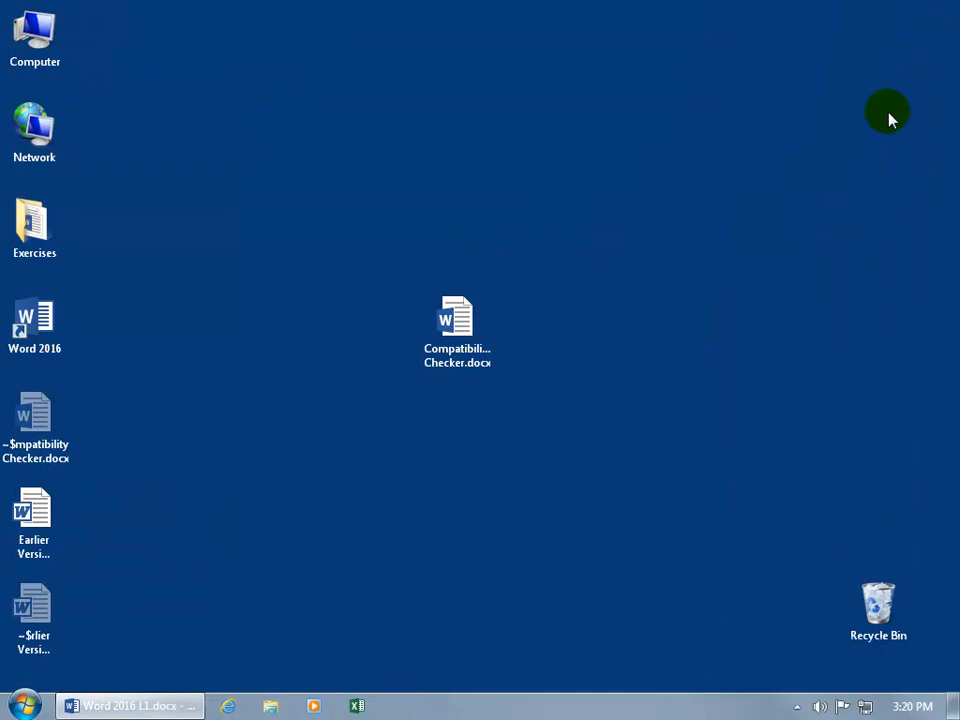
{"action": "left_click", "coordinate": [466, 332]}
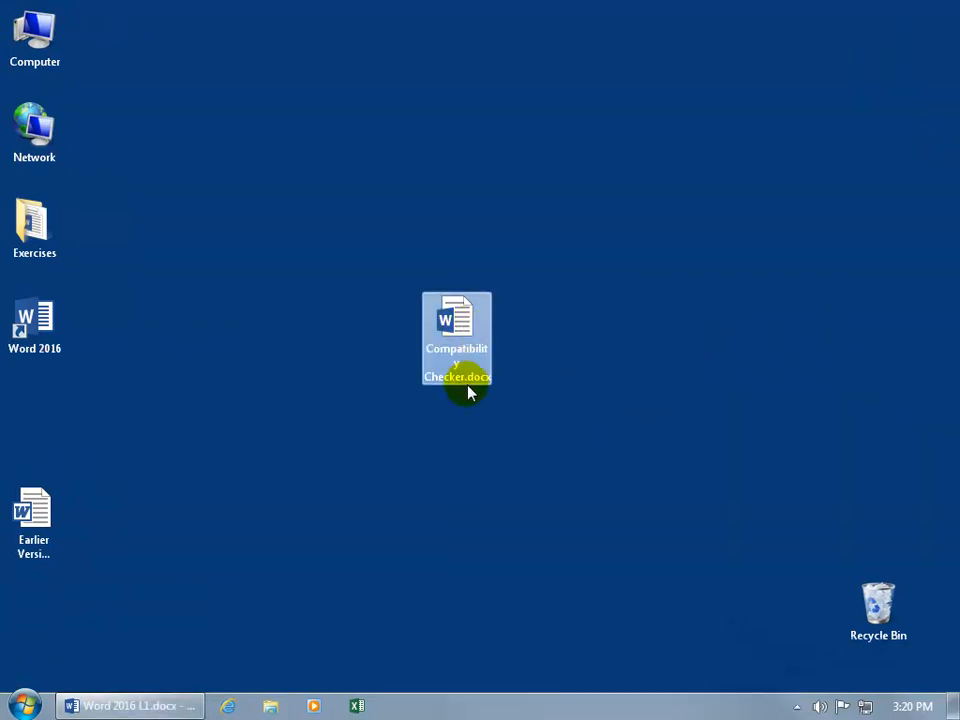
{"action": "left_click_drag", "start_coordinate": [34, 515], "coordinate": [455, 416]}
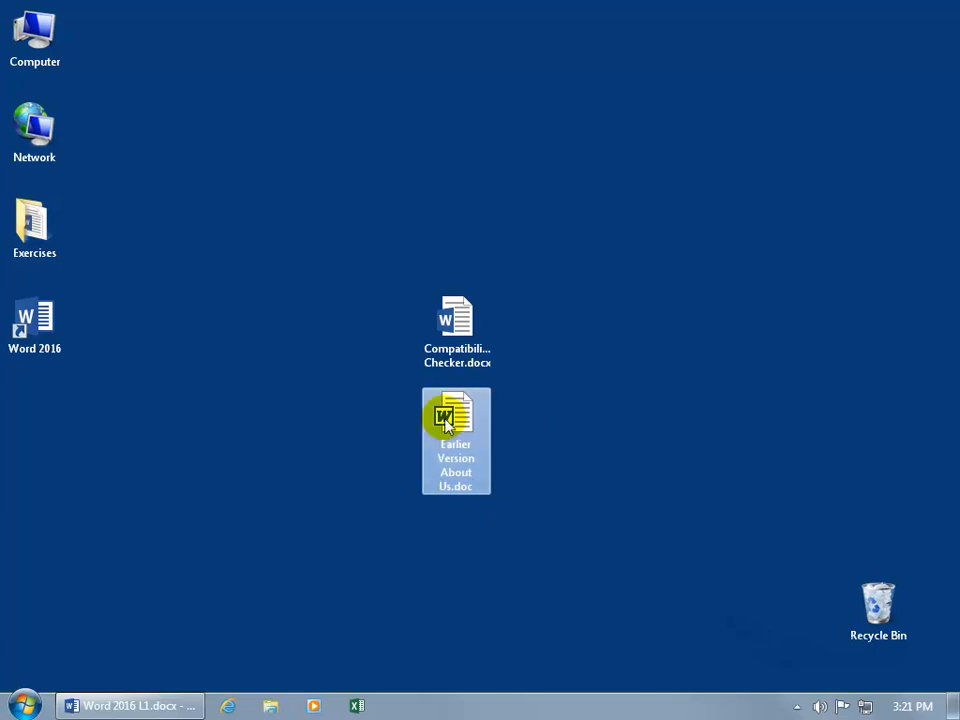
Compare the file details of Compatibility Checker.docx and Earlier Version About Us.doc on the desktop.
{"action": "mouse_move", "coordinate": [444, 420]}
{"action": "left_click", "coordinate": [450, 320], "text": "ctrl"}
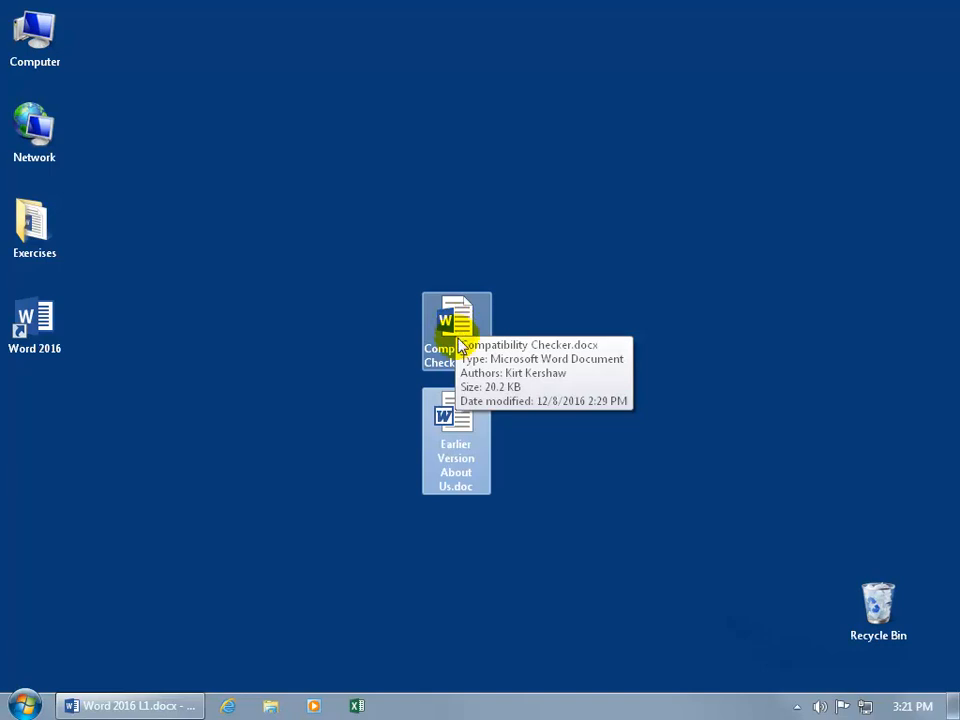
{"action": "left_click", "coordinate": [456, 418]}
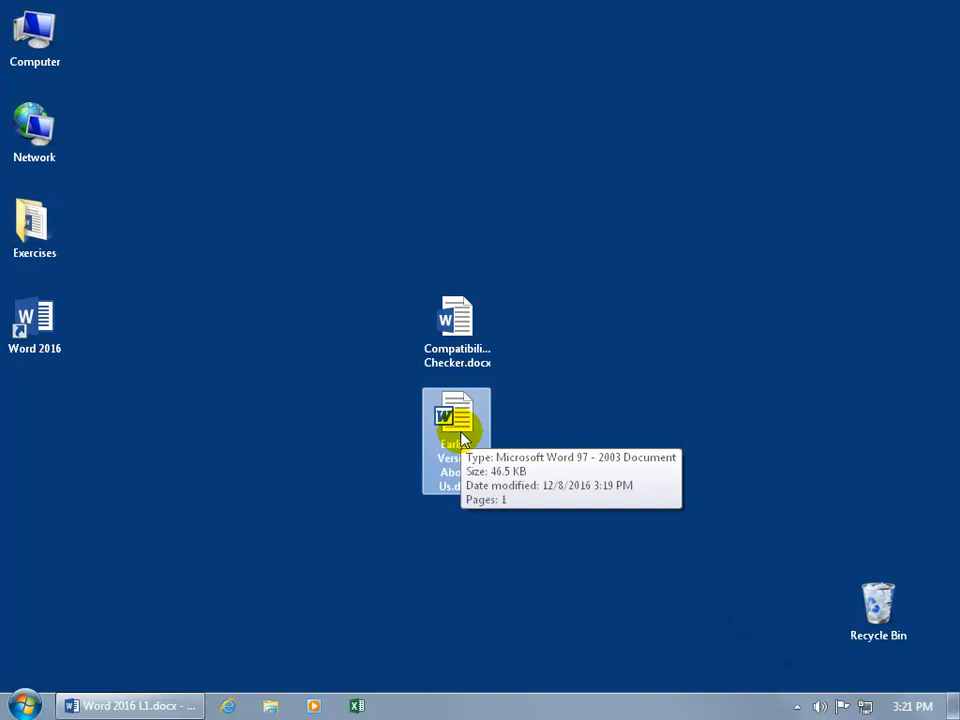
{"action": "left_click", "coordinate": [453, 320], "text": "ctrl"}
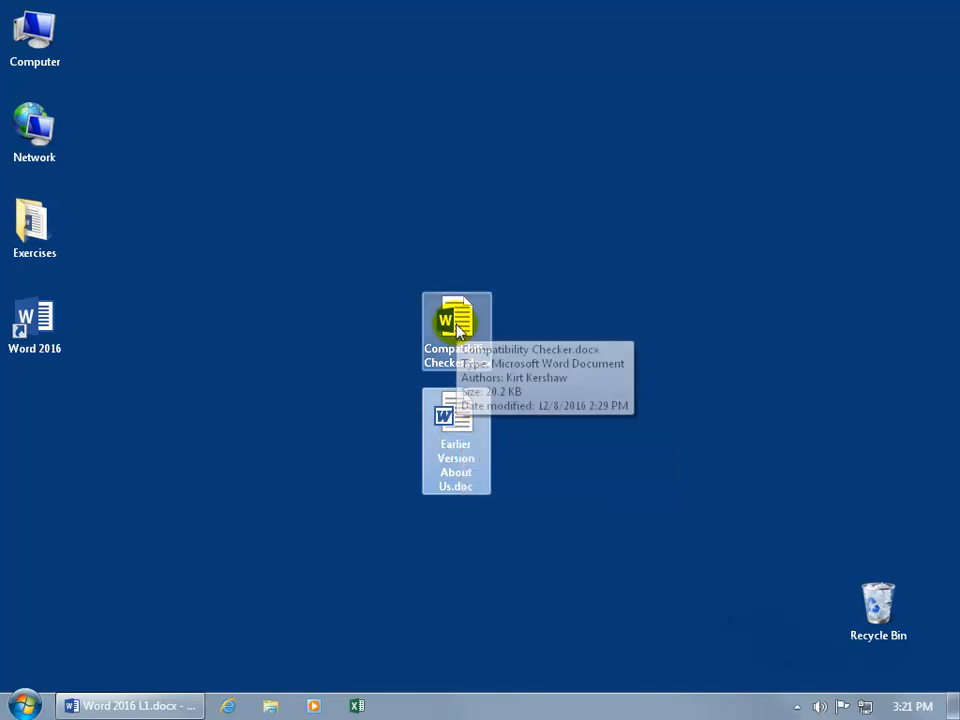
Open Compatibility Checker.docx and select the Play text in its SmartArt graphic.
{"action": "double_click", "coordinate": [454, 322]}
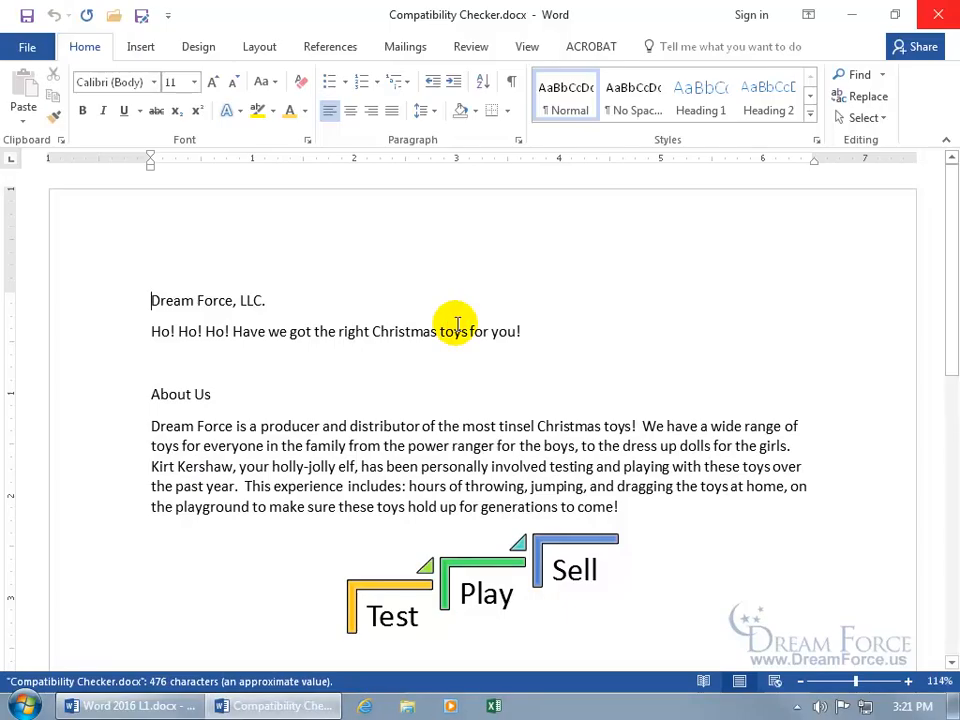
{"action": "left_click", "coordinate": [475, 597]}
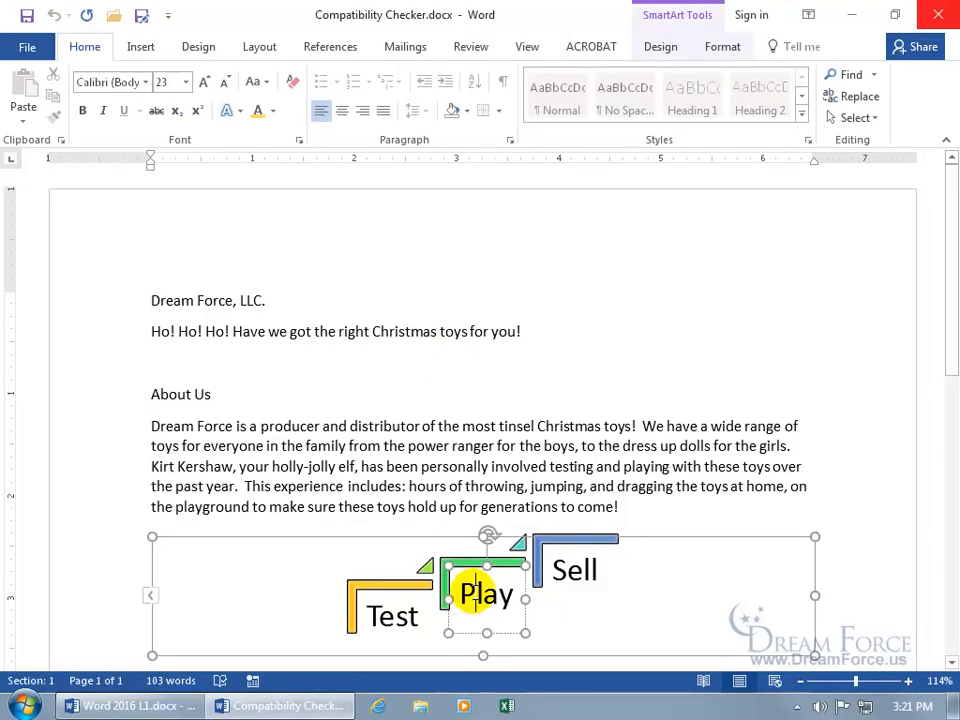